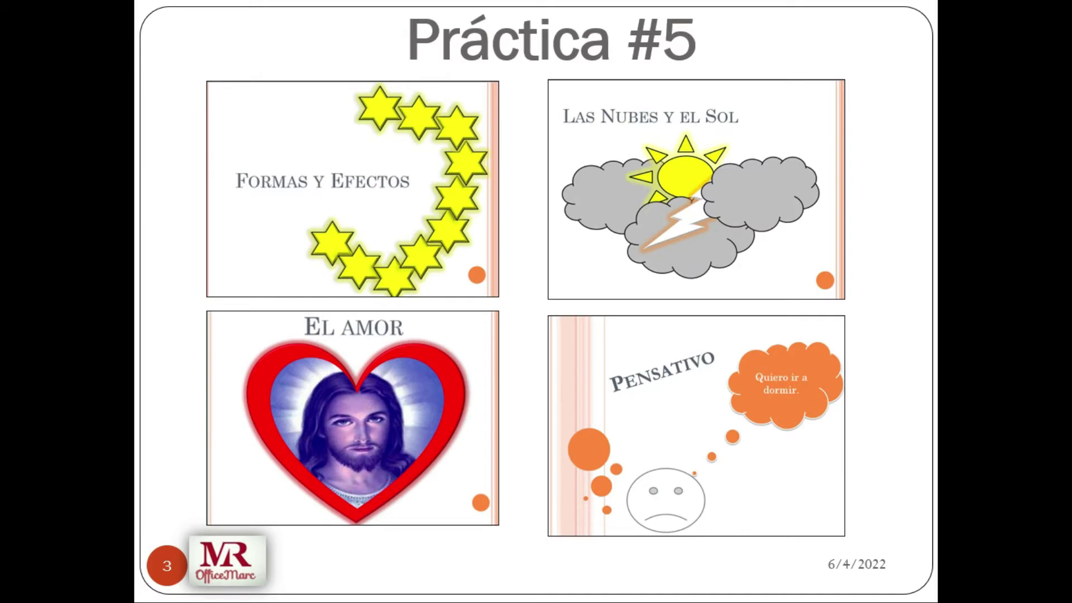
Finish the Clase 4 slideshow and bring up the blank Presentación1 with its title slide
key(Right)
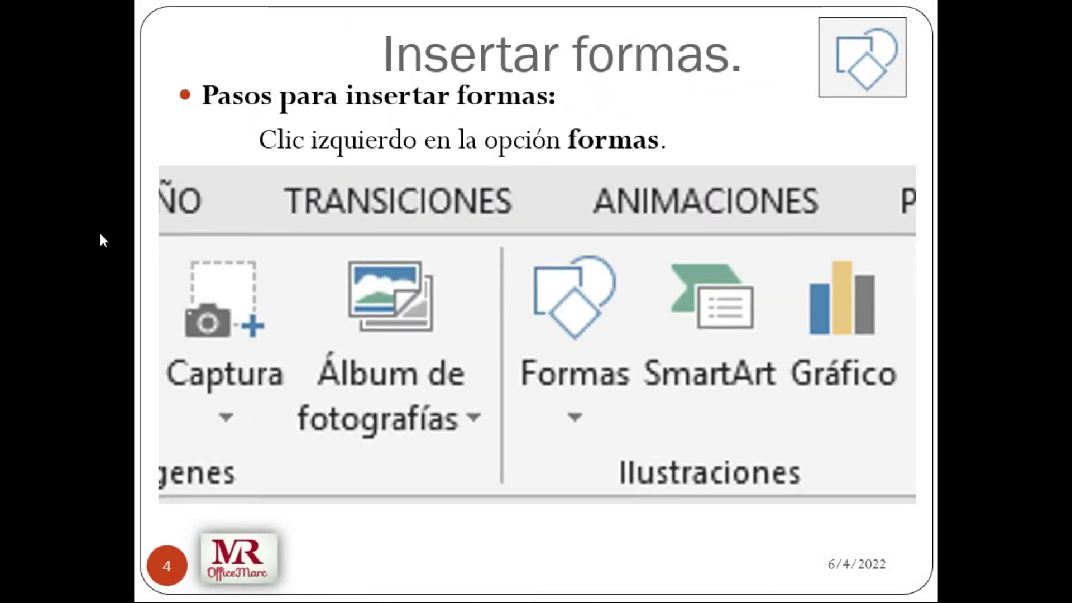
key(alt+Tab)
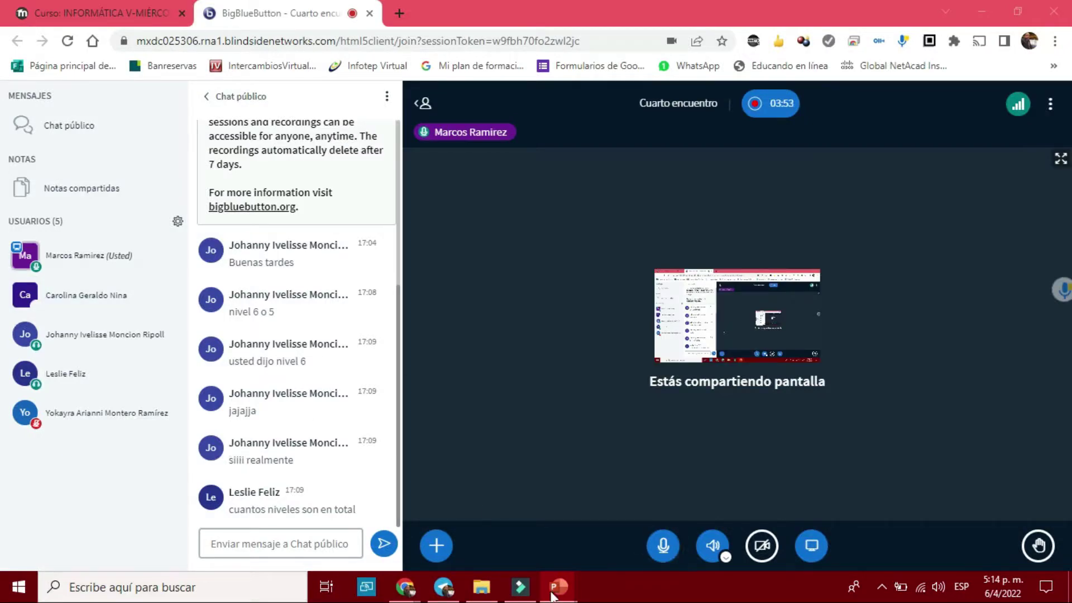
mouse_move(557, 588)
click(614, 530)
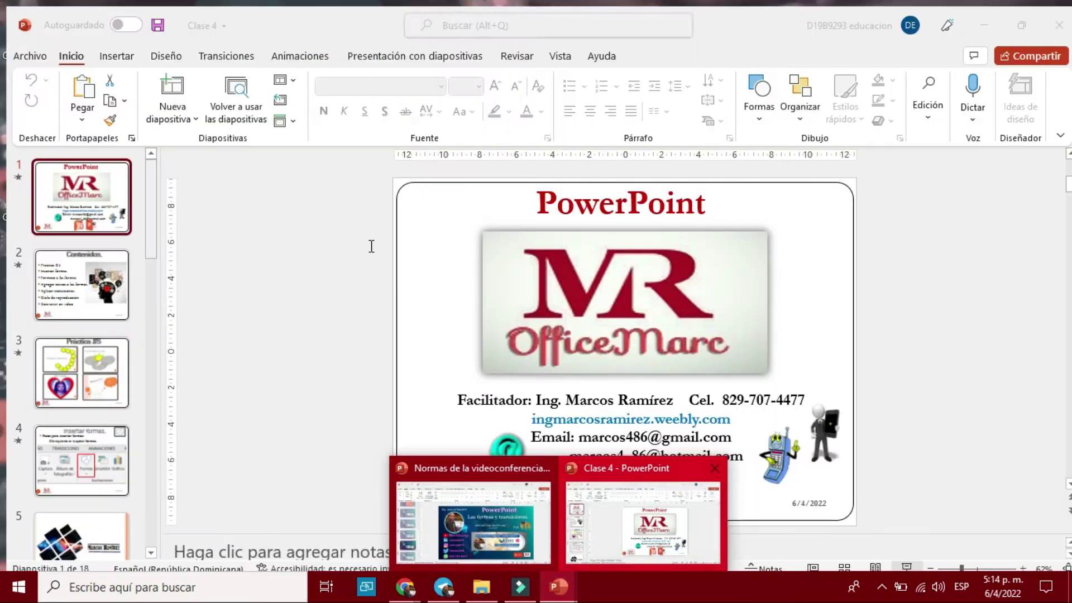
scroll(335, 229, down, 3)
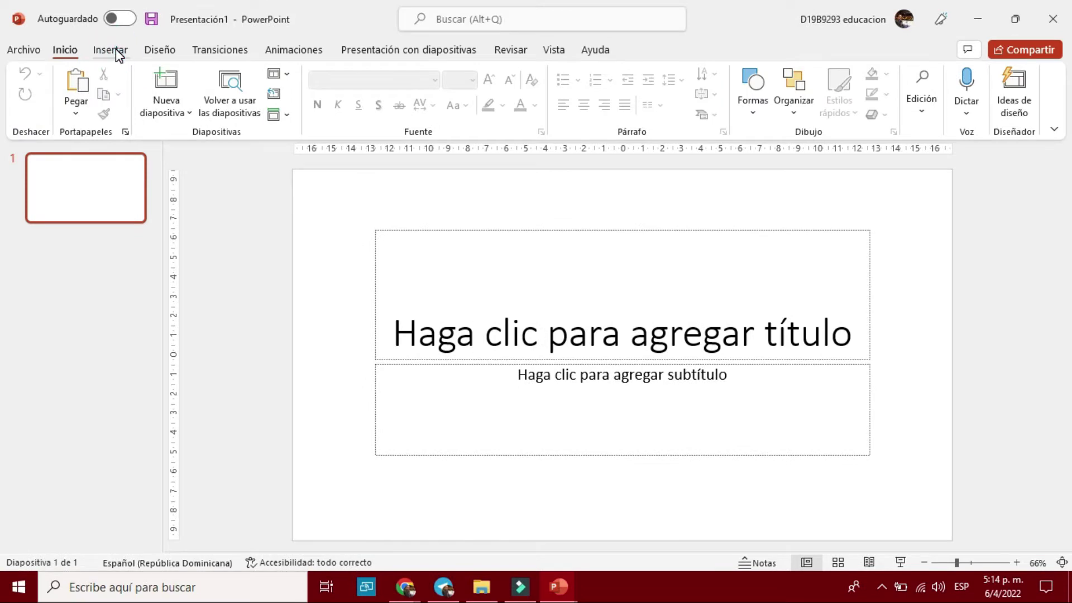
Browse the Insertar Formas gallery without picking a shape, then return to the Clase 4 deck
click(115, 48)
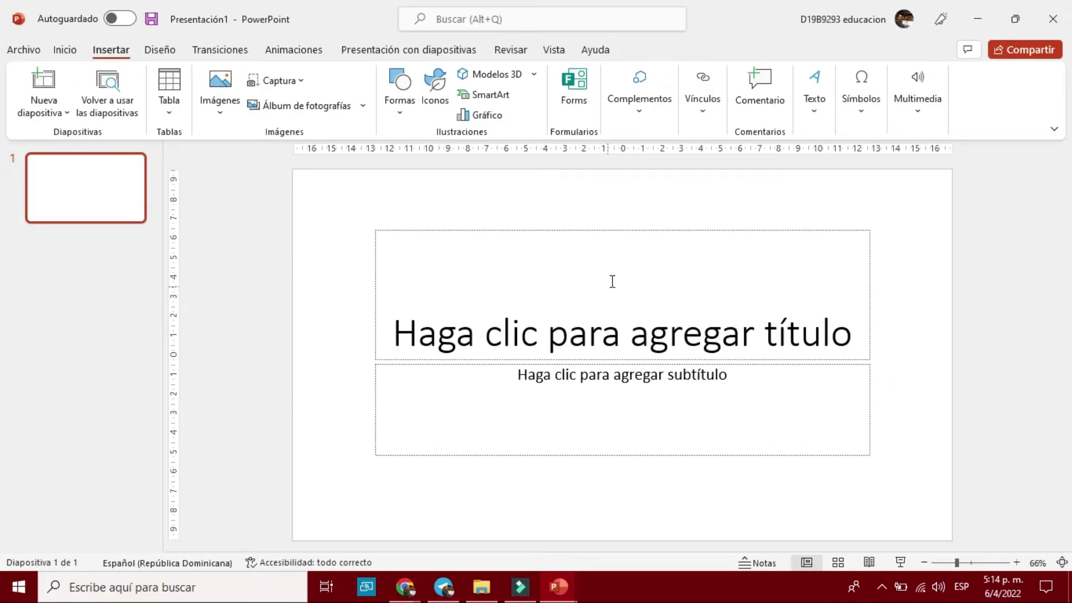
click(391, 106)
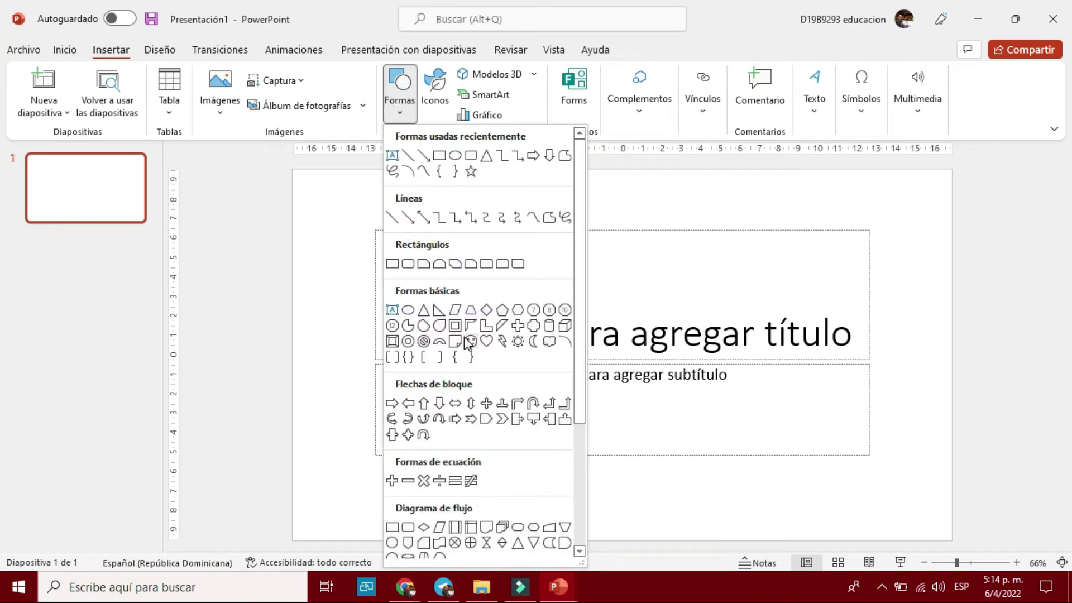
scroll(464, 337, down, 4)
scroll(464, 279, up, 1)
scroll(464, 265, up, 3)
click(638, 213)
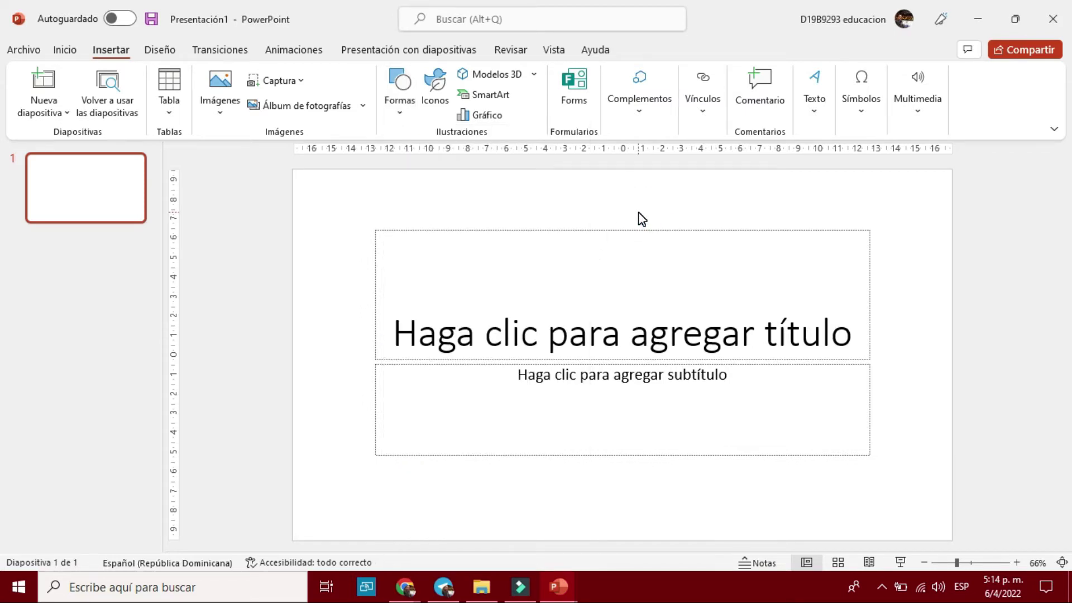
key(alt+Tab)
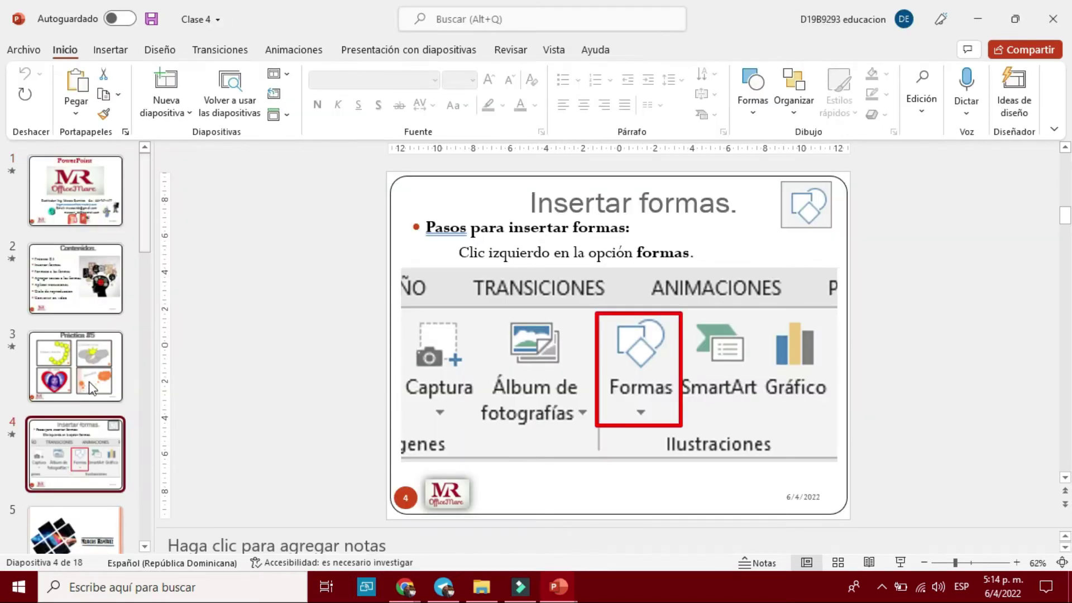
scroll(90, 382, down, 3)
View slide 5 of the Clase 4 deck, then switch back to the blank Presentación1
click(77, 397)
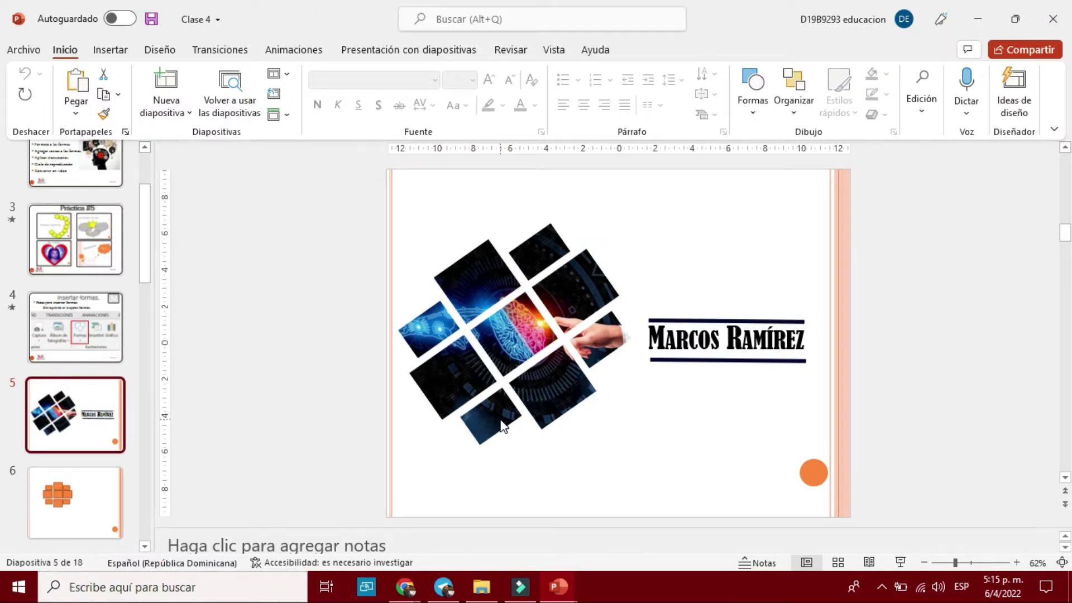
key(alt+Tab)
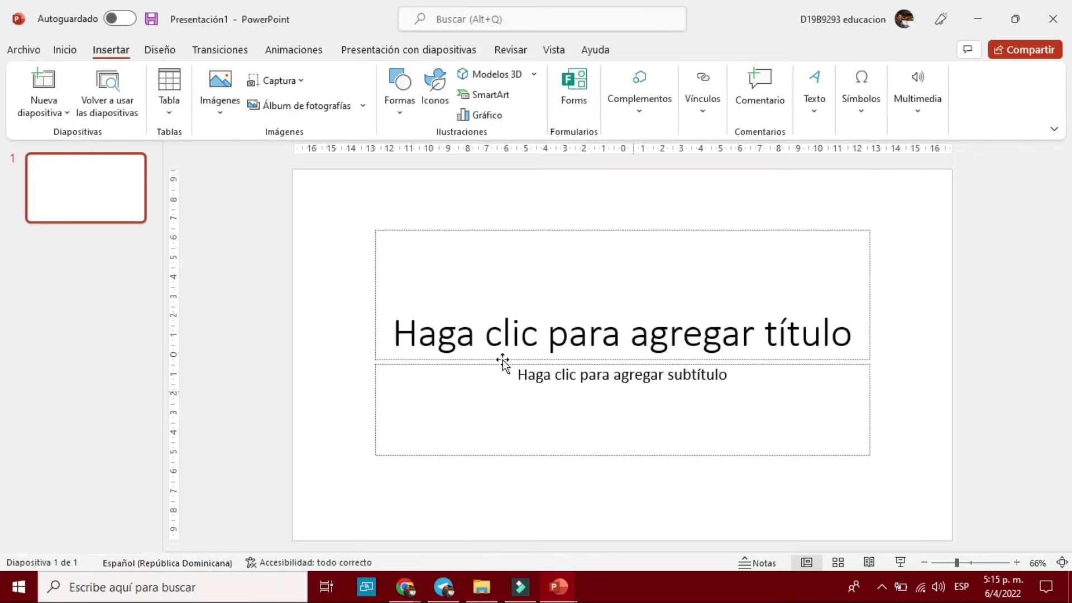
Apply the En blanco layout to the slide and pick the Rectángulo shape
click(68, 50)
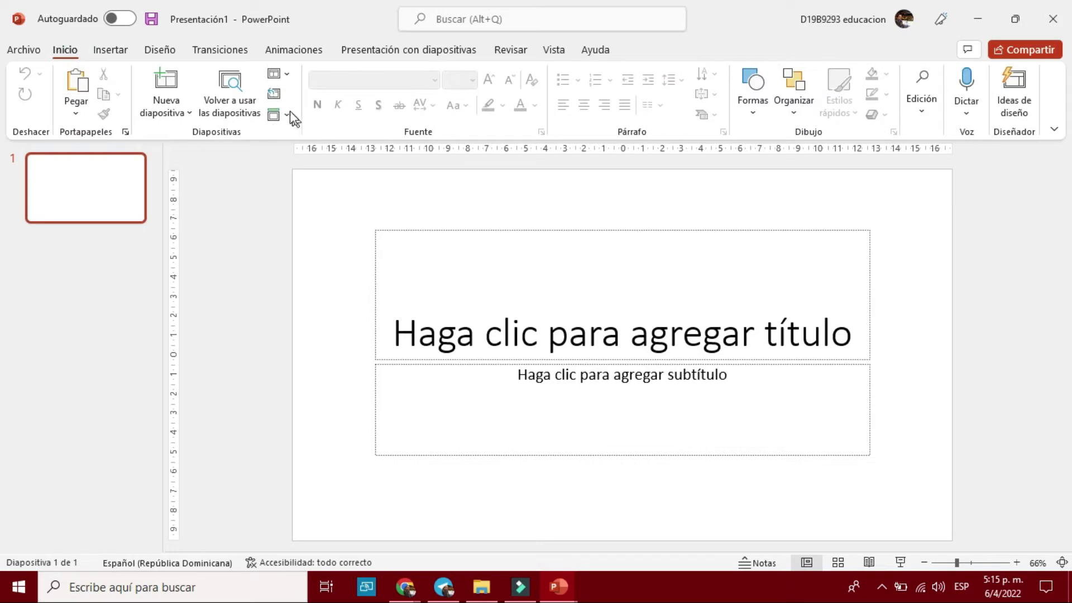
click(287, 75)
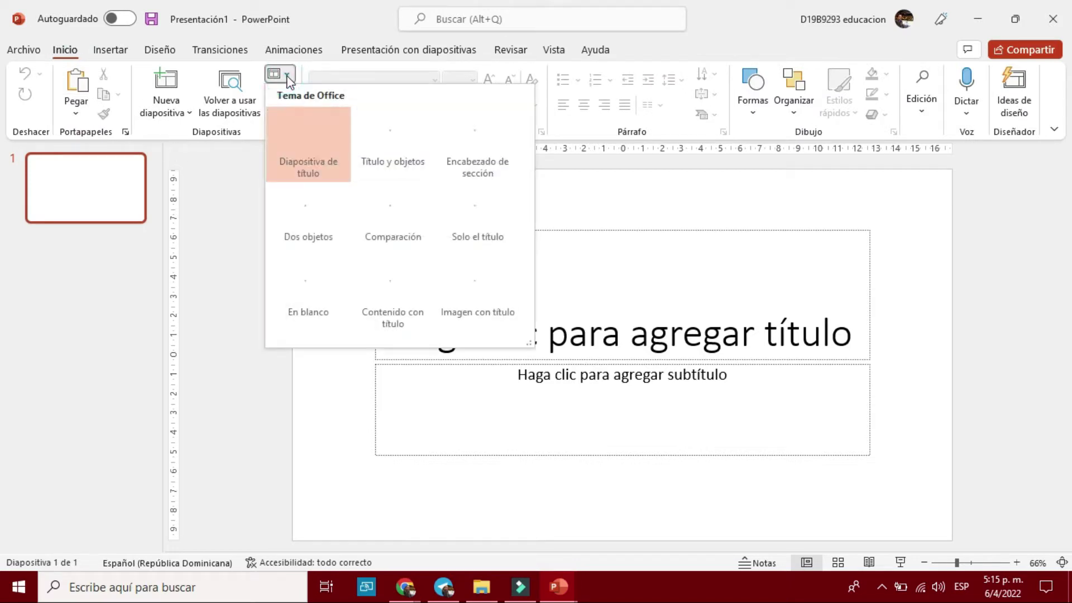
click(310, 292)
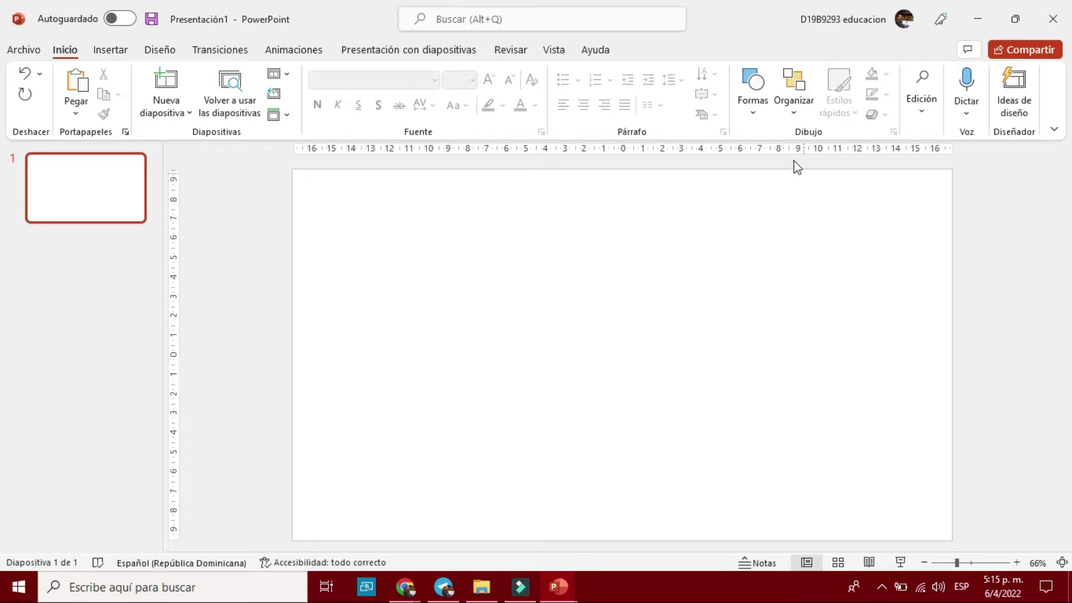
click(752, 108)
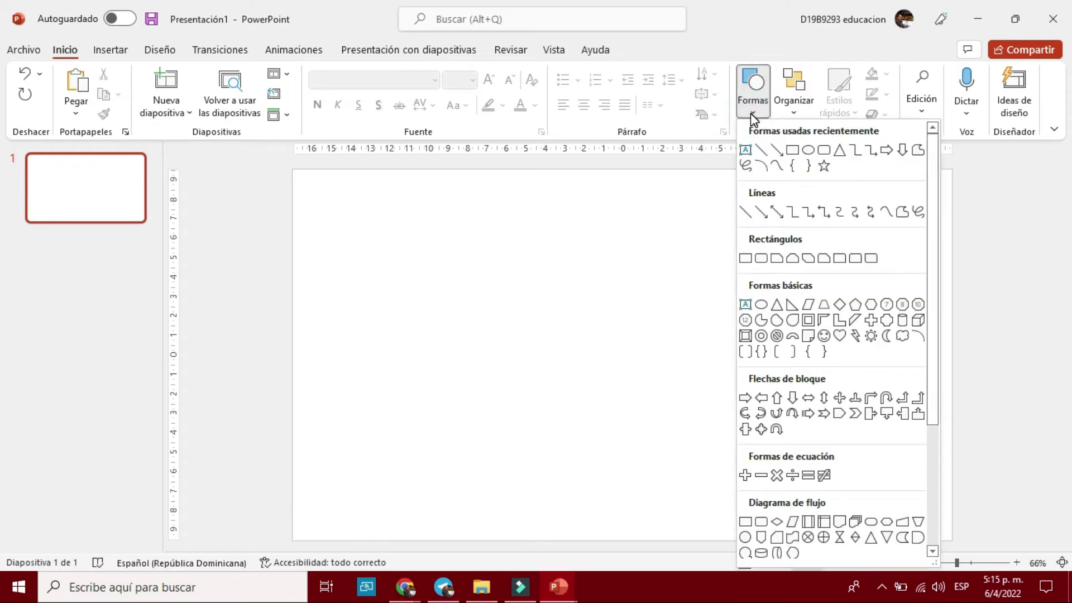
click(744, 259)
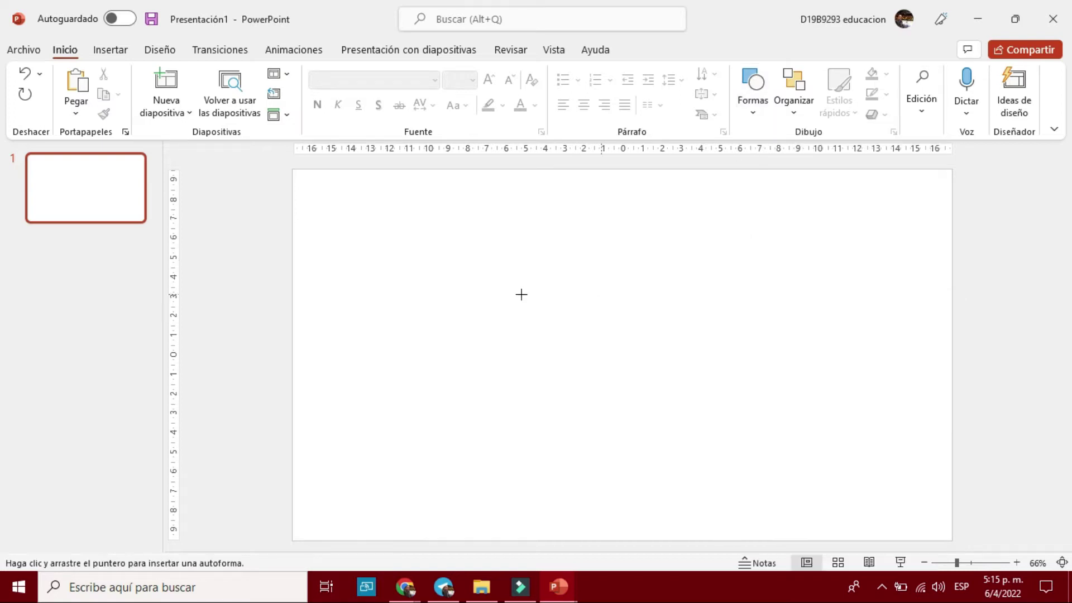
Draw a blue rectangle in the upper left, sized about 1.65 × 2.14 cm
click(351, 243)
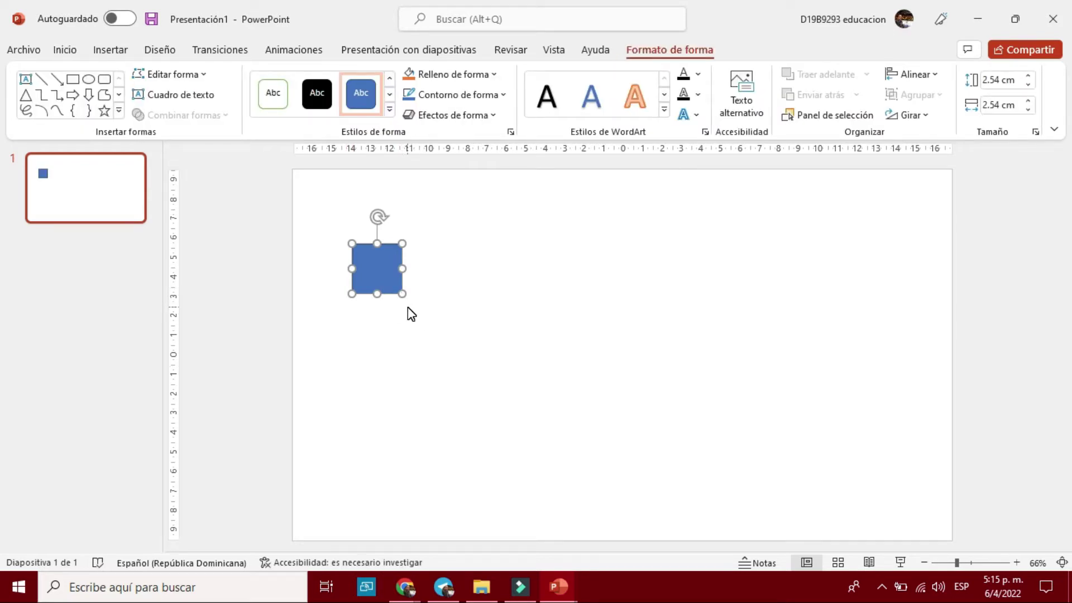
drag(401, 294, 394, 276)
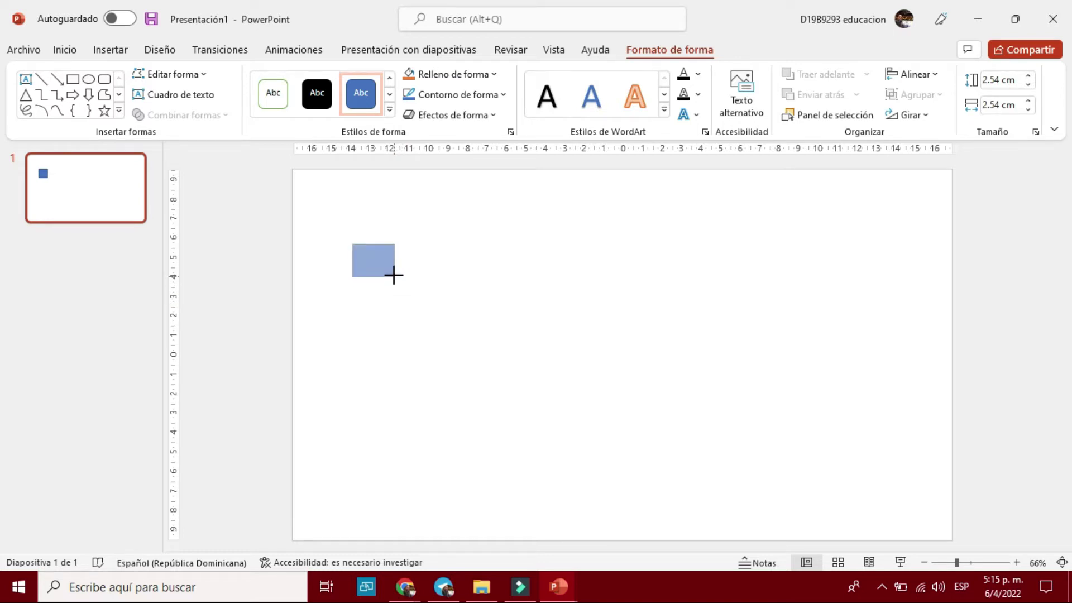
click(586, 324)
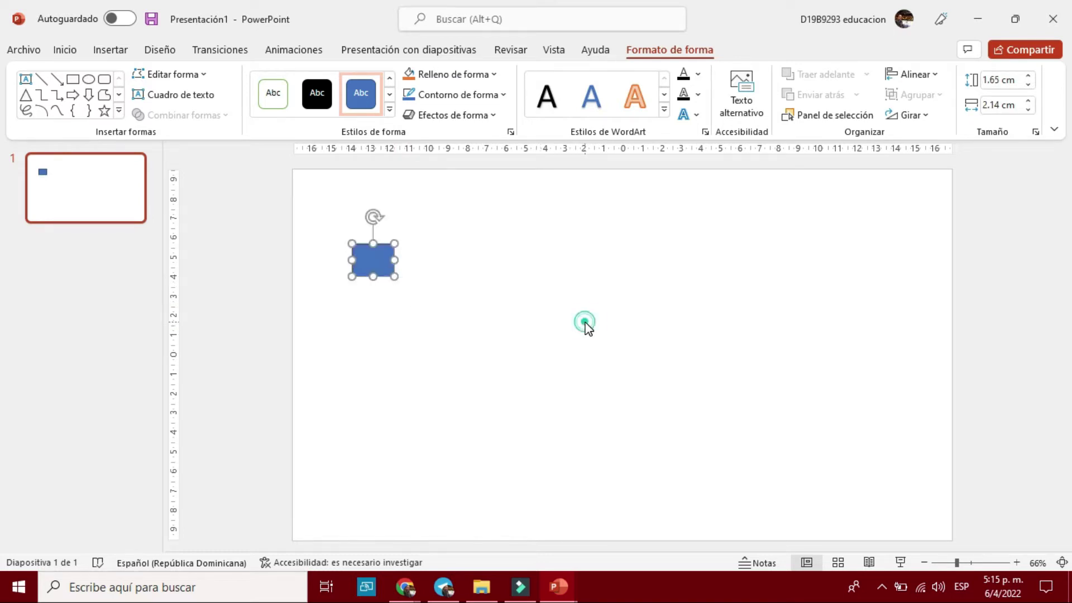
Duplicate it and place a larger 2.54 × 2.64 cm copy beside it, bottoms aligned
click(387, 265)
key(ctrl+c)
key(ctrl+v)
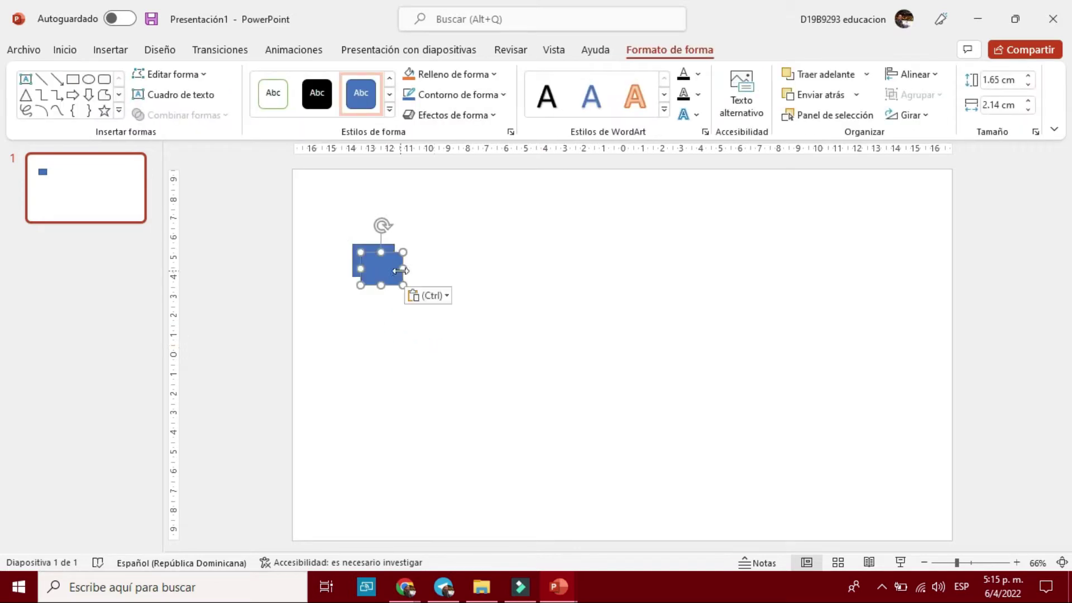
mouse_move(386, 271)
mouse_down()
mouse_move(425, 255)
mouse_move(431, 234)
mouse_move(453, 267)
mouse_move(443, 265)
mouse_up()
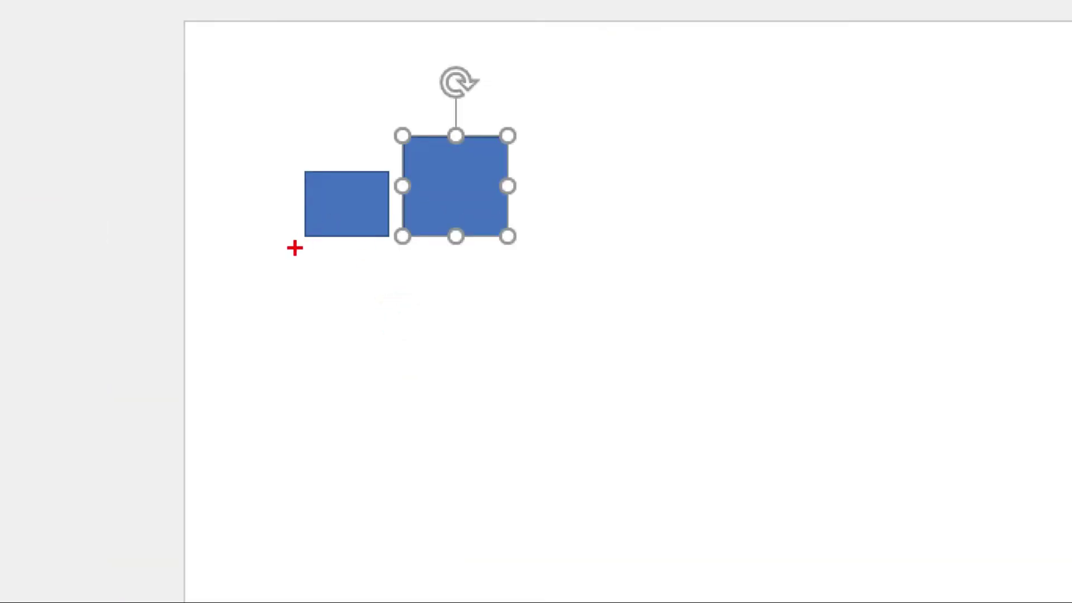
drag(299, 242, 514, 229)
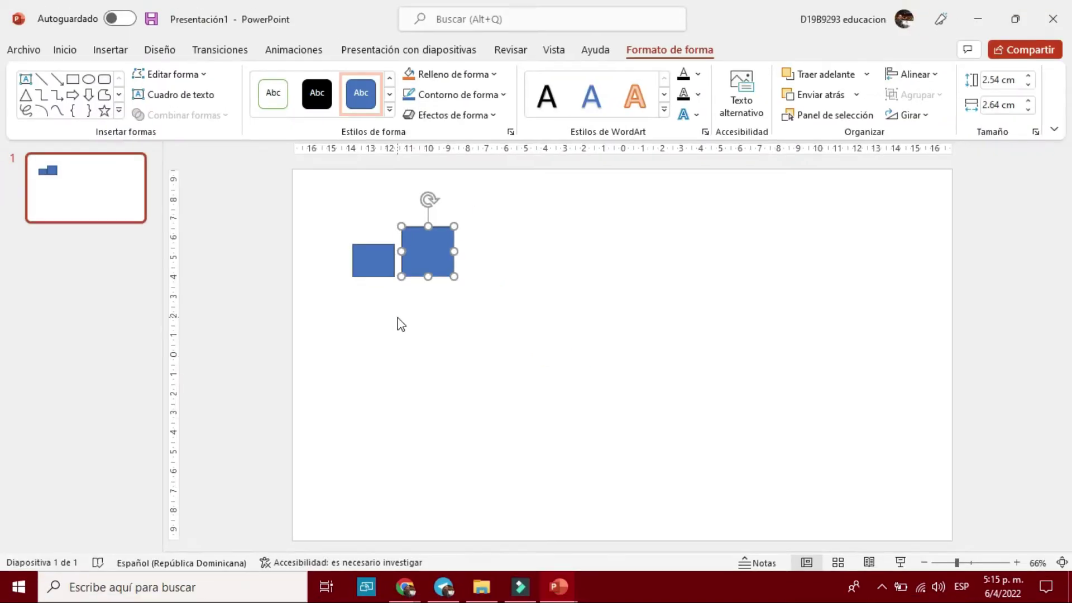
Copy the small 1.65 × 2.14 cm rectangle to the tall one's right, bottoms aligned
click(396, 317)
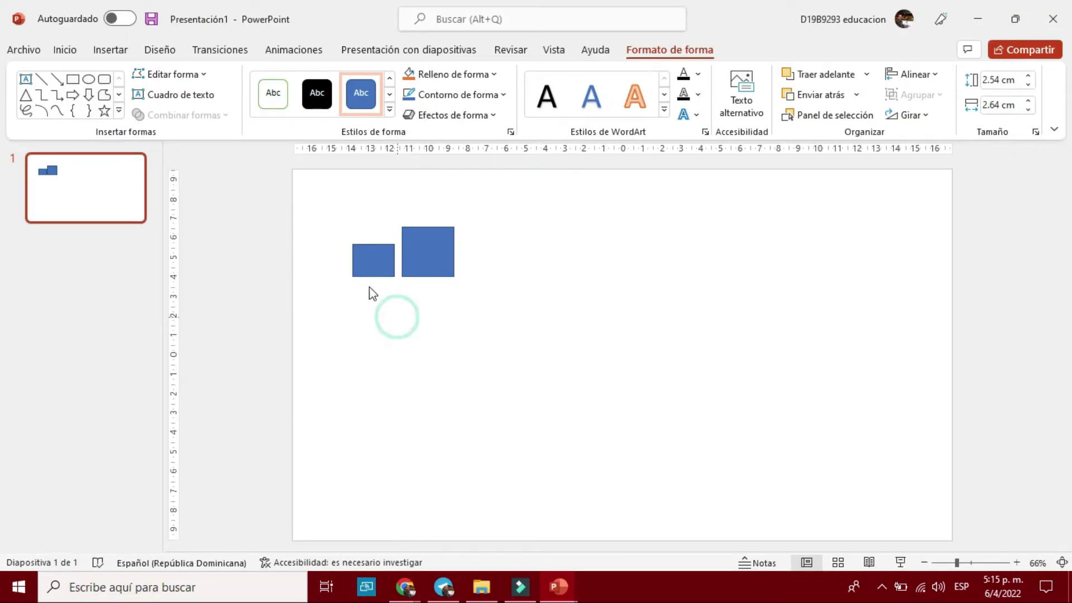
click(363, 266)
key(ctrl+c)
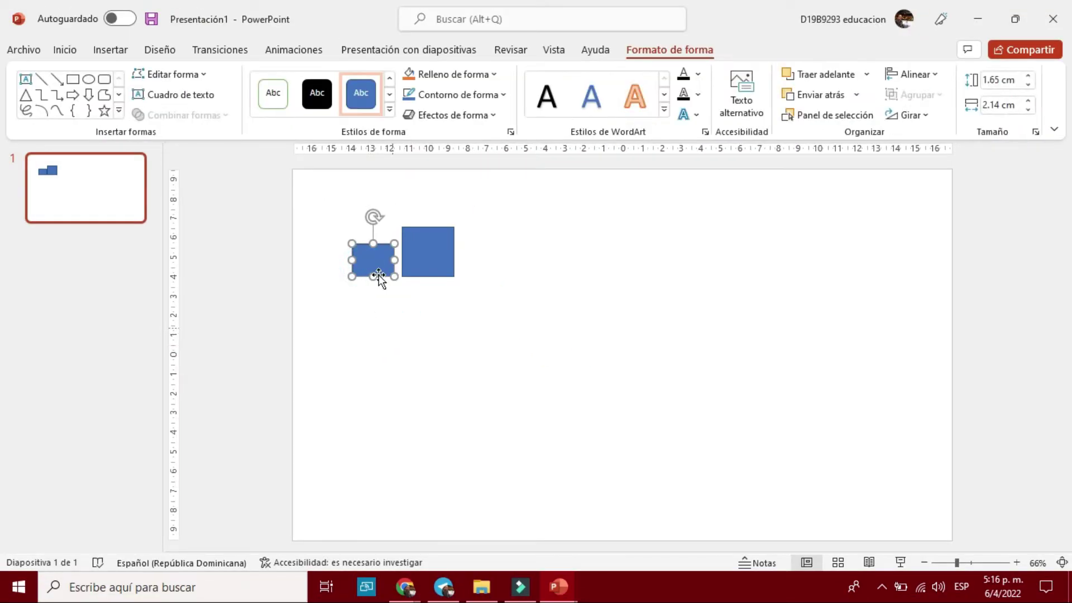
key(ctrl+v)
drag(383, 268, 483, 257)
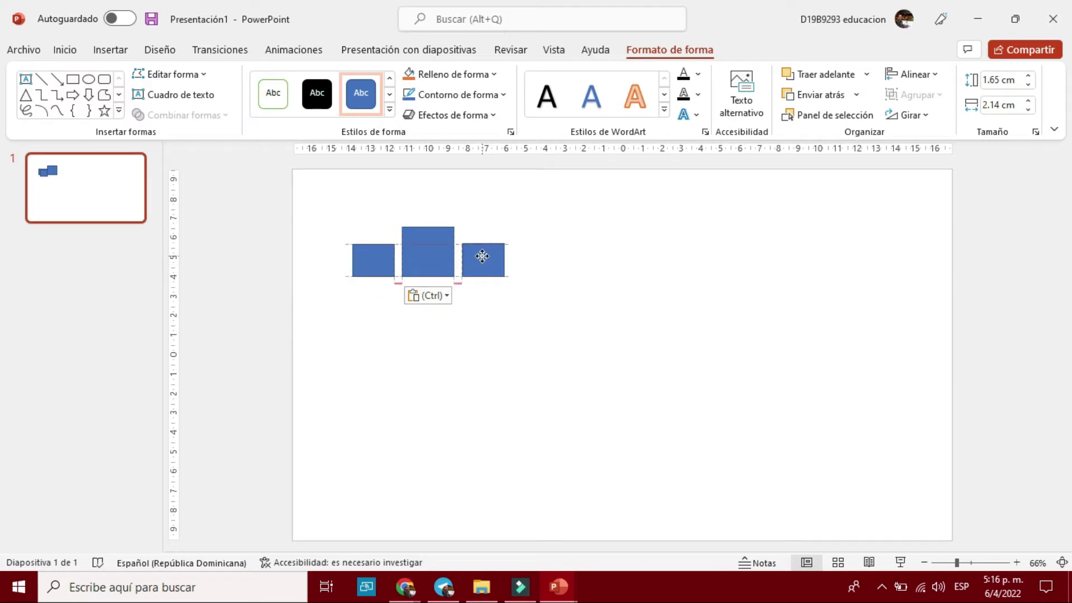
drag(483, 256, 482, 258)
key(Left)
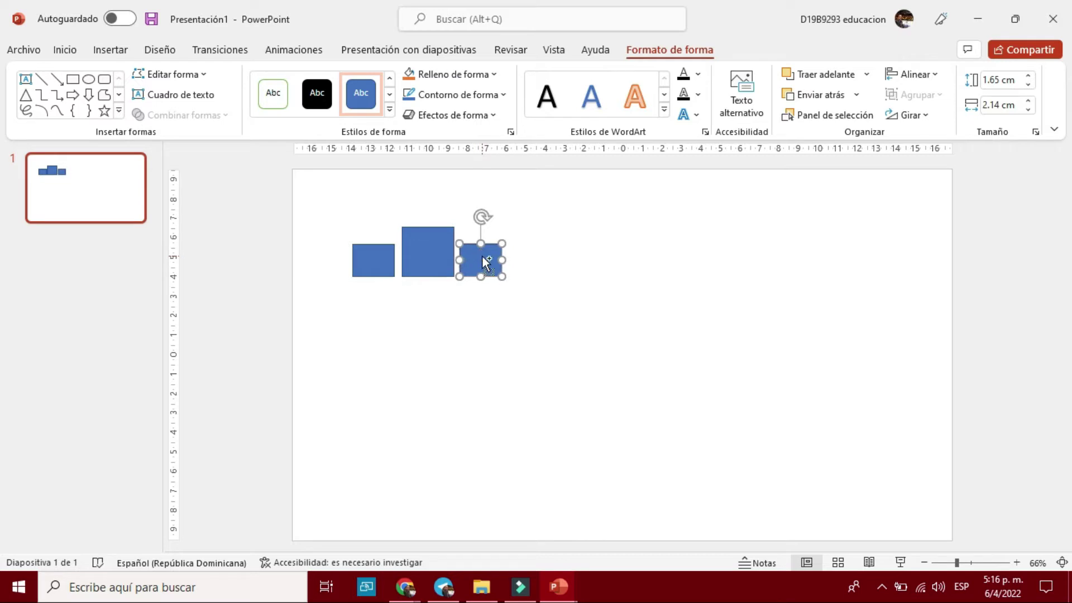
click(586, 373)
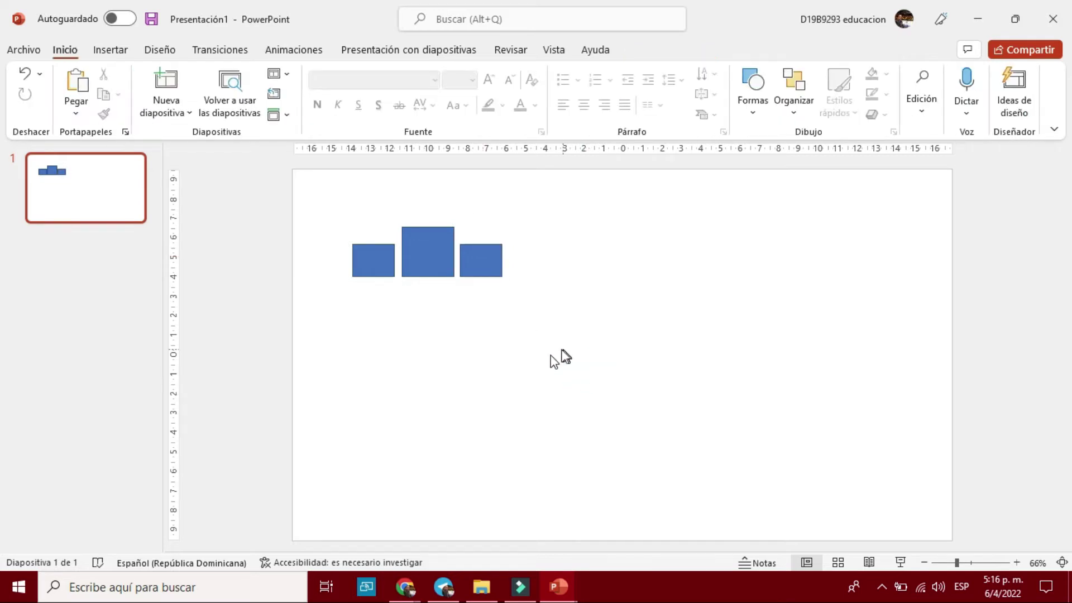
click(377, 267)
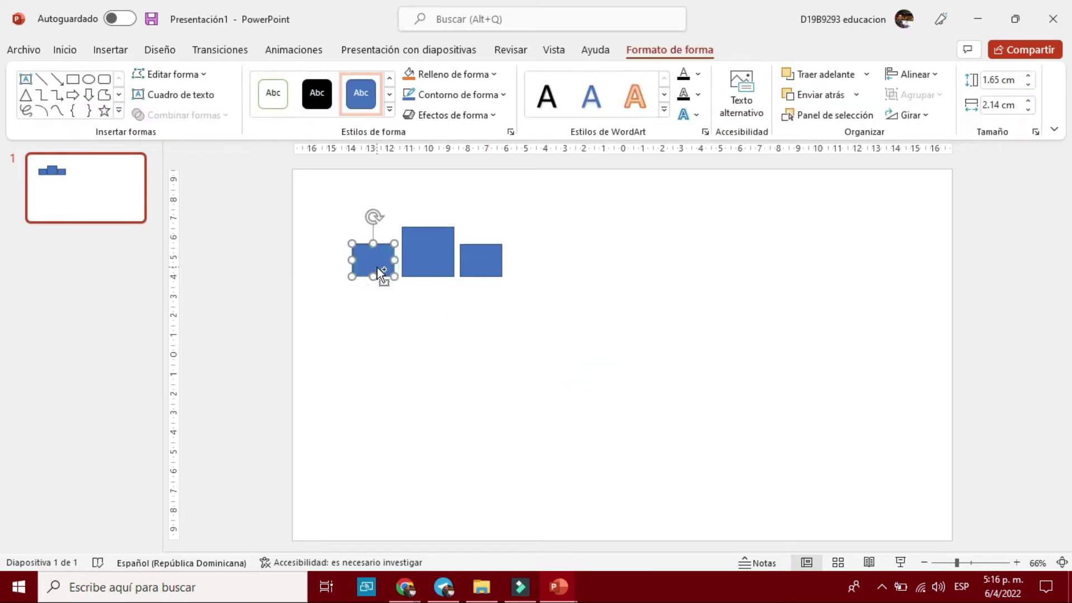
drag(377, 268, 377, 267)
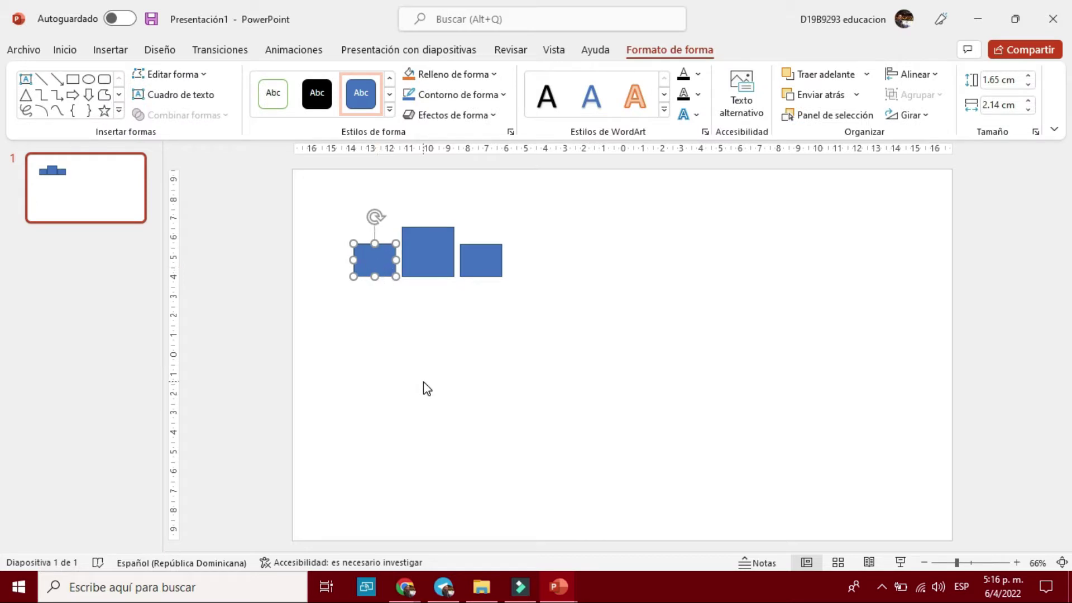
Fine-tune the tall middle rectangle's position with arrow-key nudges
click(466, 376)
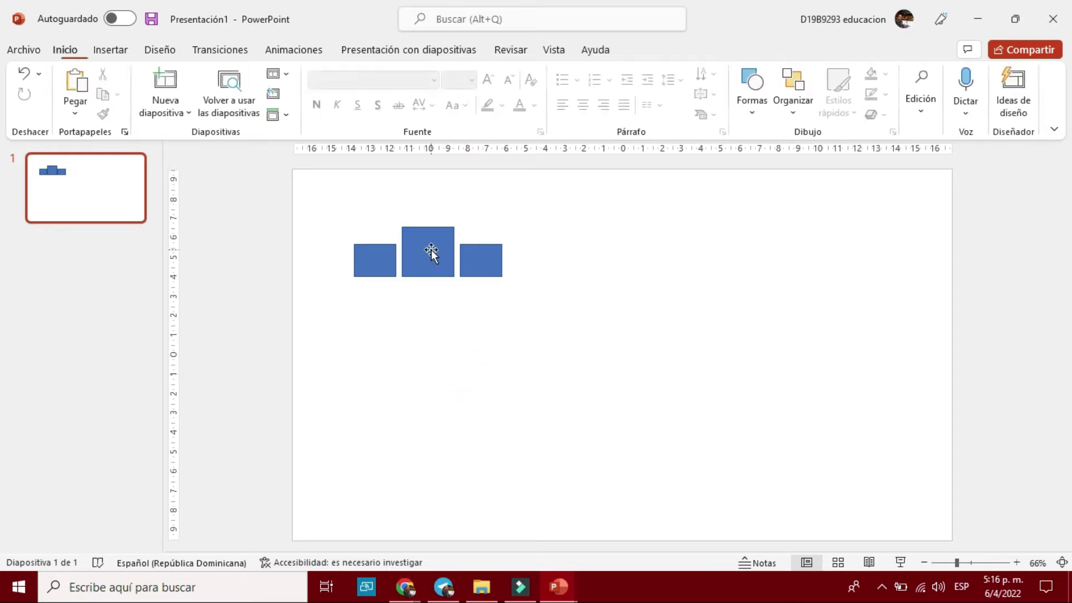
click(431, 248)
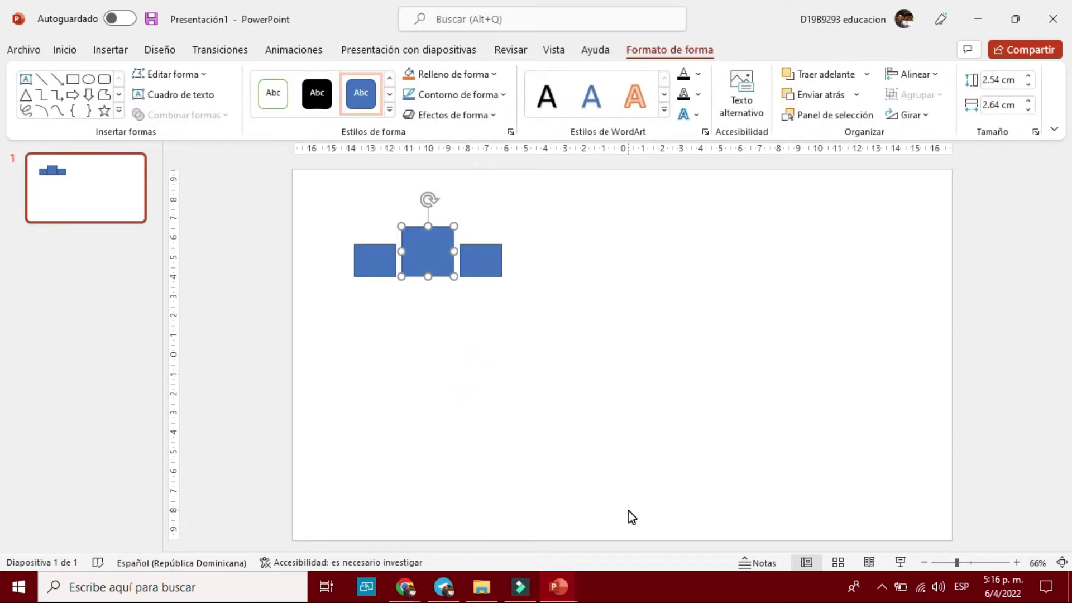
key(Left)
key(Left)
key(Right)
key(Right)
key(Up)
key(Down)
key(Down)
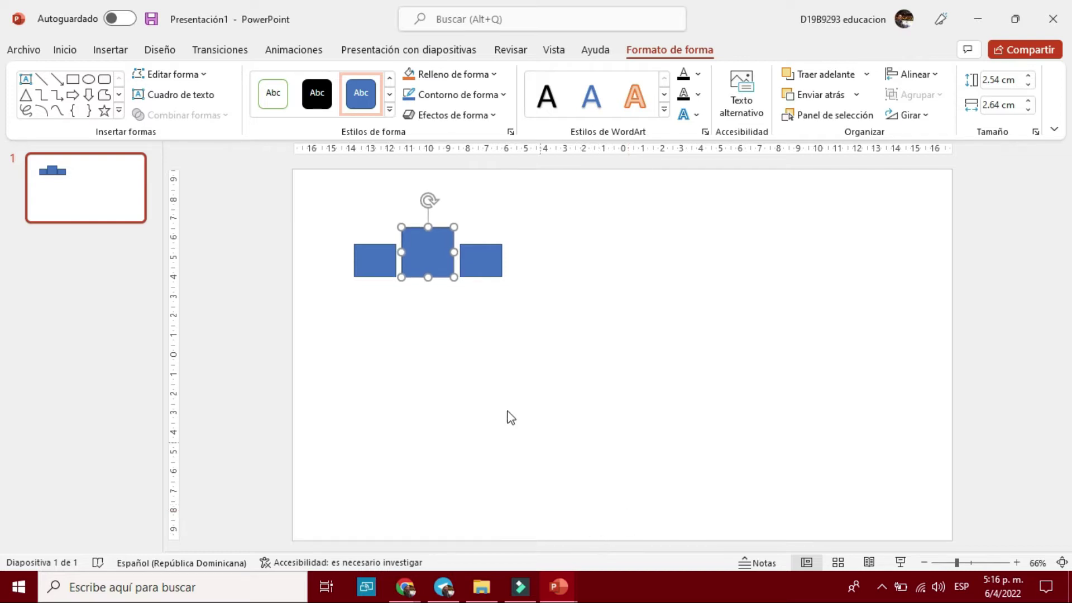
click(498, 356)
Paste copies of the 2.54 × 2.64 cm rectangle to form a row of three beneath
click(441, 269)
key(ctrl+v)
mouse_move(429, 274)
mouse_down()
mouse_move(370, 310)
mouse_move(430, 311)
mouse_up()
key(ctrl+v)
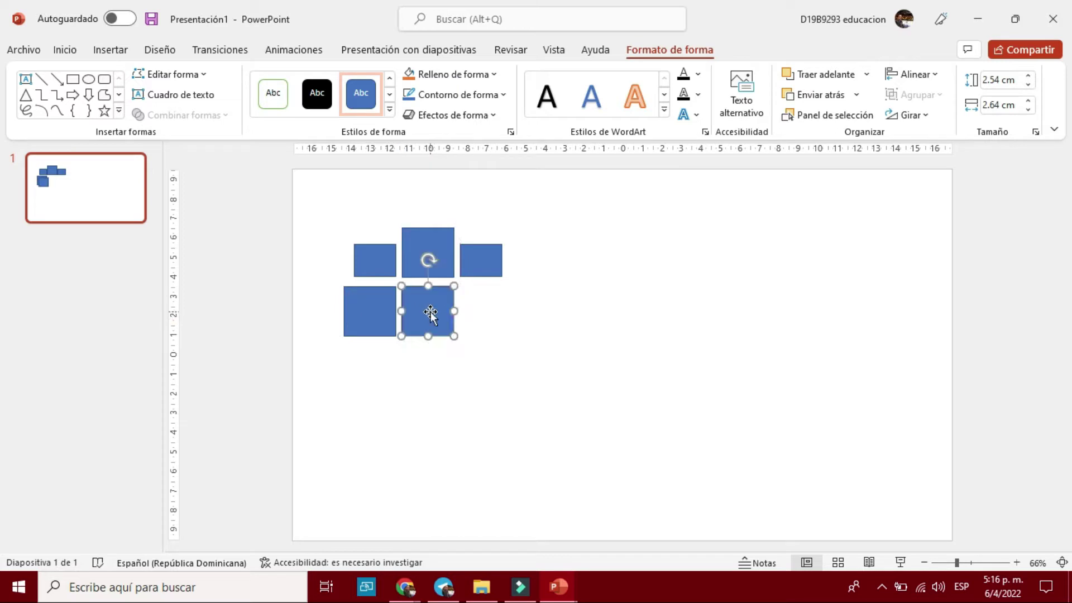
key(ctrl+v)
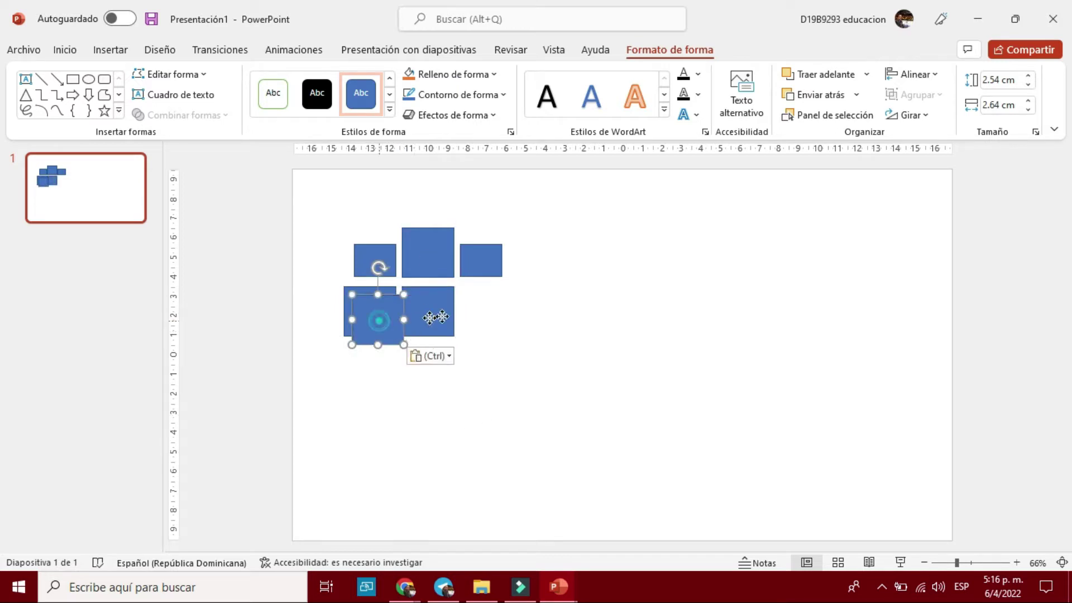
drag(435, 317, 491, 317)
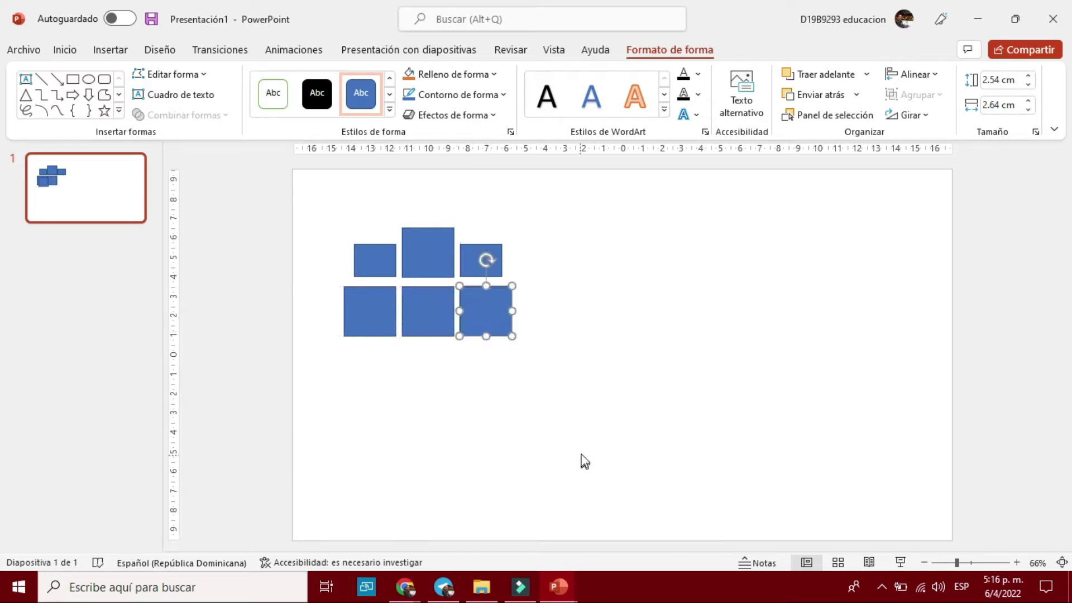
click(573, 427)
Duplicate the small–tall–small top row and drop the copy below the large row
click(384, 269)
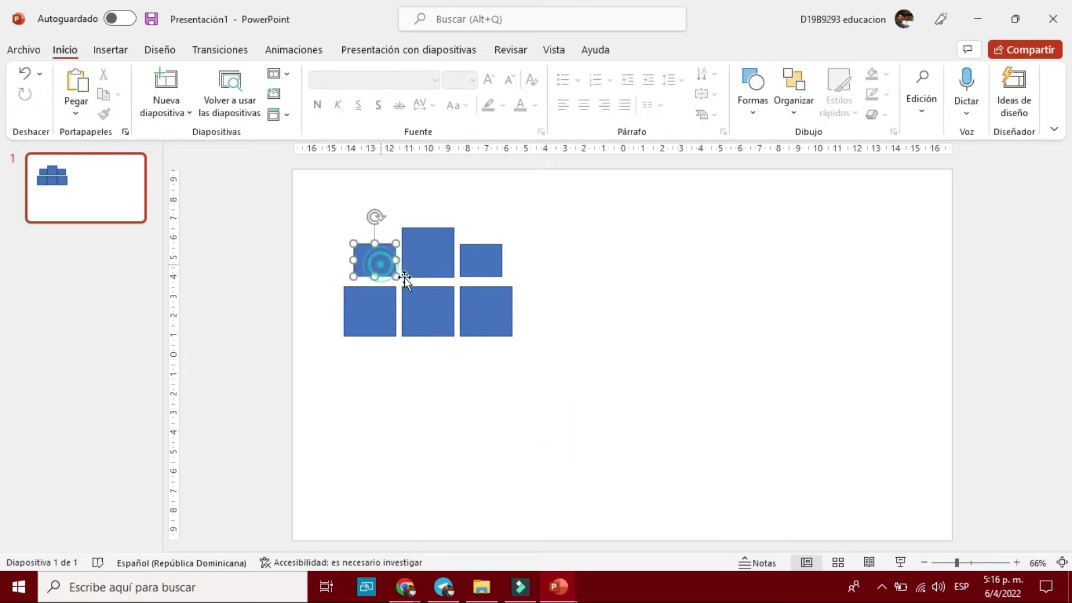
shift+click(441, 262)
shift+click(481, 271)
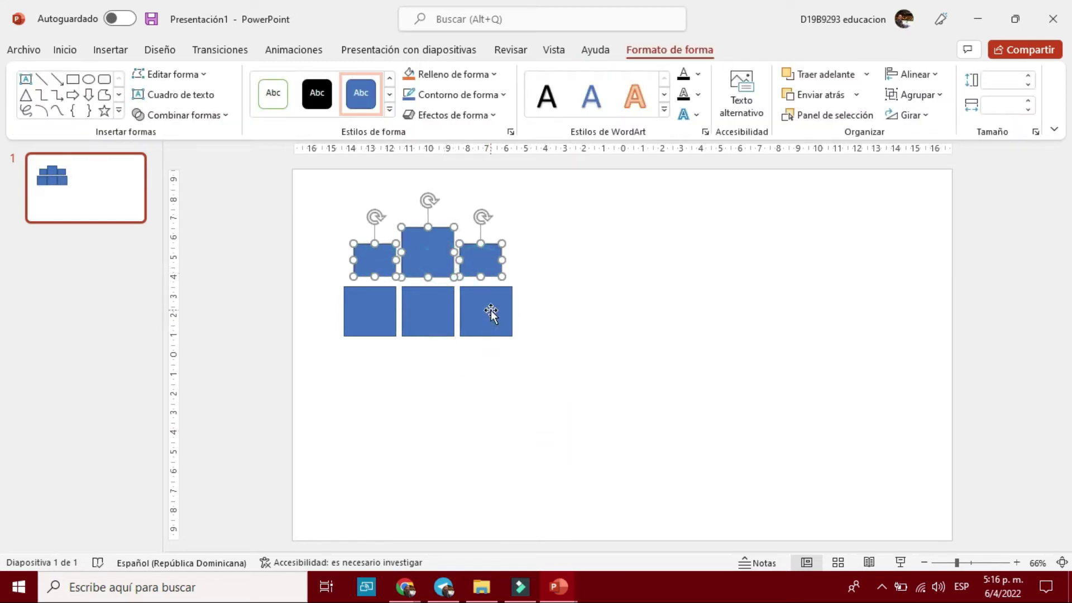
key(ctrl+c)
key(ctrl+v)
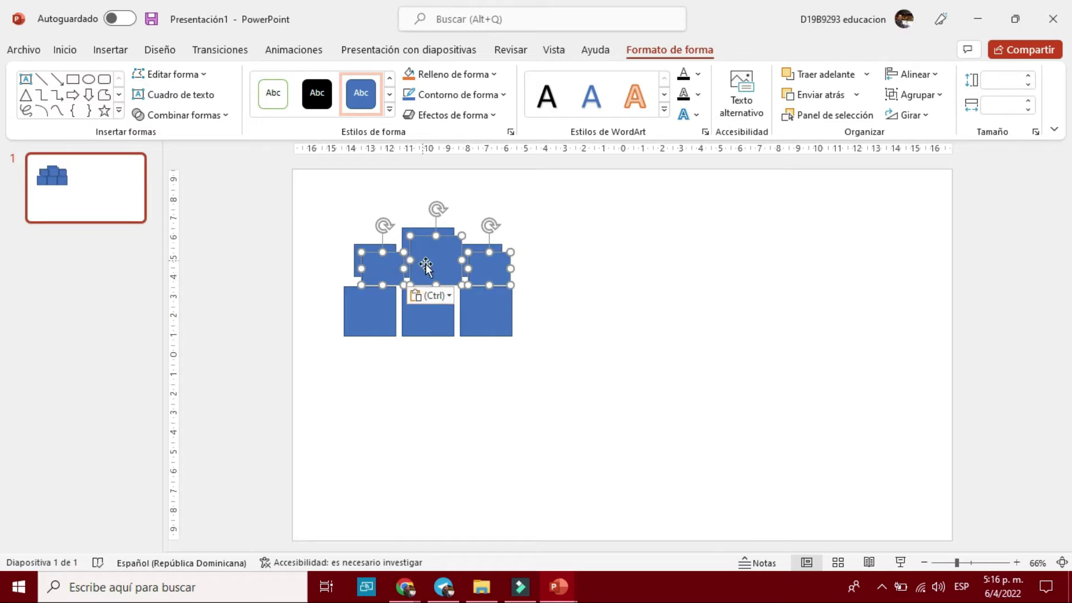
mouse_move(425, 262)
mouse_down()
mouse_move(415, 377)
mouse_move(386, 356)
mouse_move(382, 372)
mouse_up()
click(402, 430)
Raise the new bottom-row squares so they line up with their columns
click(378, 385)
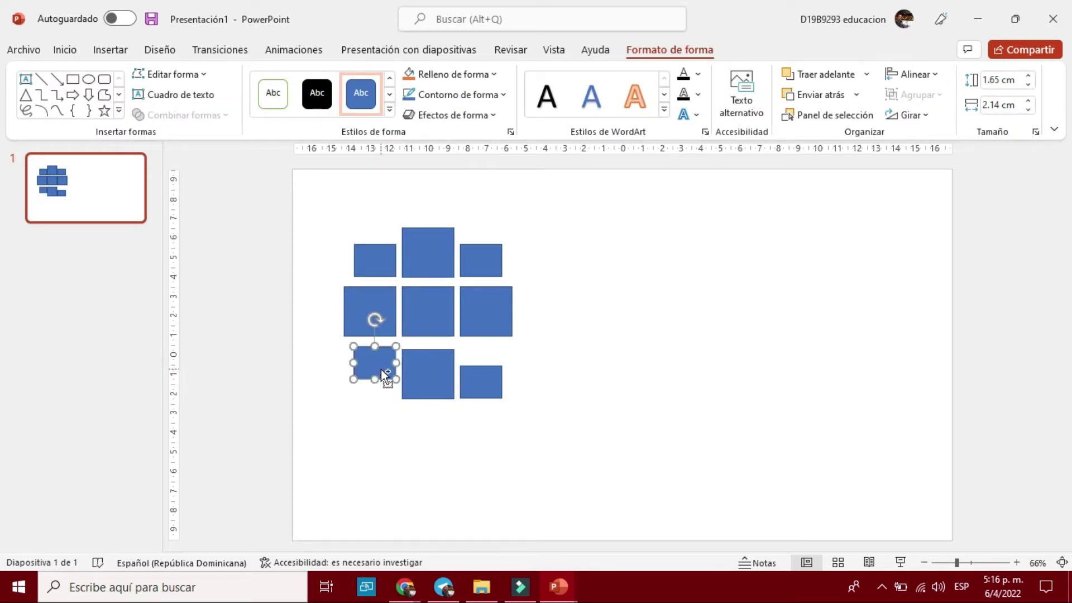
key(ctrl+Up)
key(ctrl+Up)
key(ctrl+Up)
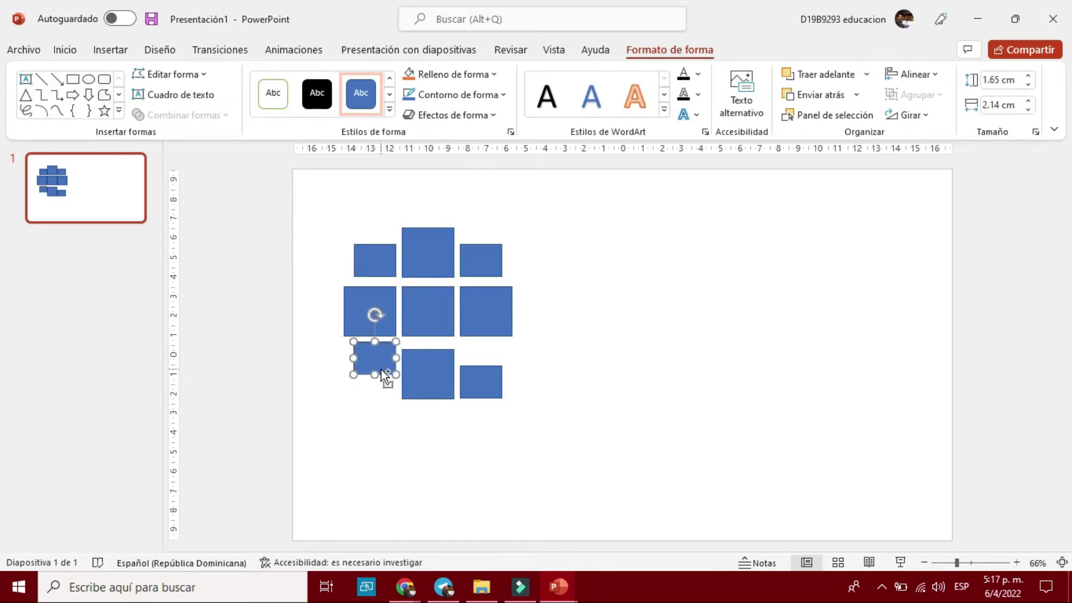
key(ctrl+Up)
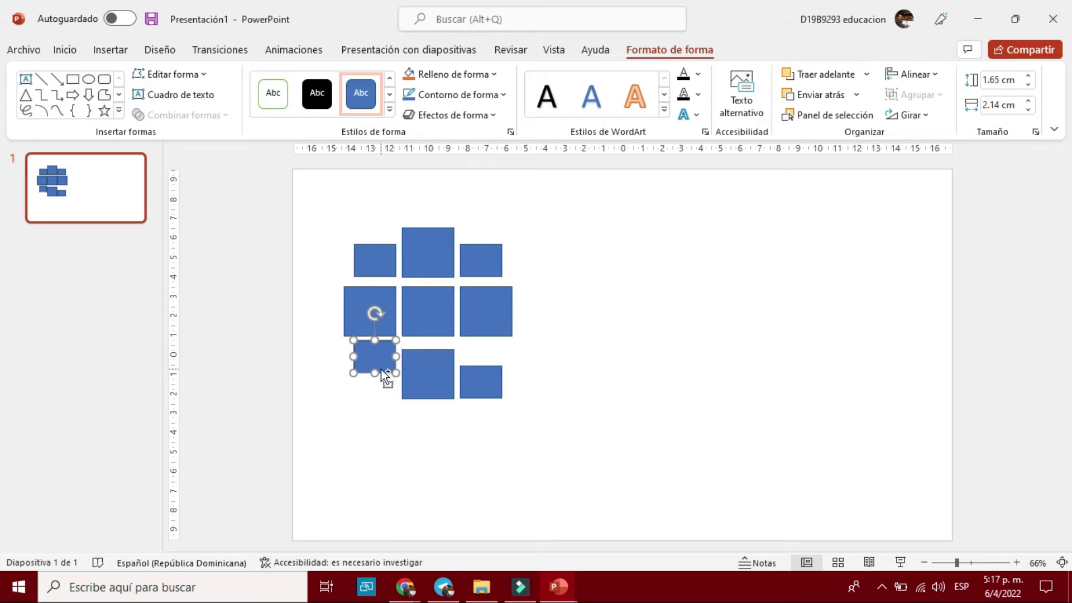
drag(480, 387, 482, 362)
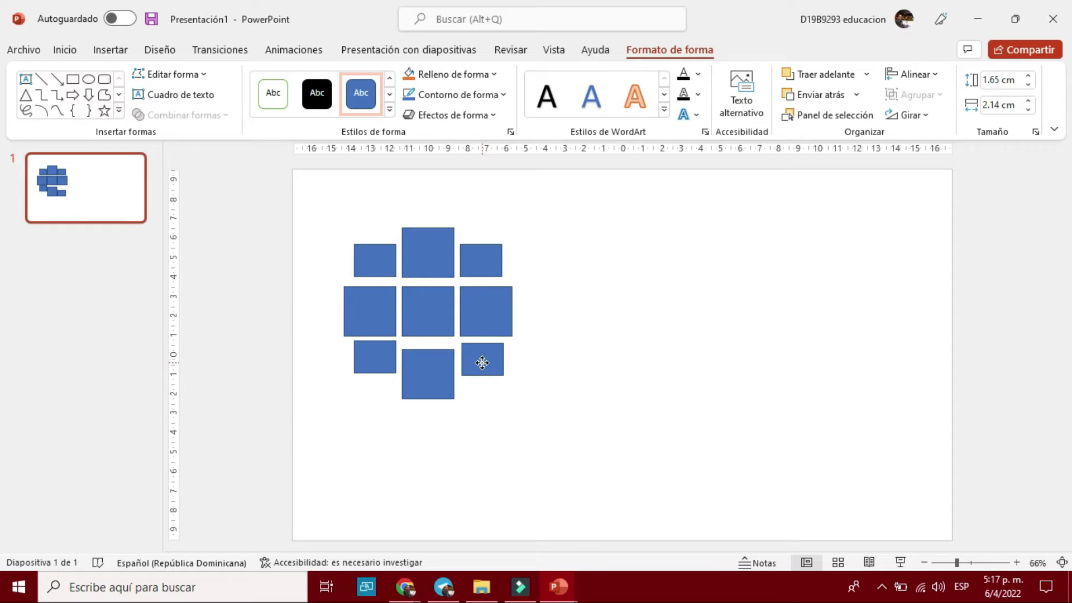
drag(416, 386, 420, 379)
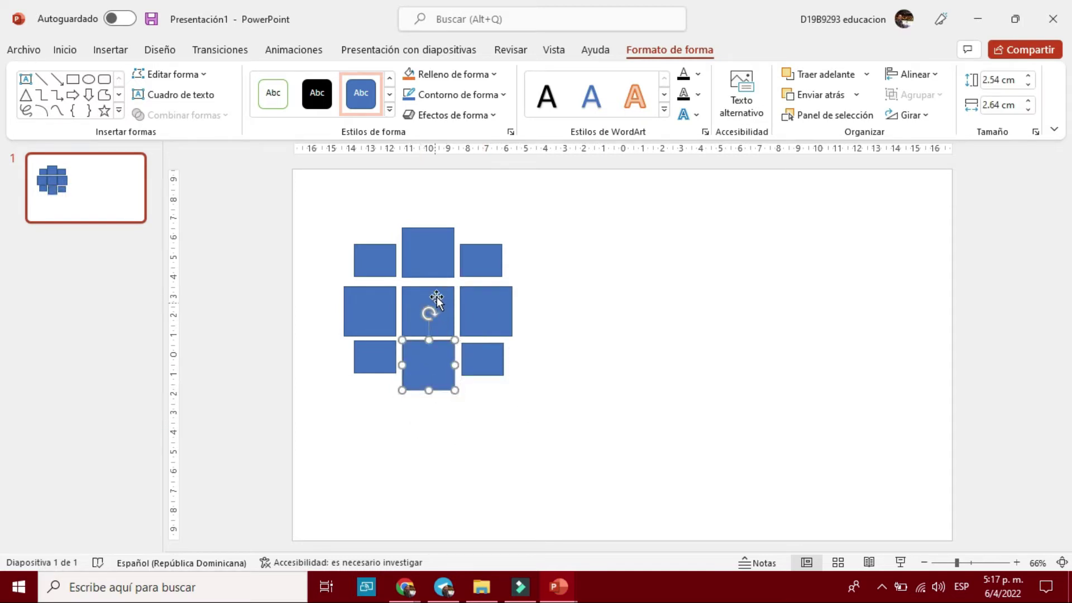
Shift the three top-row squares down three nudges to close the gap
shift+click(367, 263)
shift+click(425, 256)
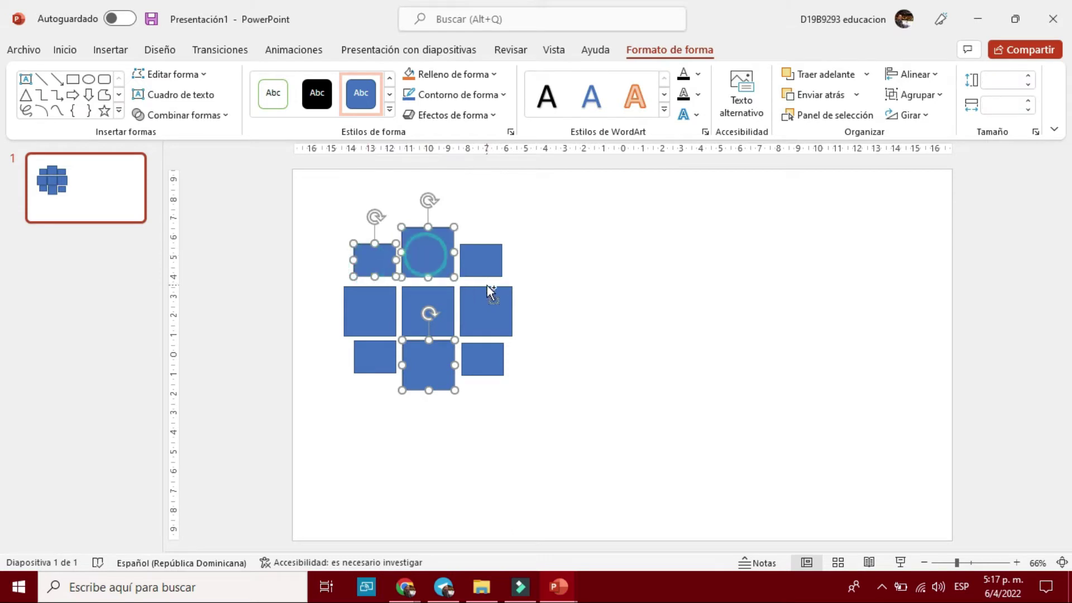
shift+click(490, 266)
key(Down)
key(Down)
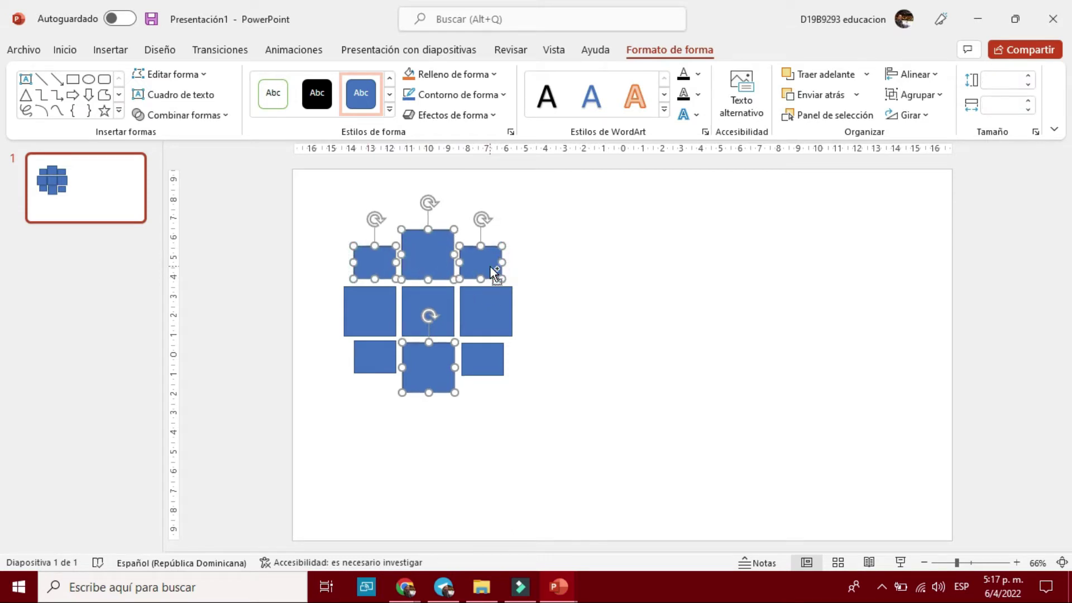
key(Down)
key(Down)
key(Down)
key(Down)
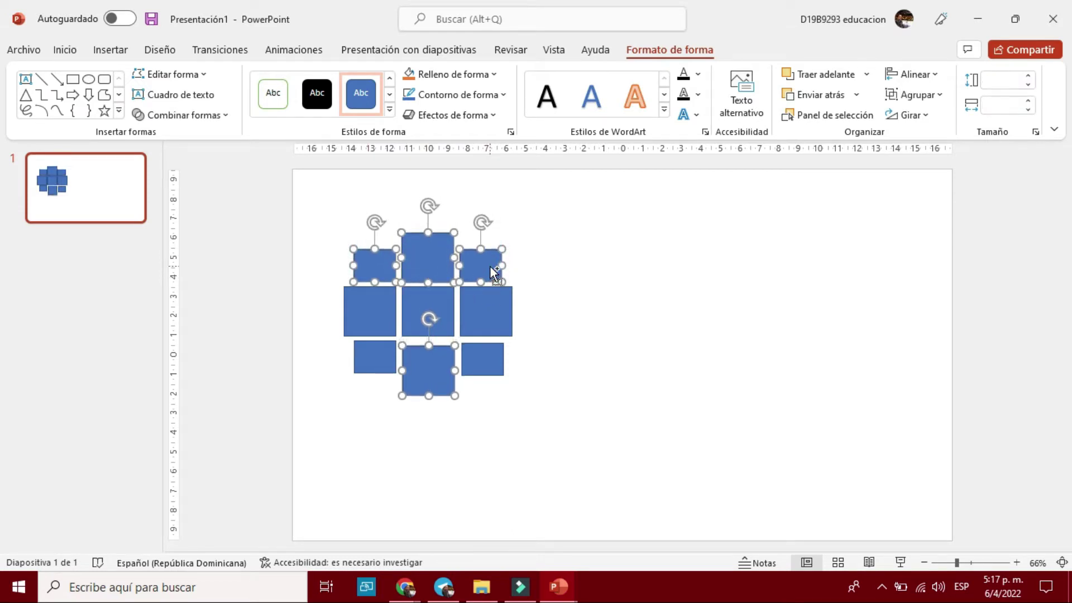
key(Down)
Nudge the bottom-middle square up two steps to complete the aligned 3×3 block
click(533, 451)
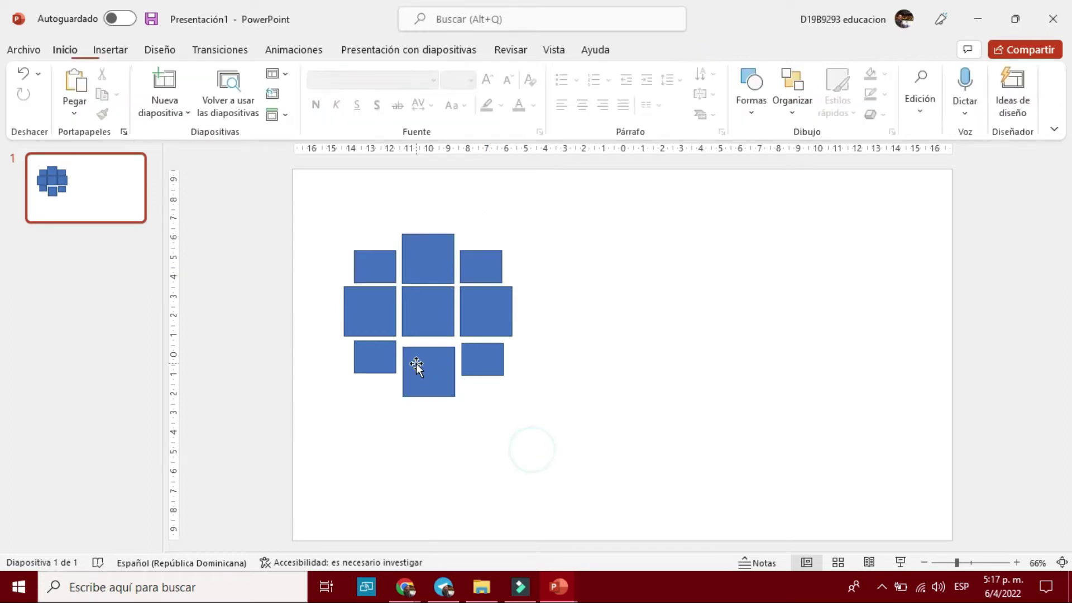
click(426, 369)
key(Up)
key(Up)
key(Up)
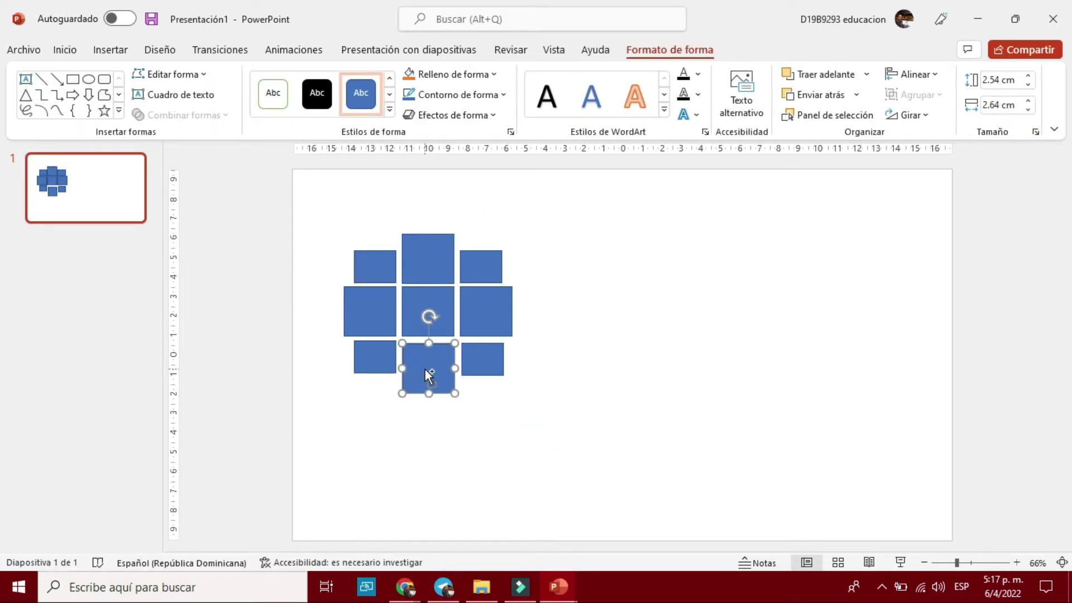
key(Up)
key(Up)
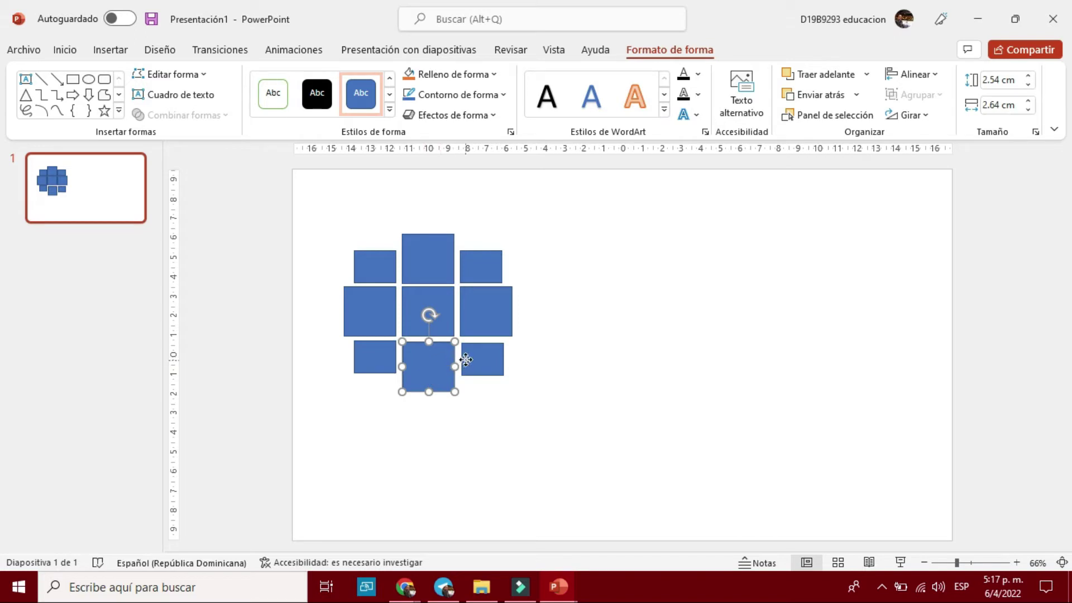
click(468, 360)
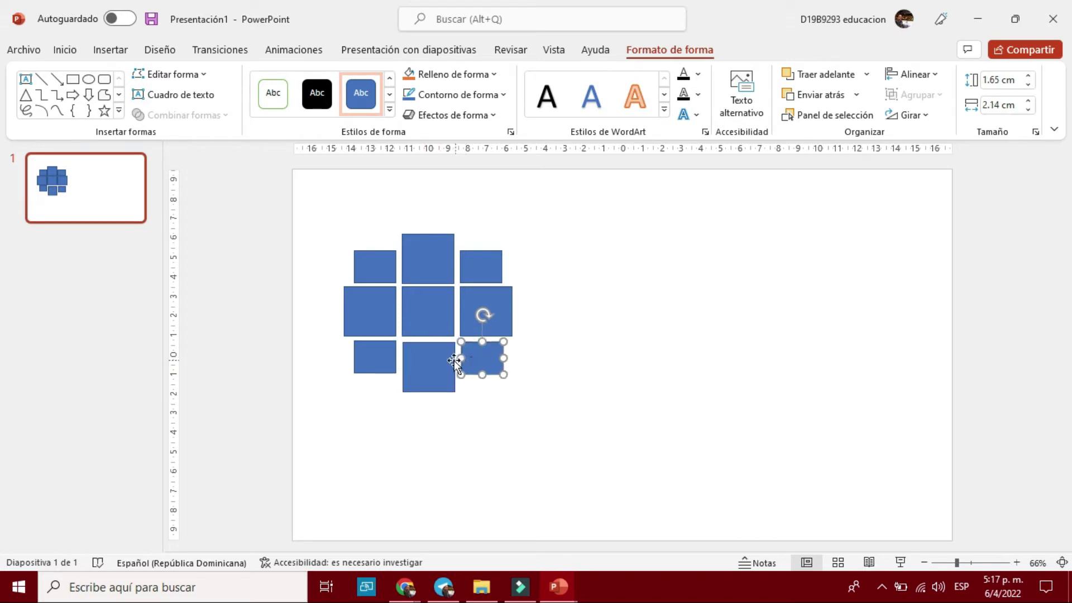
click(434, 363)
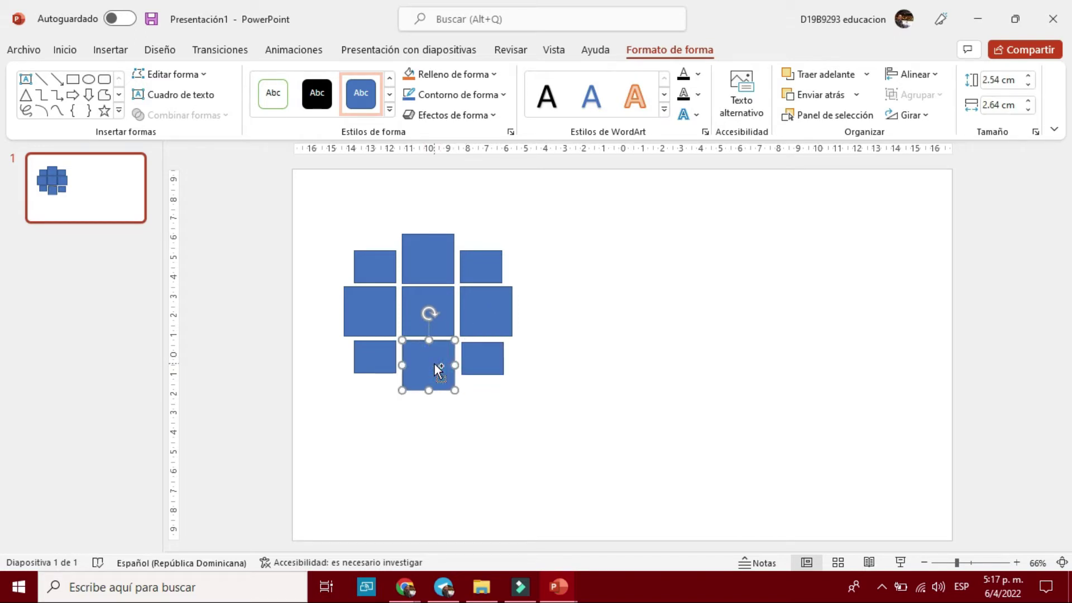
click(614, 463)
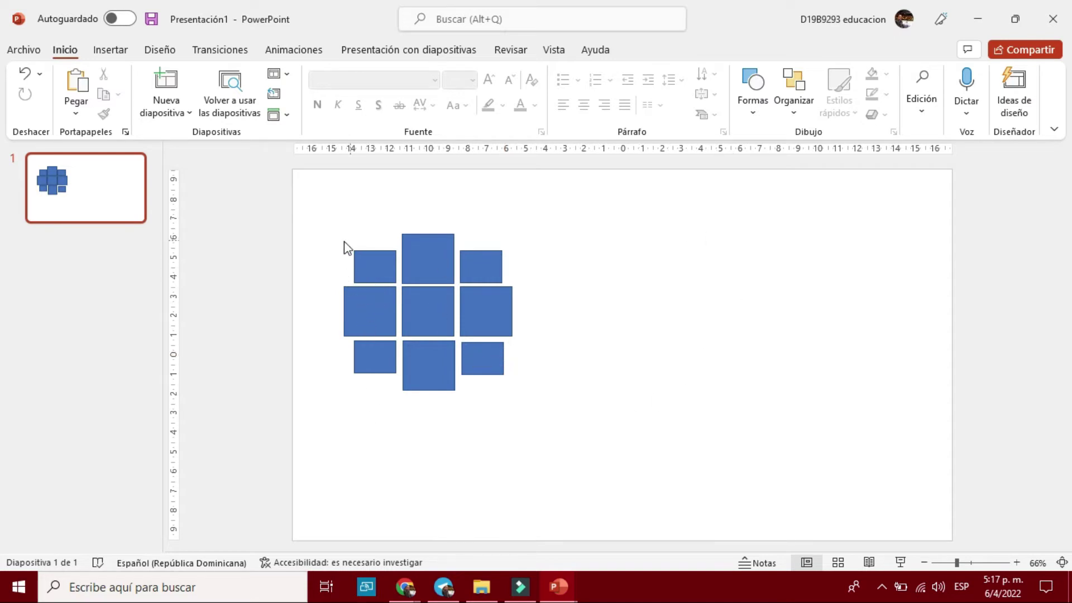
Group all nine squares into one 8.02 × 8.61 cm object near the slide's upper left
click(390, 275)
shift+click(441, 273)
shift+click(485, 273)
shift+click(482, 296)
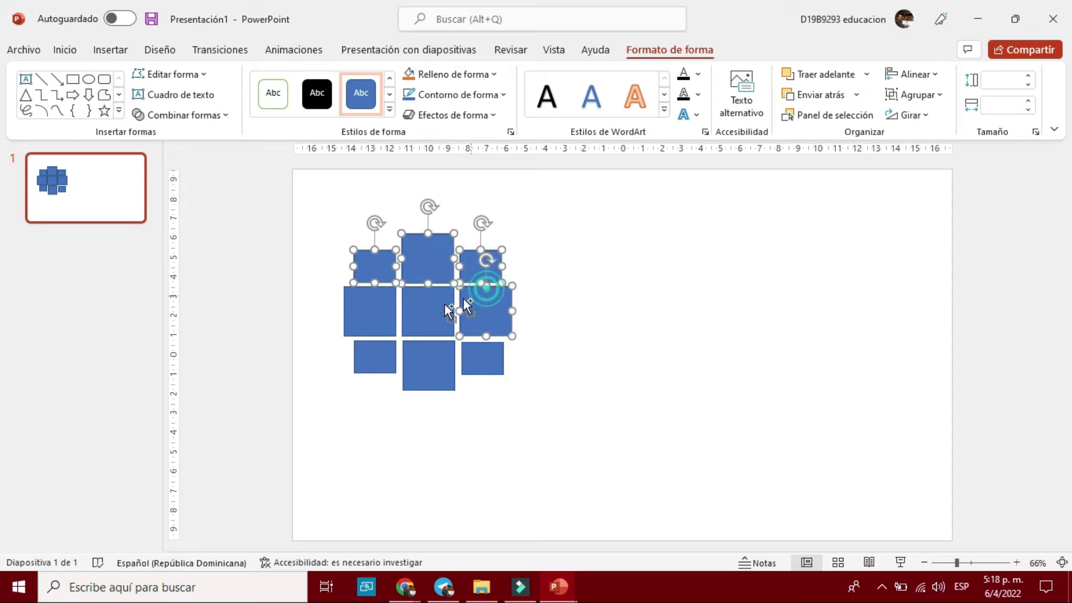
shift+click(426, 307)
shift+click(372, 311)
shift+click(371, 357)
shift+click(424, 371)
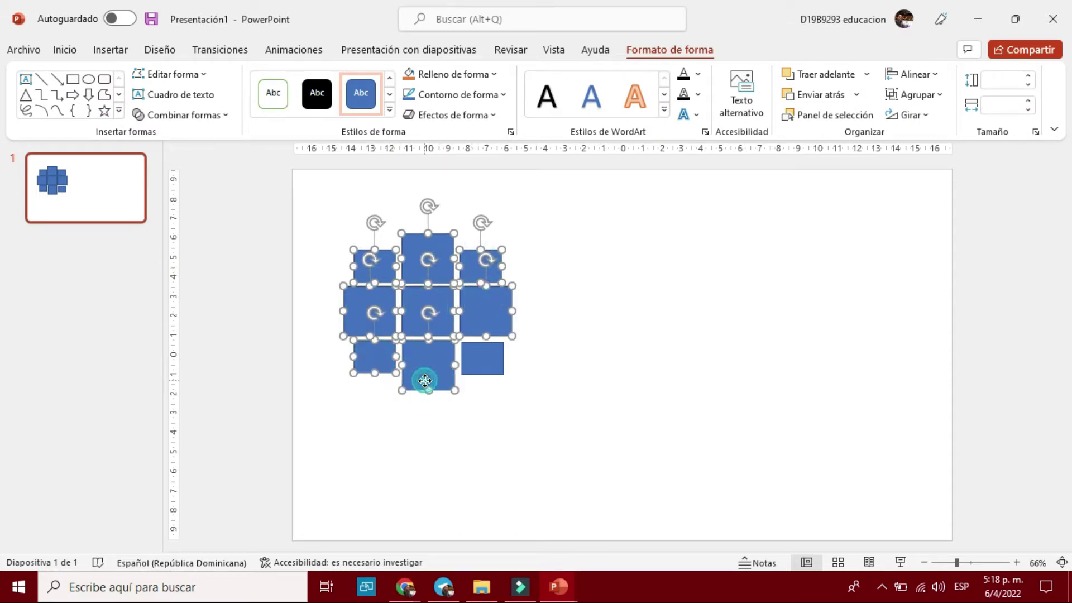
shift+click(485, 356)
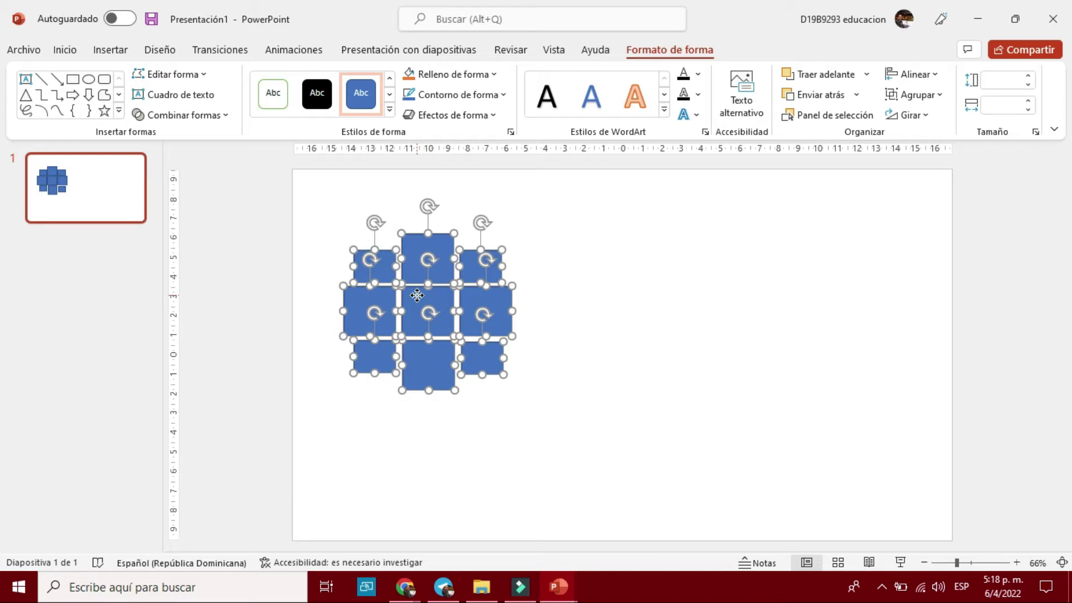
right_click(417, 295)
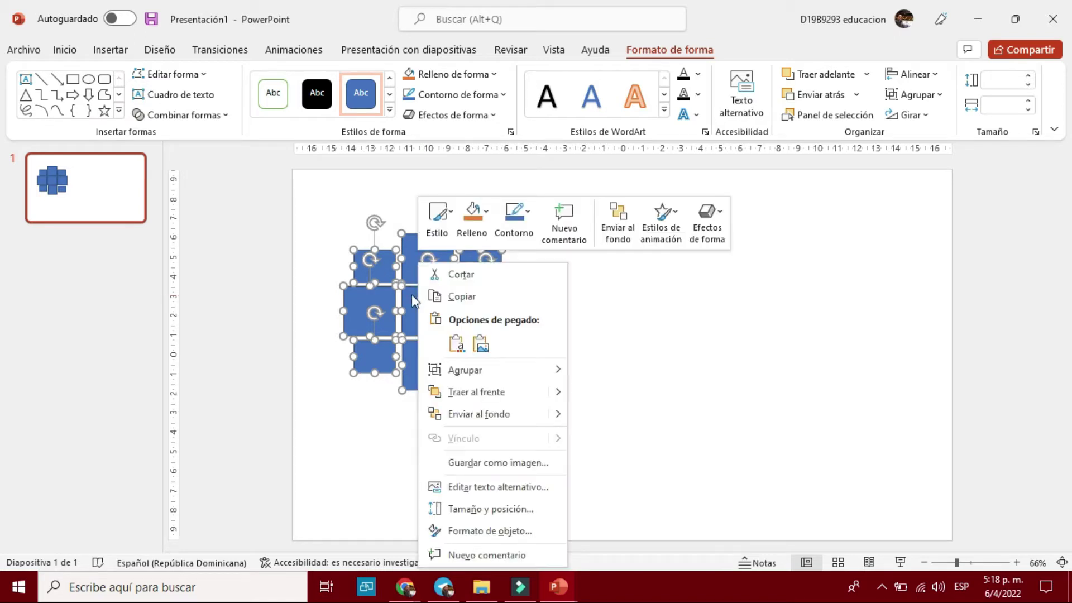
mouse_move(465, 370)
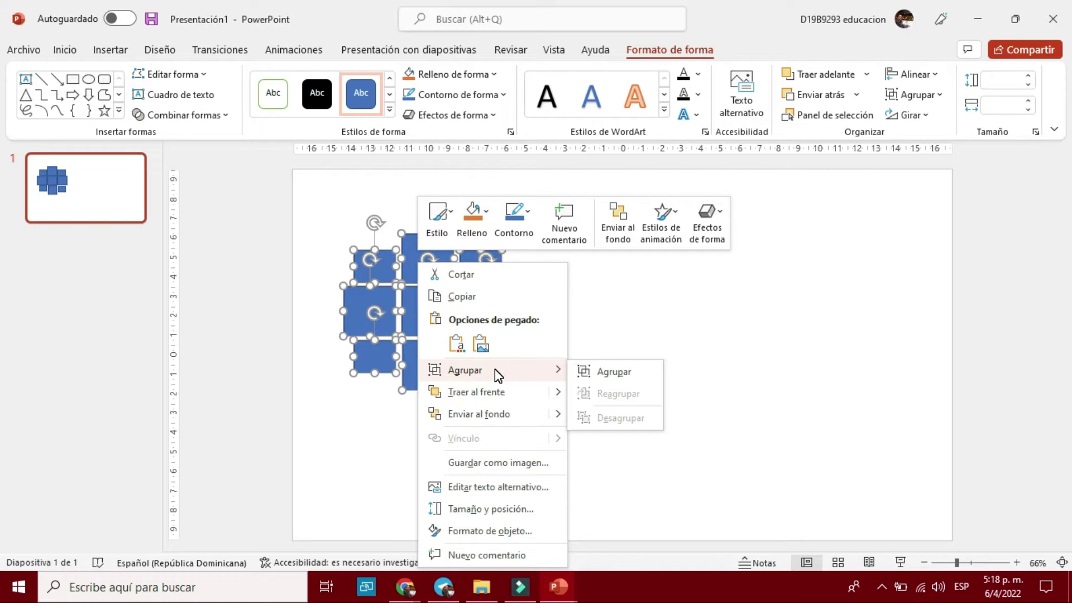
click(621, 378)
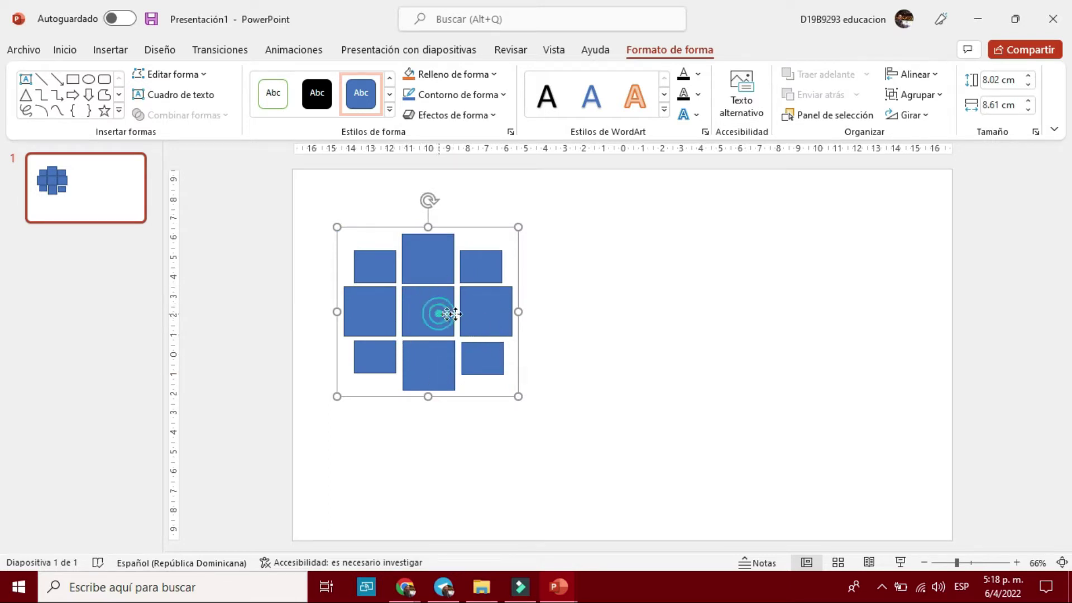
drag(436, 316, 659, 331)
mouse_move(611, 368)
mouse_down()
mouse_move(529, 426)
mouse_move(709, 301)
mouse_move(430, 303)
mouse_up()
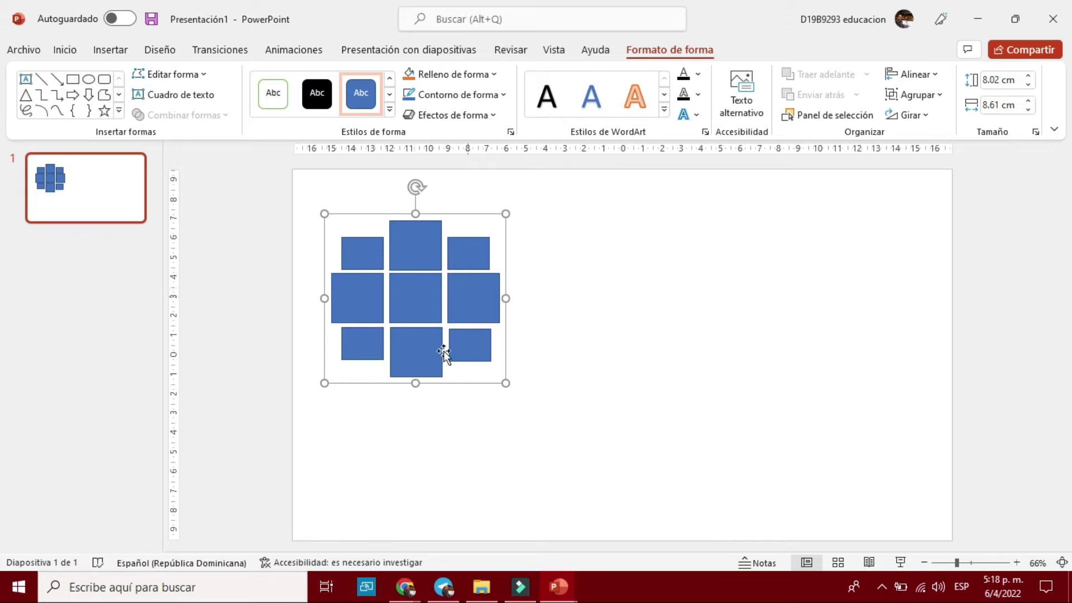
Minimize the Clase 4 window to get back to Presentación1
click(558, 583)
click(537, 539)
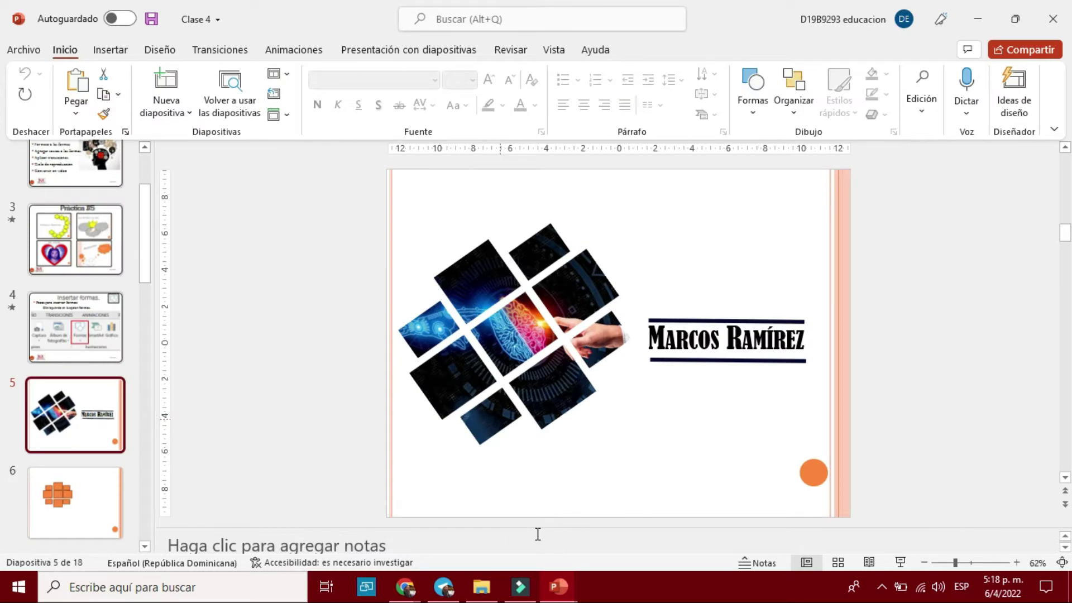
click(976, 18)
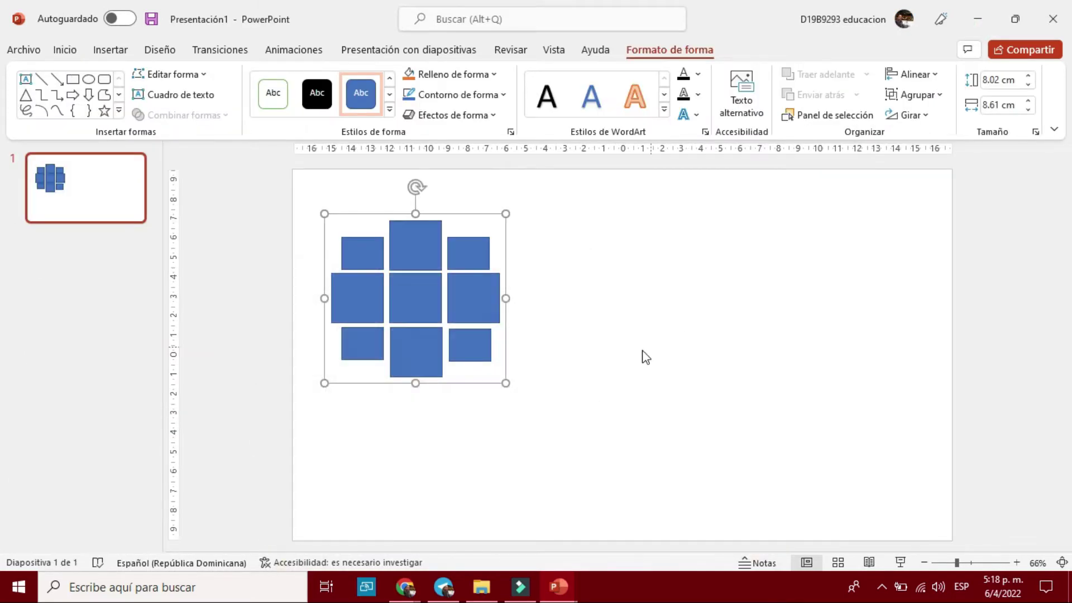
Give the grouped squares a parchment-like Relleno con imagen o textura fill via Formato de forma
right_click(411, 286)
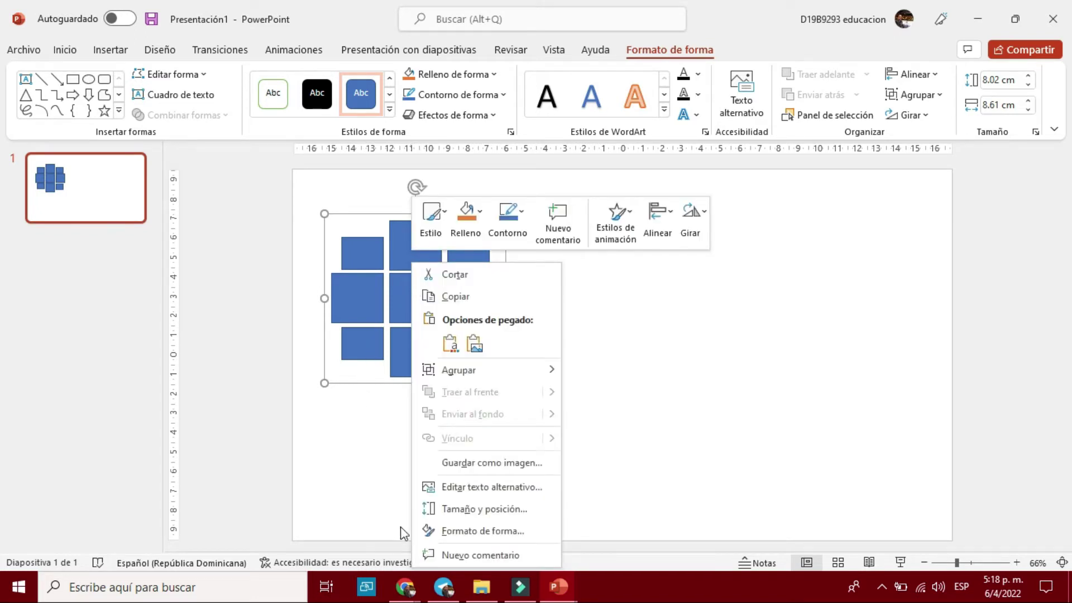
click(483, 531)
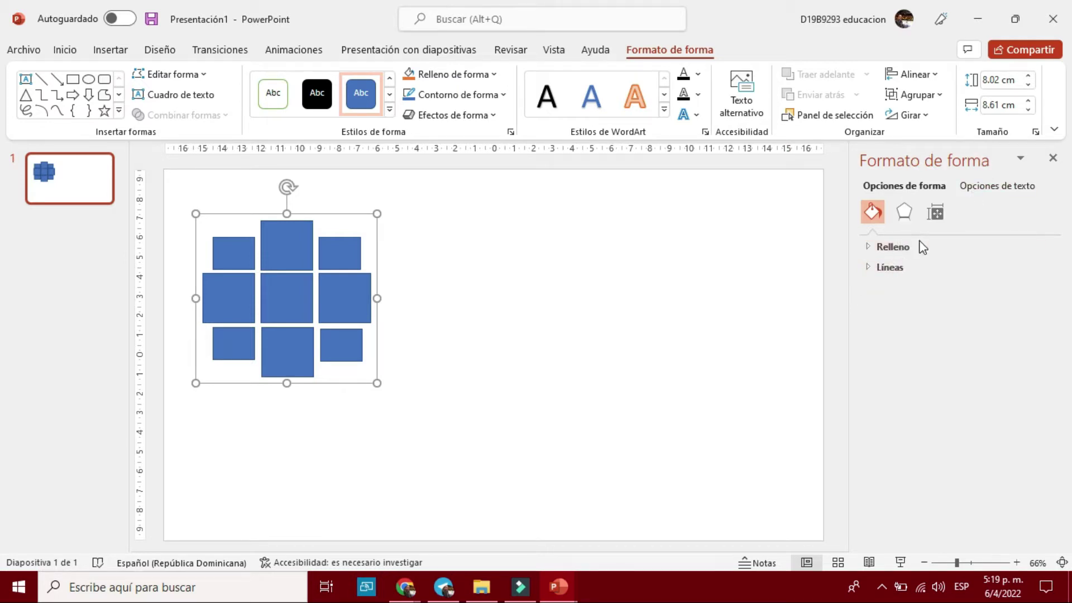
click(872, 248)
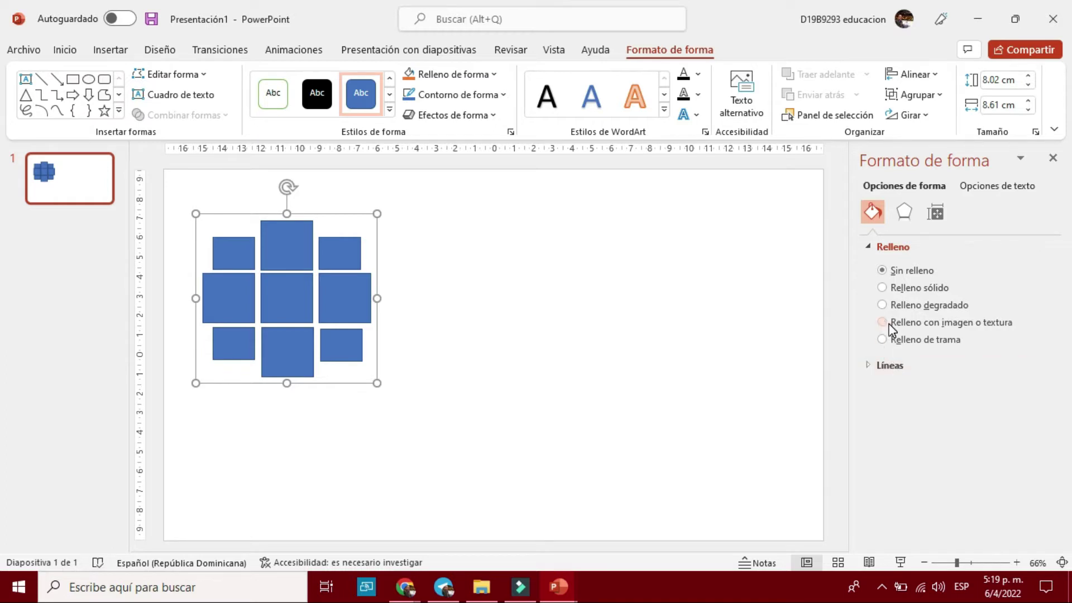
click(882, 324)
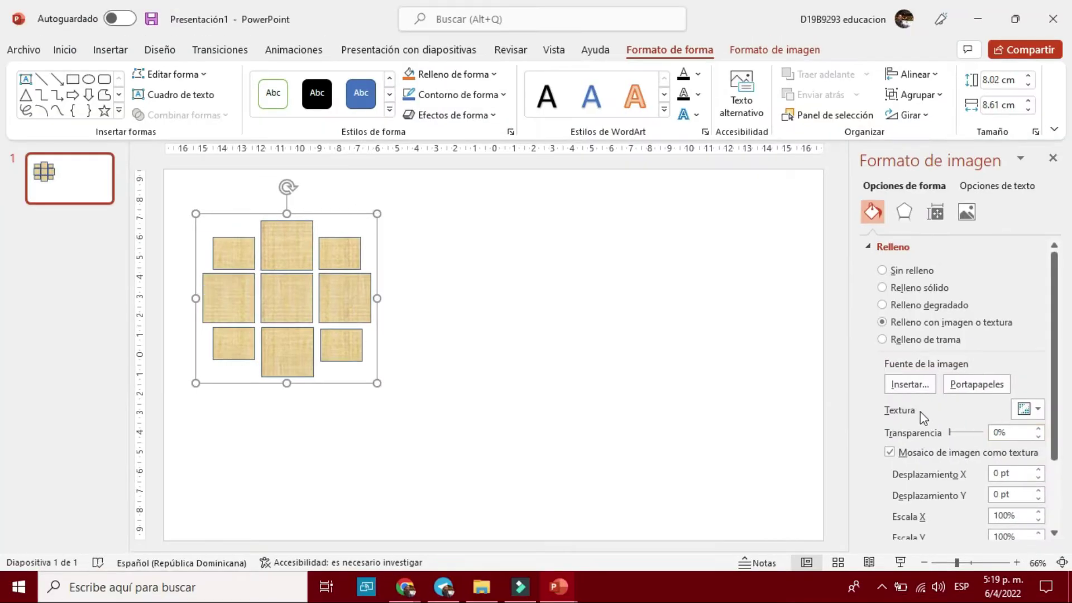
Fill the grid of squares with picture 5dec47012d257 from the Descargas folder
click(909, 385)
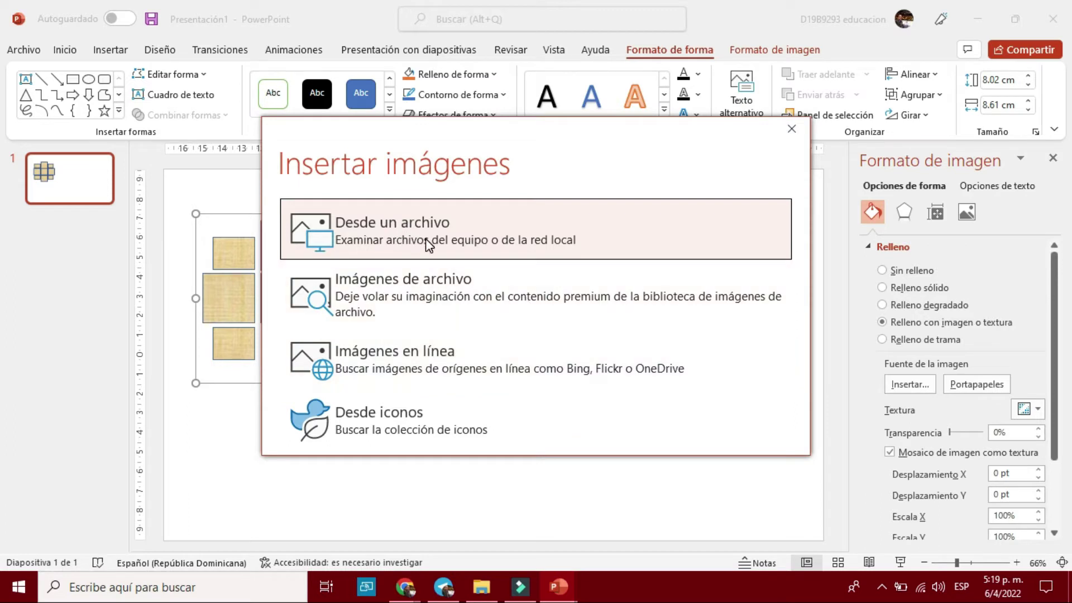
click(428, 239)
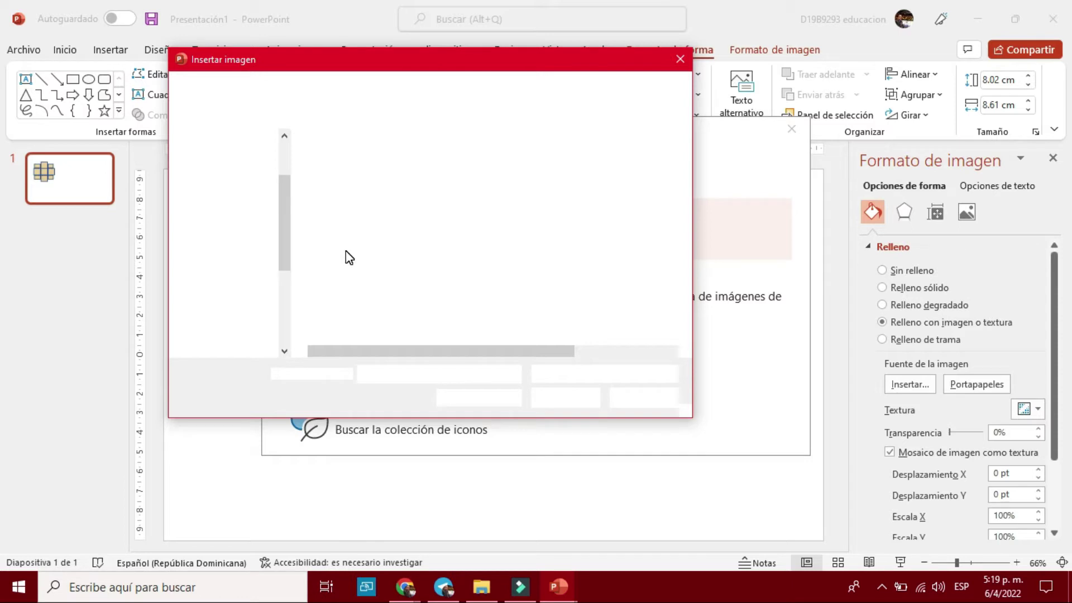
click(249, 163)
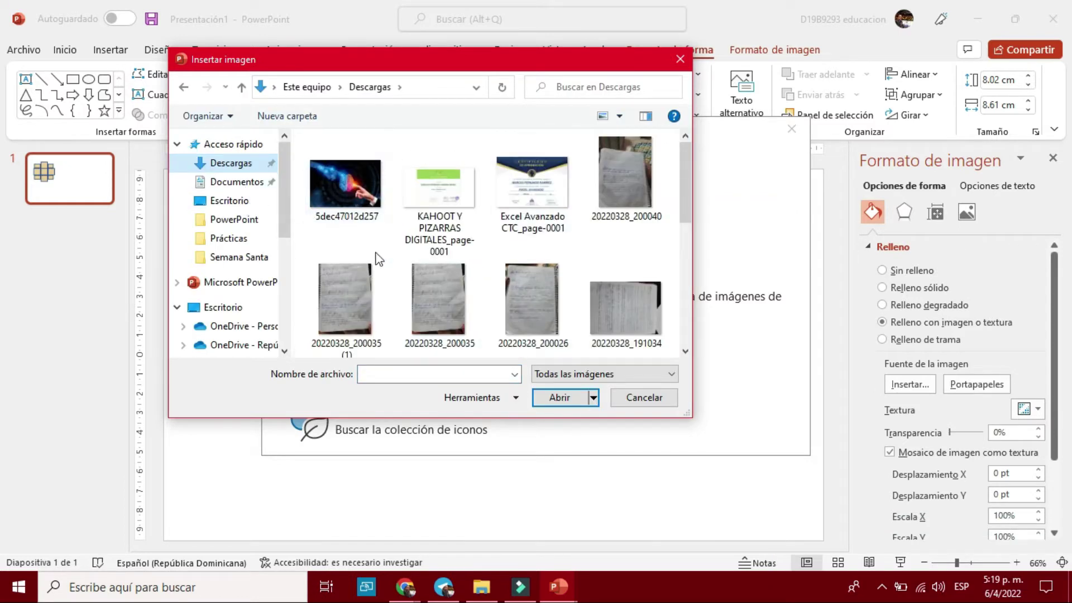
click(338, 205)
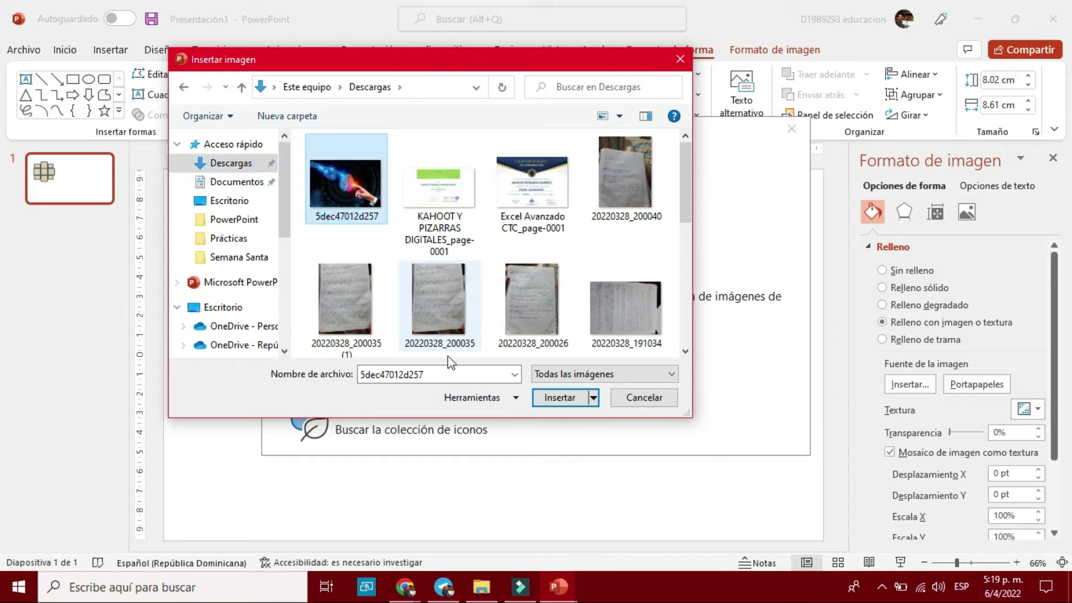
click(559, 399)
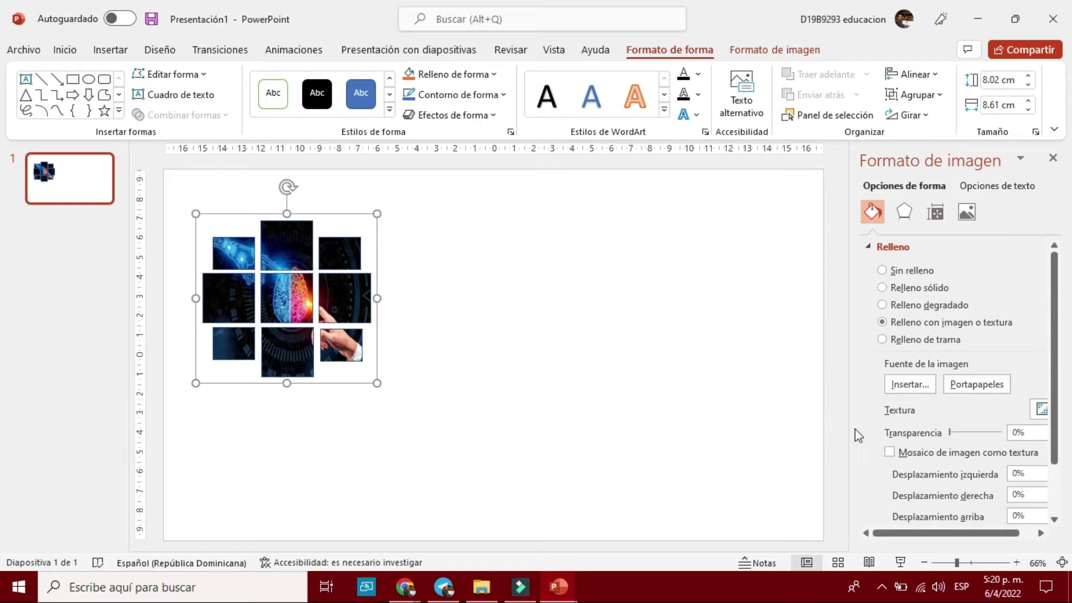
scroll(1012, 415, down, 1)
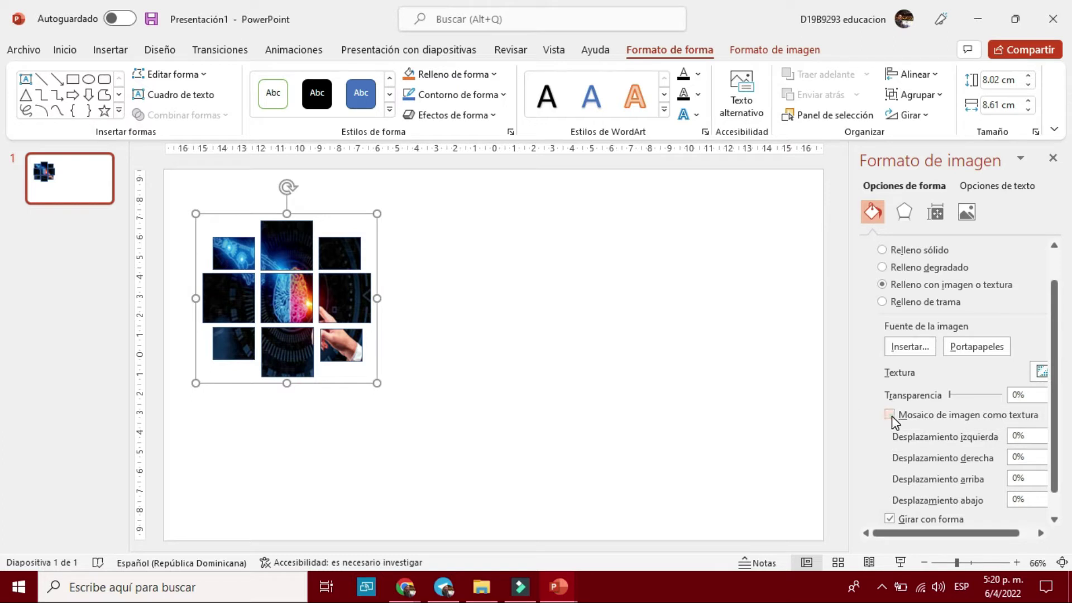
click(889, 414)
click(889, 415)
click(889, 415)
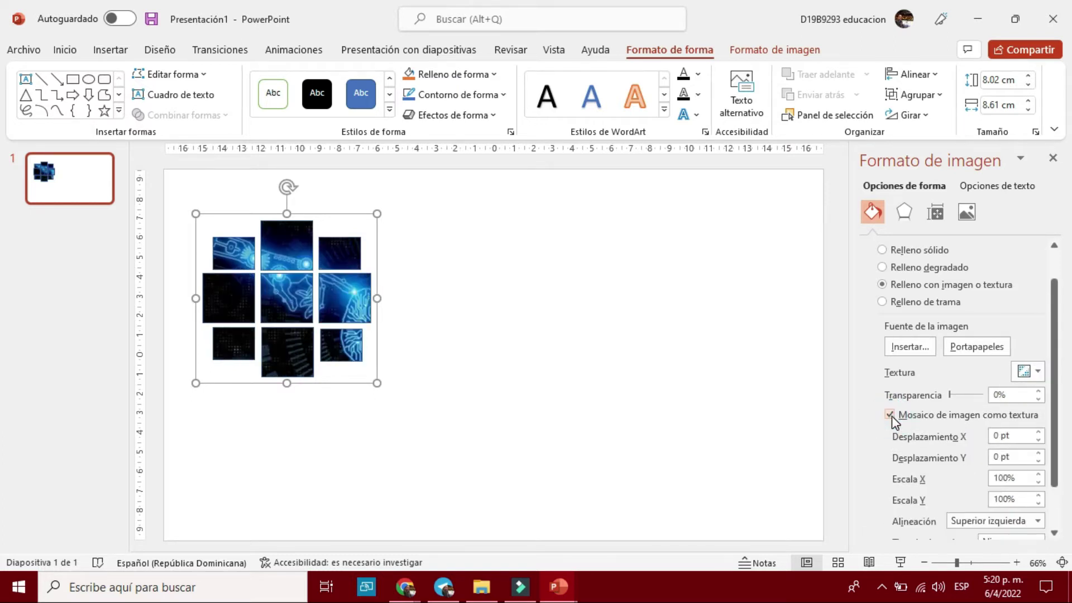
click(891, 415)
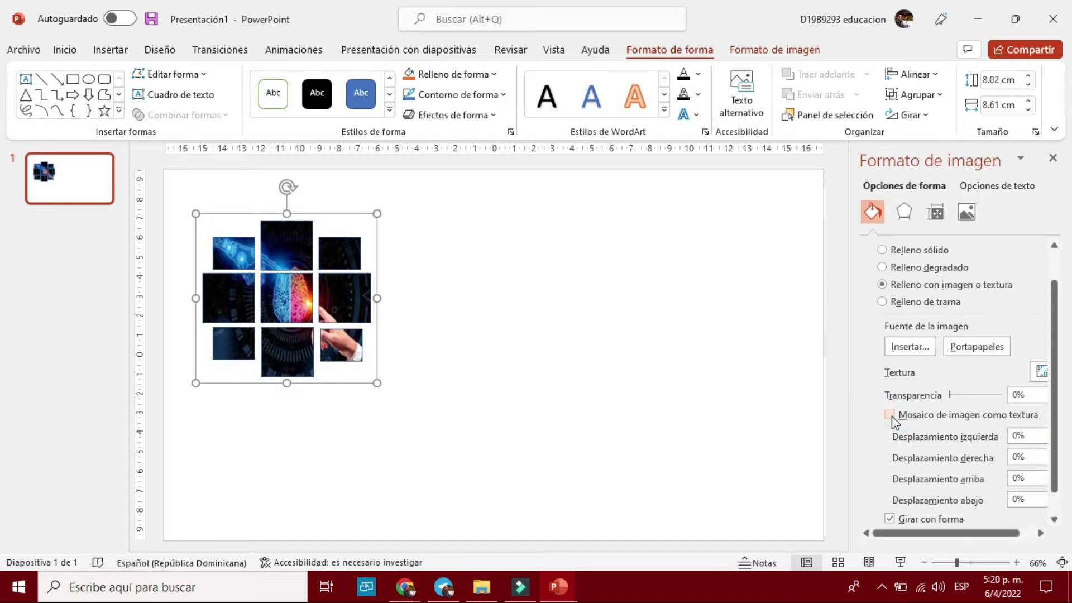
scroll(963, 403, down, 1)
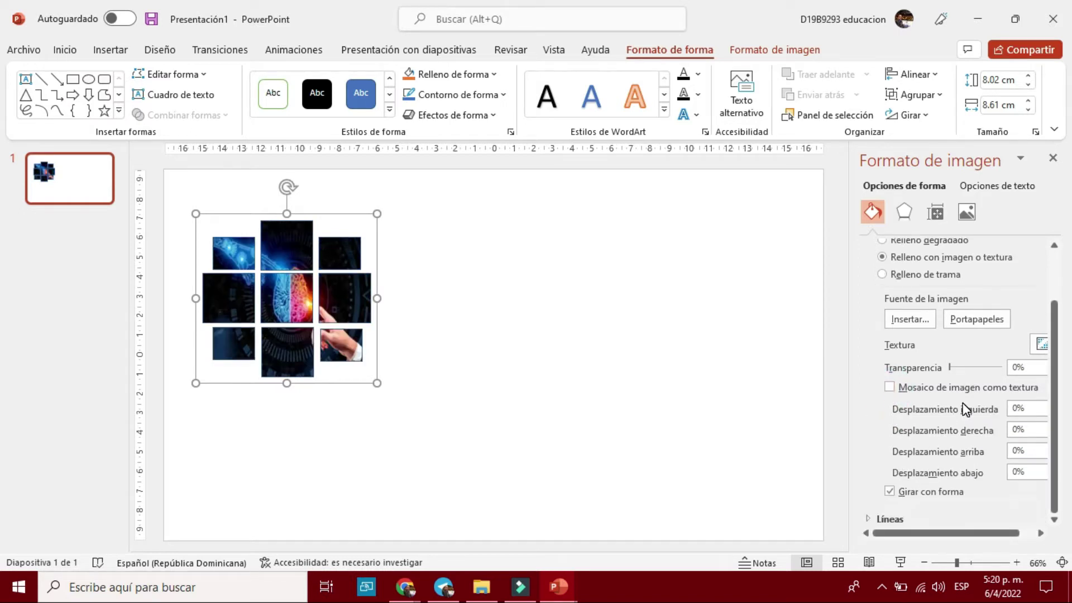
click(891, 493)
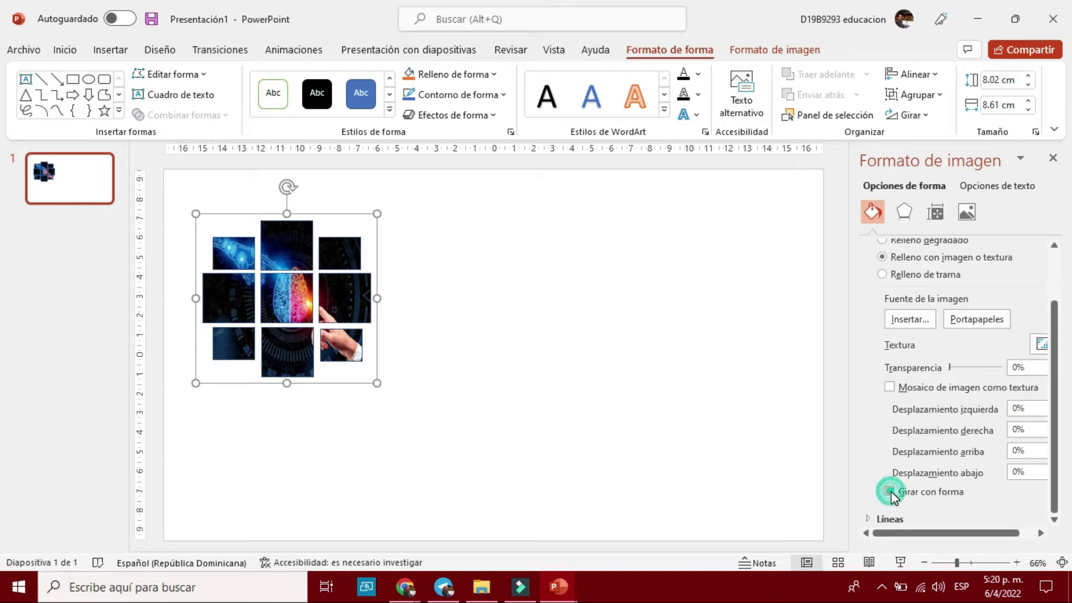
click(892, 493)
Try gradient and no outline on the squares, then settle back on a solid outline
click(891, 519)
scroll(923, 408, down, 3)
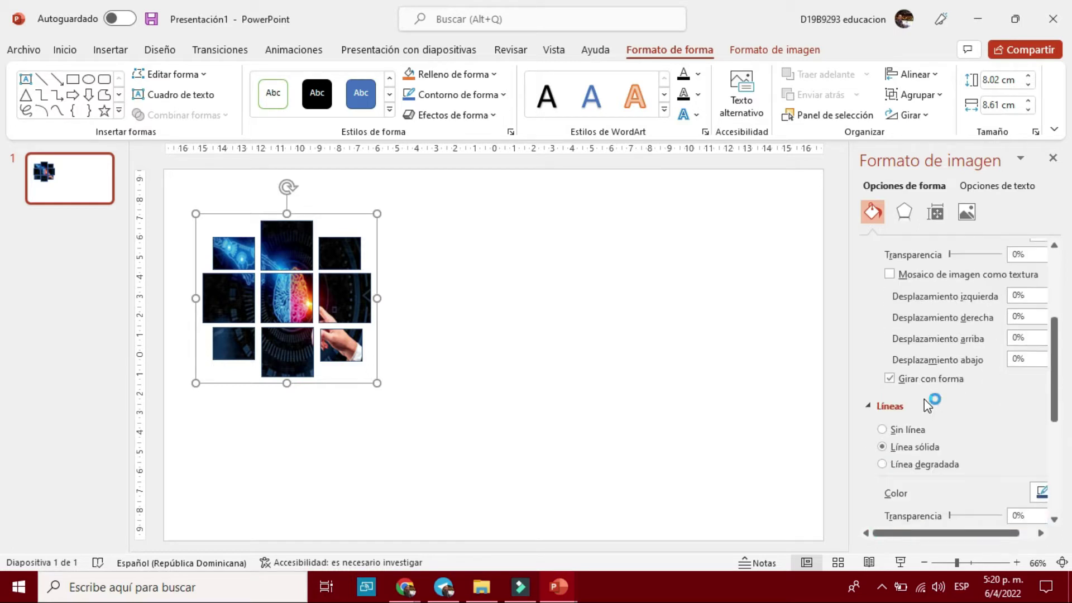
click(909, 465)
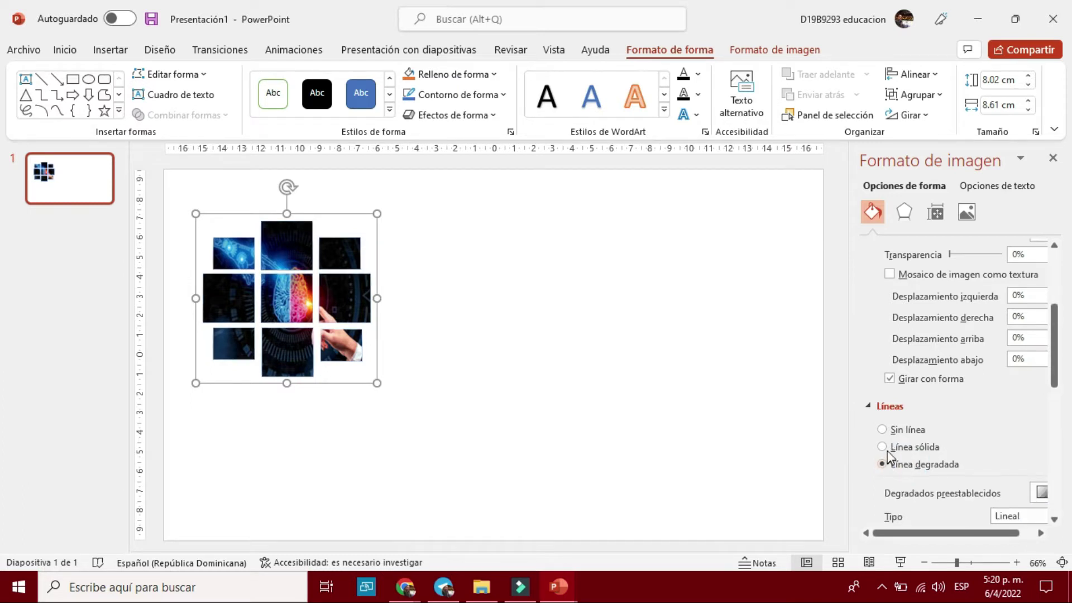
click(882, 429)
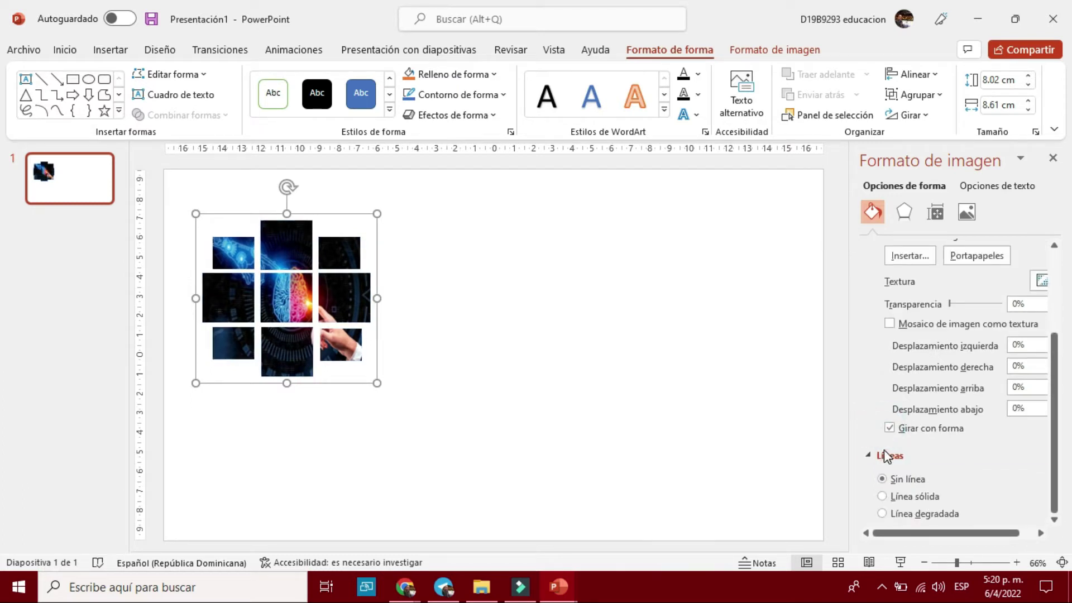
click(900, 499)
Rotate the picture grid about 35° into a tilted diamond layout
scroll(929, 446, down, 3)
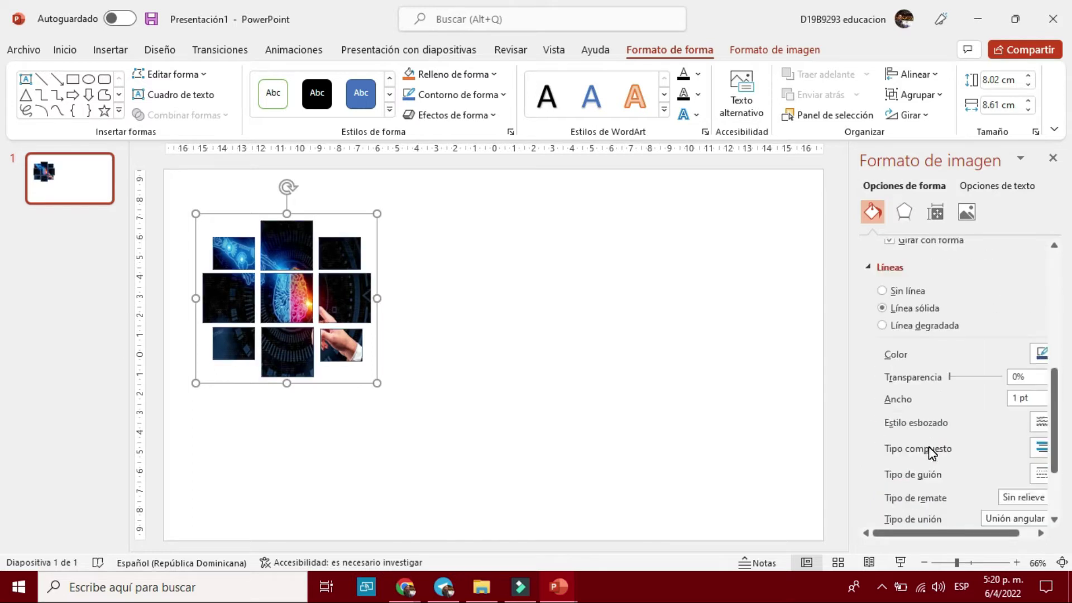
scroll(928, 446, down, 2)
scroll(927, 441, up, 1)
scroll(929, 446, up, 3)
scroll(896, 443, up, 2)
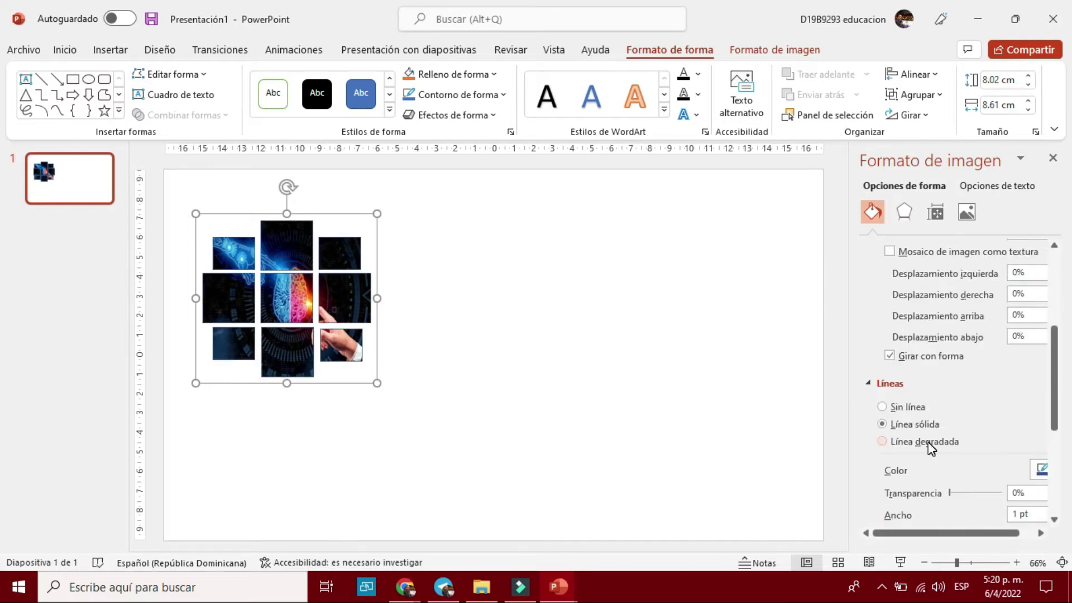
scroll(897, 443, up, 1)
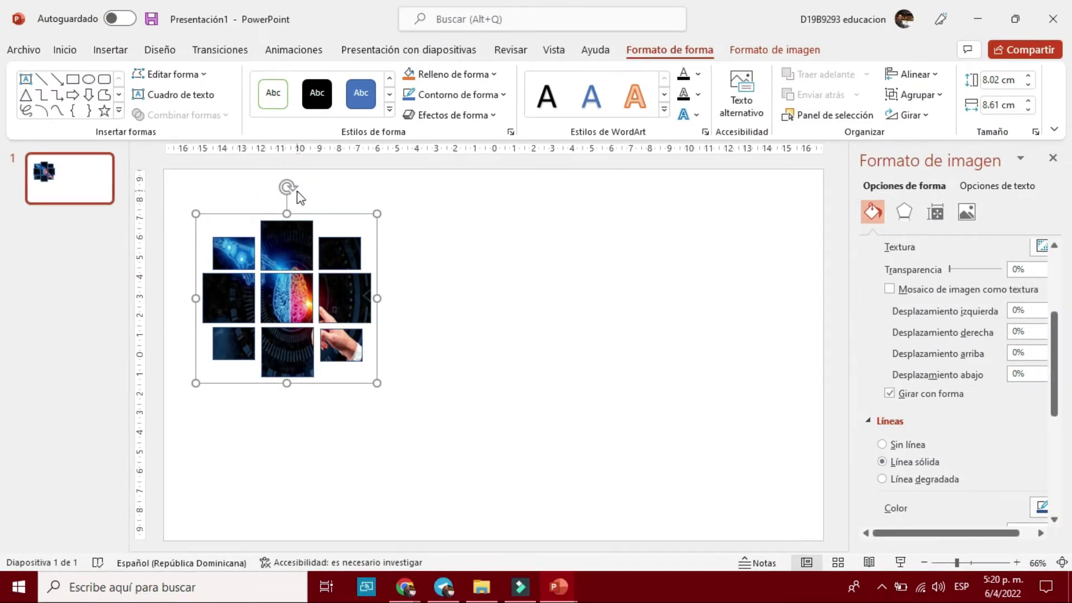
drag(286, 189, 230, 207)
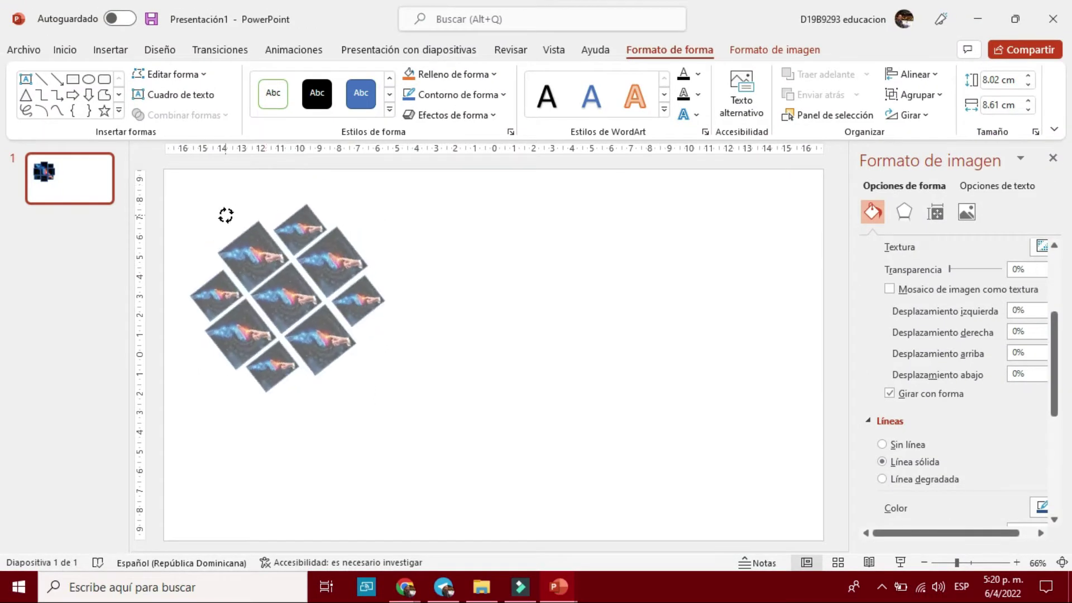
Enlarge the rotated grid to about 10.35 × 10.84 cm and nudge it right and up
click(476, 385)
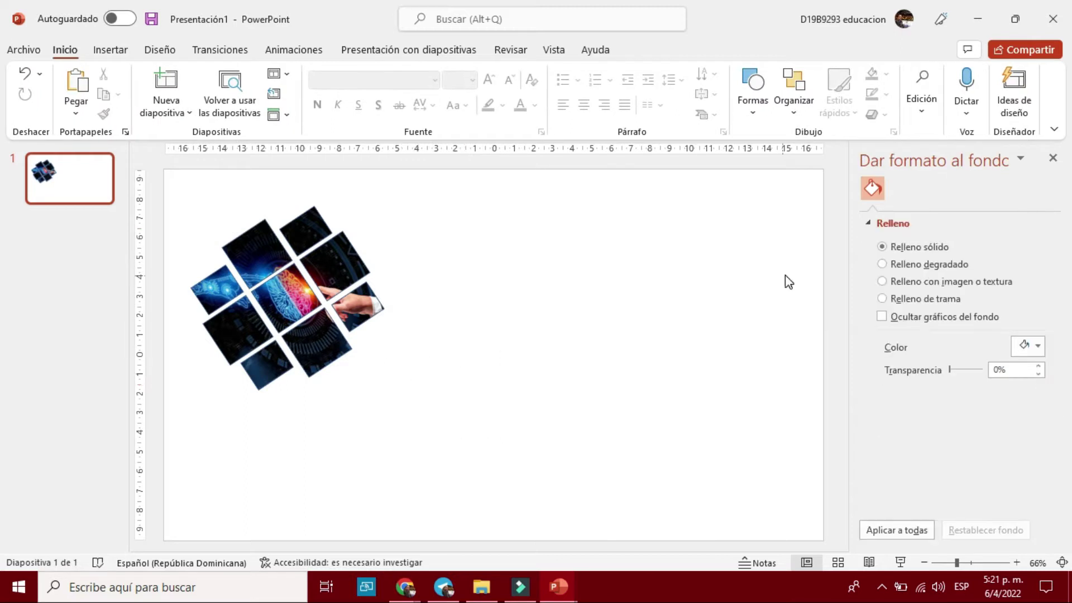
click(300, 355)
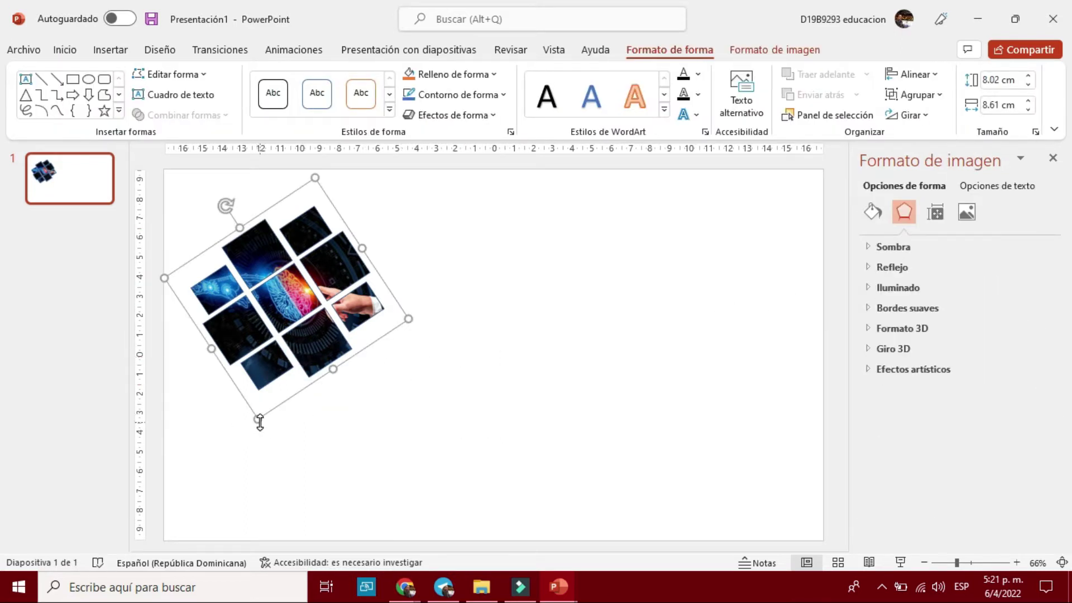
drag(260, 421, 246, 471)
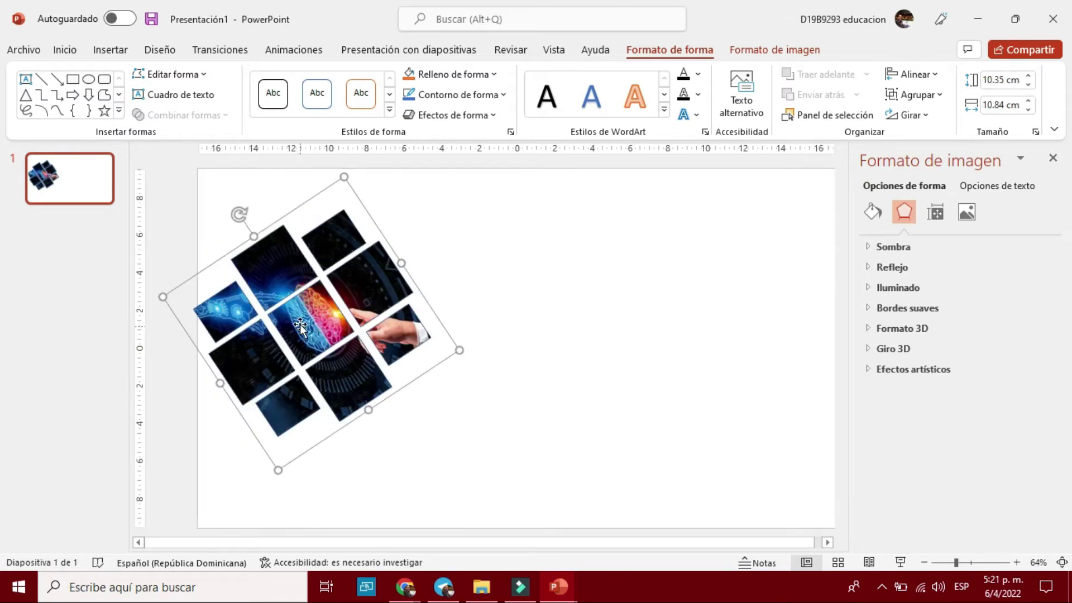
drag(320, 322, 368, 310)
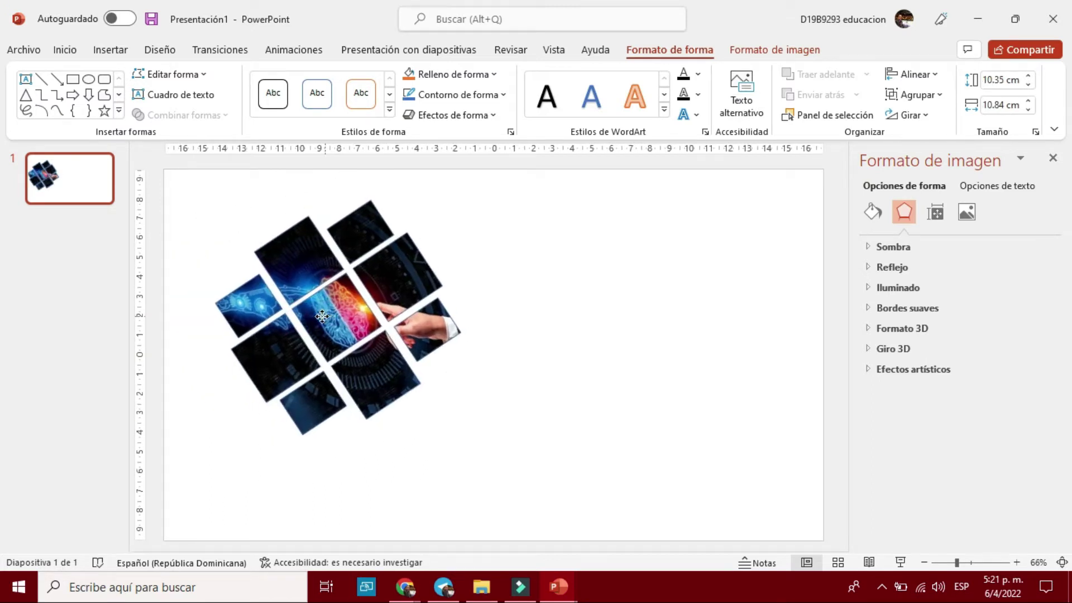
click(618, 437)
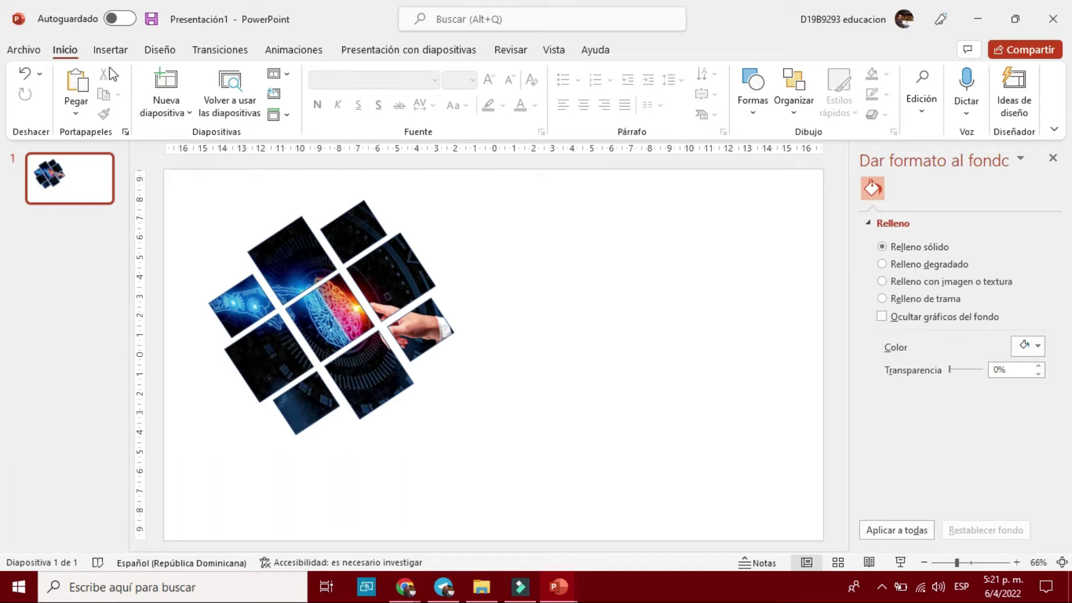
Draw a horizontal line about 14.07 cm long to the right of the picture grid
click(117, 55)
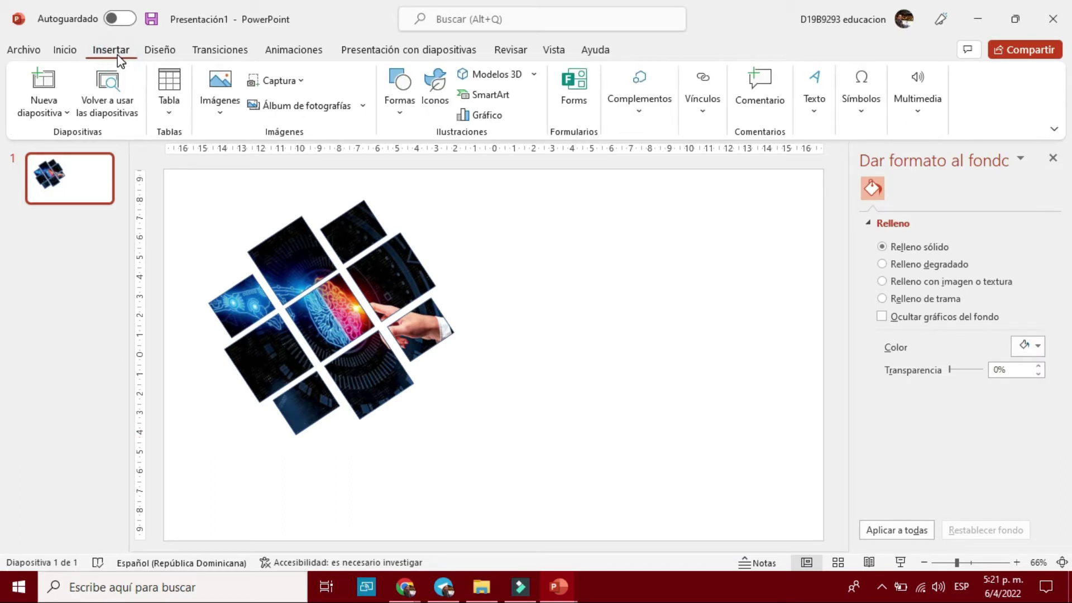
click(400, 109)
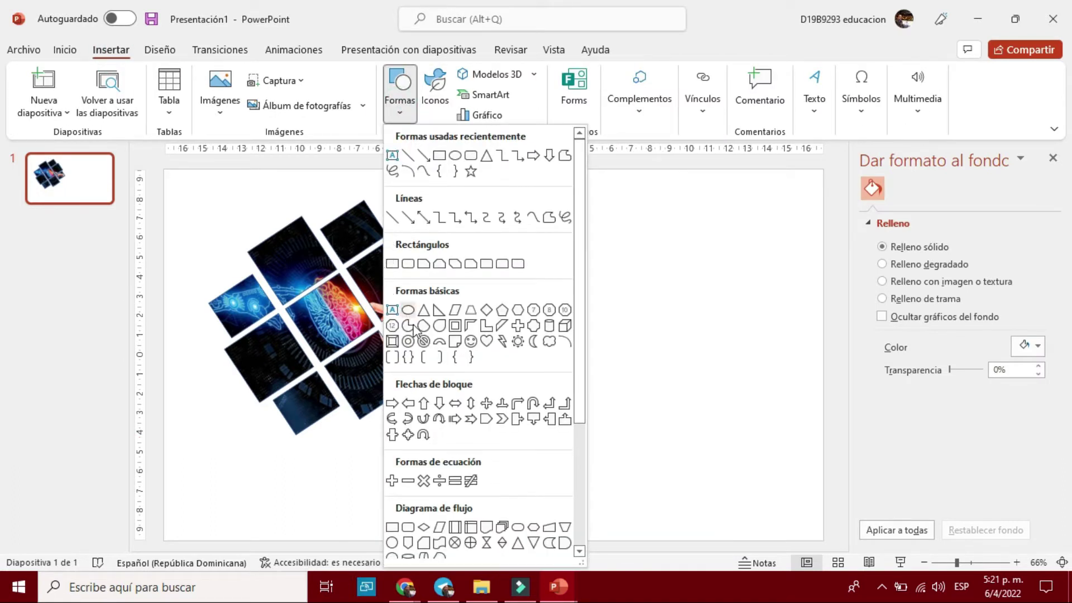
click(392, 217)
drag(518, 296, 776, 300)
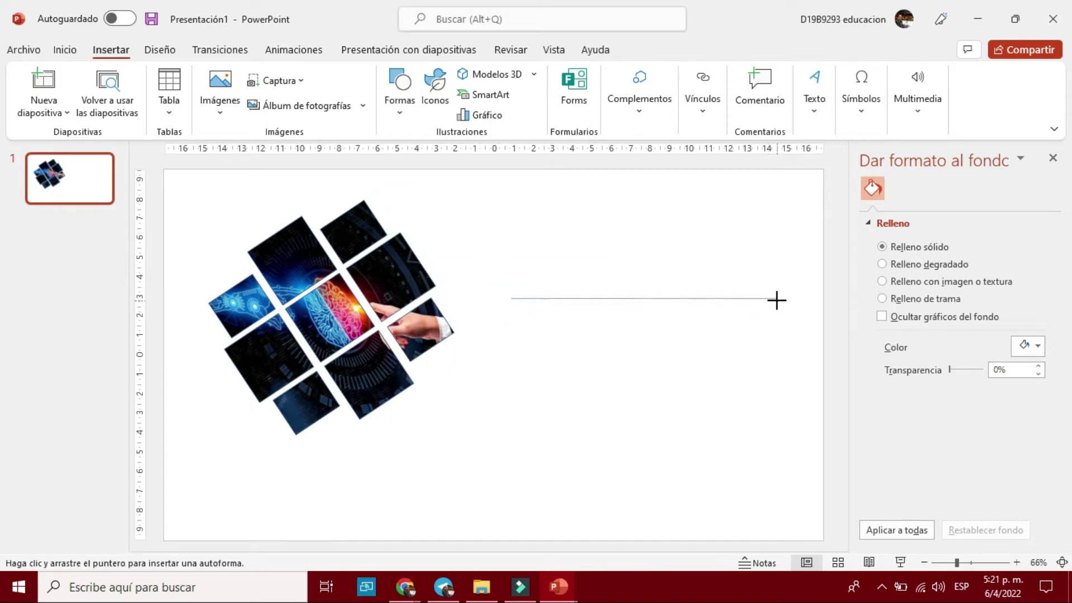
drag(777, 300, 785, 299)
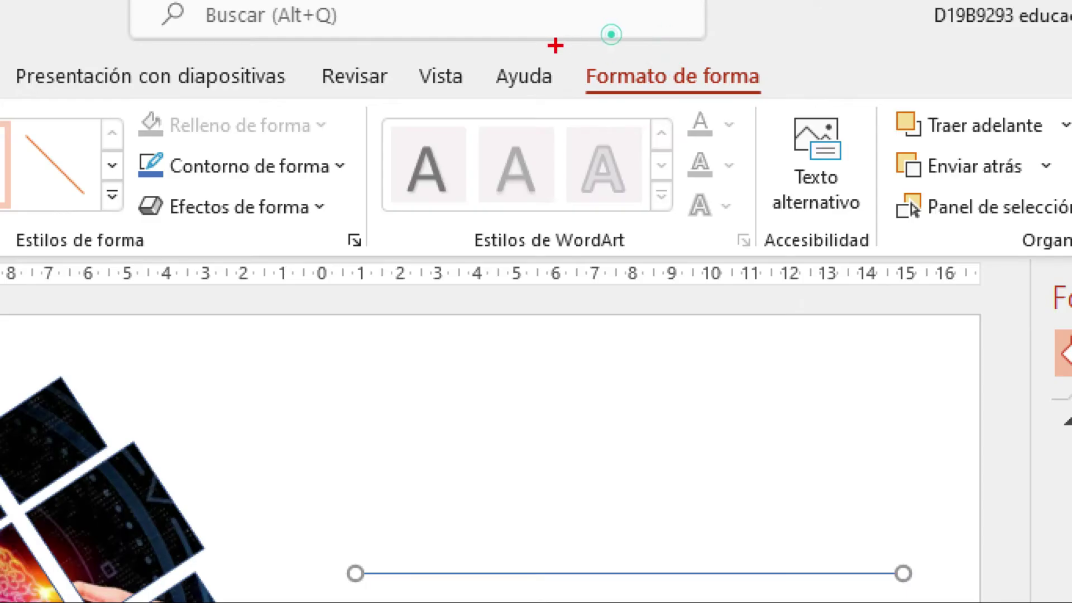
drag(610, 34, 725, 82)
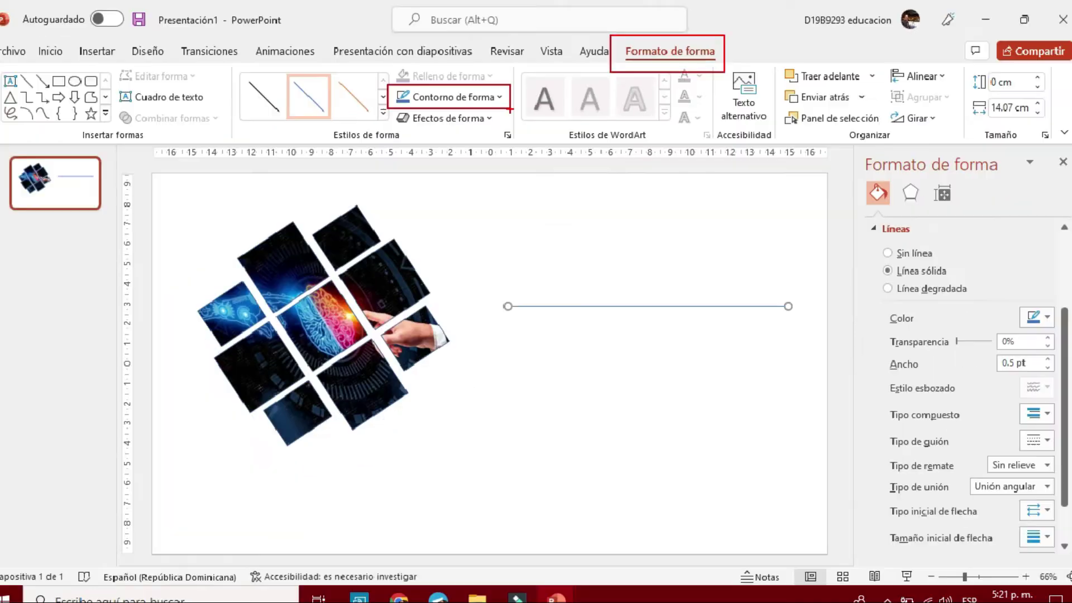
Set the line to a solid line with 6 pt width
click(502, 95)
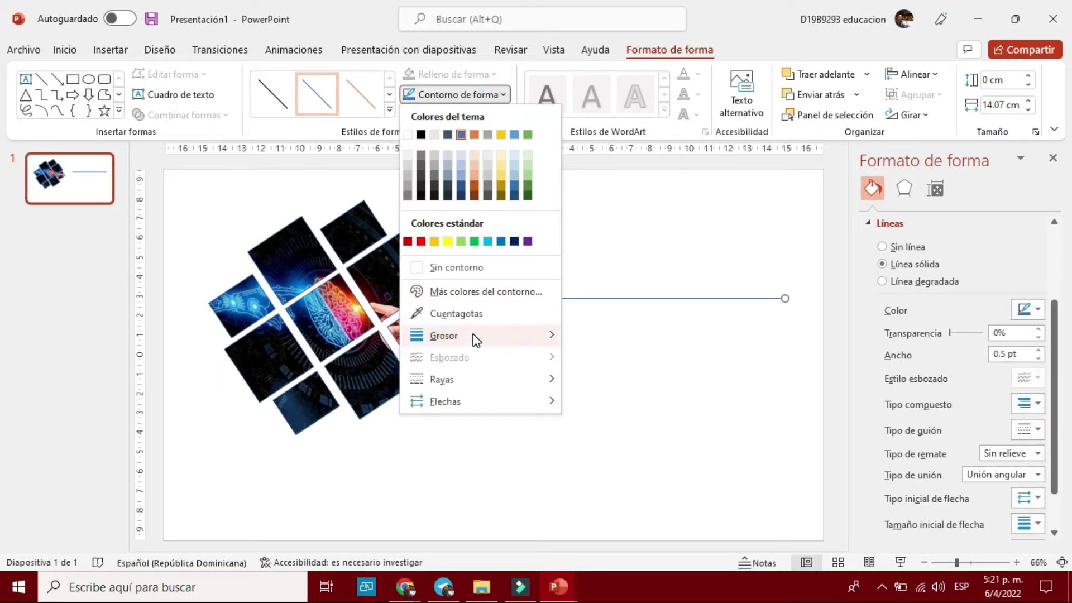
mouse_move(444, 335)
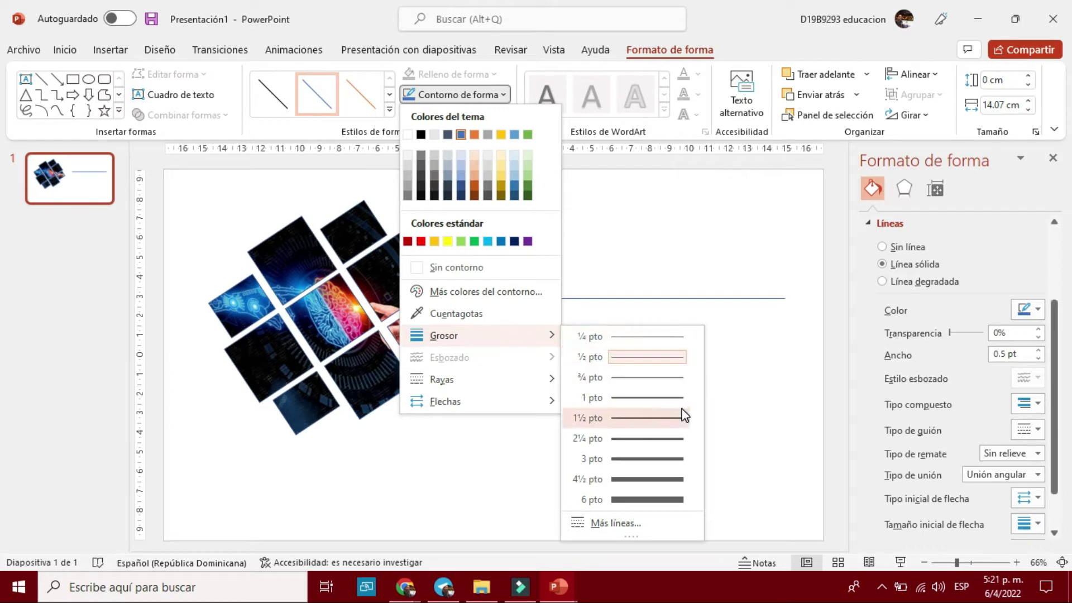
click(662, 500)
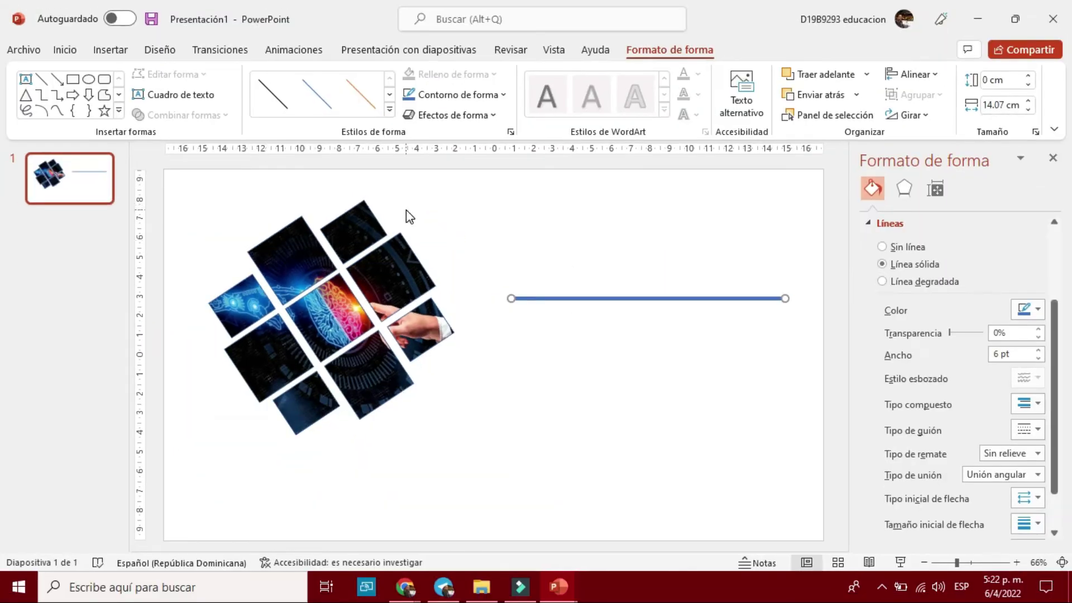
Colour the line with the picture's dark blue via the eyedropper and Ctrl-drag a copy below
click(477, 96)
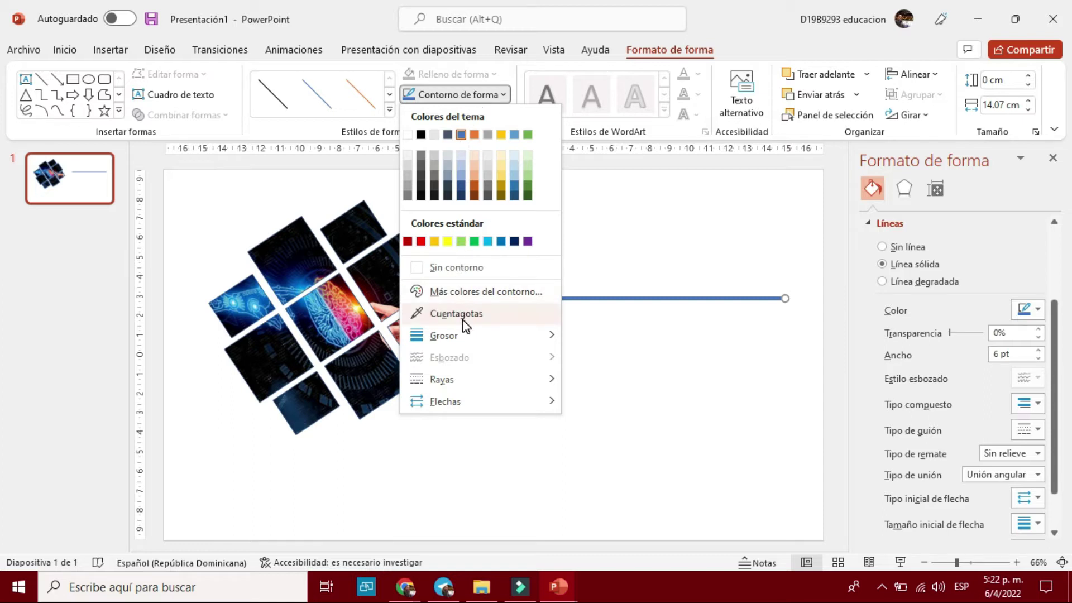
click(483, 316)
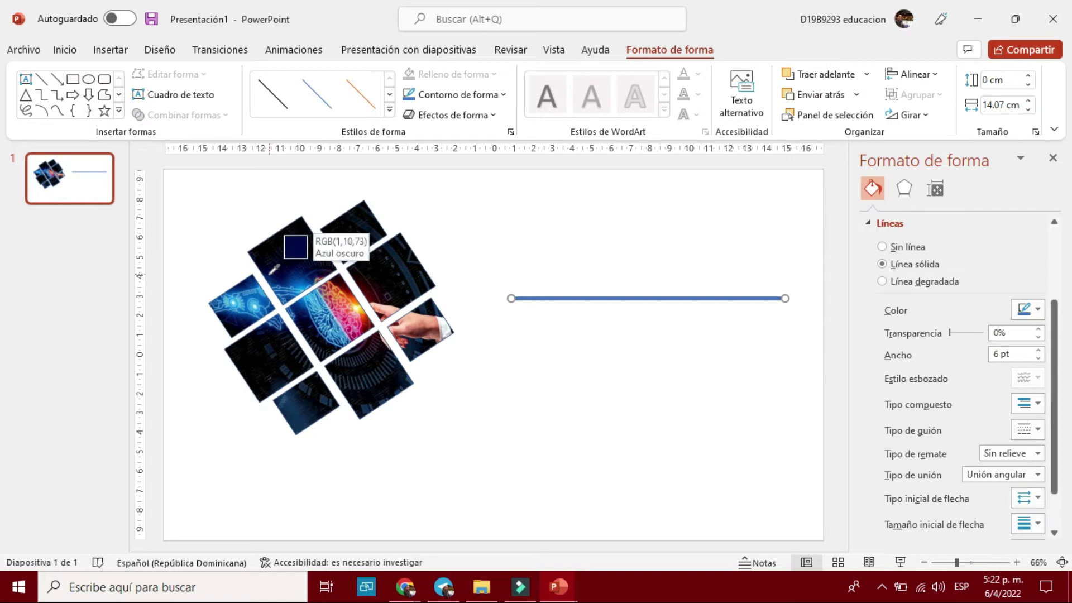
click(272, 272)
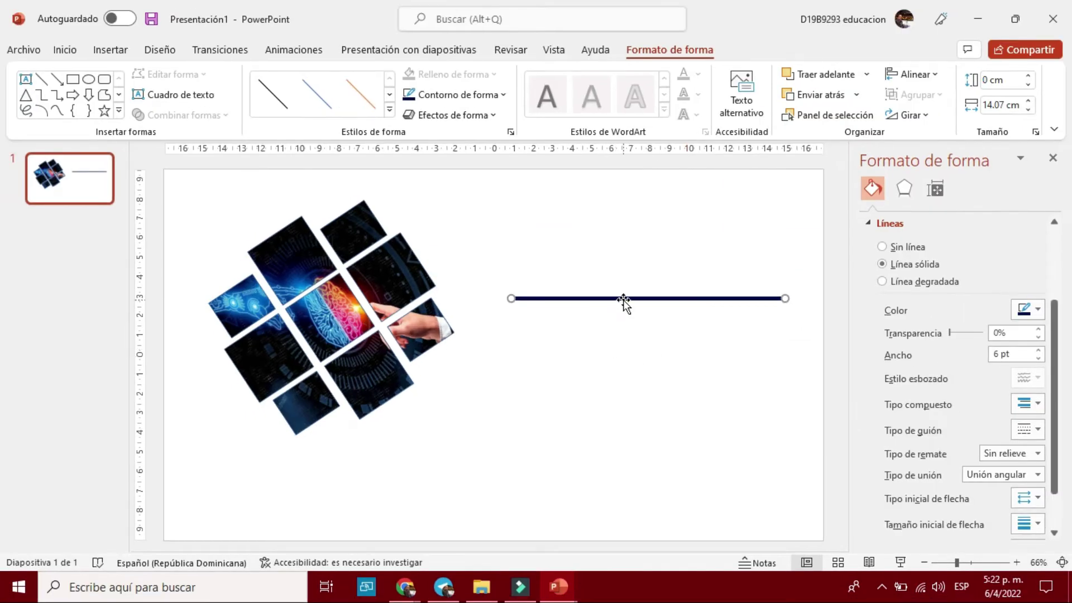
click(623, 300)
drag(616, 299, 607, 377)
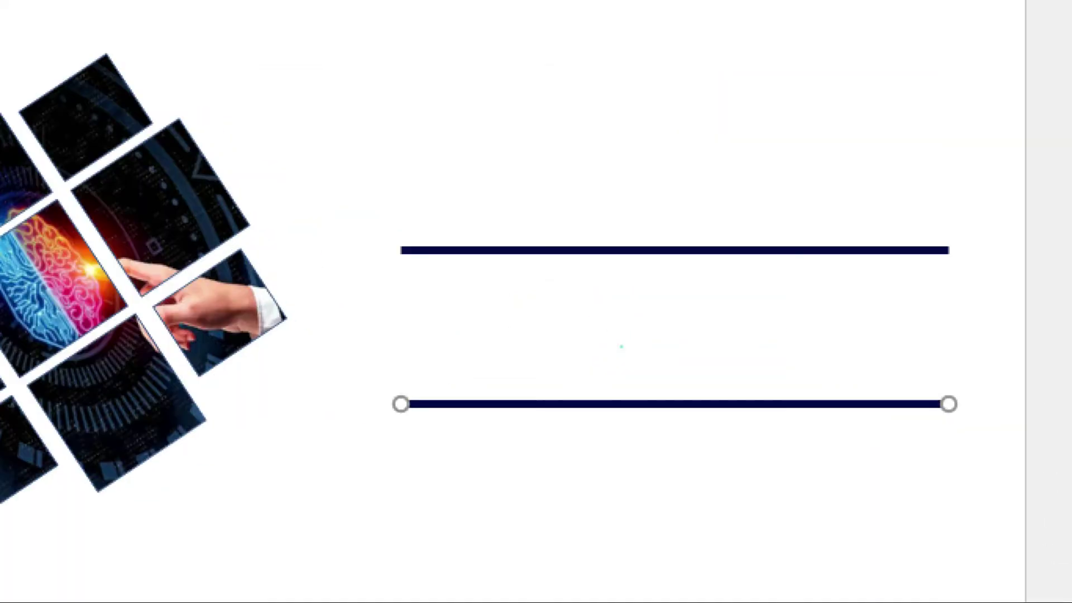
drag(413, 285, 906, 373)
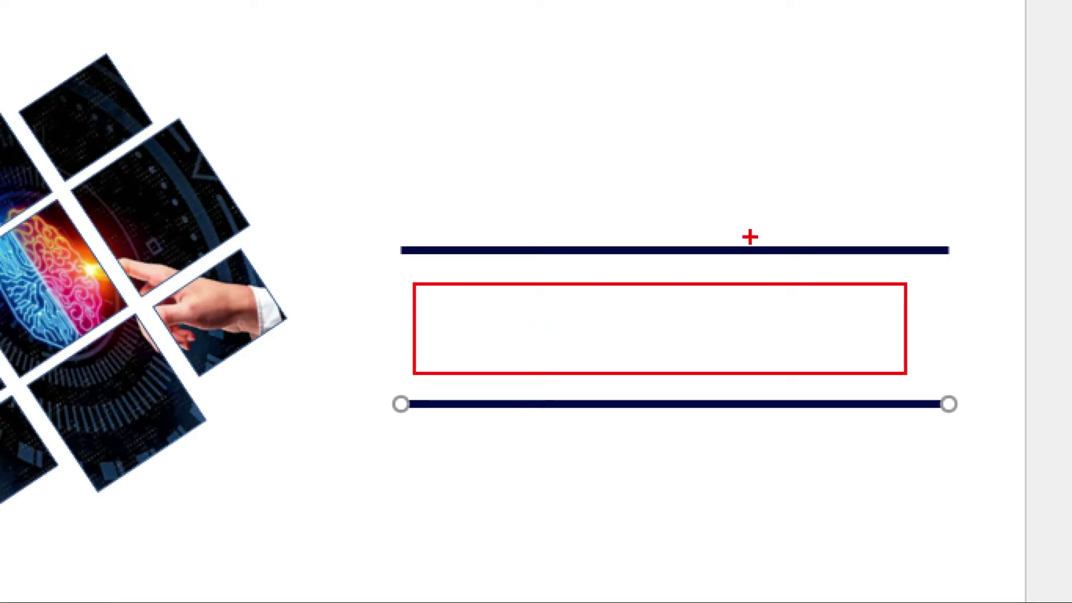
key(Escape)
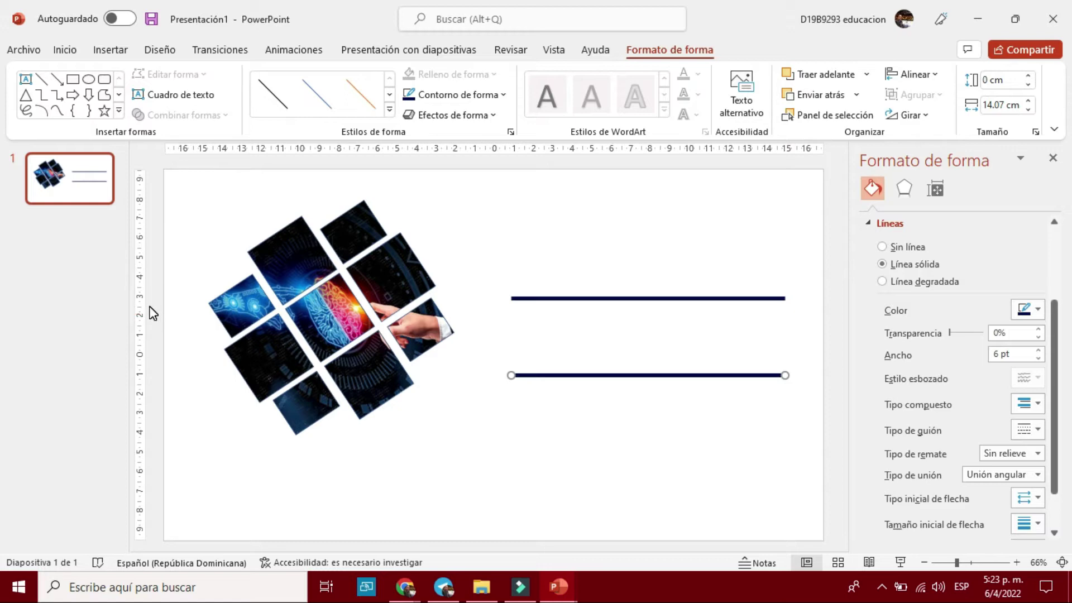
Insert a blank slide 2 after slide 1, then view slide 10 of the Clase 4 reference deck
click(86, 180)
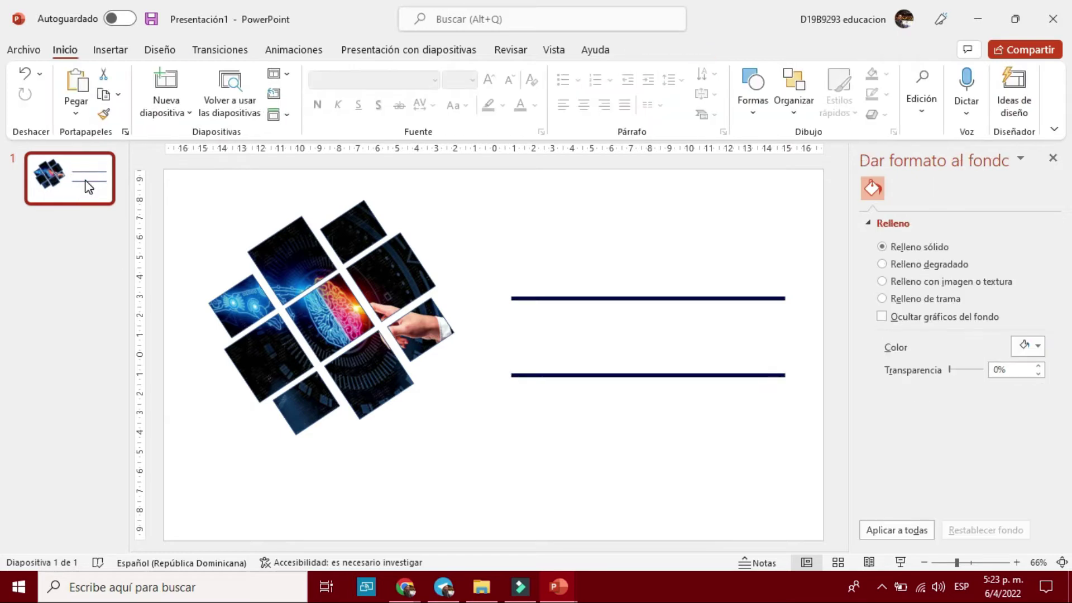
key(Return)
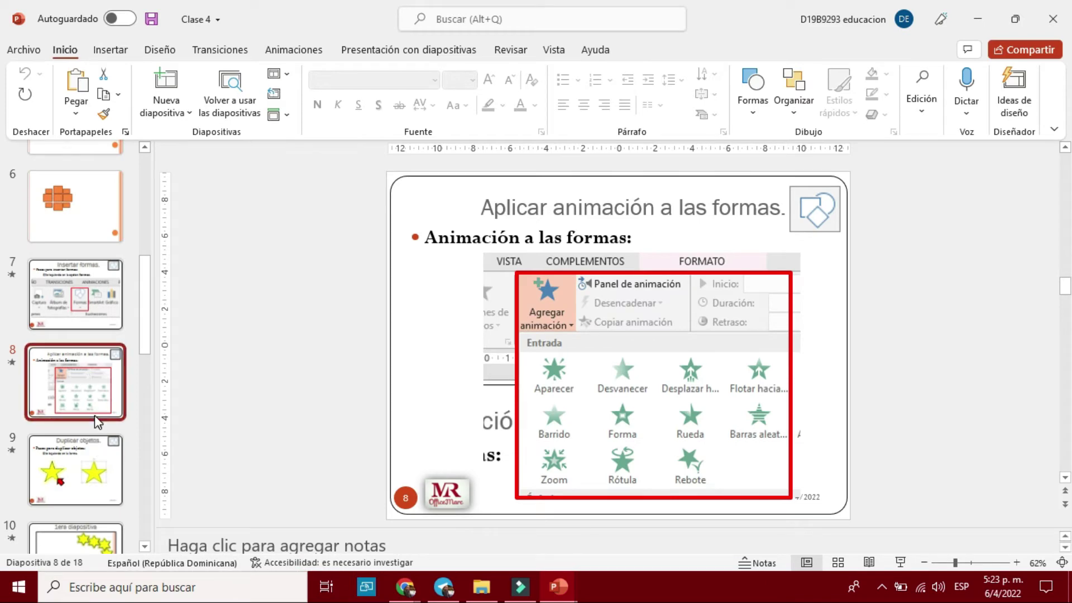
scroll(94, 416, down, 2)
scroll(95, 416, down, 1)
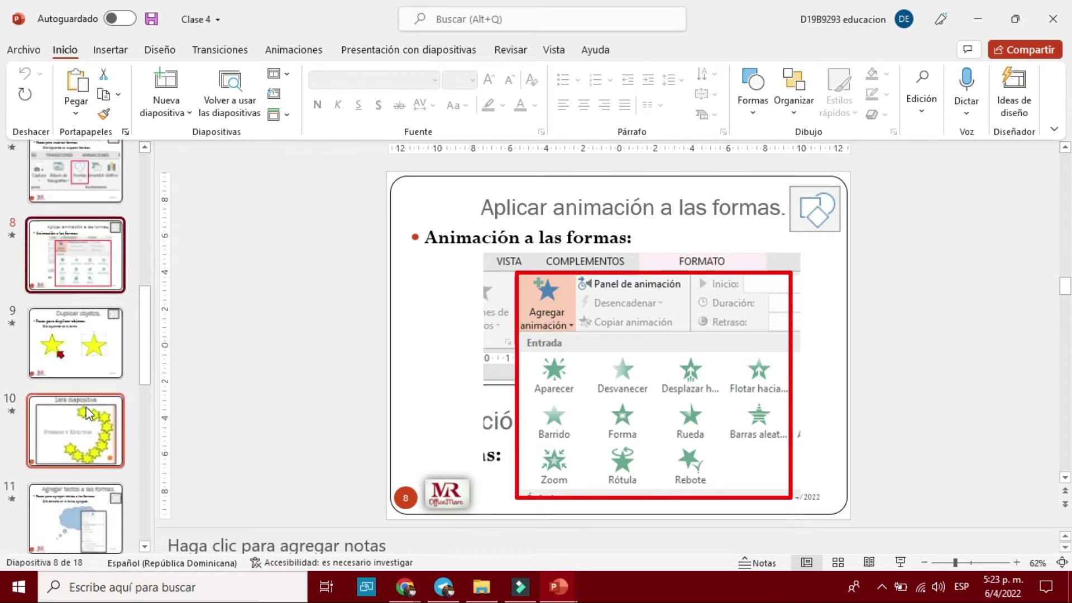
click(67, 437)
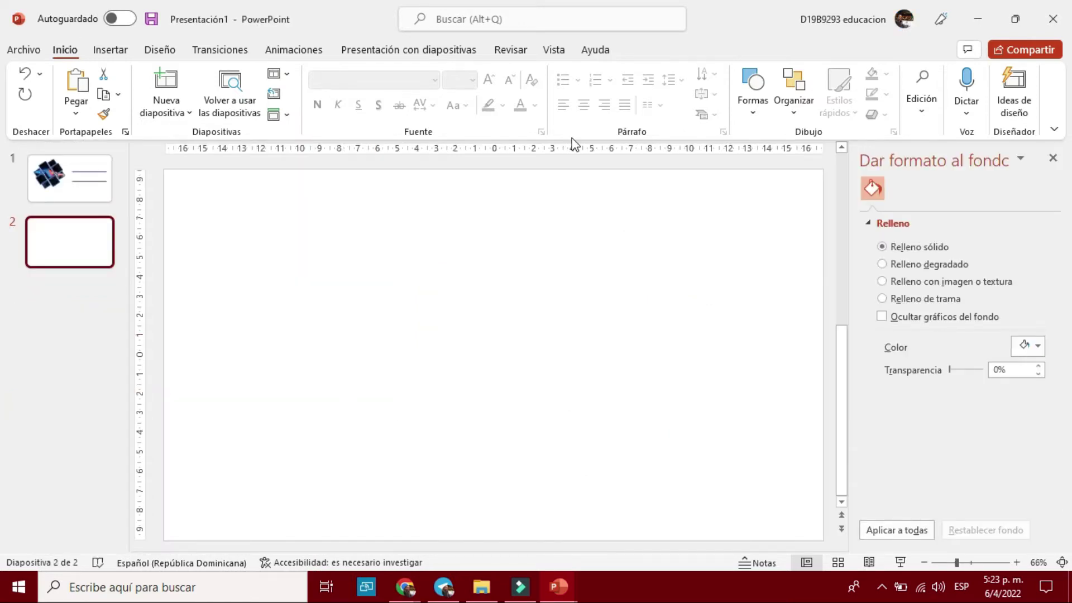
Draw a six-pointed star on slide 2, size it to about 3.79 × 3.75 cm, and deepen its points
click(751, 109)
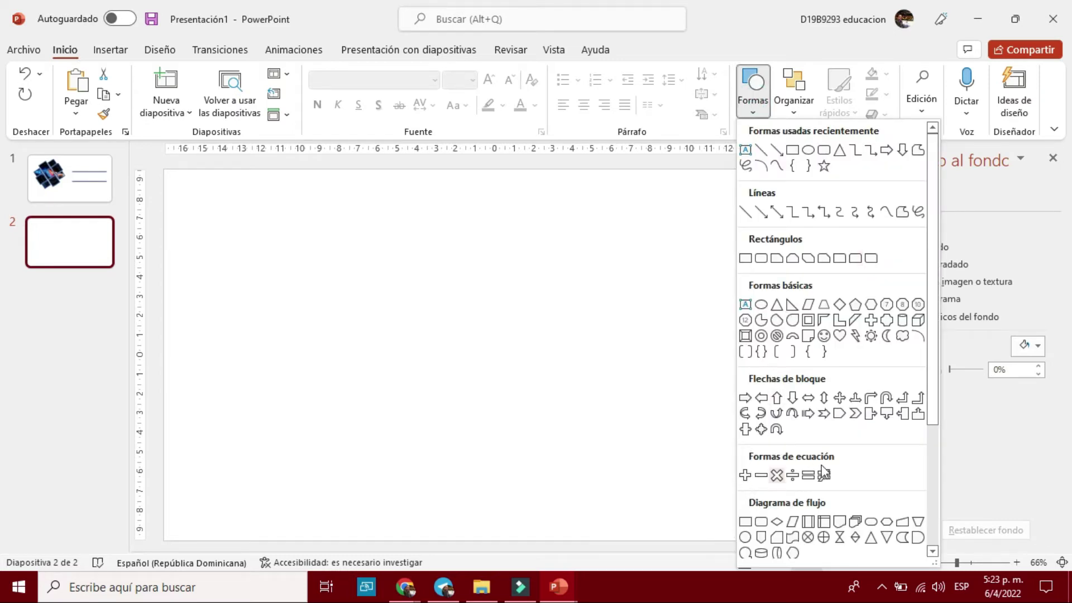
scroll(854, 463, down, 2)
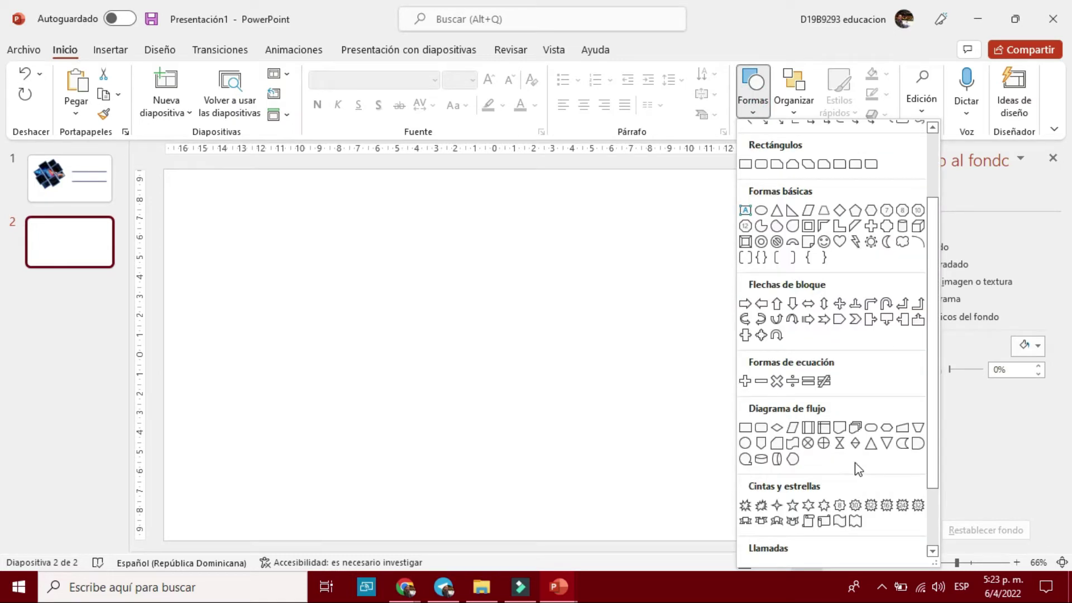
click(808, 505)
click(295, 225)
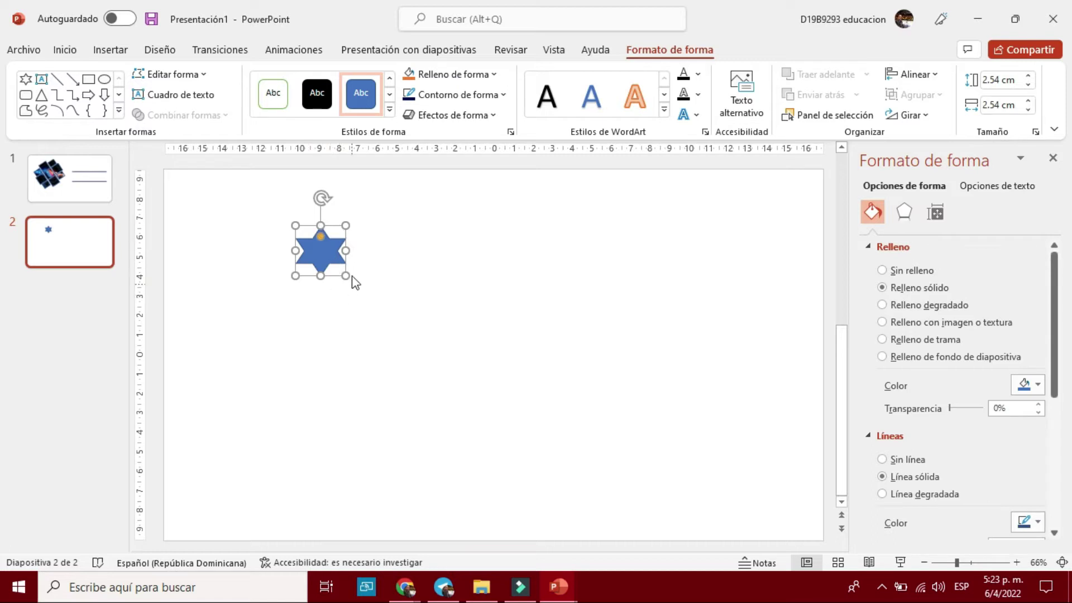
drag(345, 276, 369, 299)
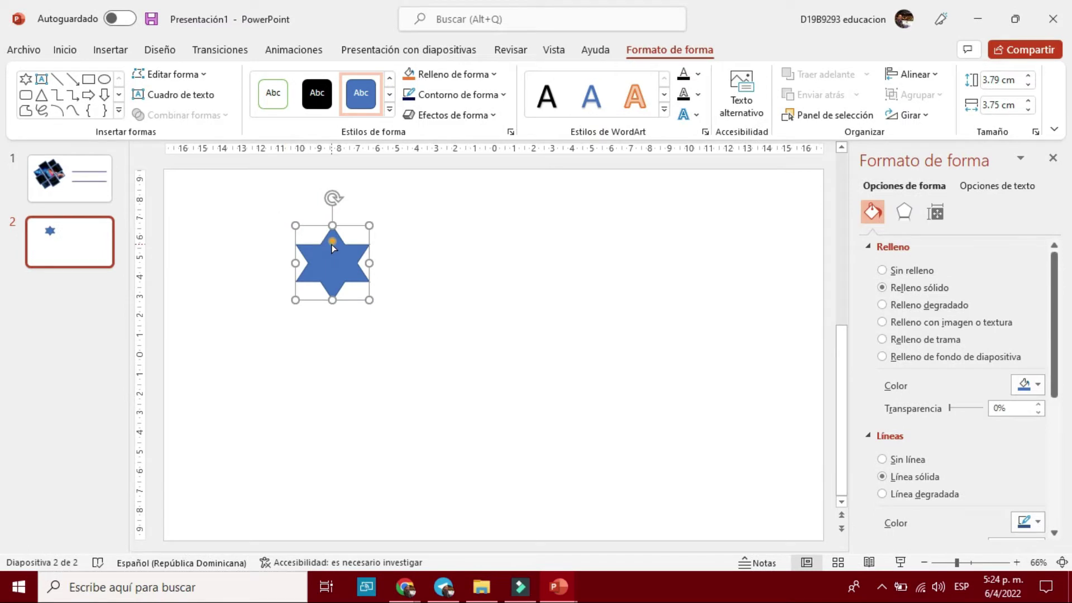
mouse_move(332, 244)
mouse_down()
mouse_move(343, 237)
mouse_move(325, 255)
mouse_move(337, 246)
mouse_up()
Fill the star standard yellow and give it a dark grey outline
click(481, 76)
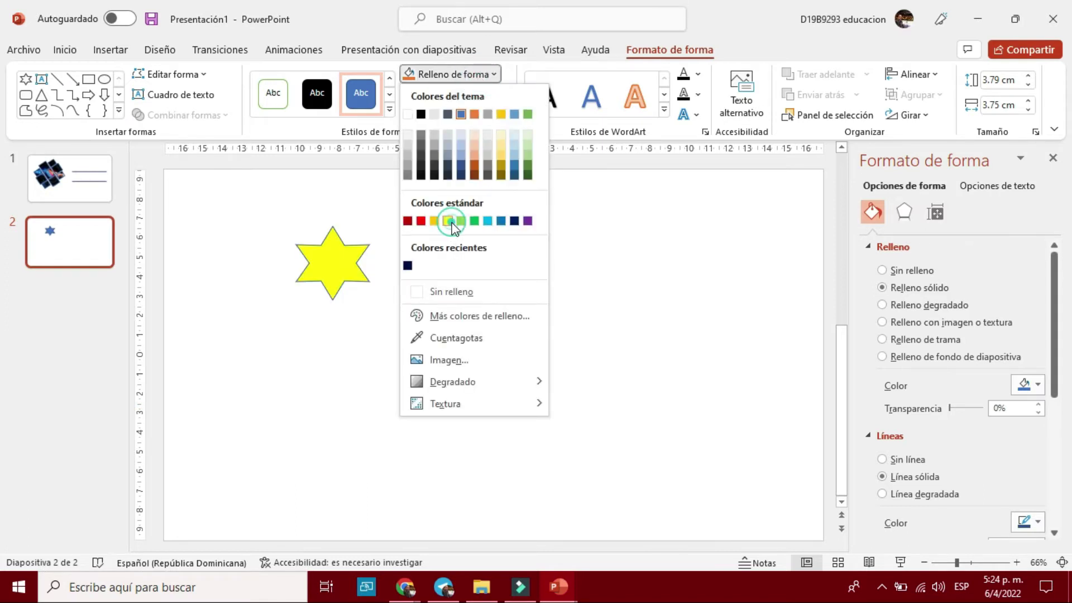
click(447, 221)
click(475, 96)
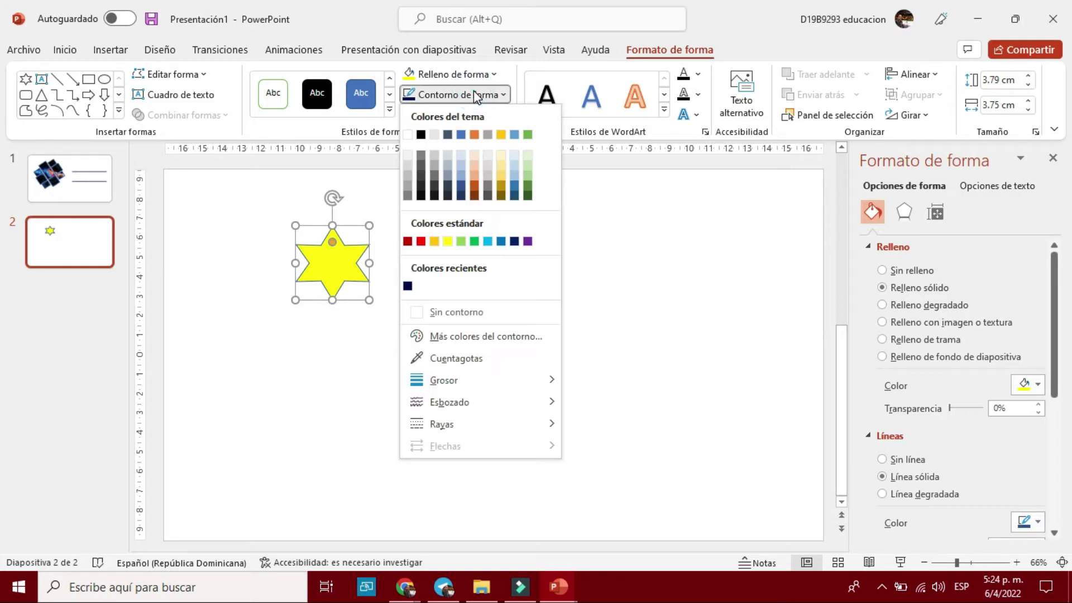
click(421, 195)
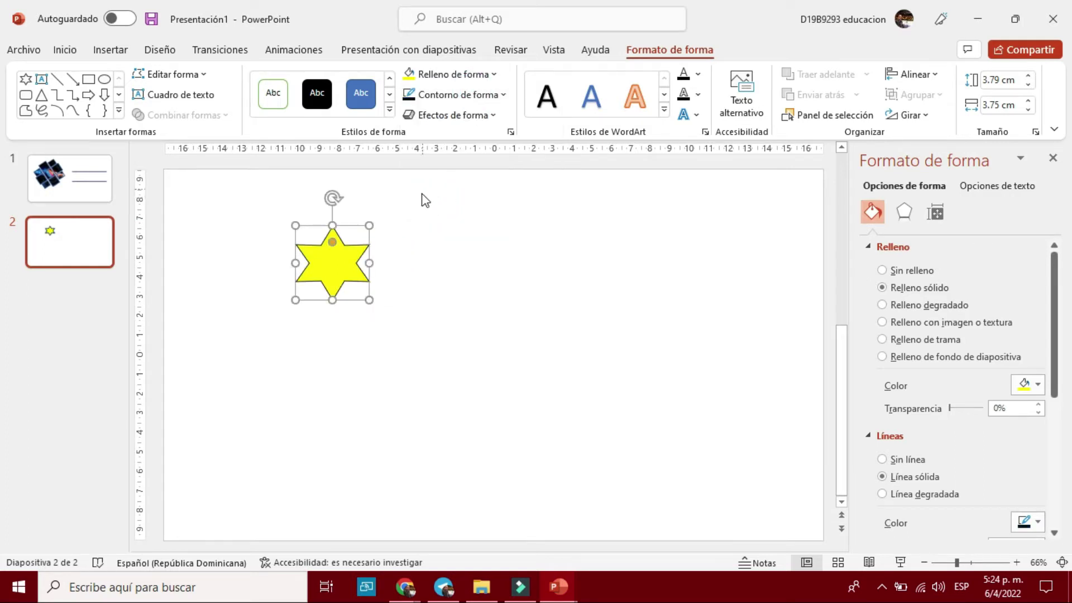
click(458, 116)
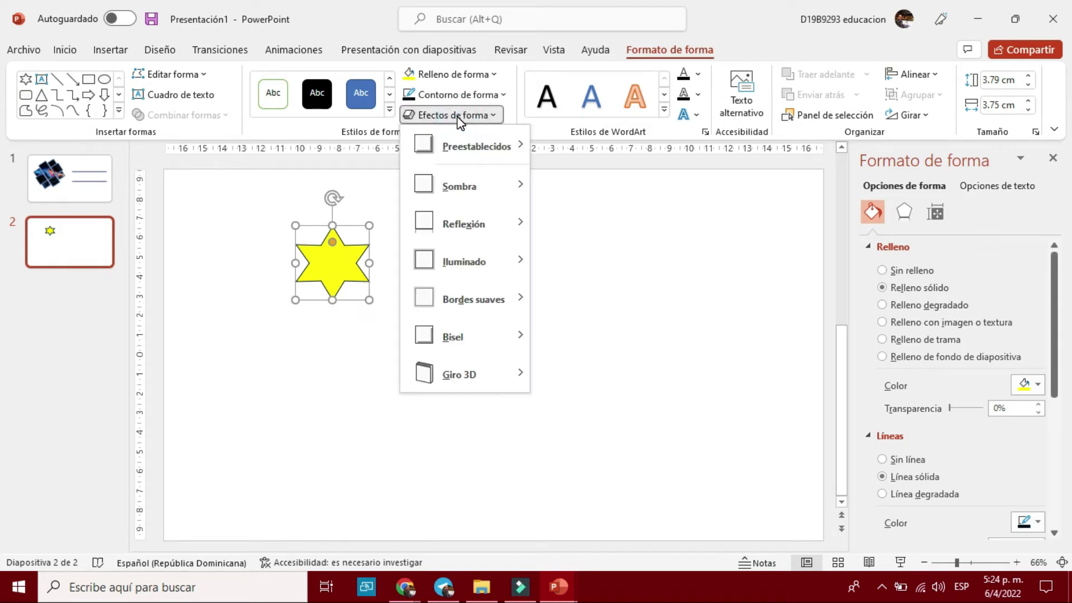
mouse_move(460, 185)
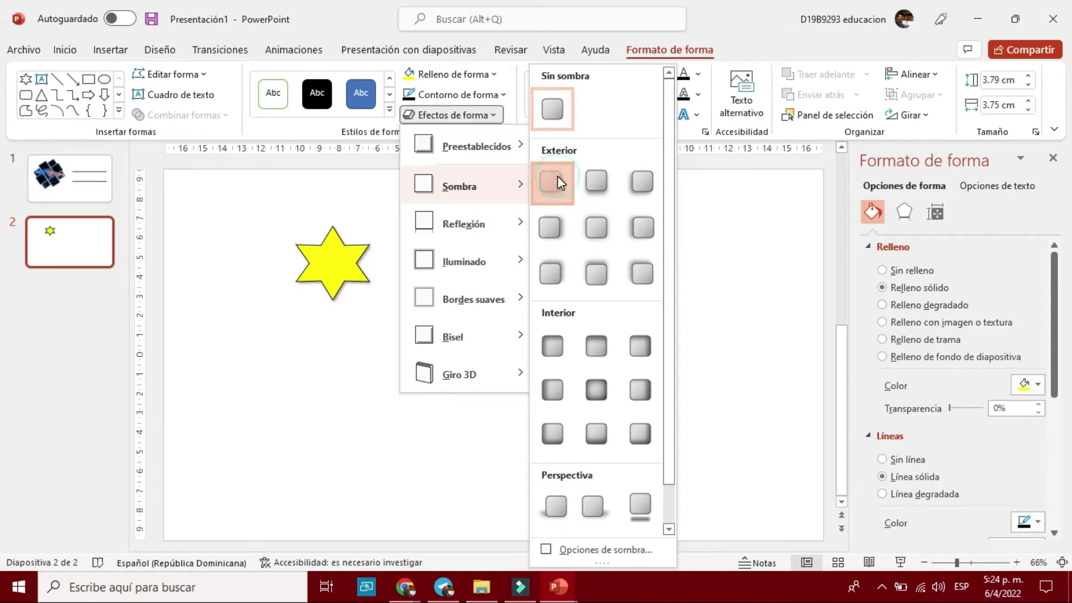
Add an outer shadow, a yellow glow and a bevel to the star, skipping 3D rotation
click(553, 344)
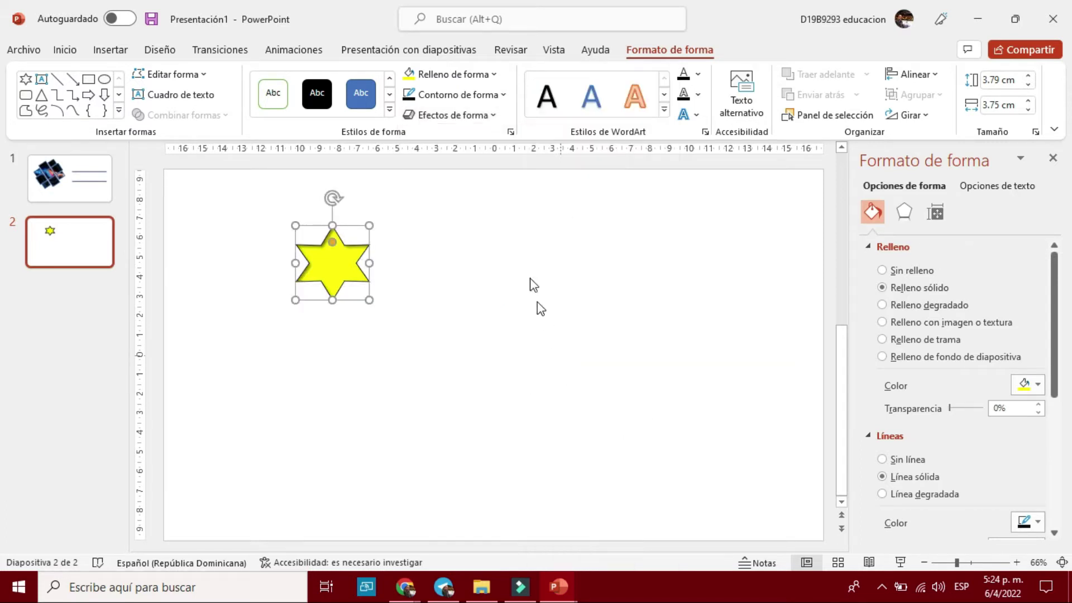
click(468, 114)
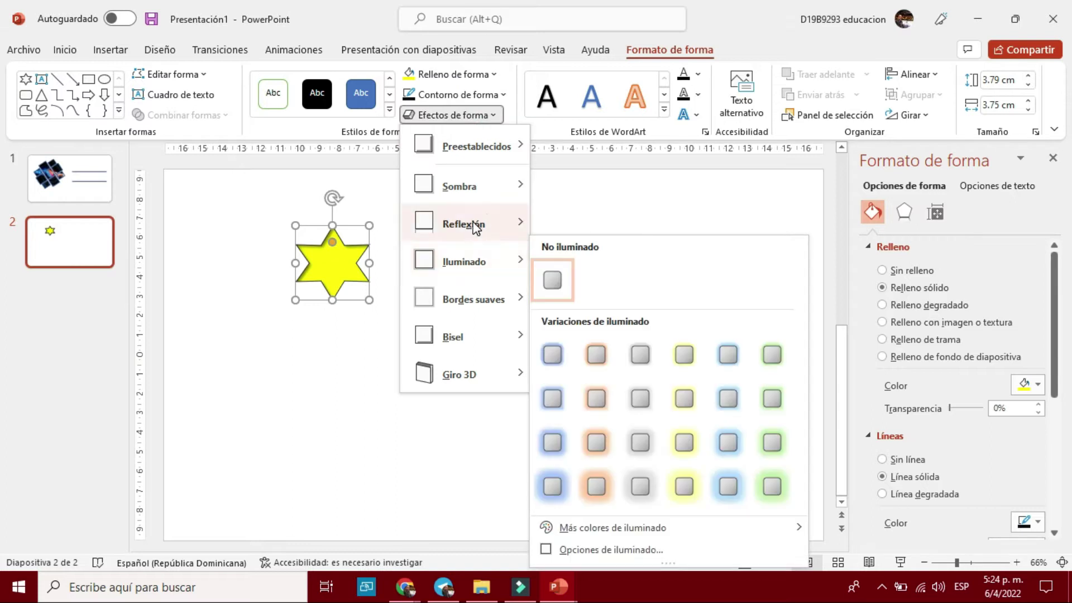
mouse_move(464, 261)
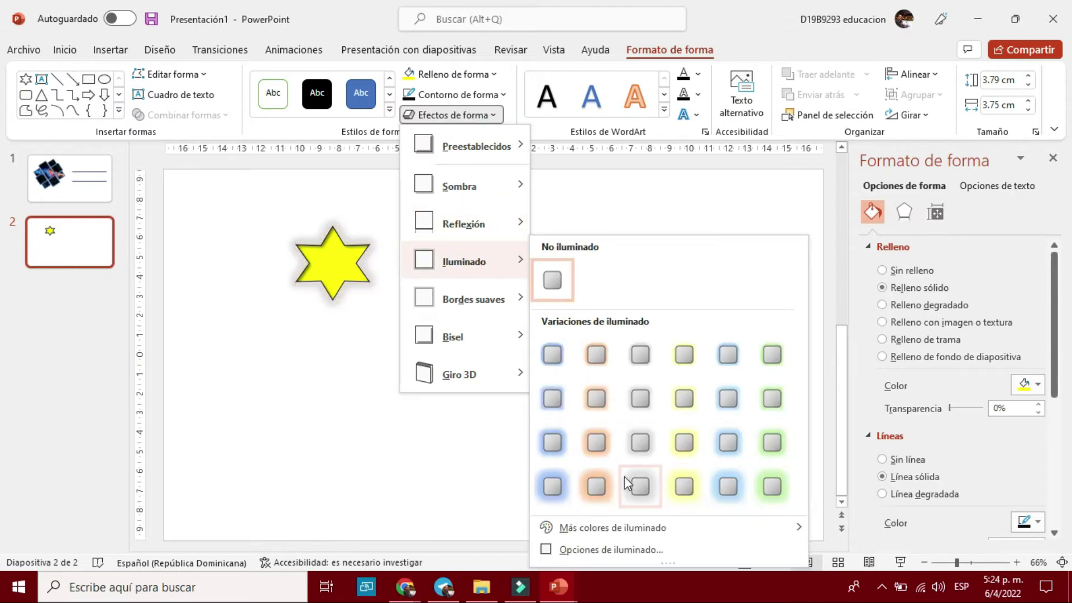
click(683, 484)
click(452, 115)
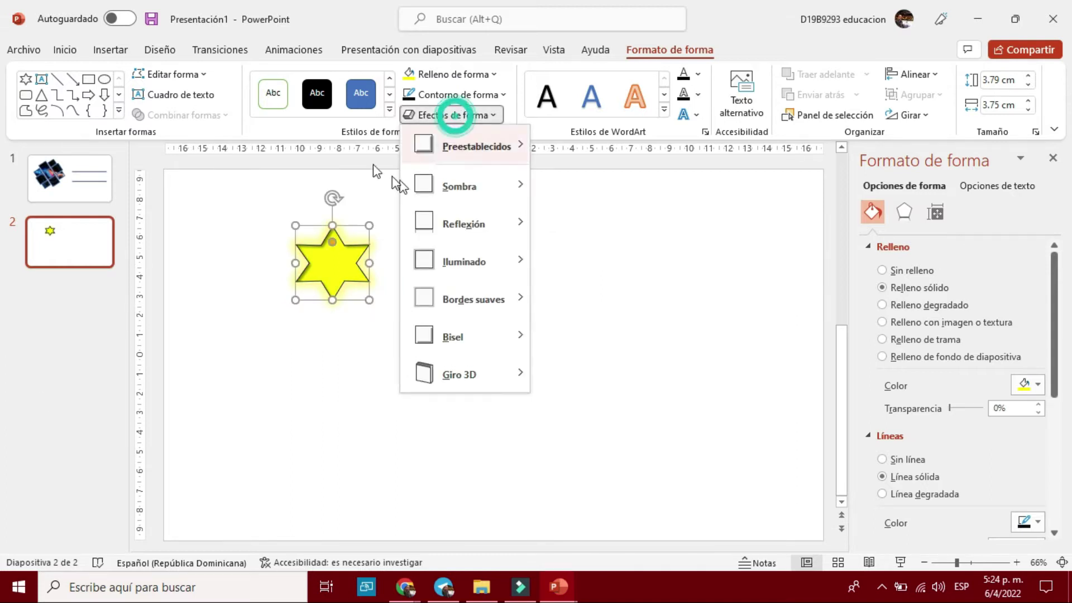
mouse_move(459, 336)
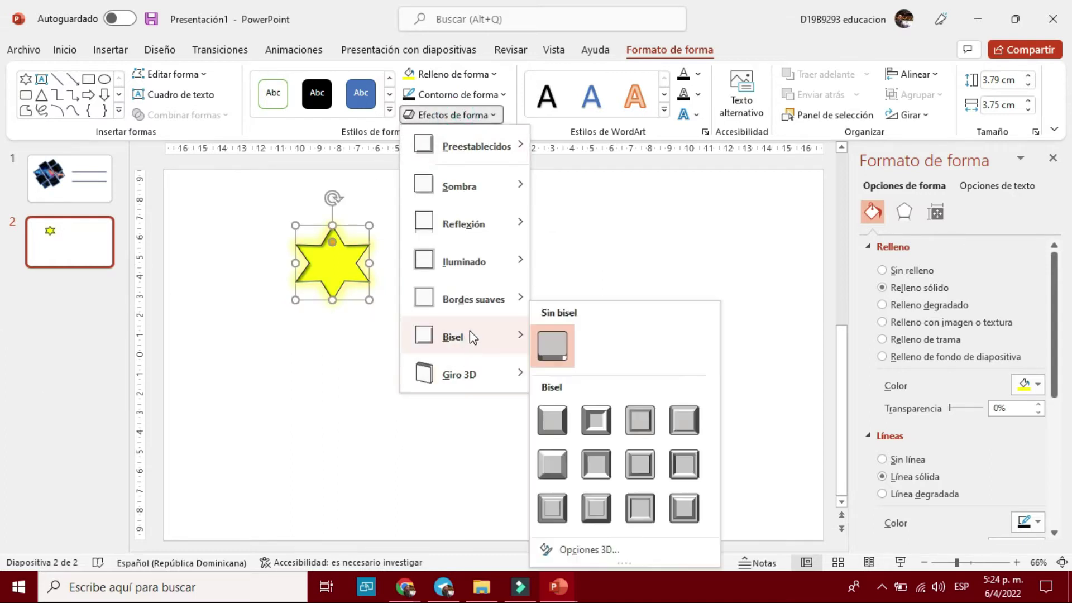
click(556, 420)
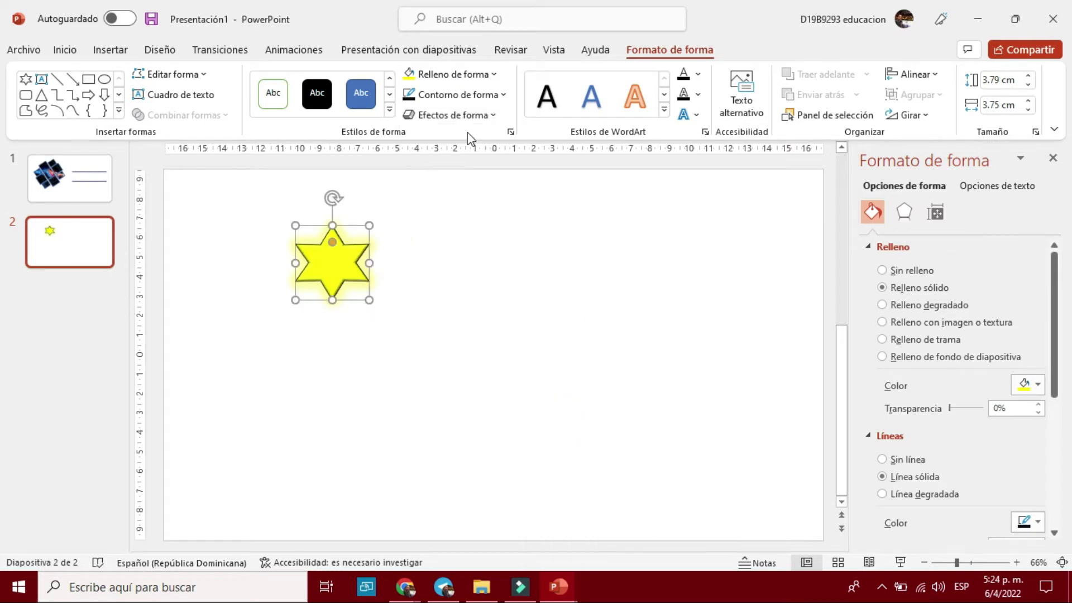
click(468, 115)
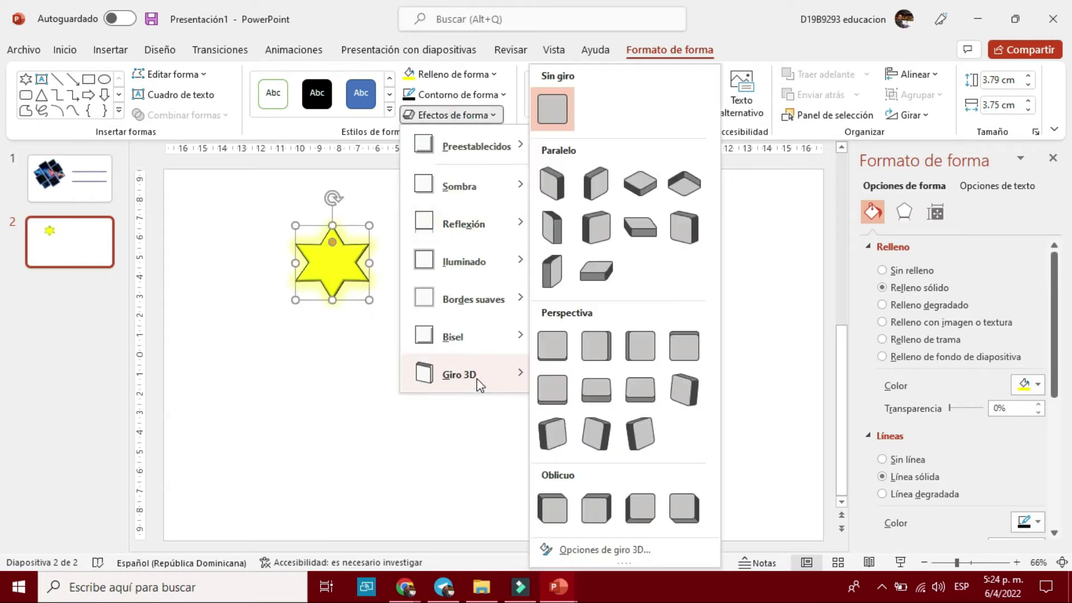
click(312, 373)
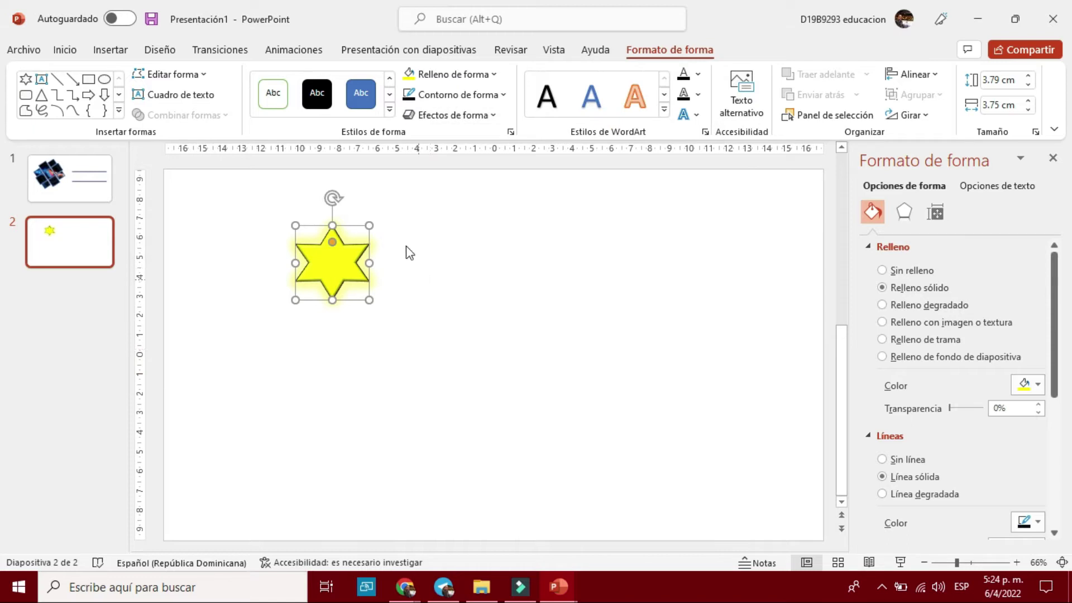
Apply the Desvanecer fade entrance animation to the yellow star, then reselect the star
click(303, 52)
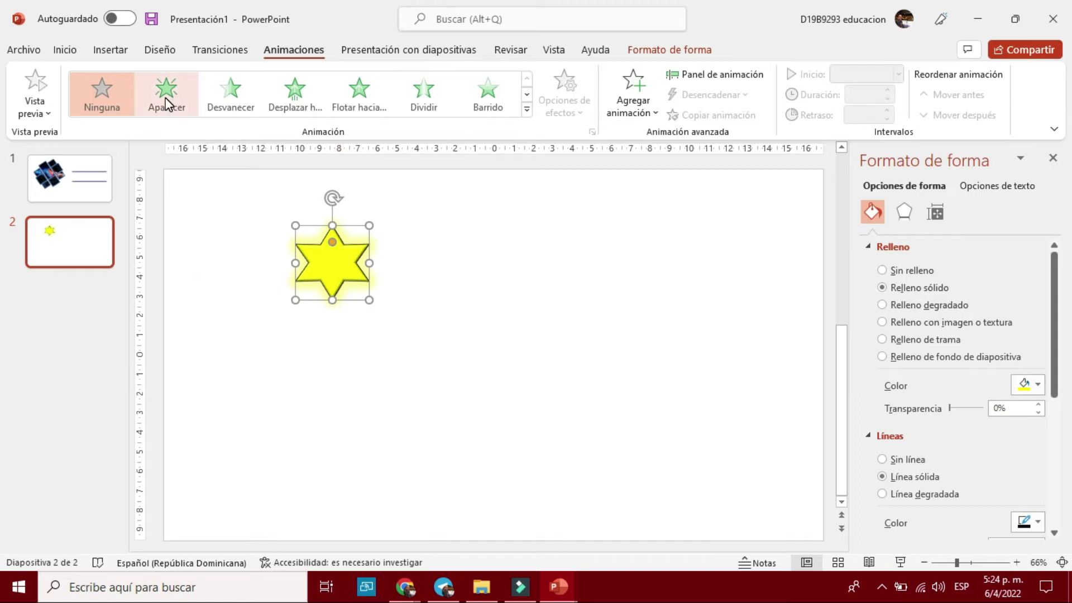
click(240, 93)
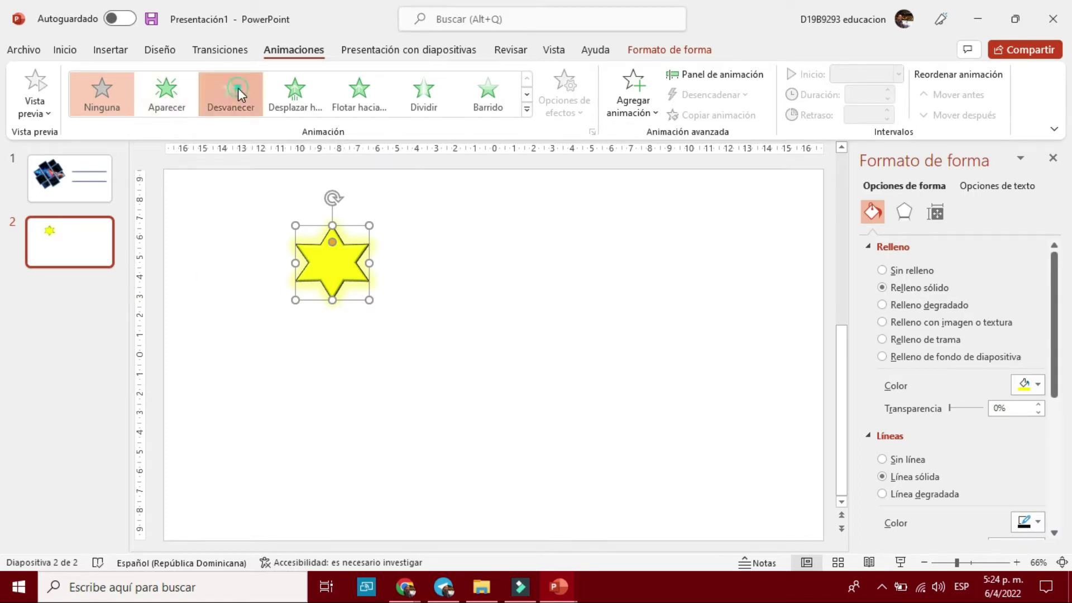
click(357, 344)
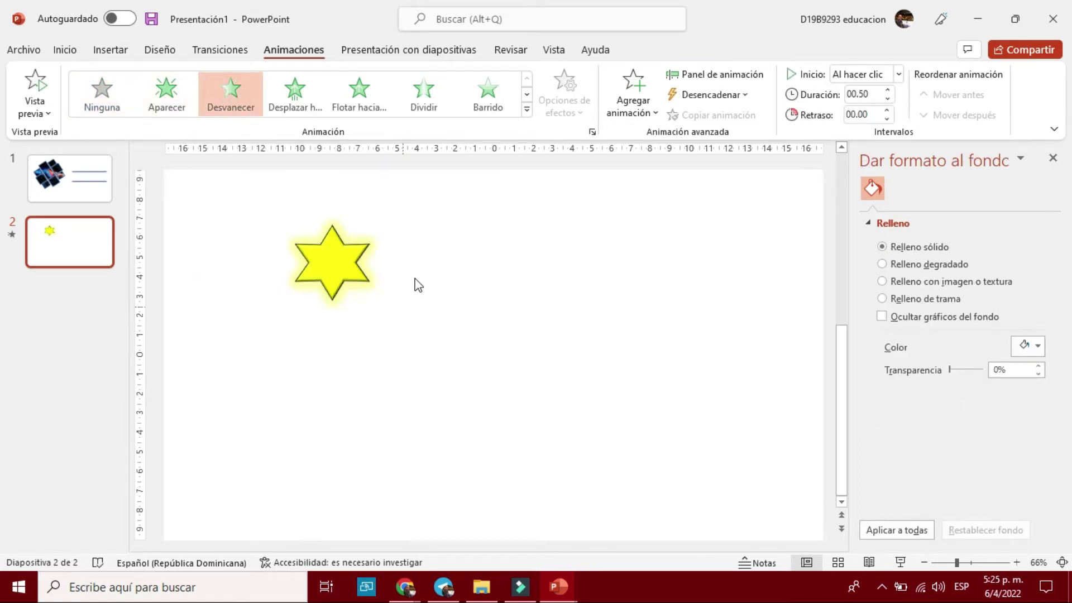
click(369, 299)
click(352, 270)
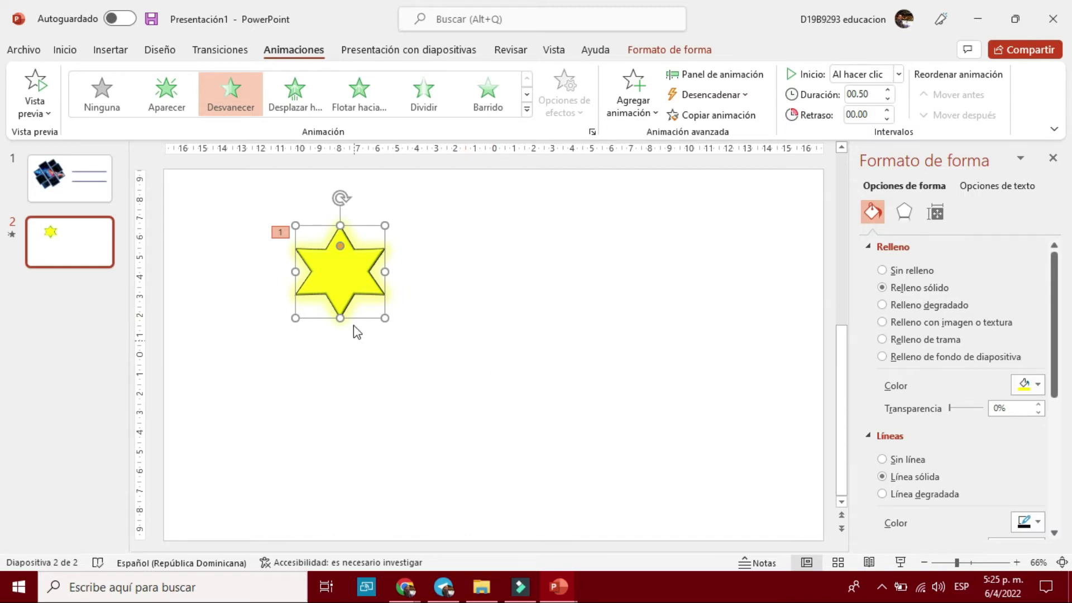
Raise the star slightly, then copy it and place two pasted stars to its right
drag(361, 279, 360, 245)
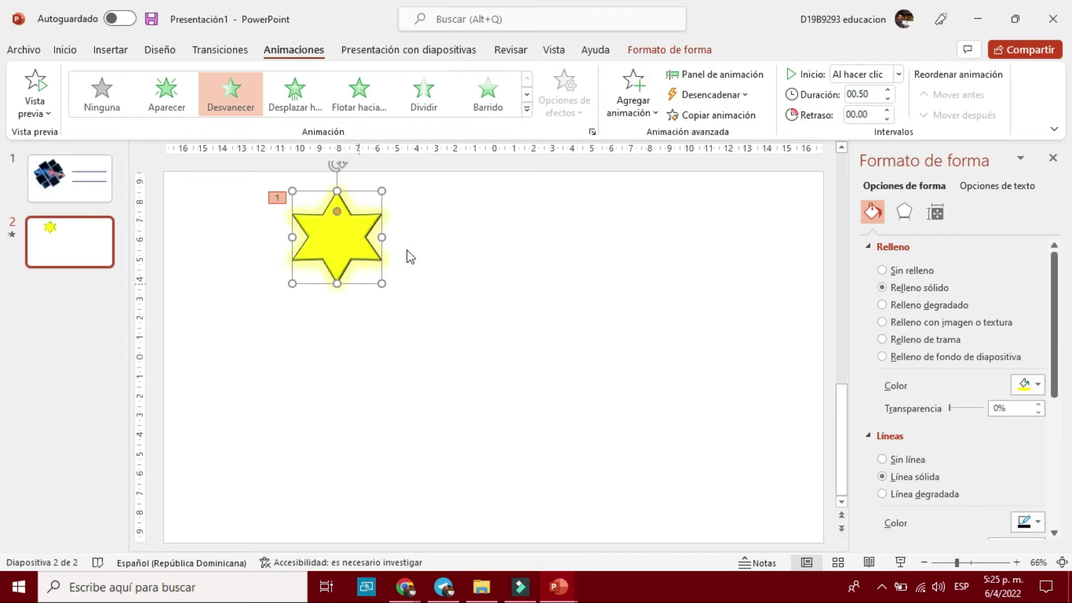
key(ctrl+c)
key(ctrl+v)
mouse_move(370, 246)
mouse_down()
mouse_move(438, 286)
mouse_move(456, 267)
mouse_move(442, 267)
mouse_up()
key(ctrl+v)
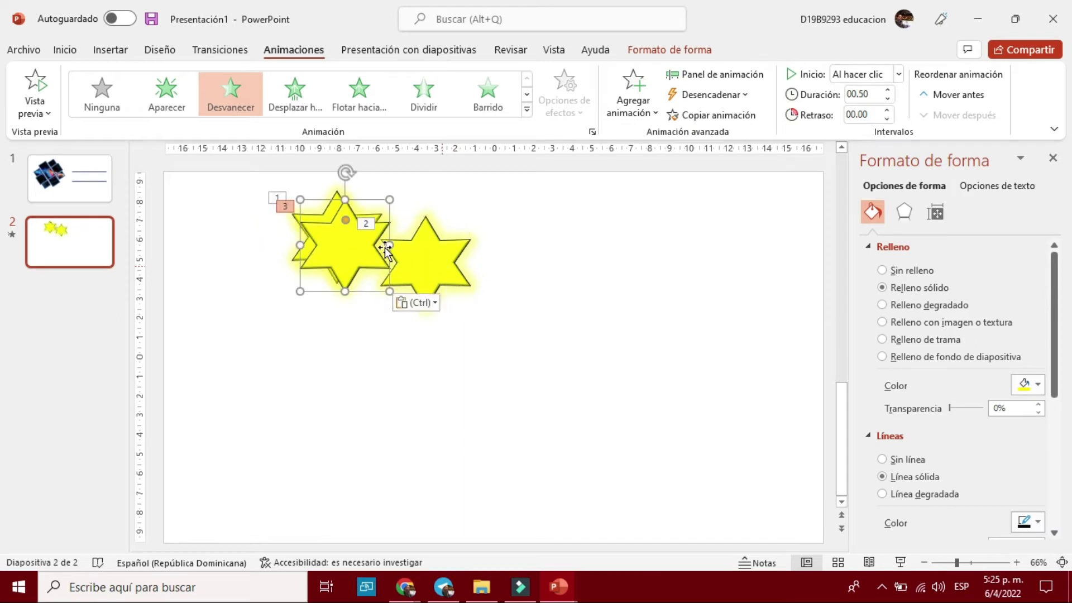
mouse_move(346, 243)
mouse_down()
mouse_move(530, 283)
mouse_move(527, 299)
mouse_up()
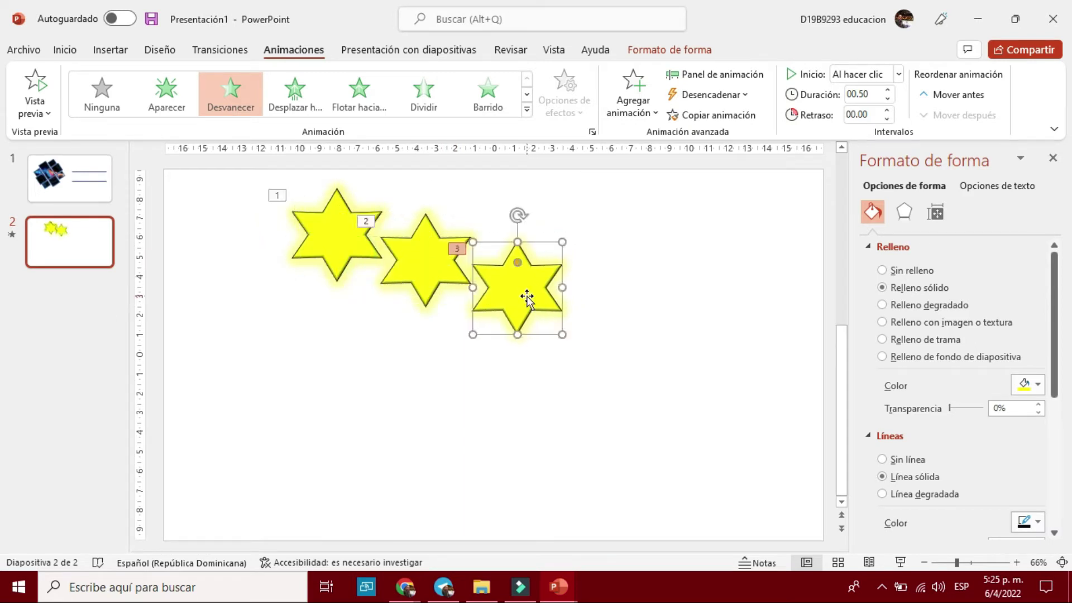
Paste three more stars lower on the slide, down to the lower left, then deselect
key(ctrl+v)
drag(347, 251, 471, 370)
key(ctrl+v)
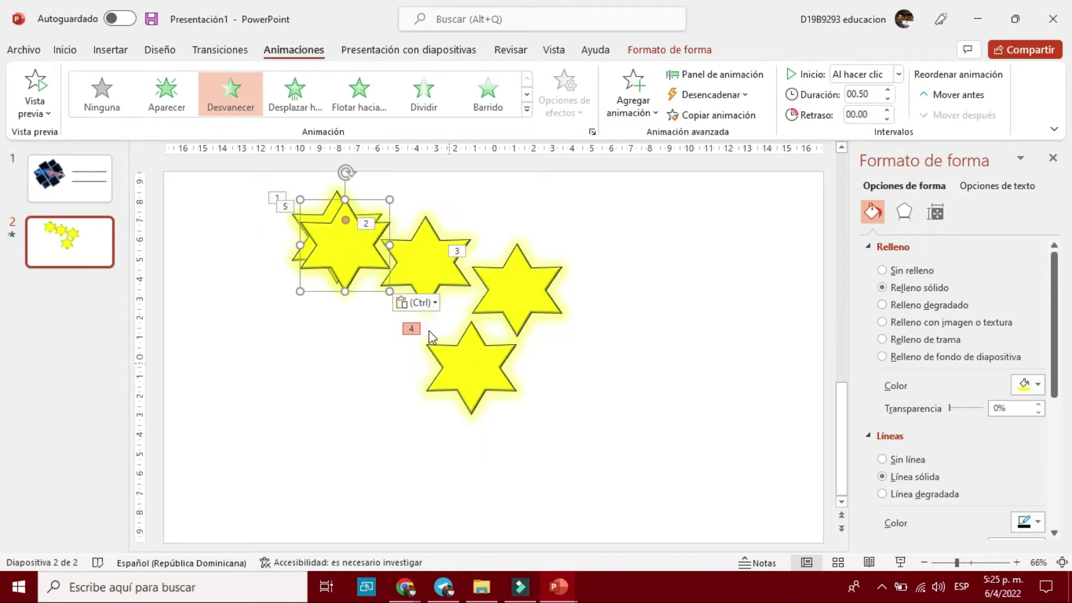
drag(355, 245, 385, 399)
key(ctrl+v)
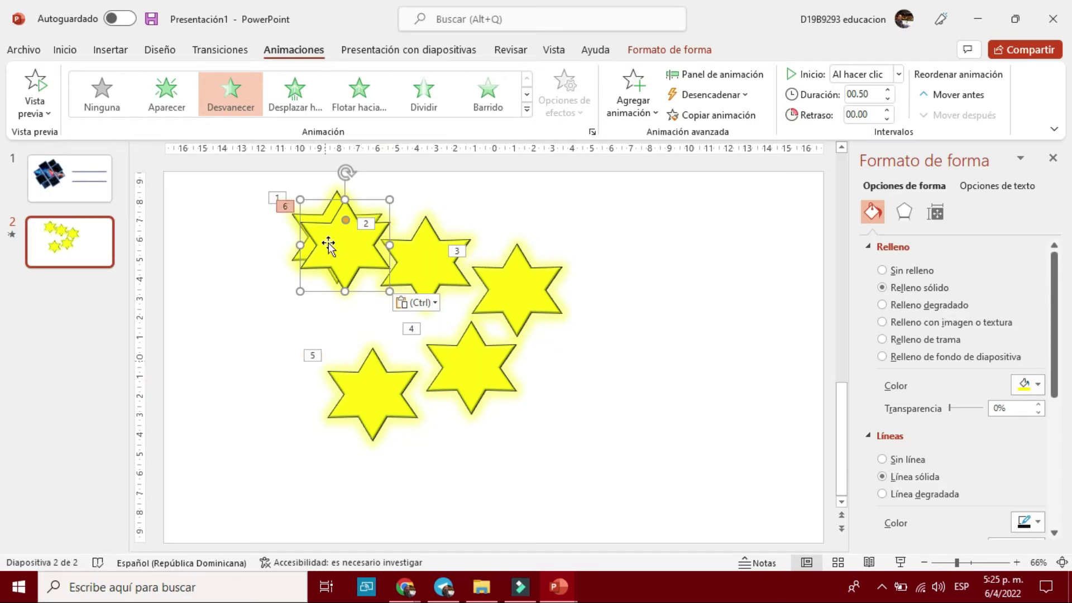
drag(335, 236, 272, 417)
click(595, 435)
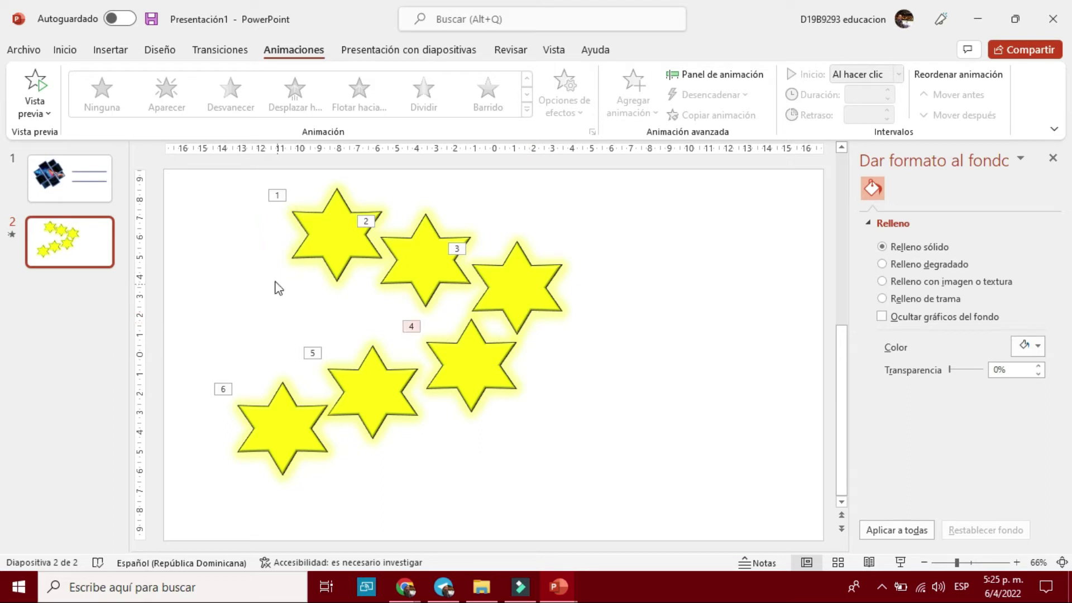
Duplicate the bottom-left star with Copiar > Duplicar and drag the copy below the others
click(291, 429)
right_click(295, 436)
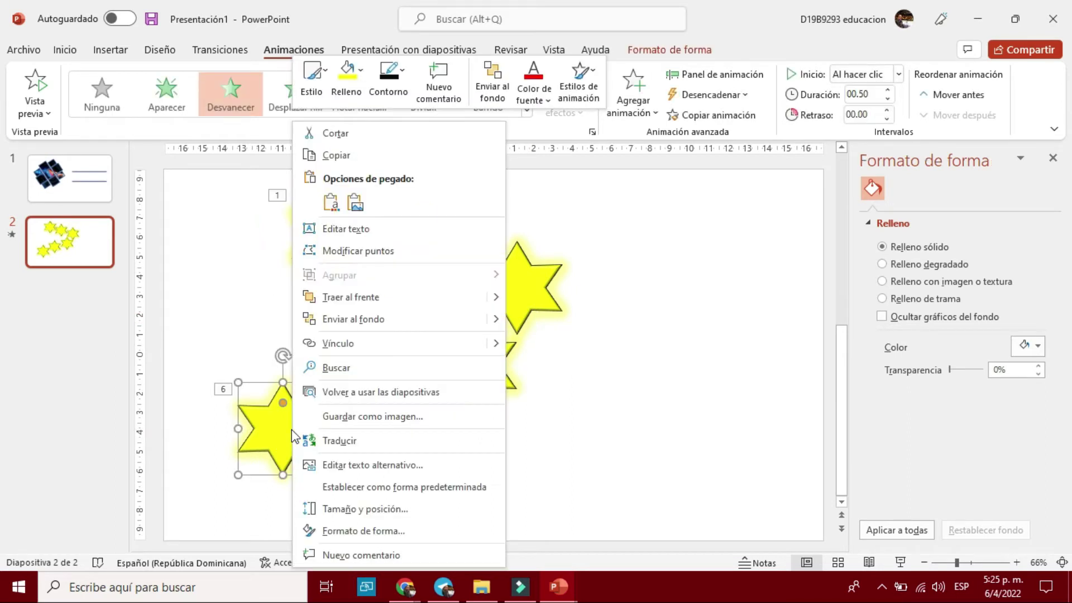
click(219, 285)
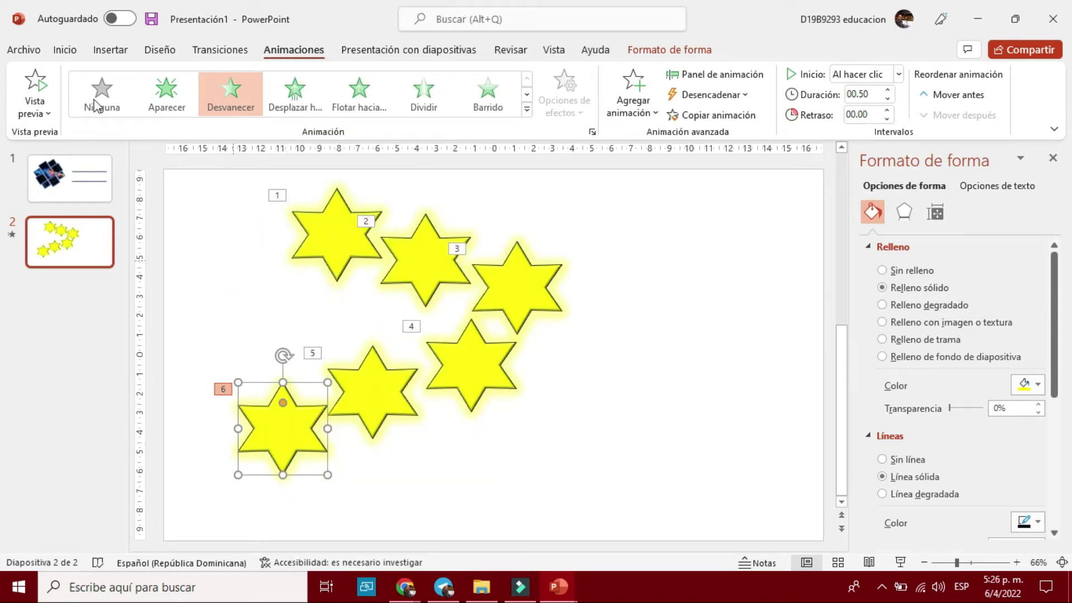
click(66, 50)
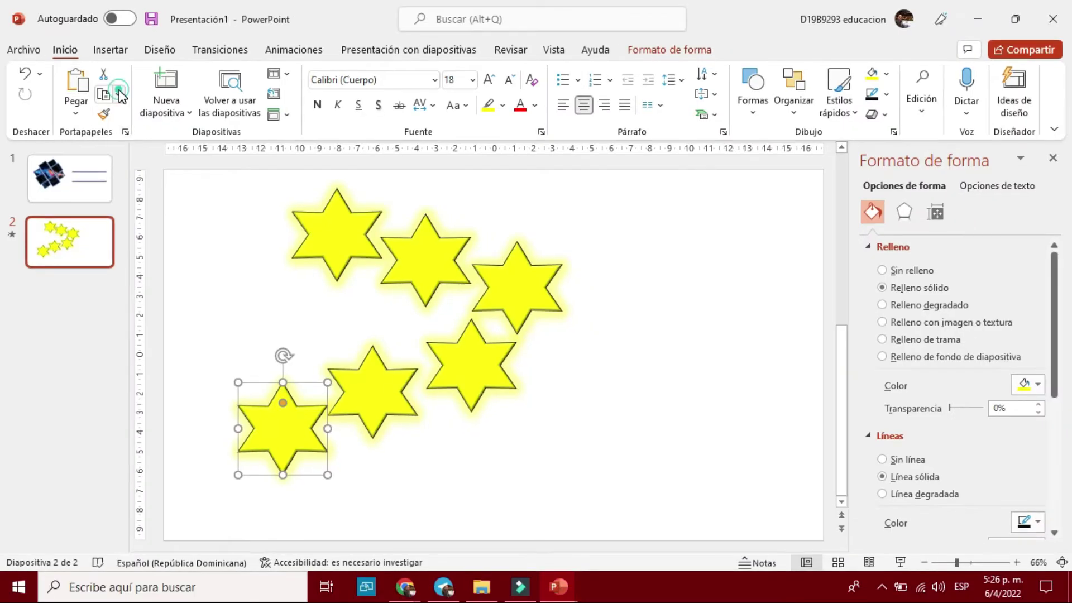
click(120, 93)
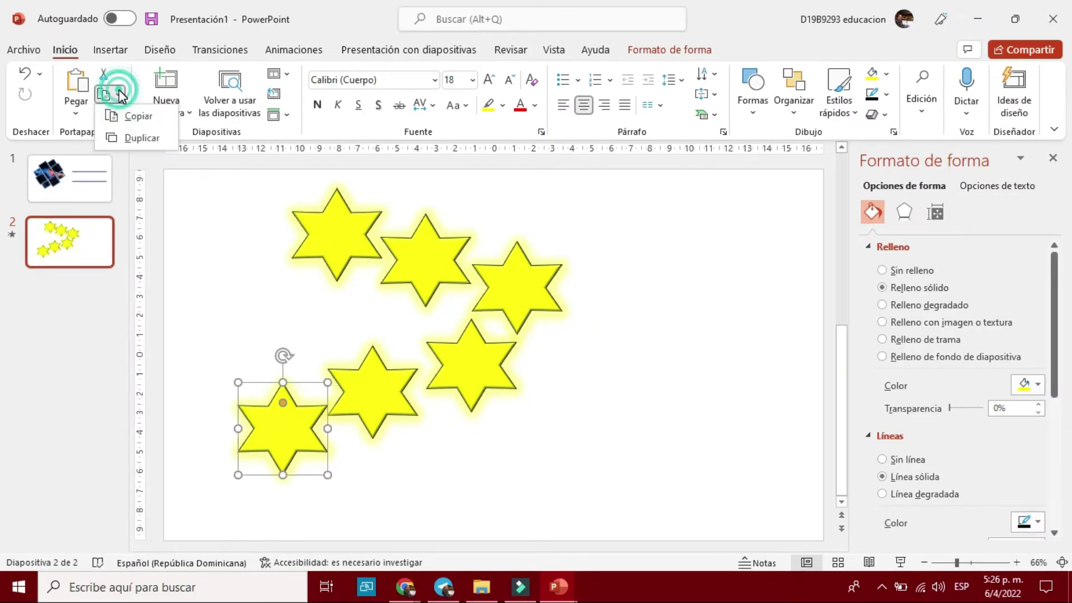
click(140, 139)
drag(302, 441, 373, 491)
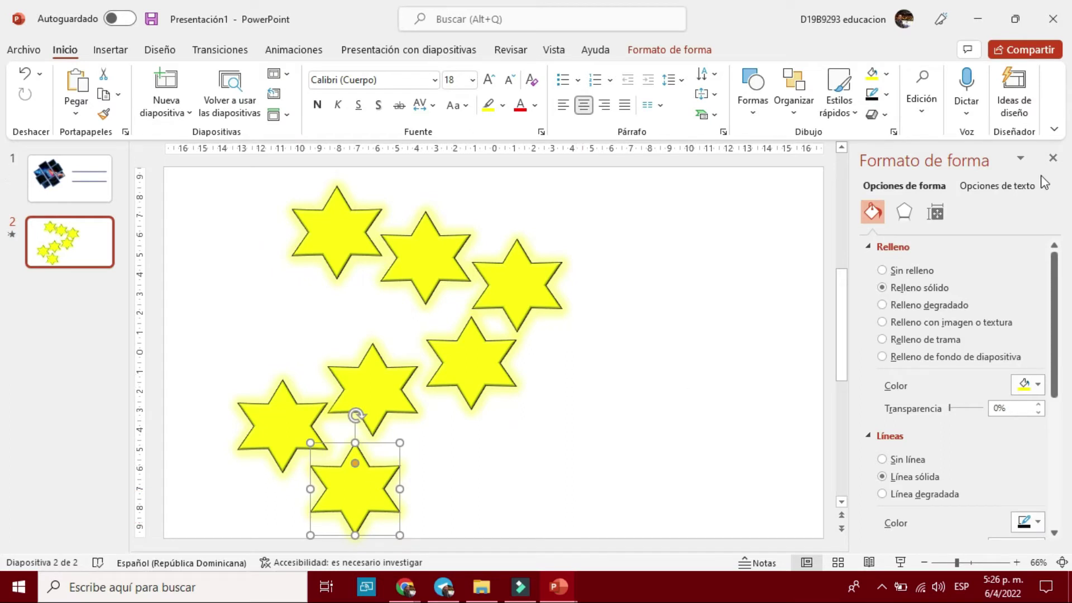
Close the shape formatting pane and add a new blank slide after slide 2
click(1053, 159)
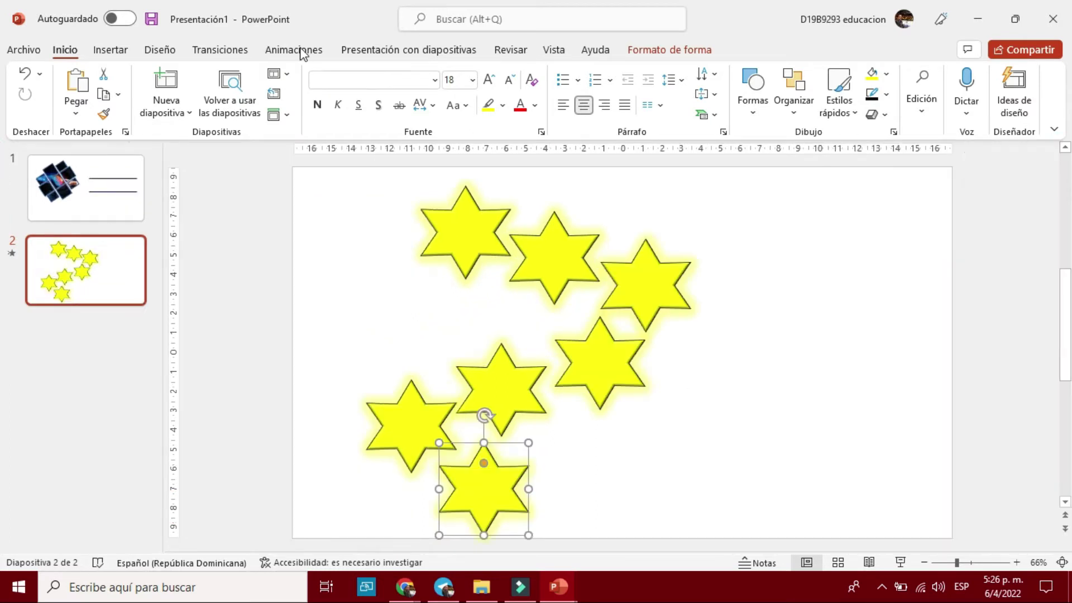
click(292, 50)
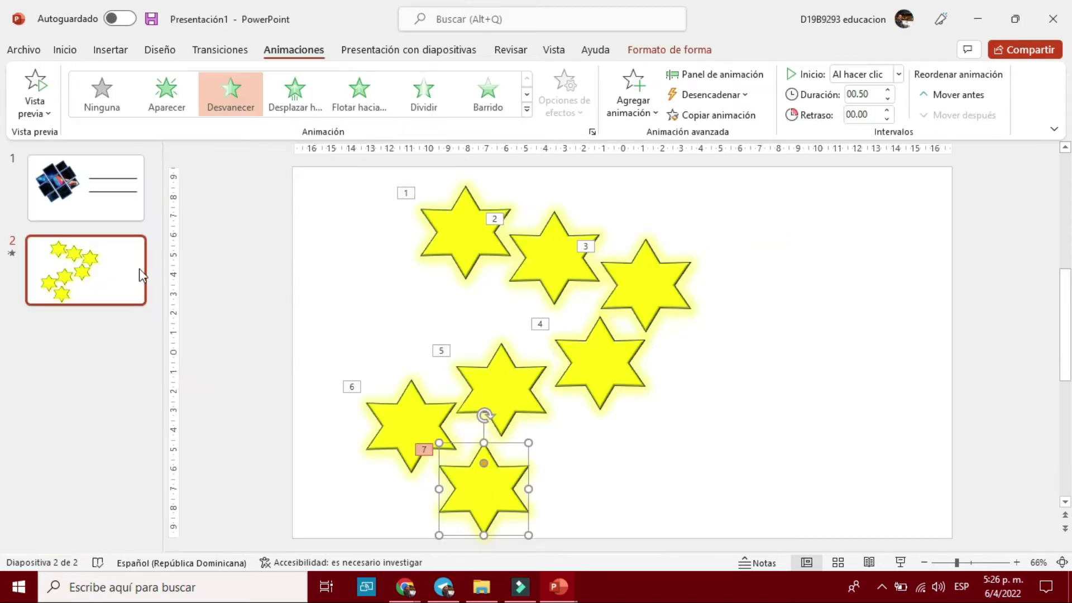
click(139, 273)
key(Return)
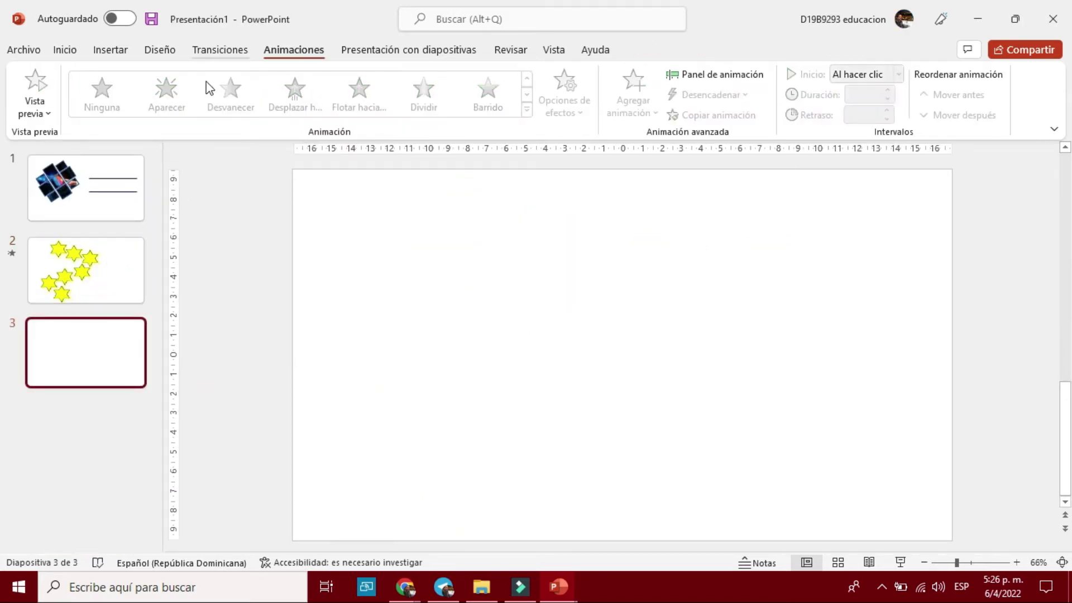
Draw a smiley face shape on slide 3 and shift it down and left
click(109, 50)
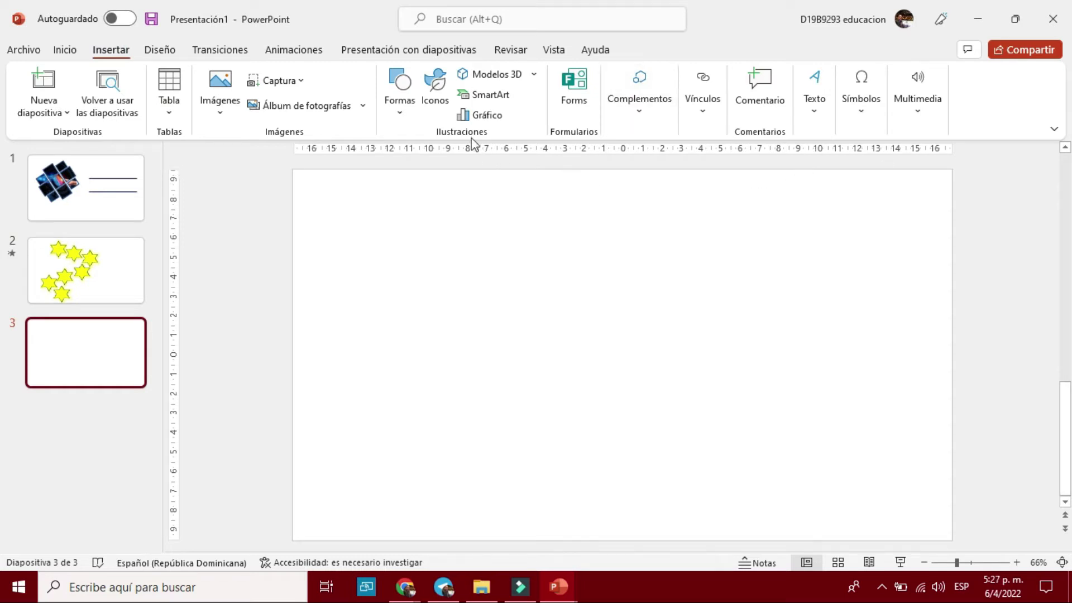
click(390, 114)
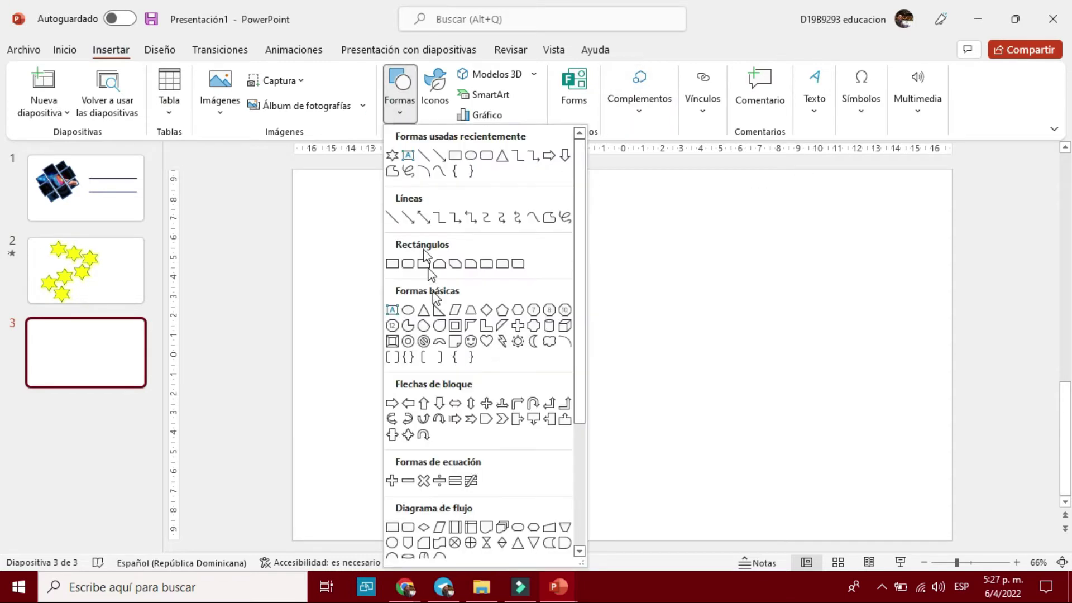
click(470, 343)
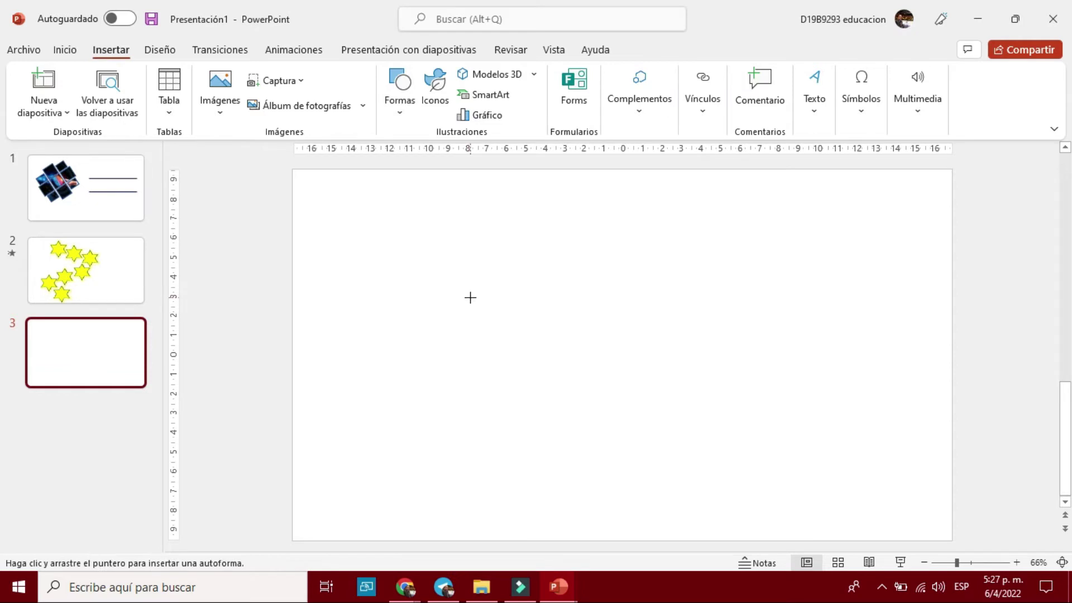
drag(463, 272, 609, 416)
drag(569, 359, 538, 424)
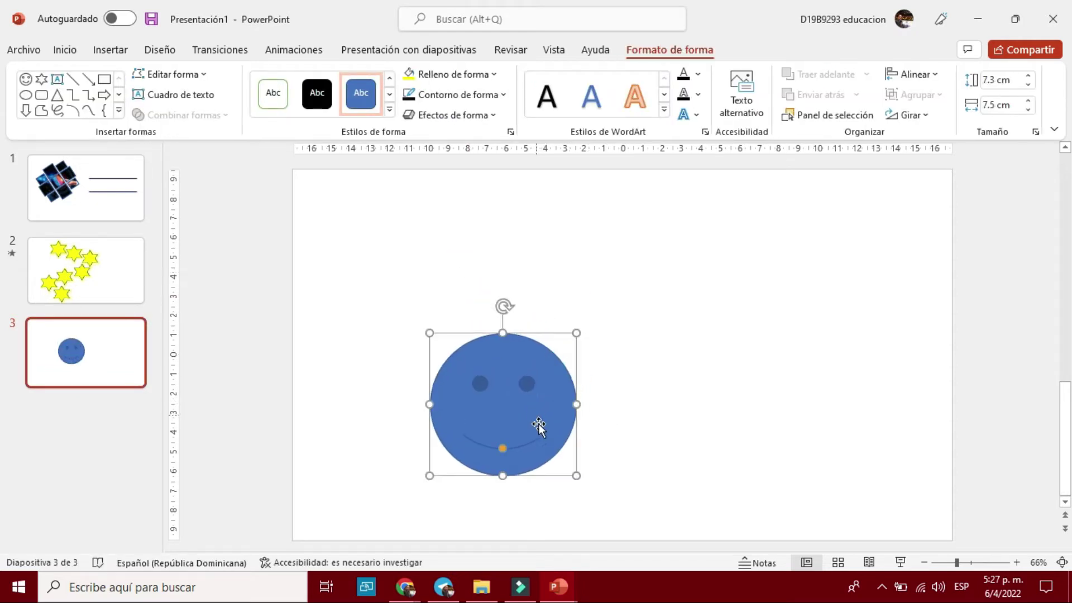
Fill the smiley face yellow and give it a black outline
click(453, 73)
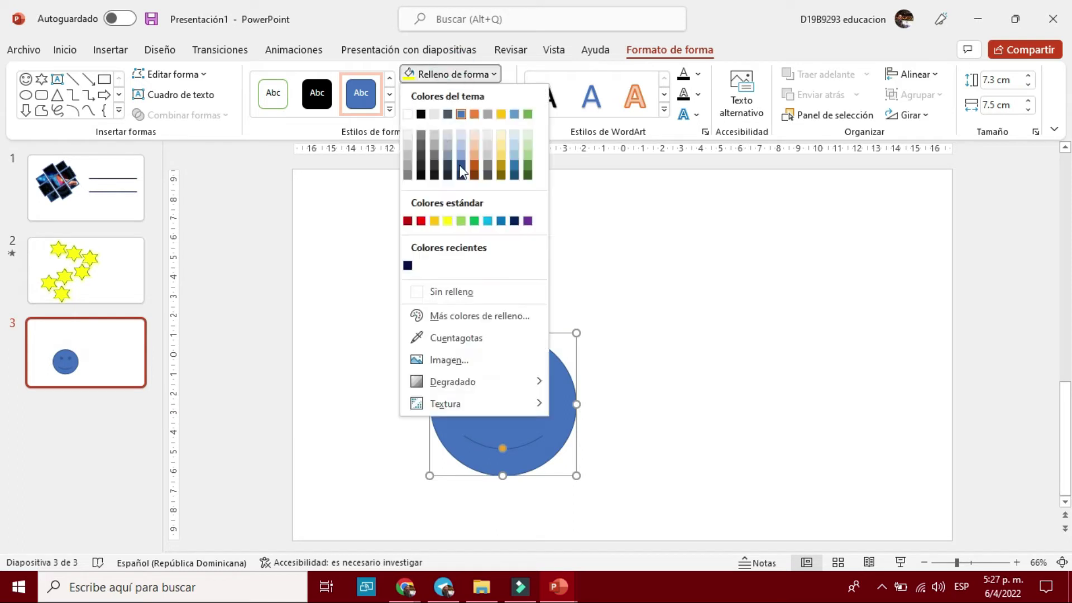
click(448, 220)
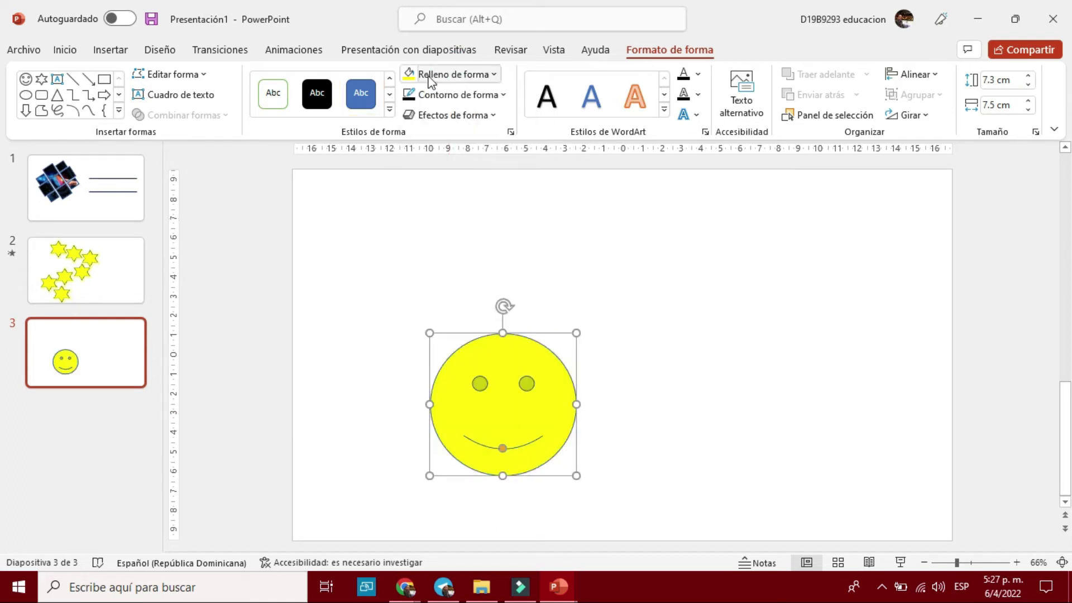
click(447, 94)
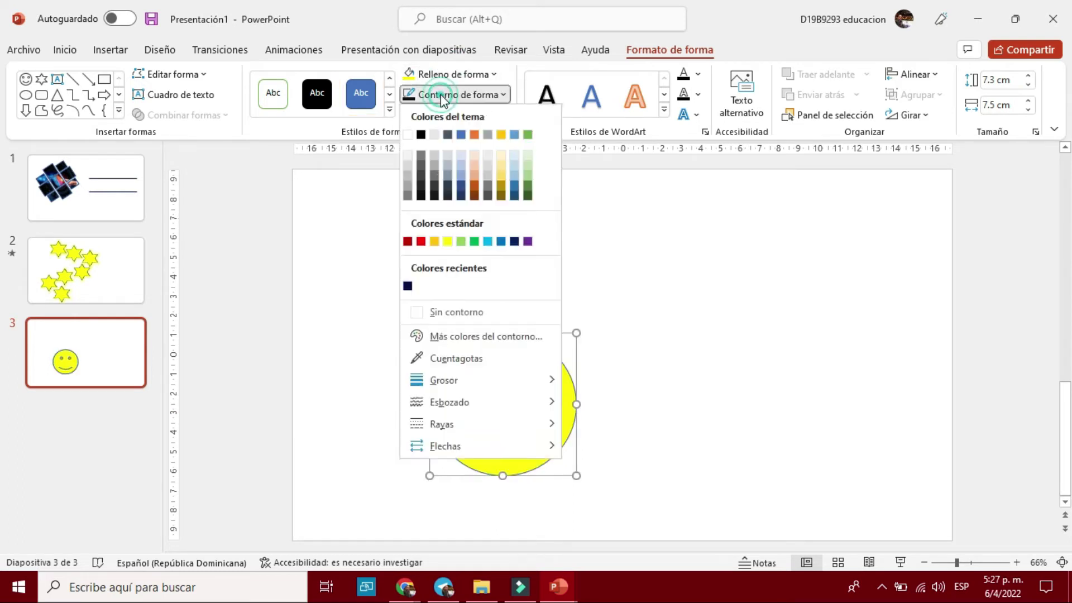
click(421, 135)
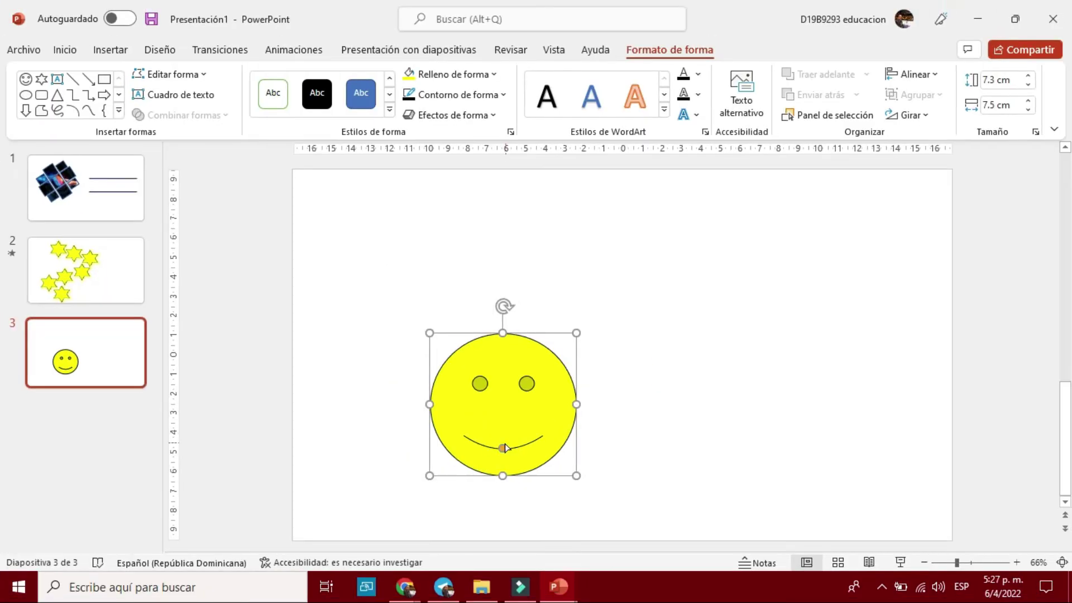
Bend the smiley's mouth back into a smile and shift the face slightly right
mouse_move(503, 448)
mouse_down()
mouse_move(507, 423)
mouse_move(513, 447)
mouse_up()
click(702, 416)
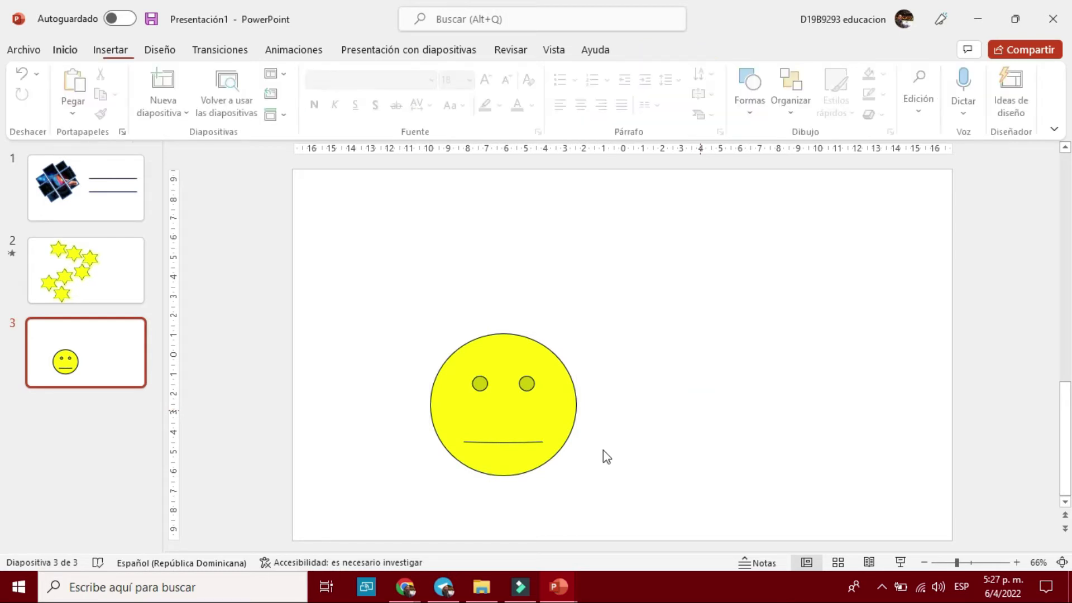
click(505, 443)
drag(505, 442, 504, 472)
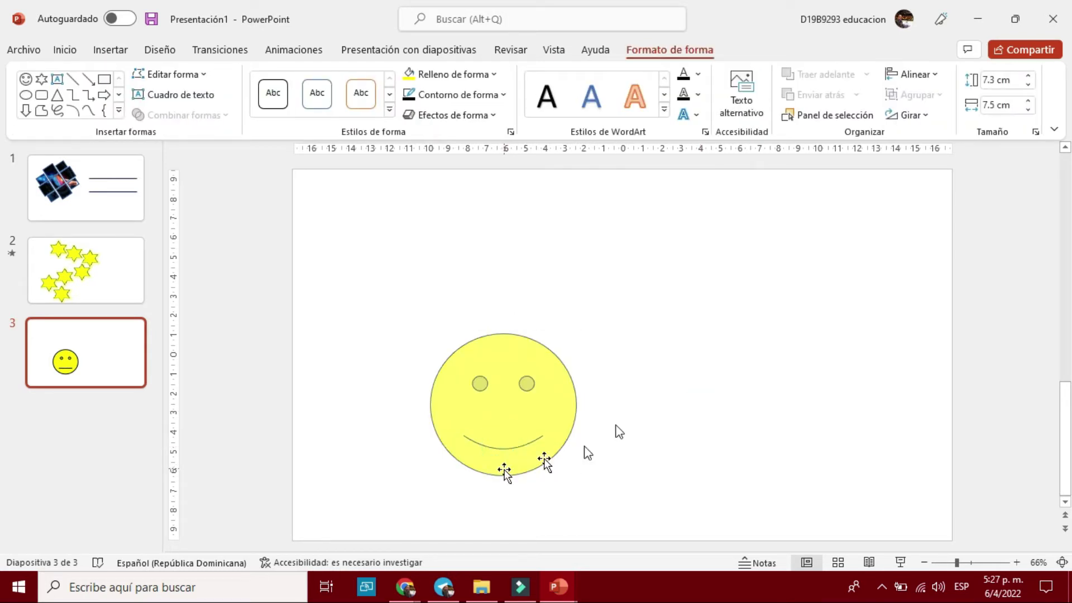
drag(530, 425, 559, 461)
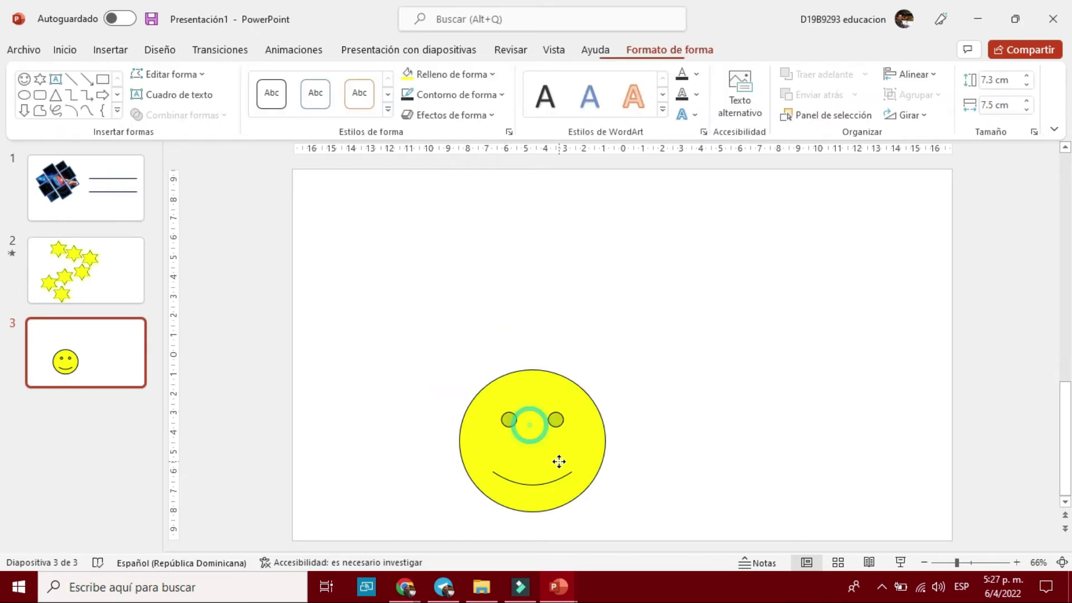
click(106, 54)
Draw a blue oval callout at the top right, aim its tail at the smiley, enlarge it to 6.73 × 9.11 cm
click(402, 112)
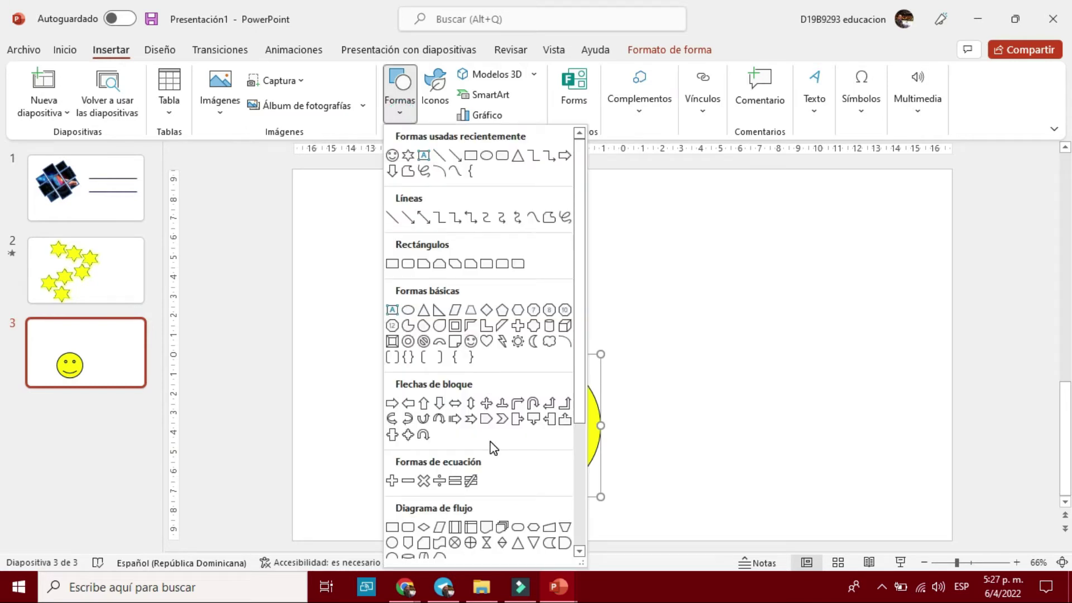
scroll(490, 443, down, 1)
scroll(490, 444, down, 2)
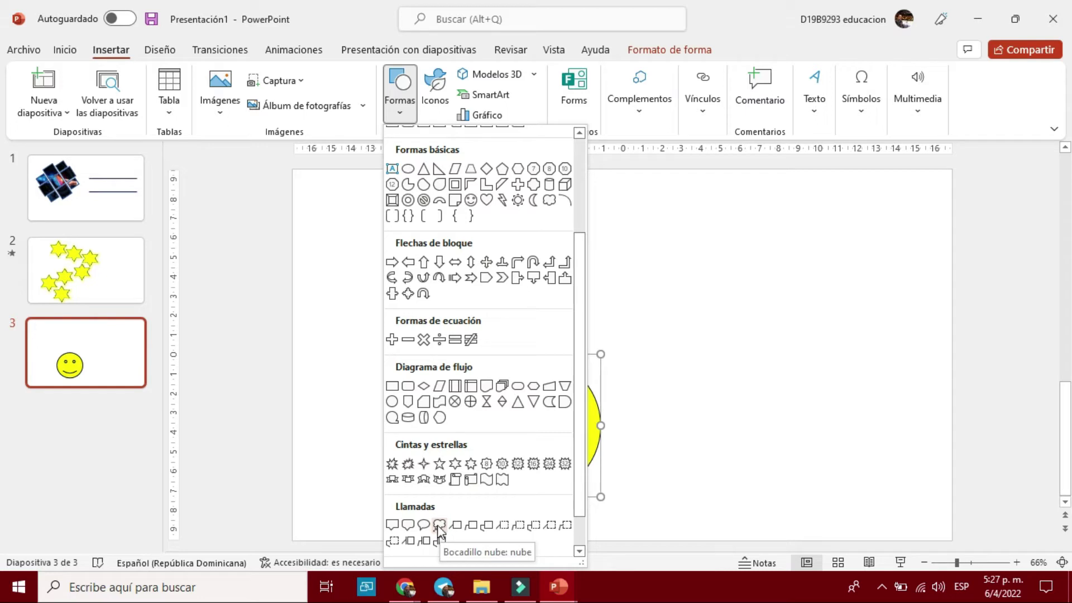
click(440, 526)
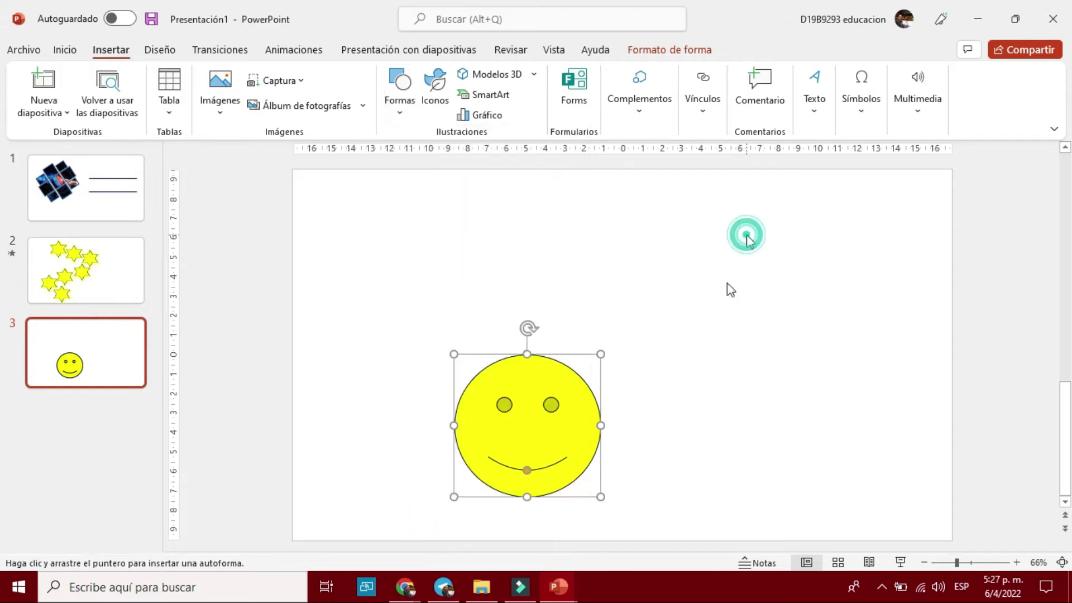
mouse_move(746, 234)
mouse_down()
mouse_move(796, 268)
mouse_move(852, 331)
mouse_up()
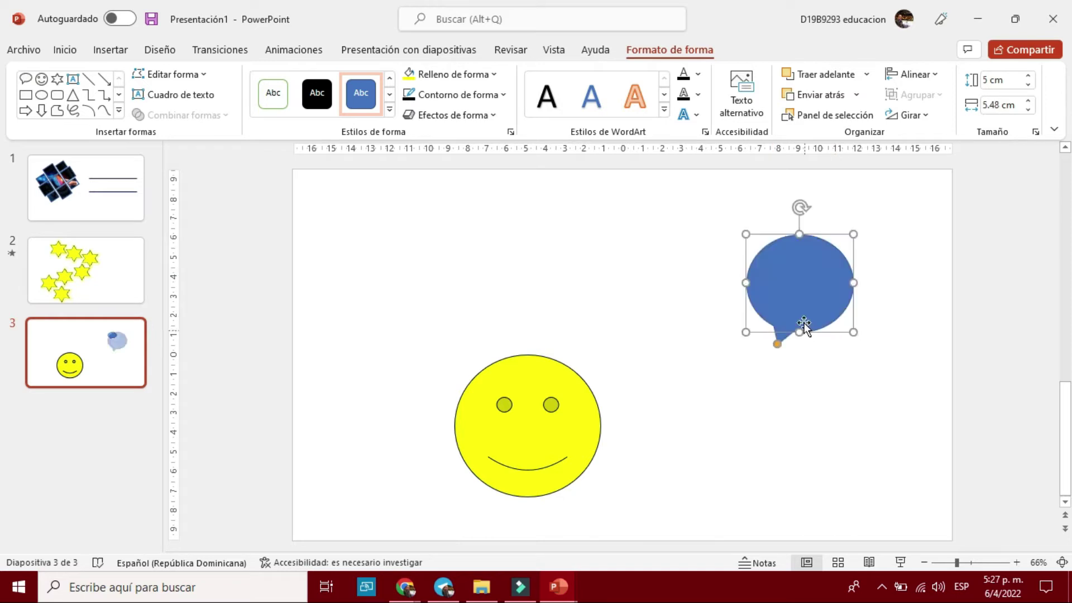
drag(806, 294, 753, 274)
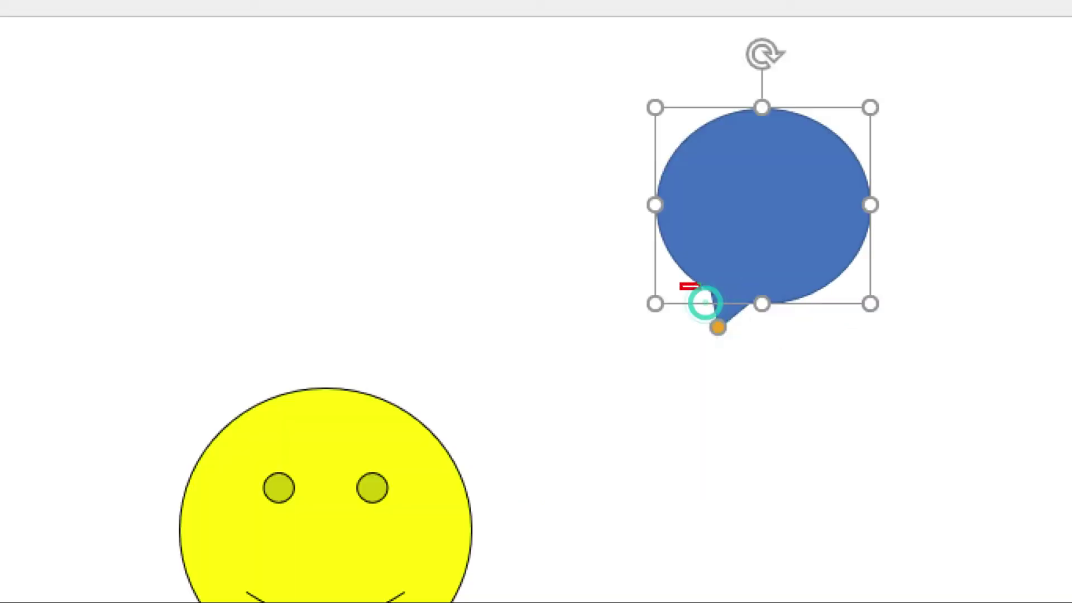
mouse_move(705, 304)
mouse_down()
mouse_move(751, 335)
mouse_move(650, 376)
mouse_up()
mouse_move(763, 259)
mouse_down()
mouse_move(699, 263)
mouse_move(815, 248)
mouse_up()
mouse_move(724, 306)
mouse_down()
mouse_move(717, 335)
mouse_move(754, 266)
mouse_up()
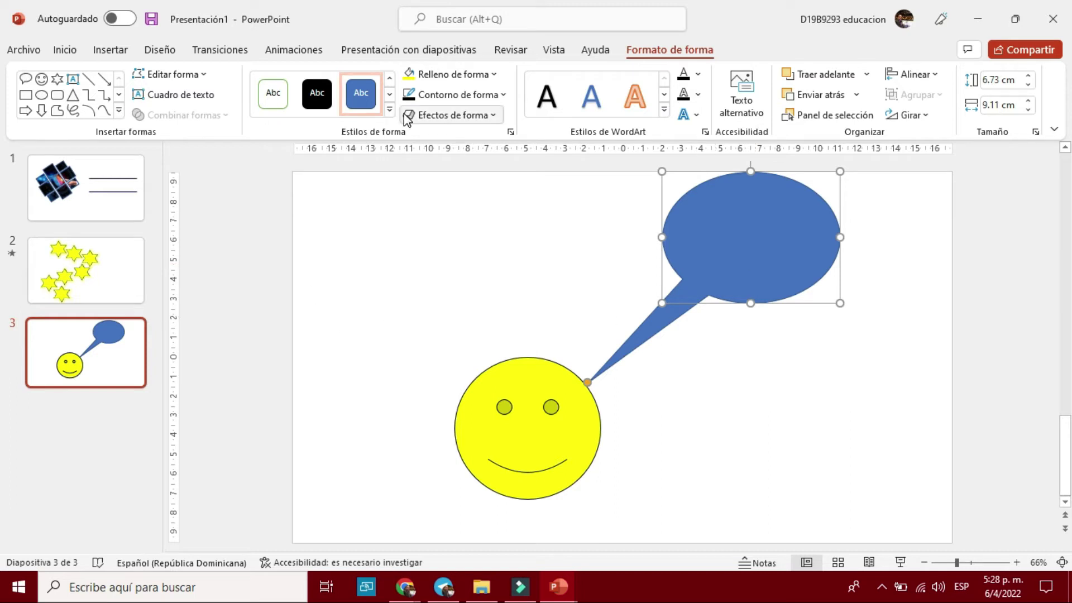
Type 'Estoy muy pensativo en el día de hoy' into the speech bubble
right_click(716, 231)
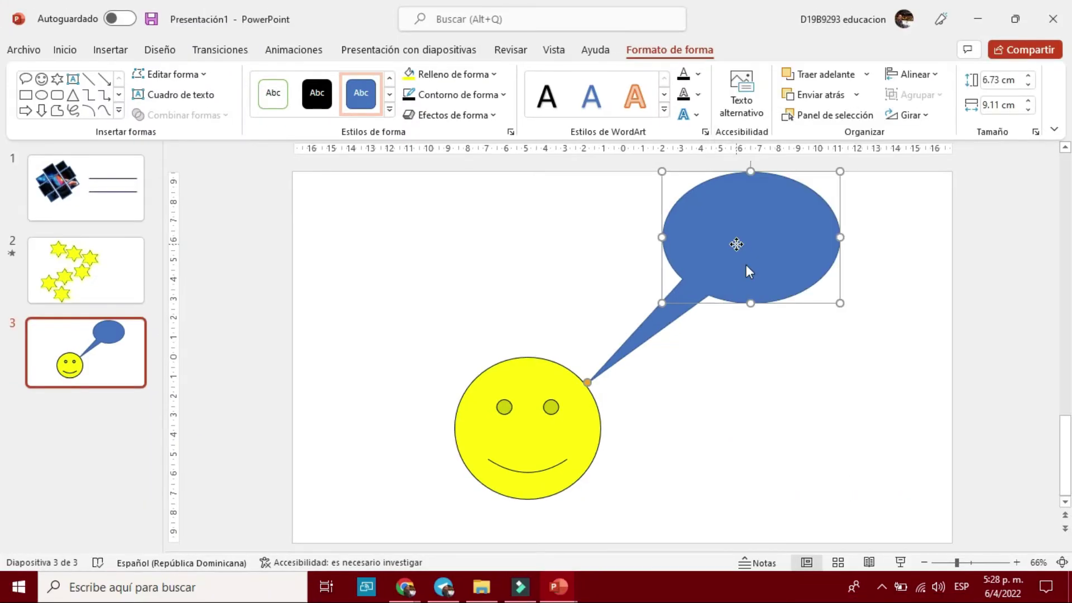
right_click(746, 264)
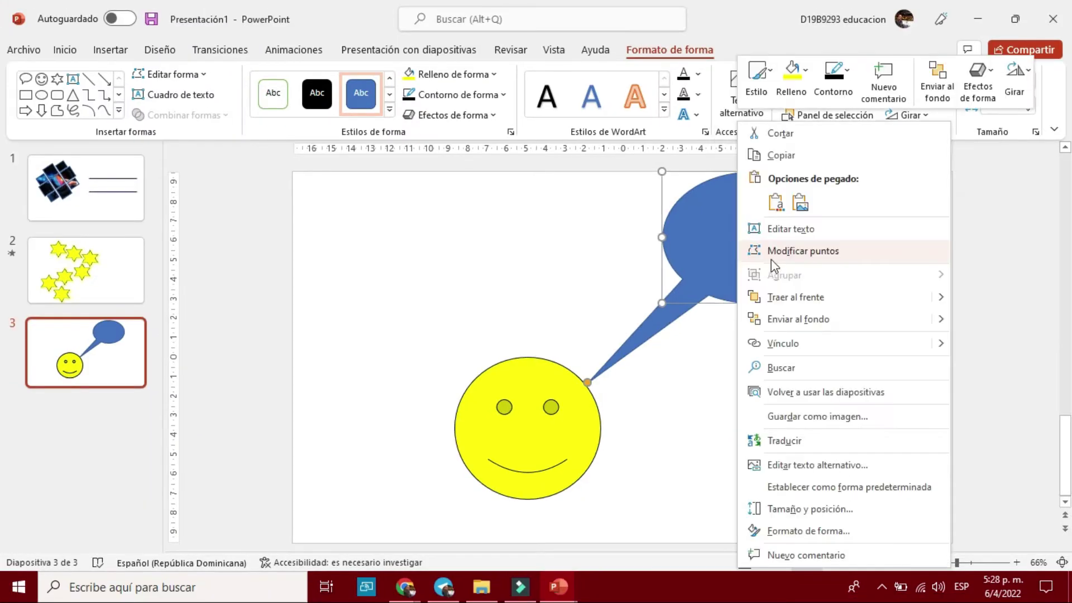
click(785, 235)
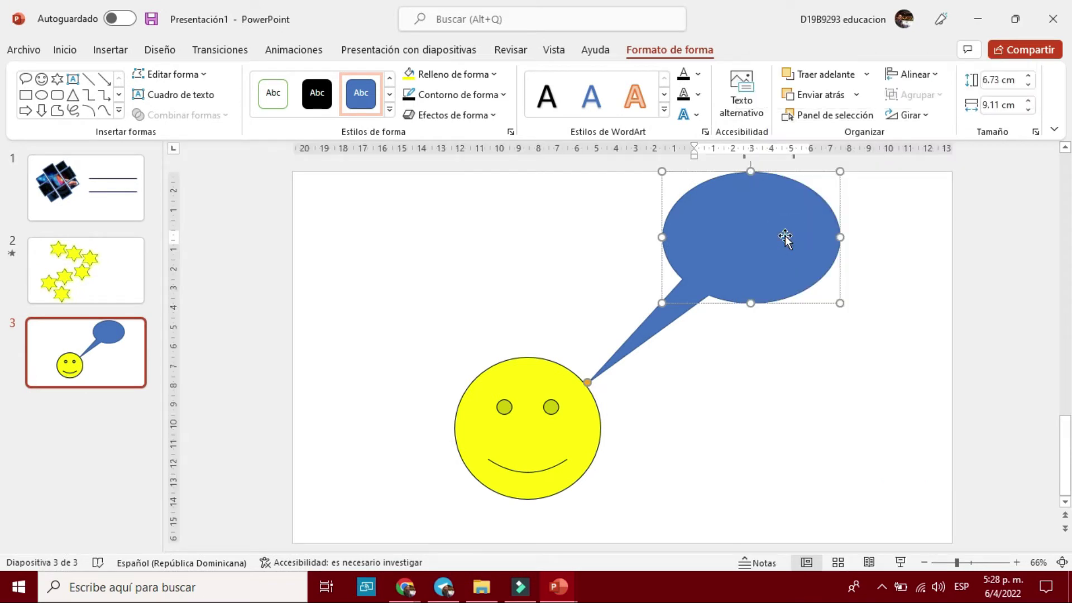
text(Estoy muy)
text( pensativo en)
text( el día)
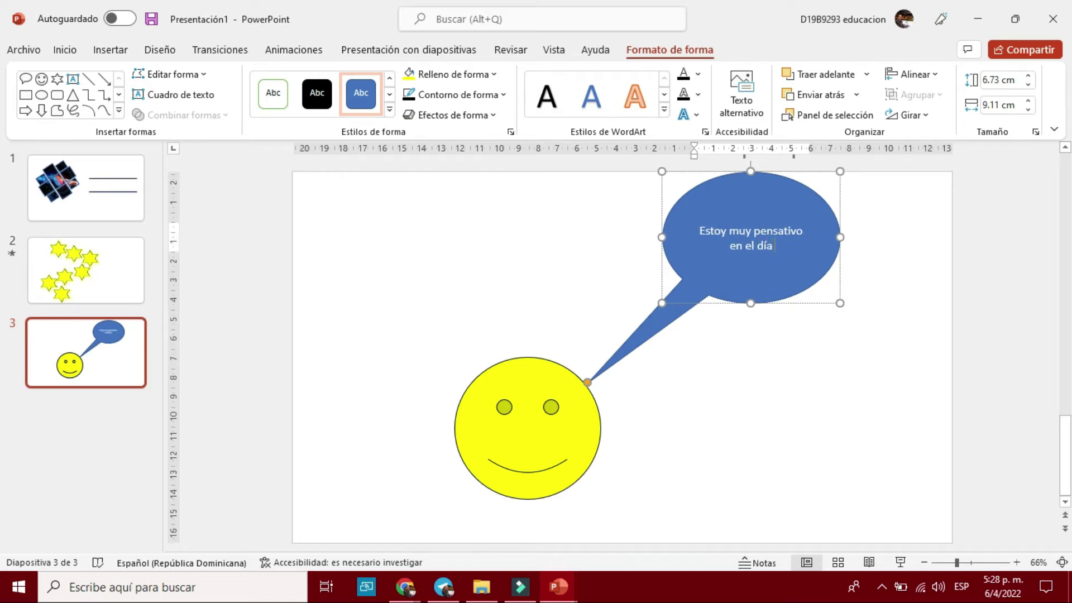
text( e)
text(e h)
text(oy)
click(787, 364)
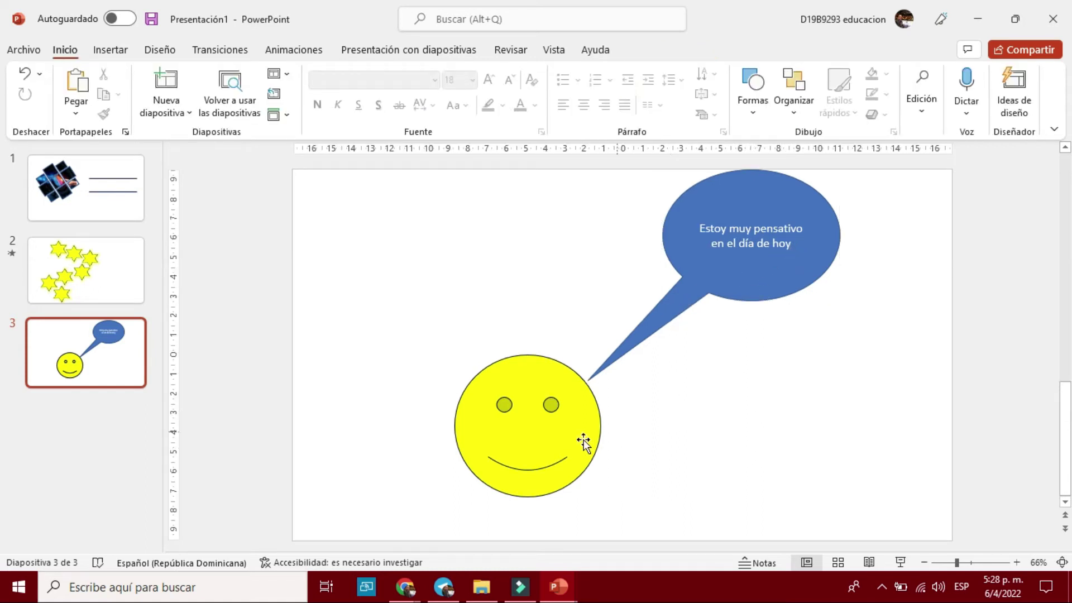
mouse_move(481, 587)
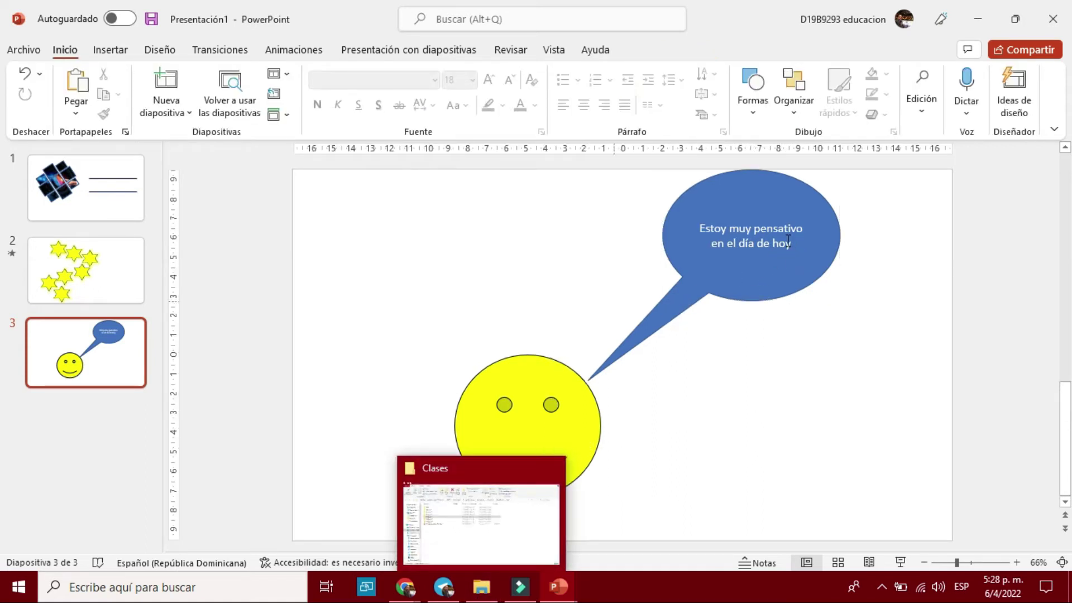
click(689, 259)
Browse shadow effects for the speech bubble, then dismiss them without applying and deselect
click(654, 49)
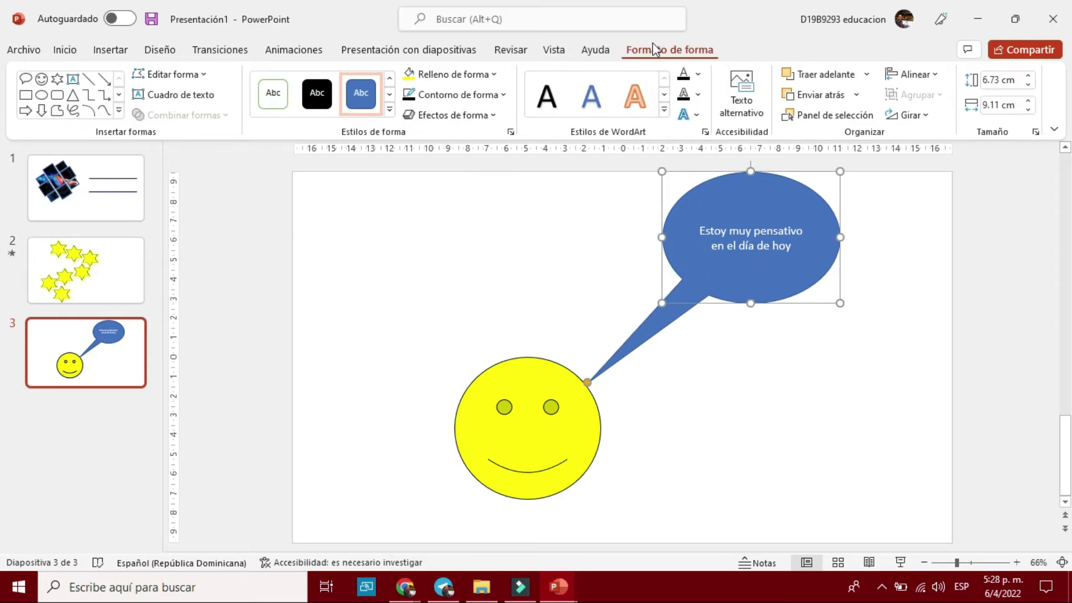
click(471, 116)
mouse_move(462, 186)
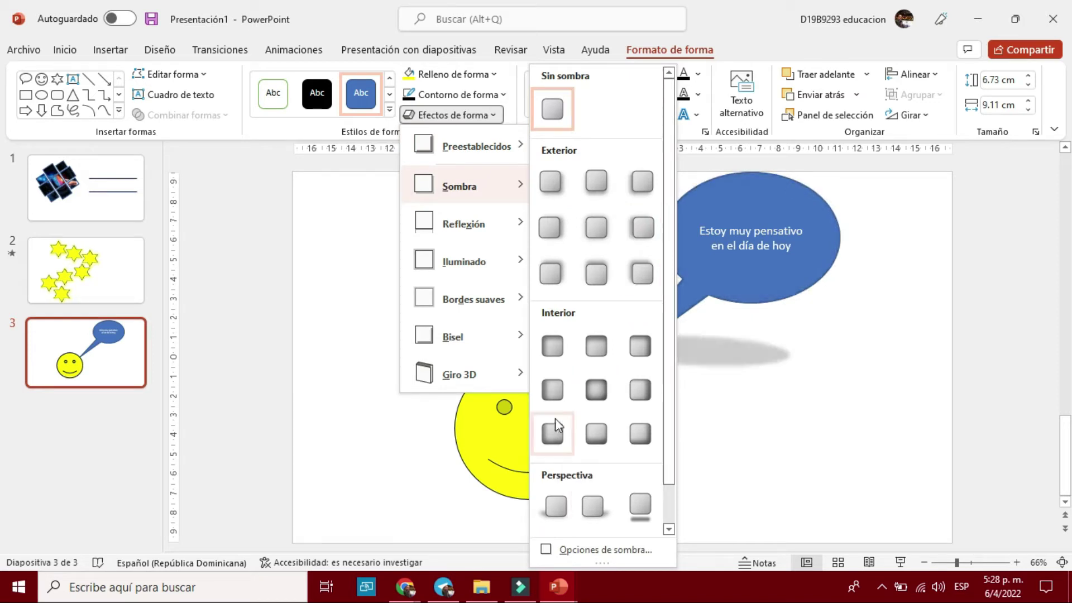
click(552, 390)
click(770, 434)
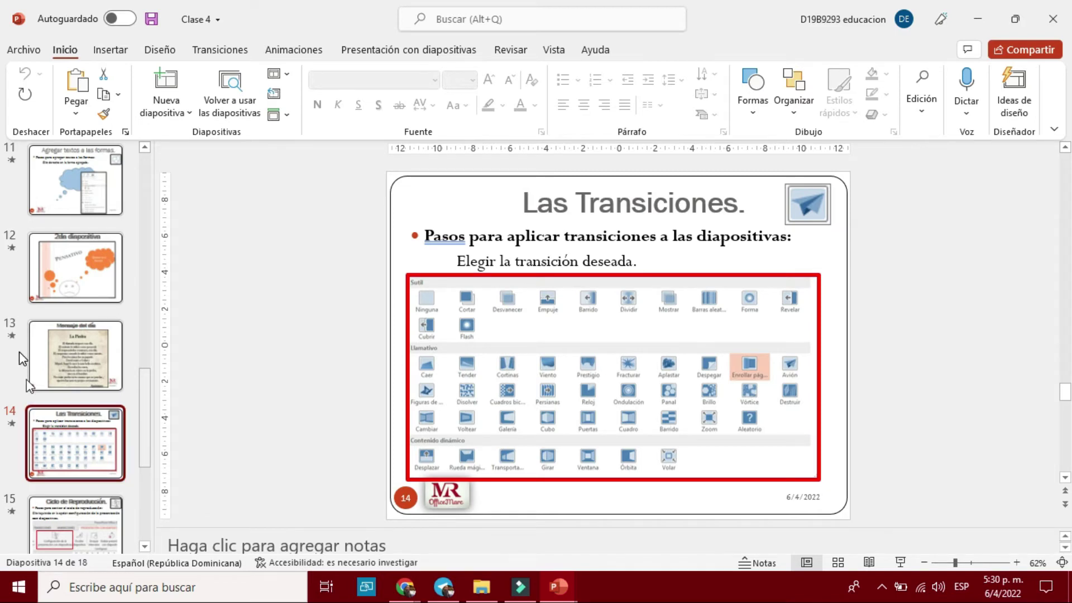
Scroll through the Clase 4 slide thumbnails, then switch back to Presentación1 with Alt+Tab
scroll(101, 385, down, 2)
scroll(101, 385, down, 1)
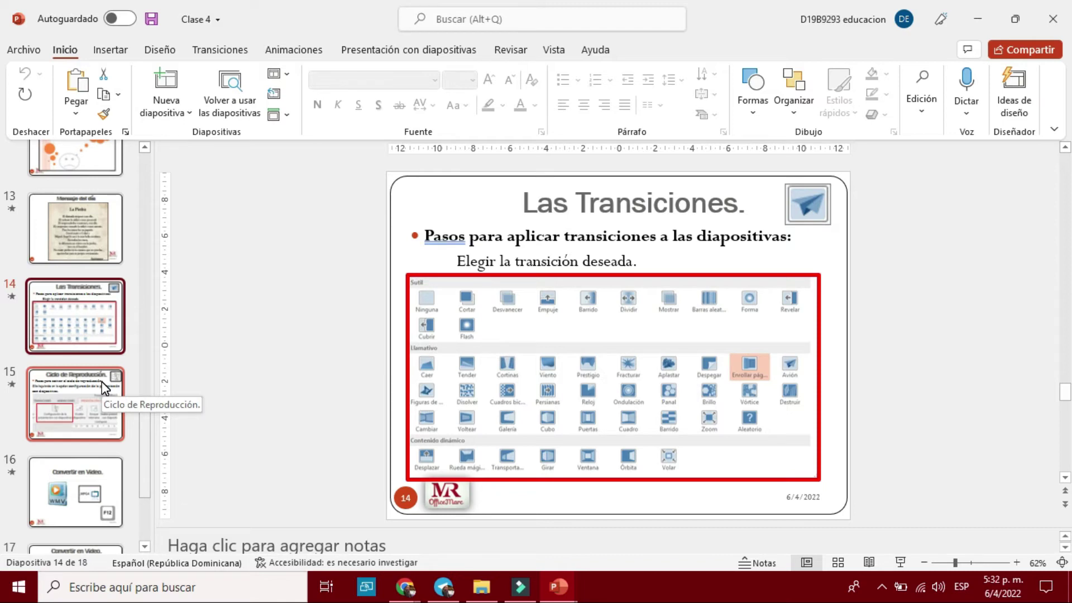
key(alt+Tab)
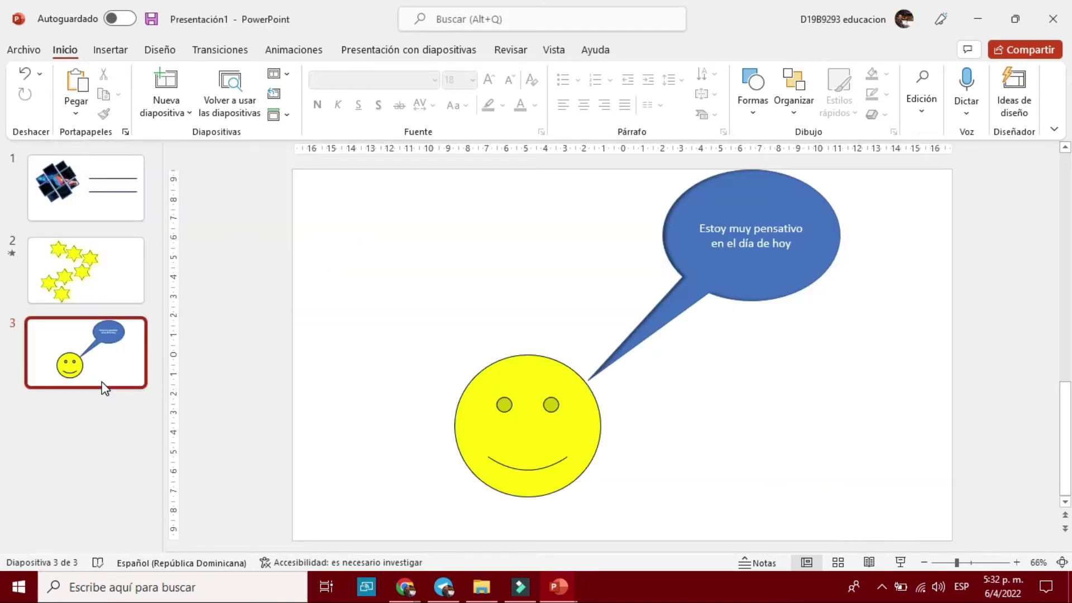
Select slide 1 and bring up its transition gallery under Transiciones
click(56, 192)
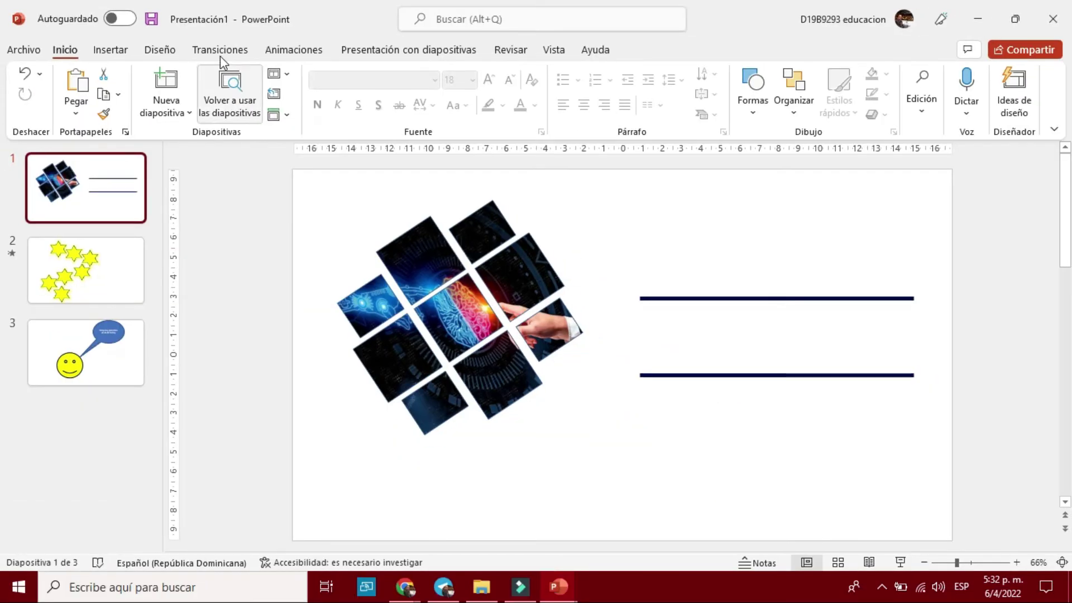
click(220, 55)
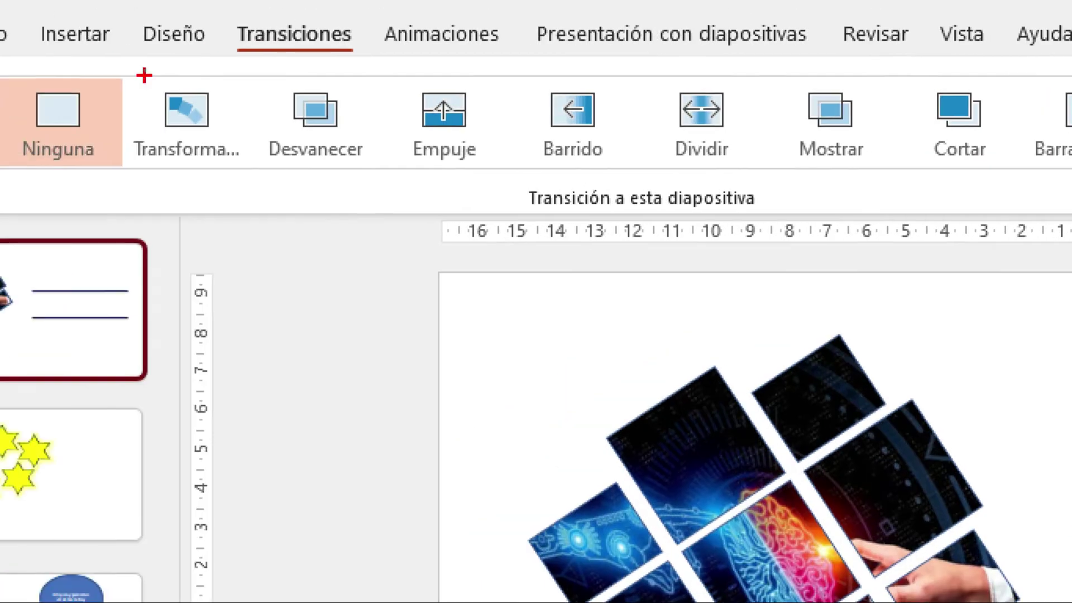
click(127, 74)
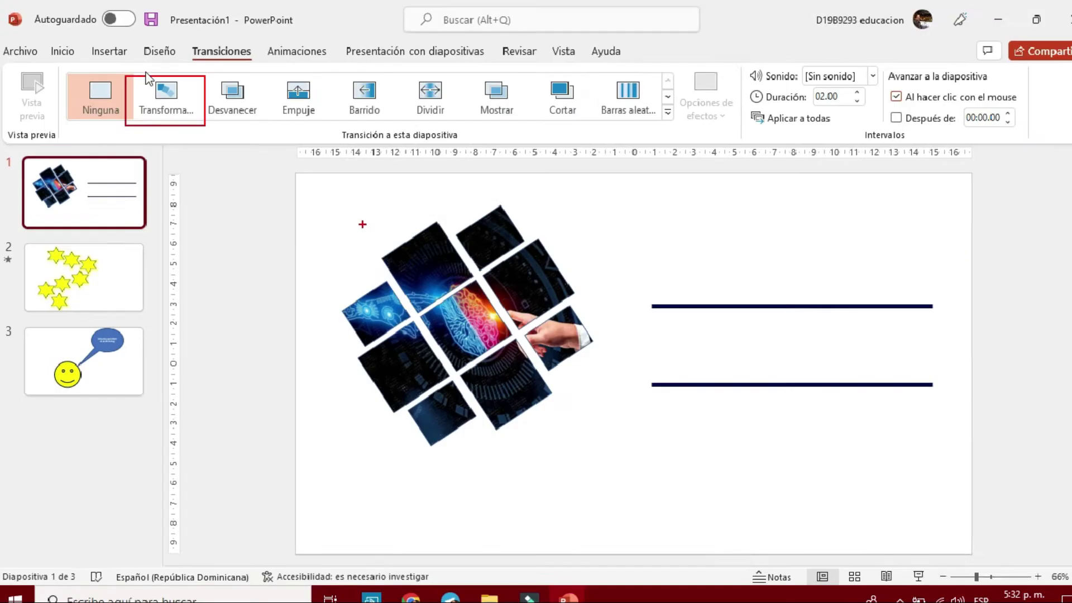
Preview the Vórtice transition on slide 1, then close the transitions gallery
click(656, 111)
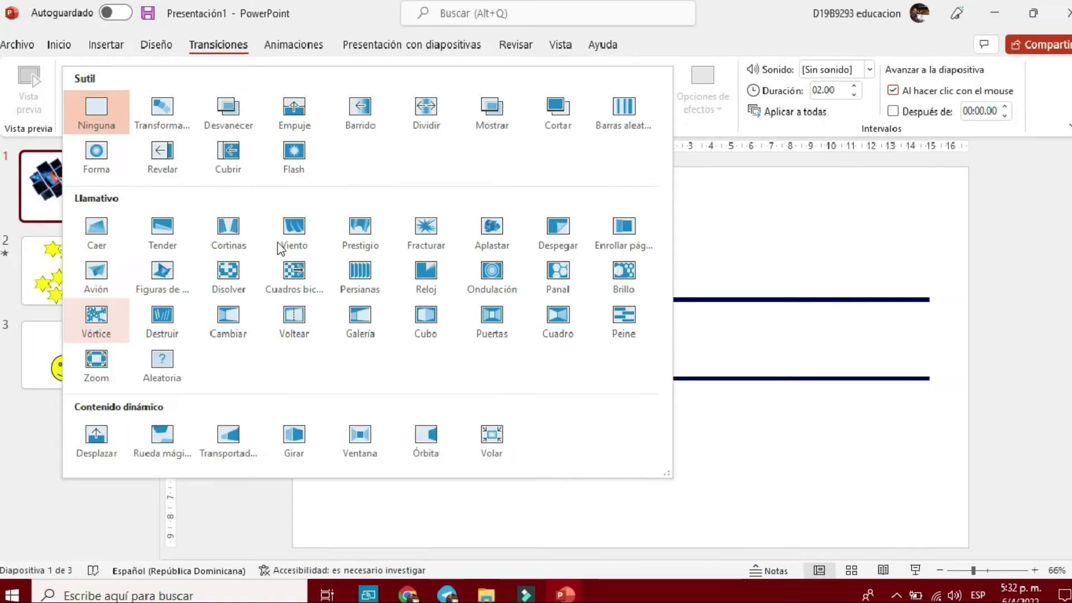
click(95, 313)
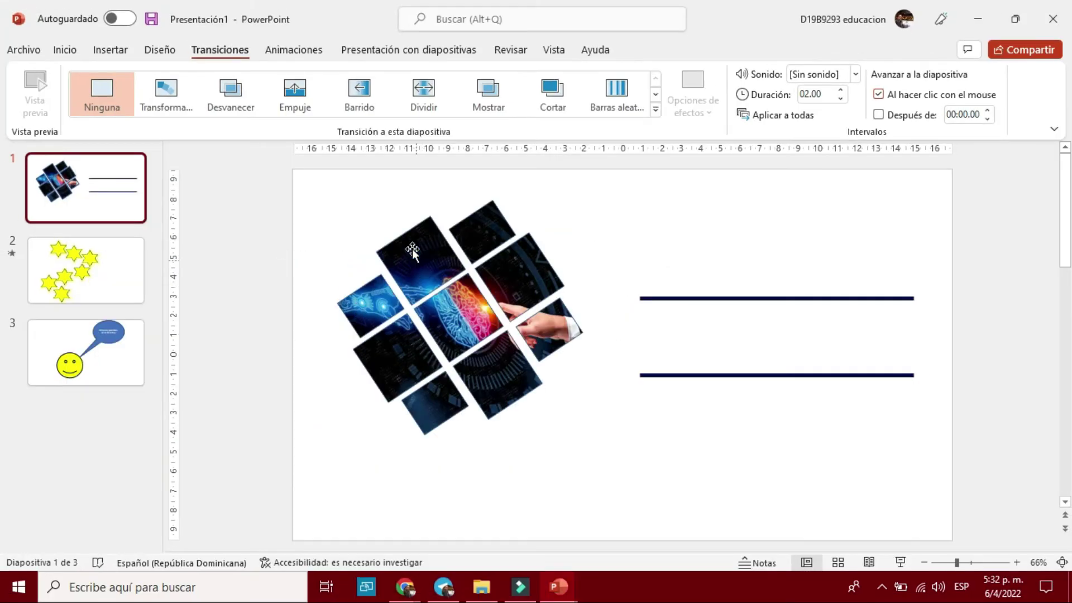
click(655, 110)
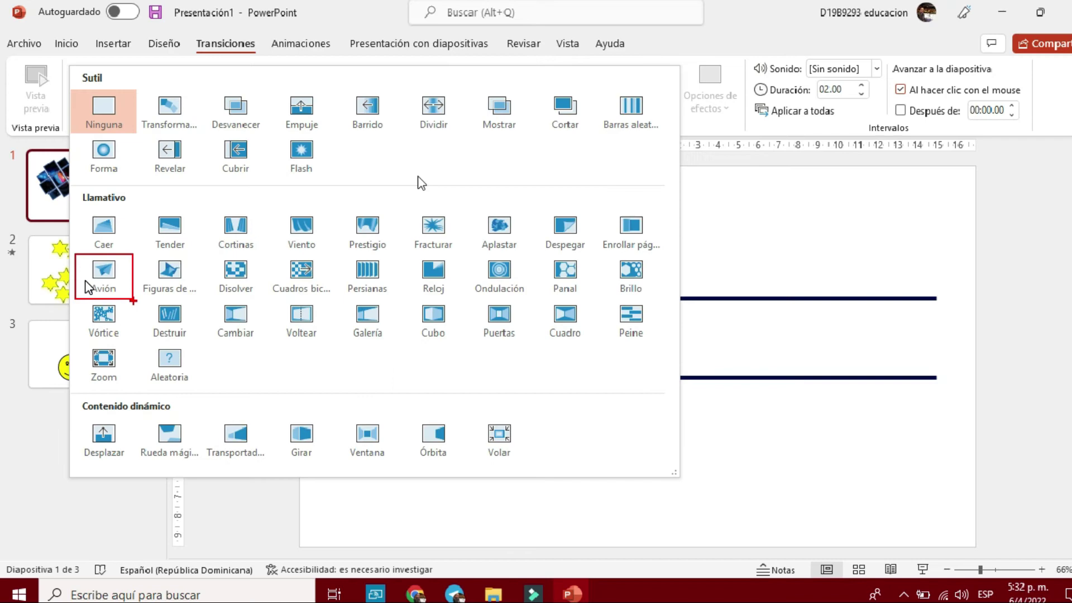
key(Escape)
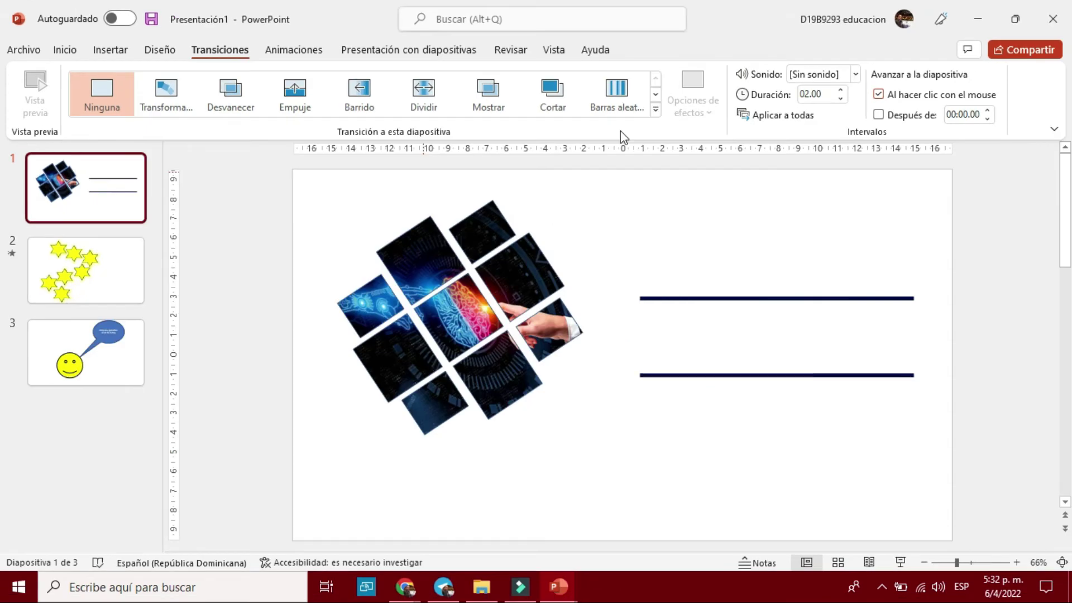
Choose the Avión transition and apply it to all slides
click(655, 109)
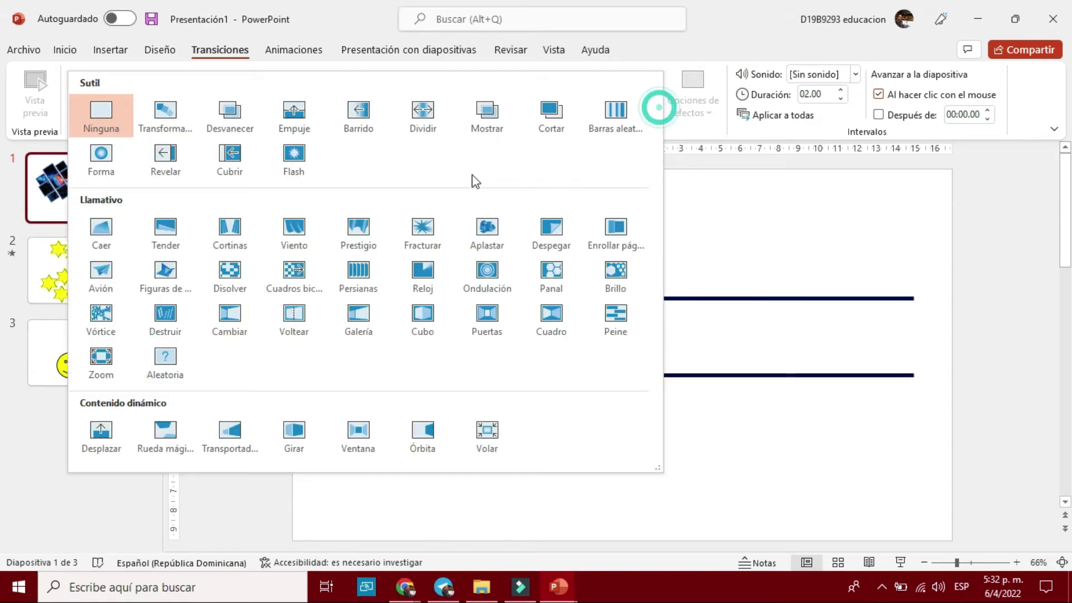
click(113, 275)
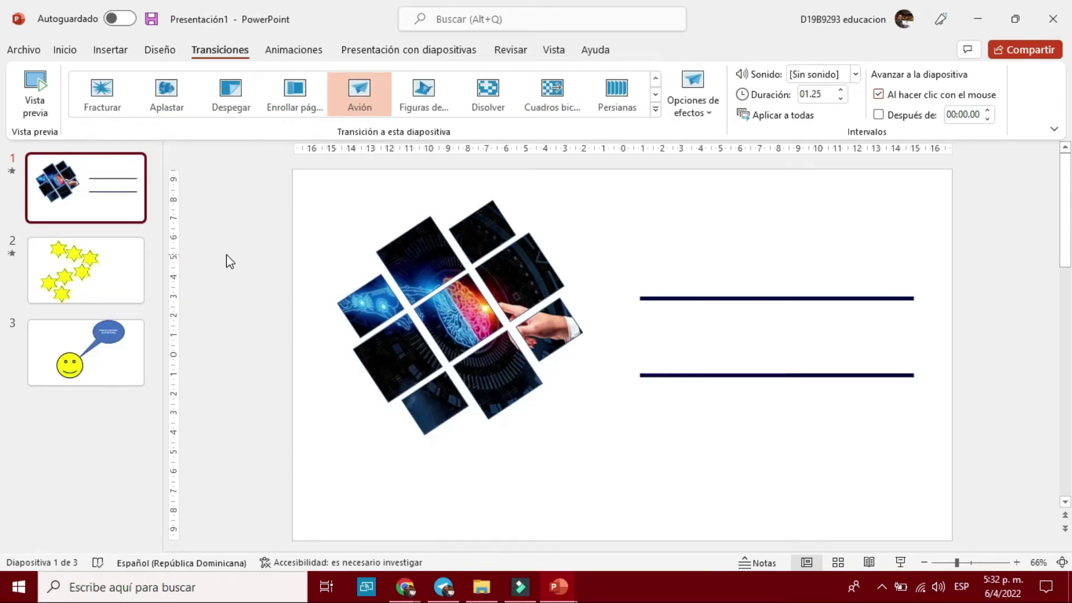
click(802, 114)
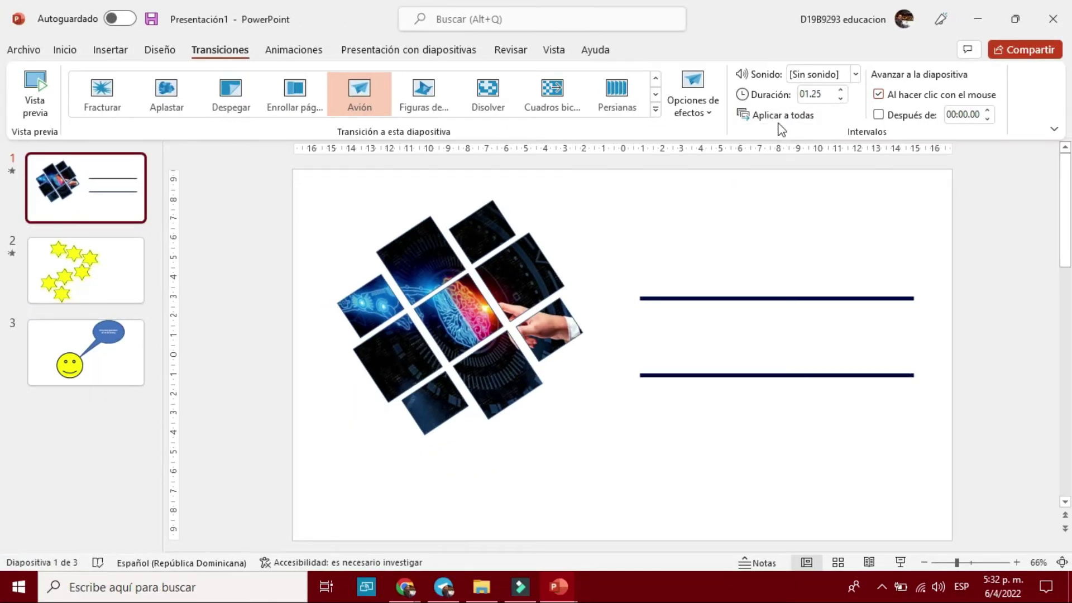
click(779, 119)
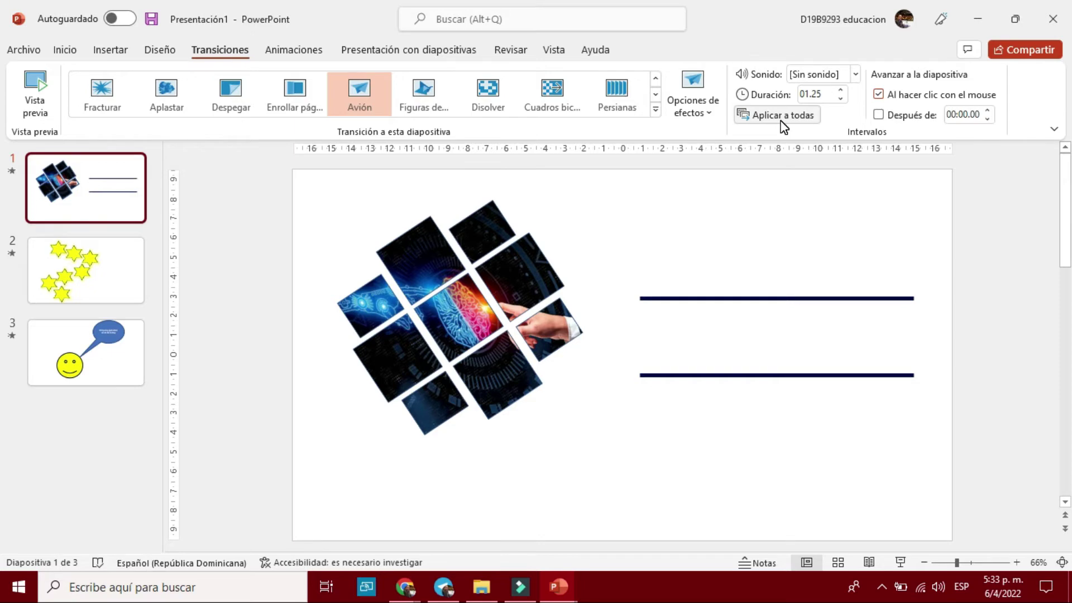
Play the slideshow from slide 1 through the stars and smiley-face slides, then exit to editing
key(F5)
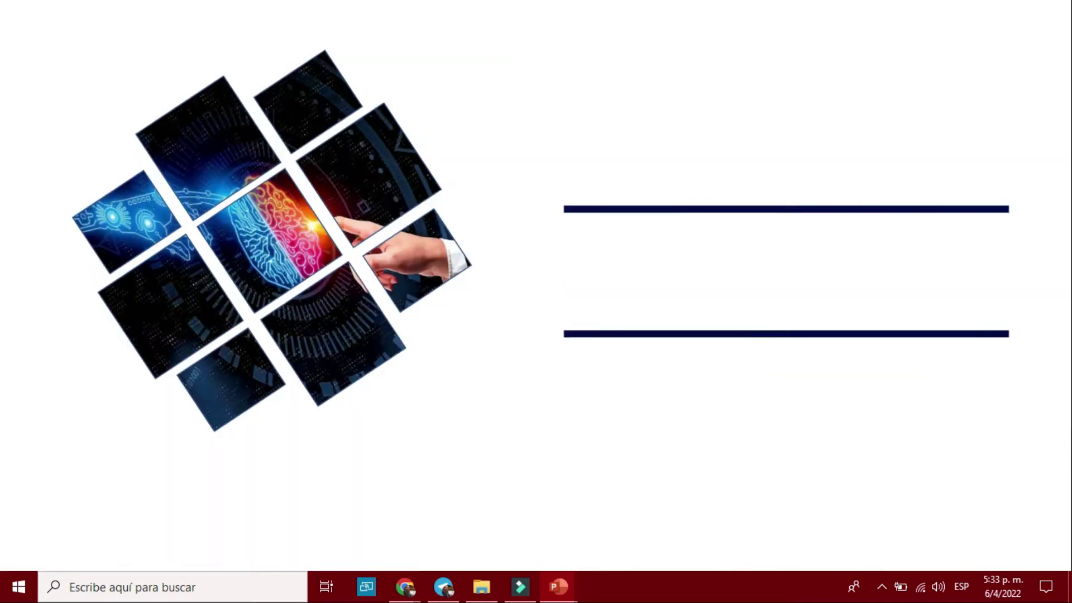
key(Right)
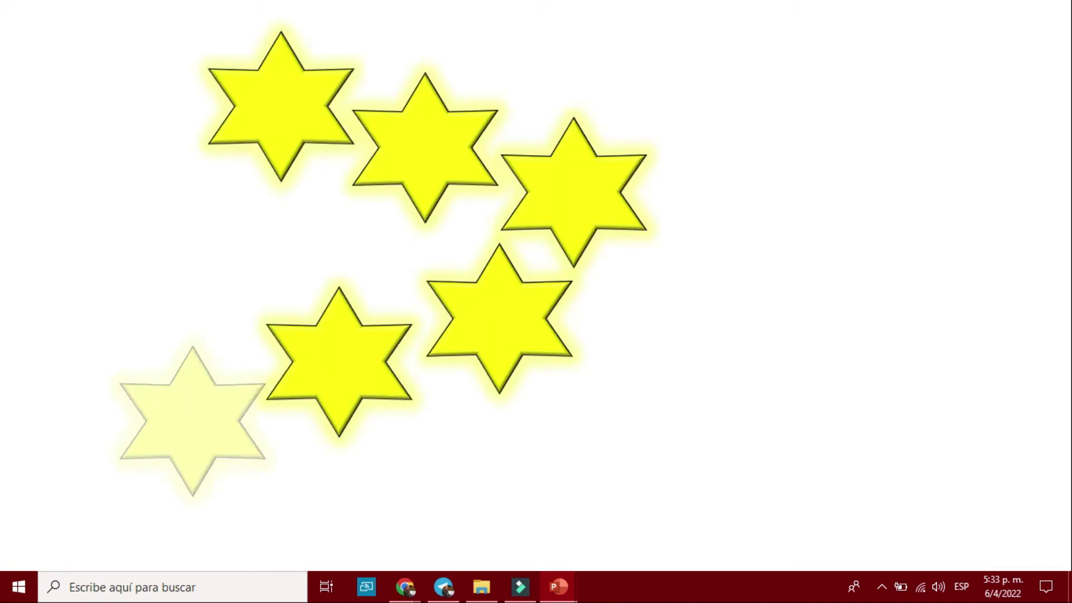
key(Right)
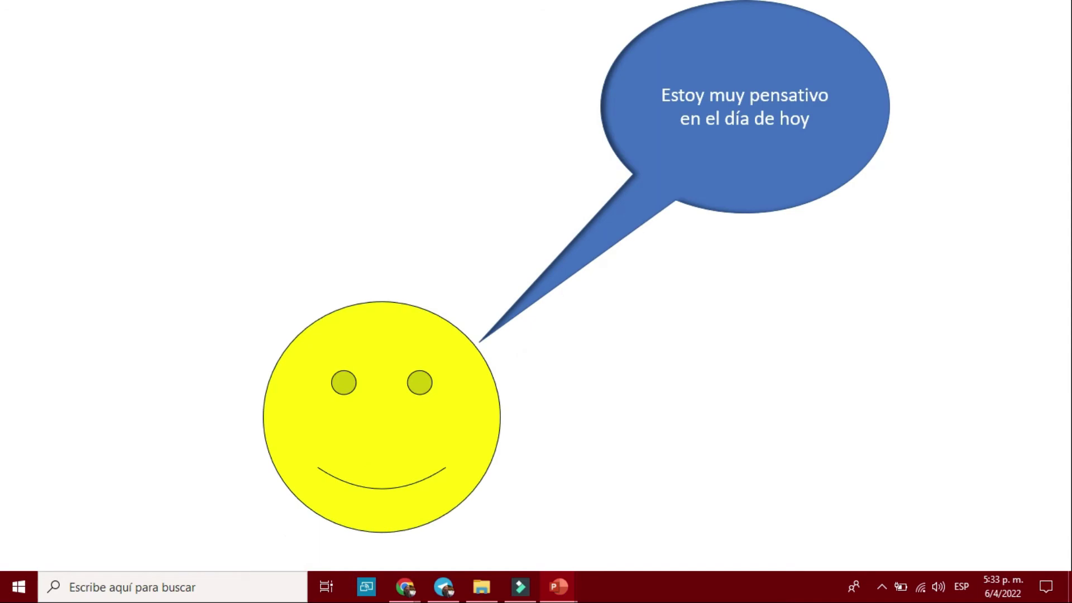
key(Escape)
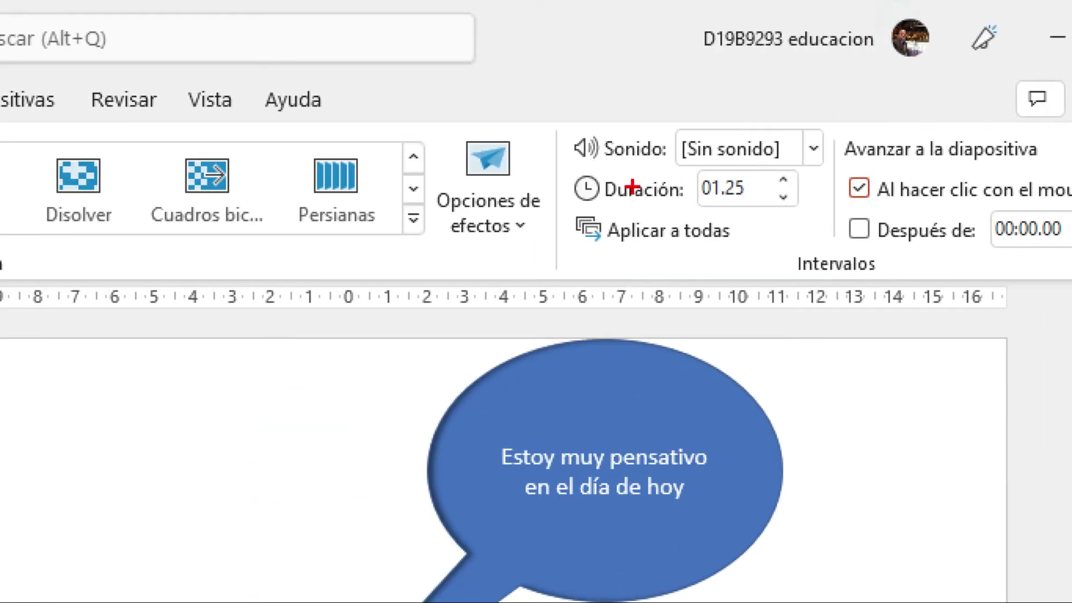
drag(555, 158, 809, 215)
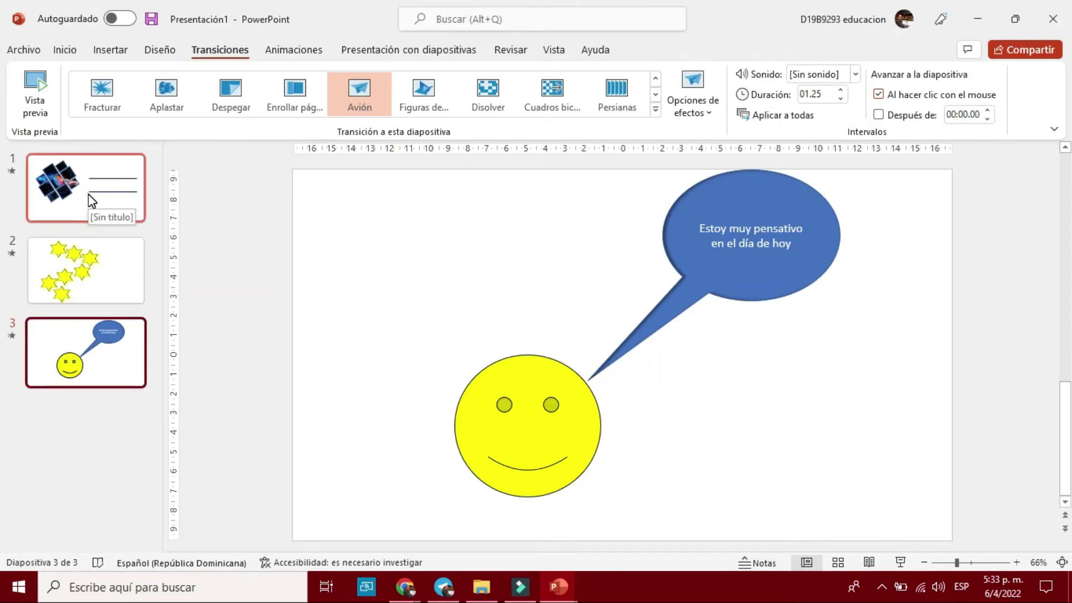
Change slide 1's transition to Despegar
click(85, 198)
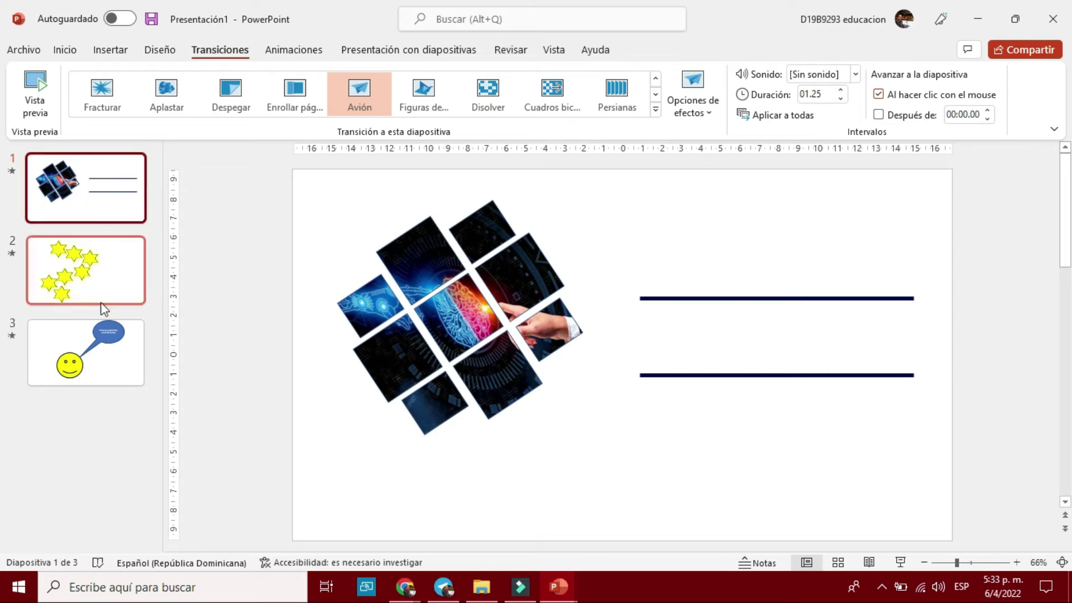
click(80, 177)
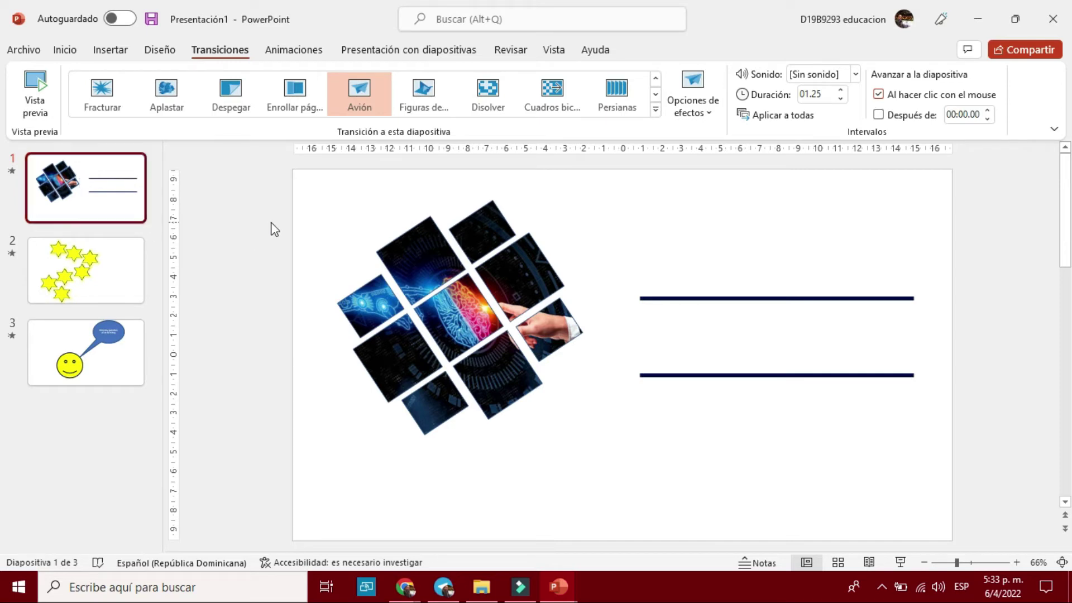
click(233, 108)
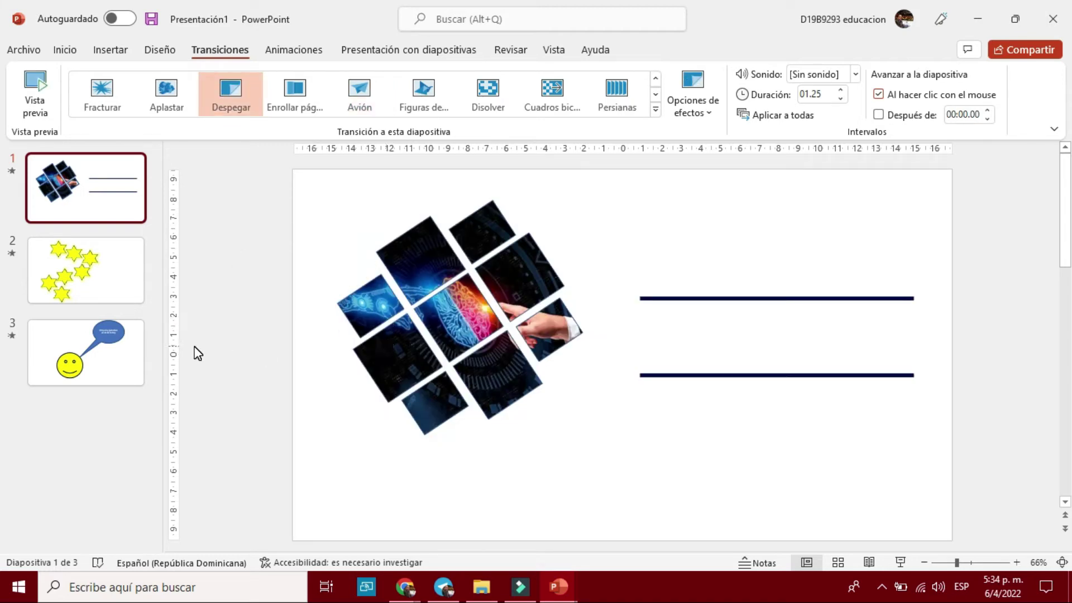
Give the stars slide Persianas and the smiley slide Enrollar página, then return to slide 1
click(84, 275)
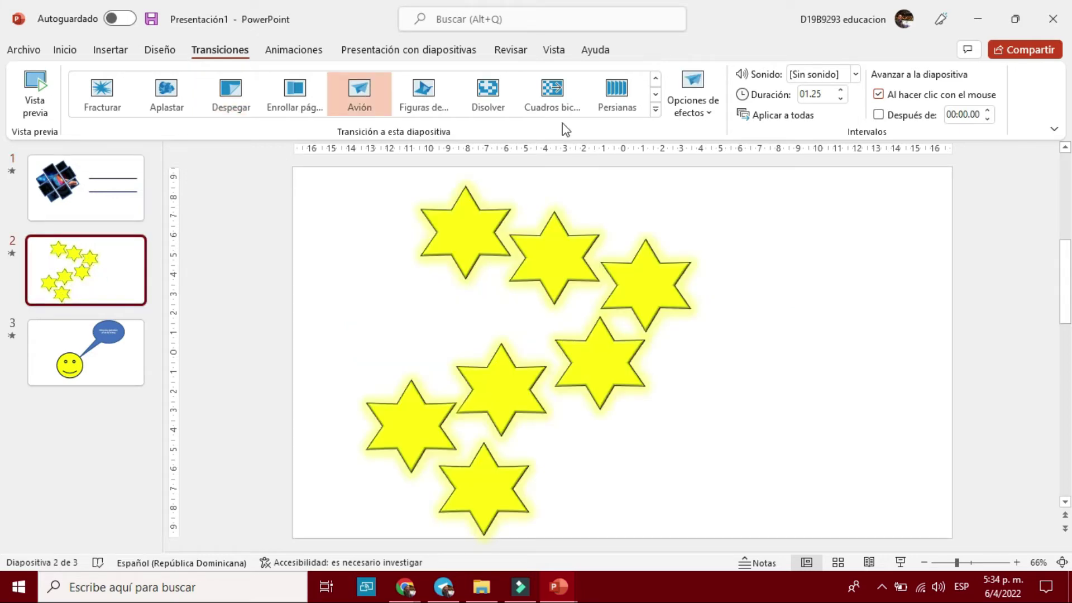
click(623, 107)
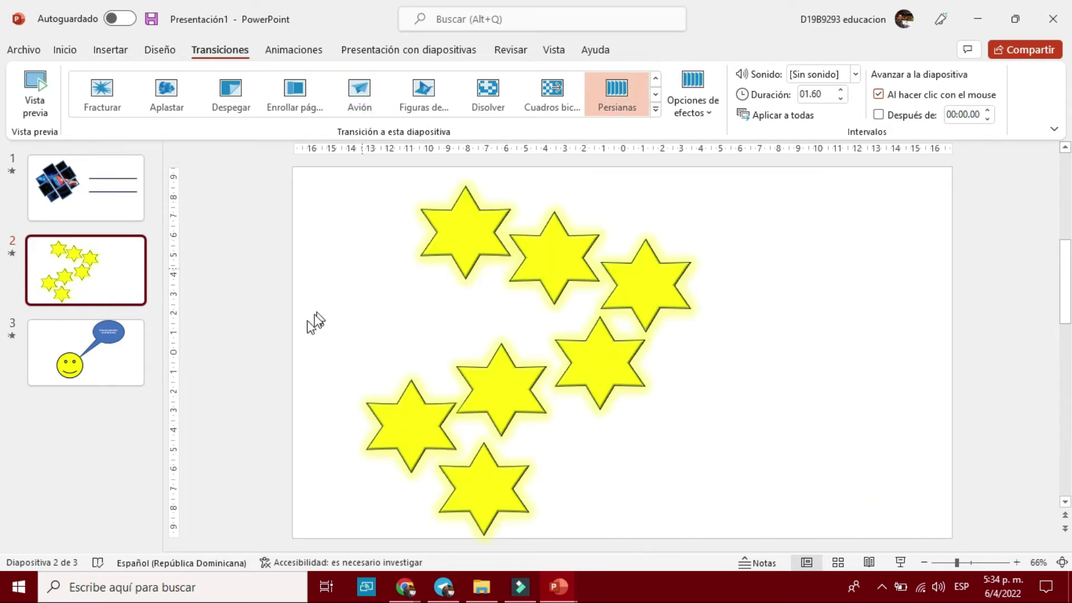
click(68, 367)
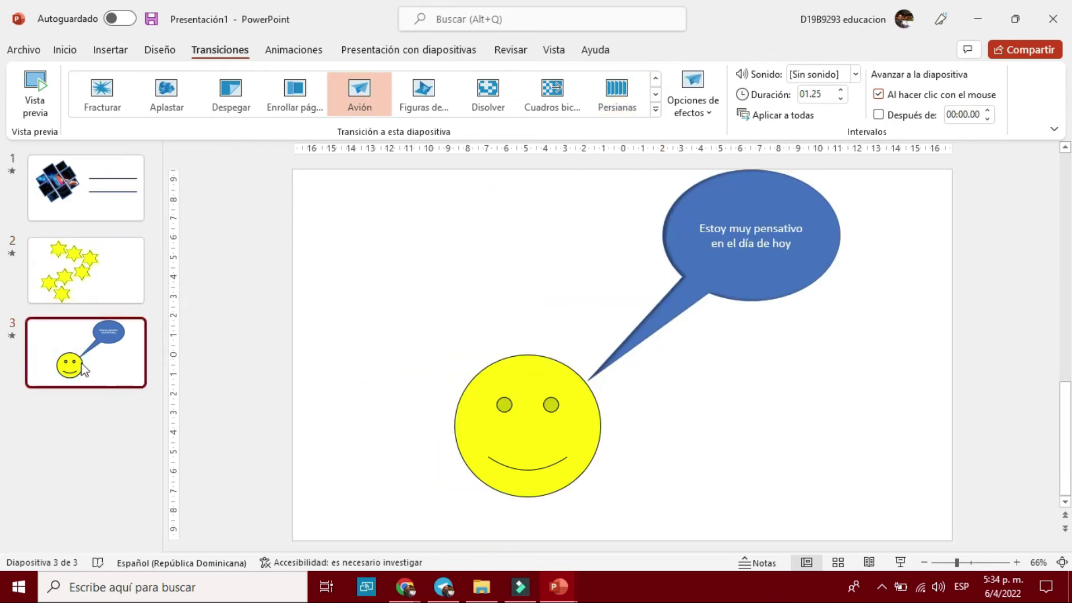
click(303, 96)
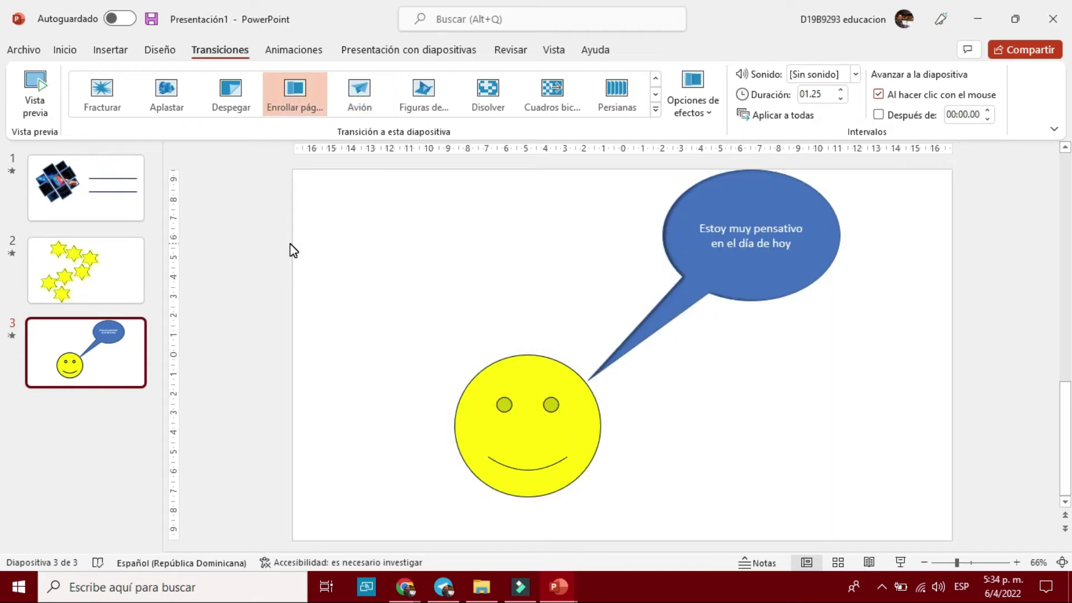
click(116, 190)
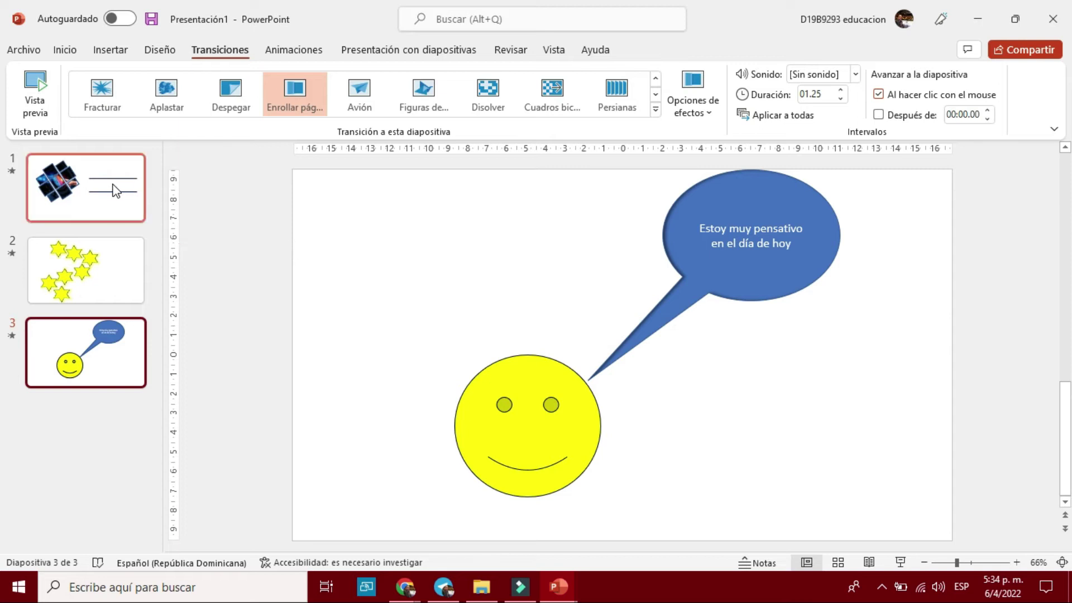
key(F5)
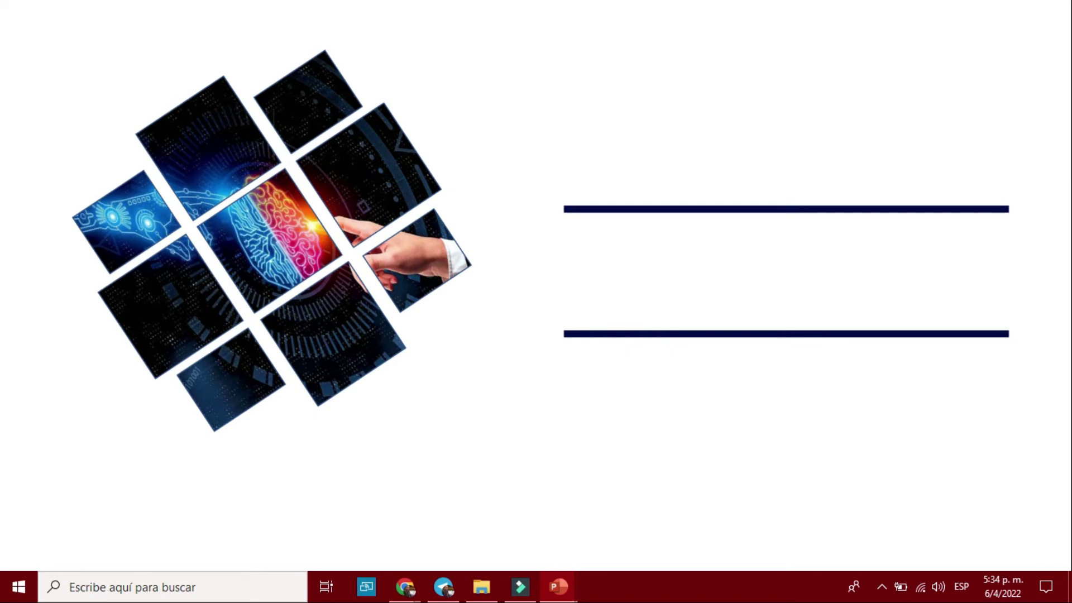
key(Right)
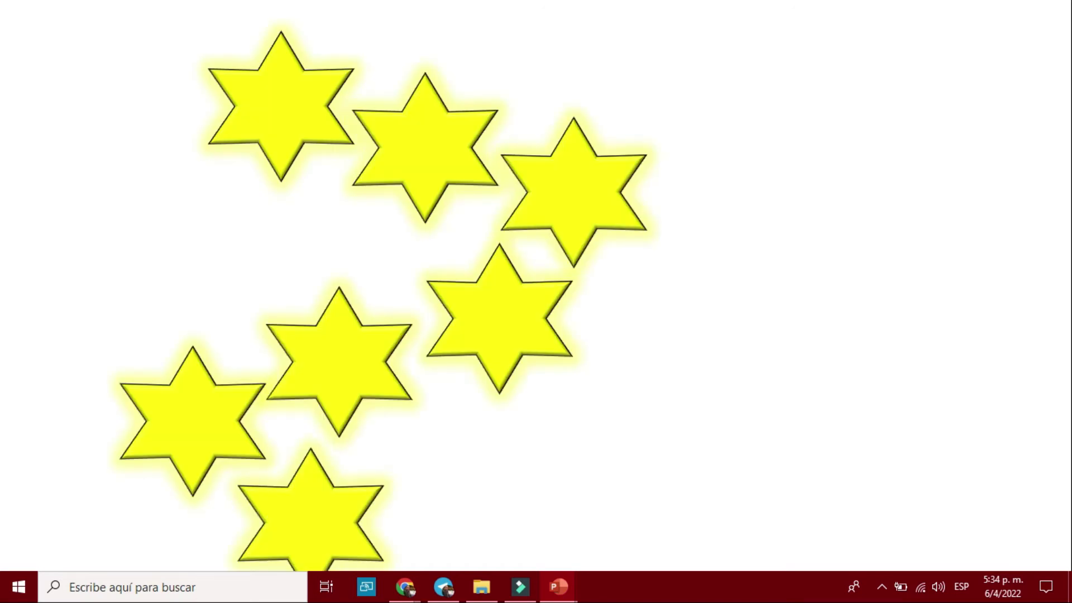
key(Right)
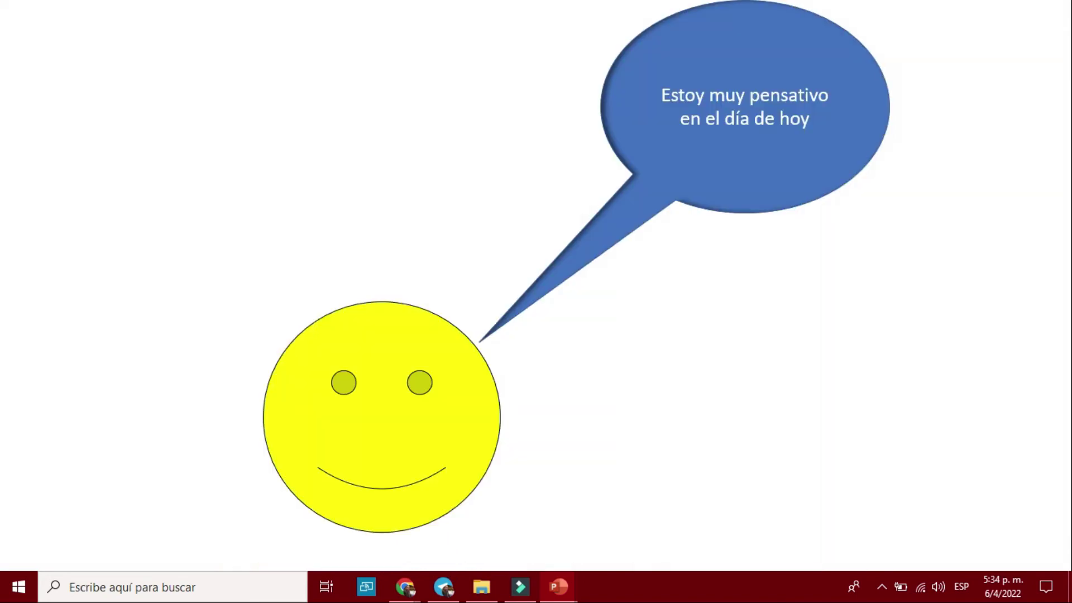
key(Escape)
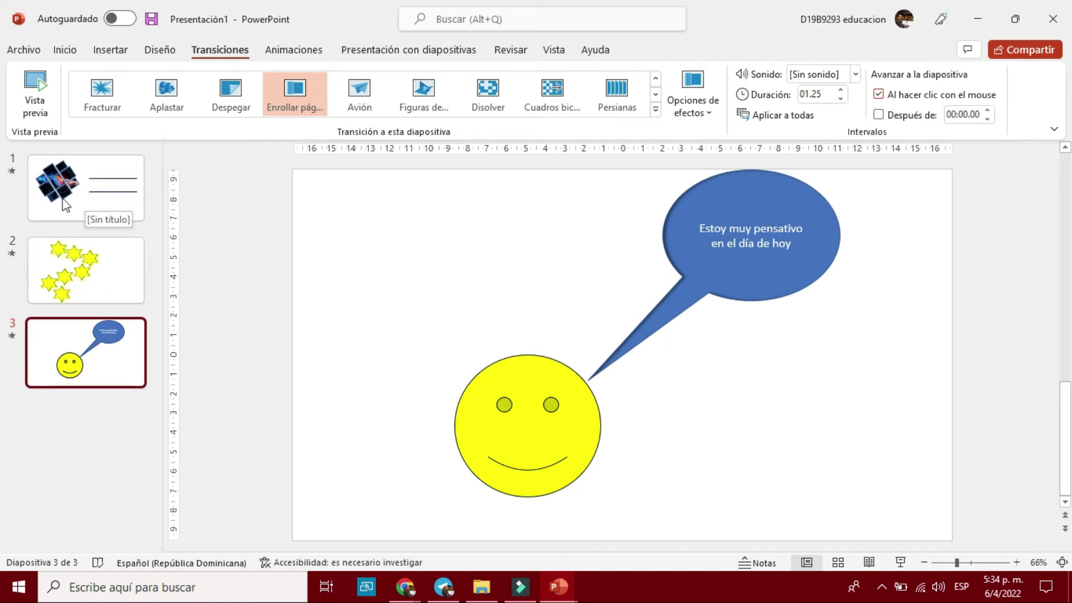
Review the transition settings of slides 1, 2 and 3, ending back on slide 1
click(87, 198)
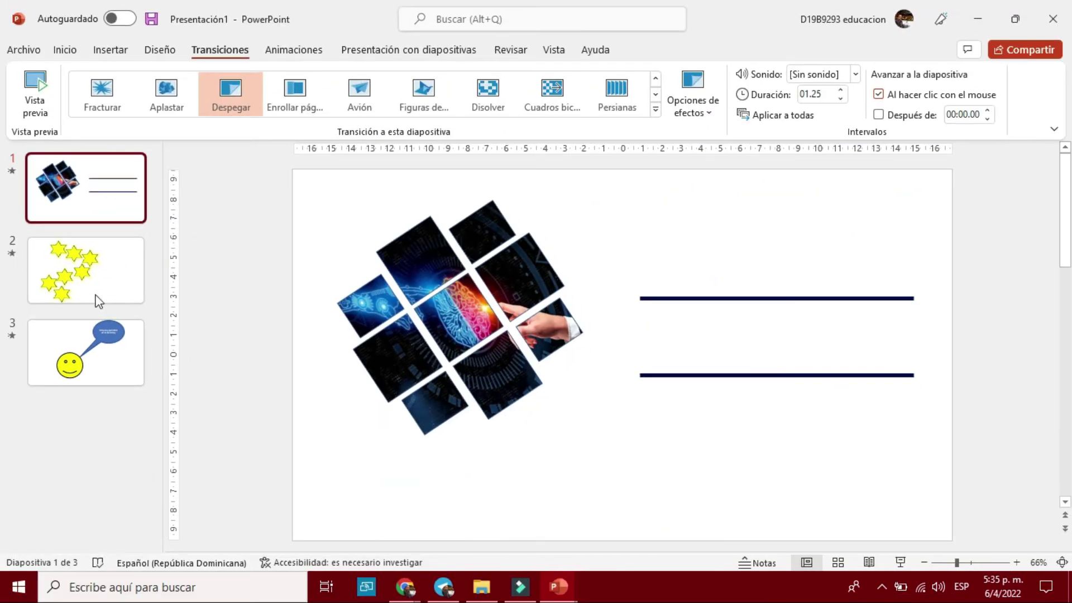
click(70, 262)
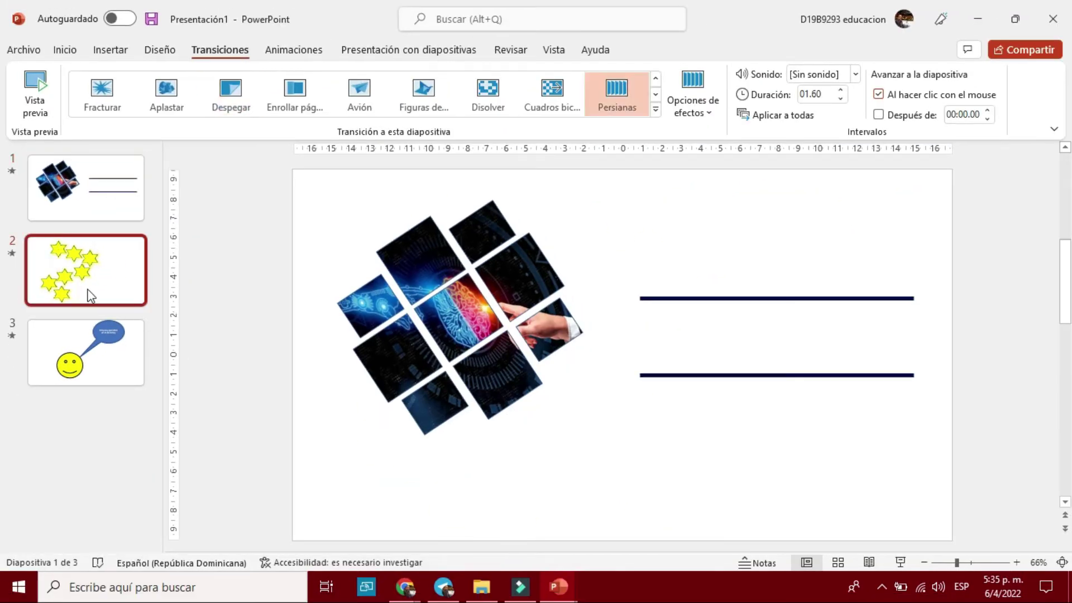
click(82, 343)
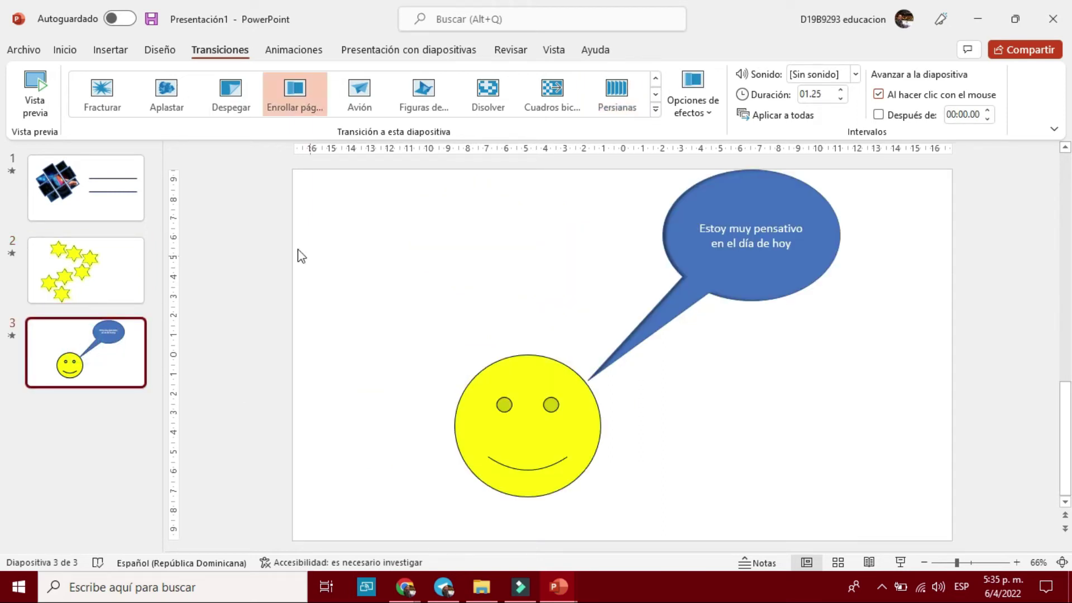
click(92, 202)
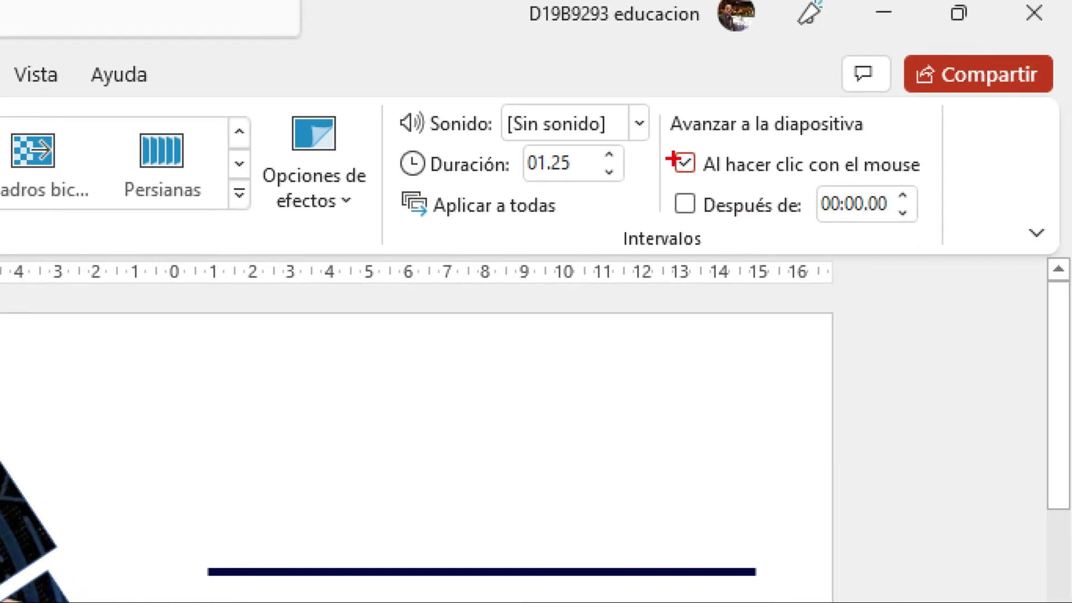
drag(661, 173, 924, 238)
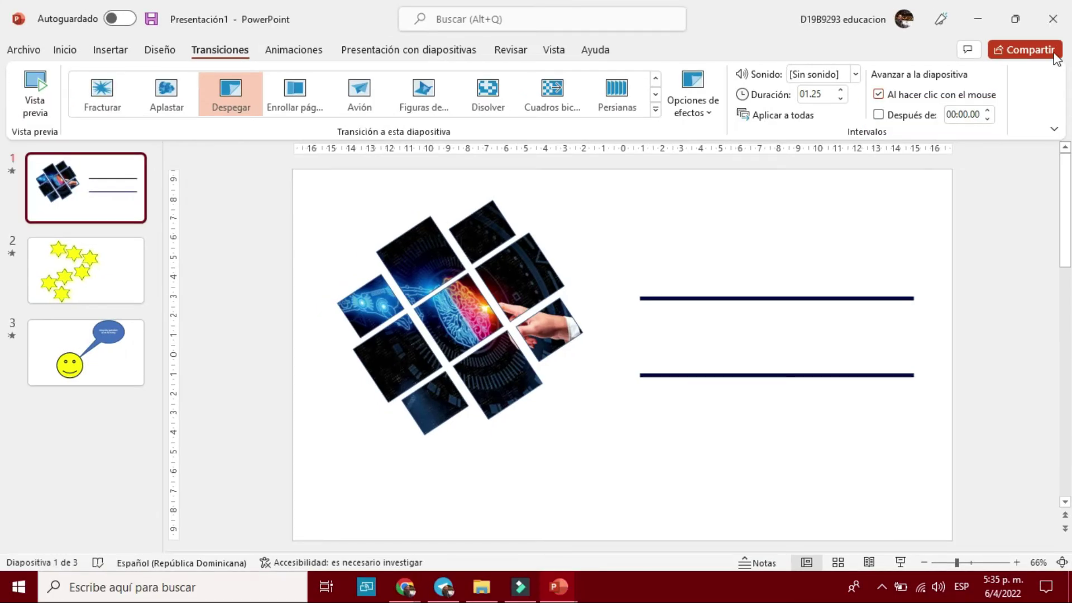
Turn on Después de for slide 1 and raise its advance delay
click(989, 111)
click(989, 111)
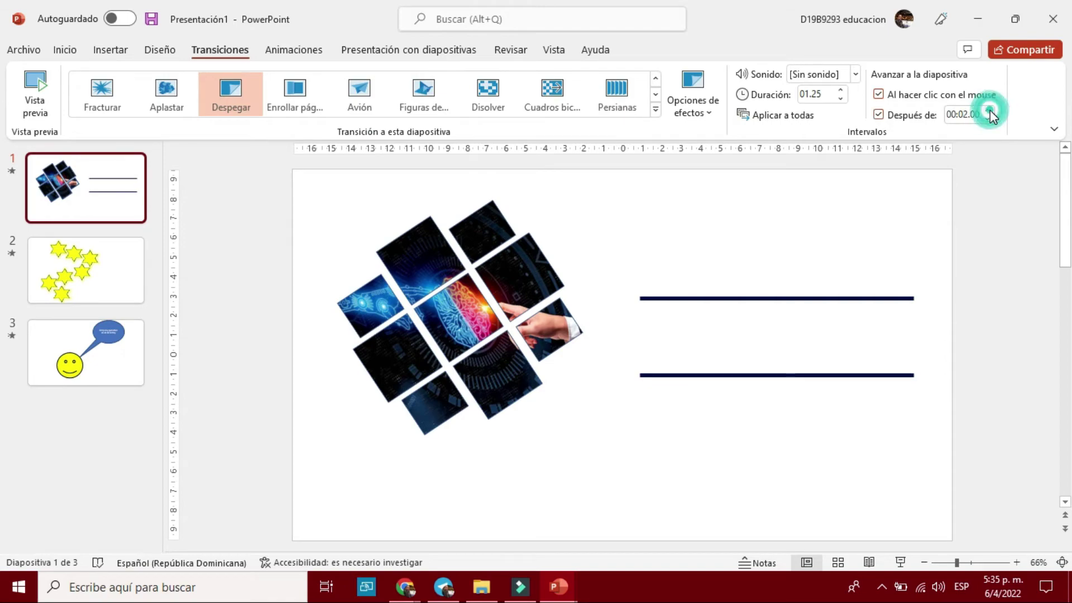
click(989, 111)
click(989, 111)
click(989, 111)
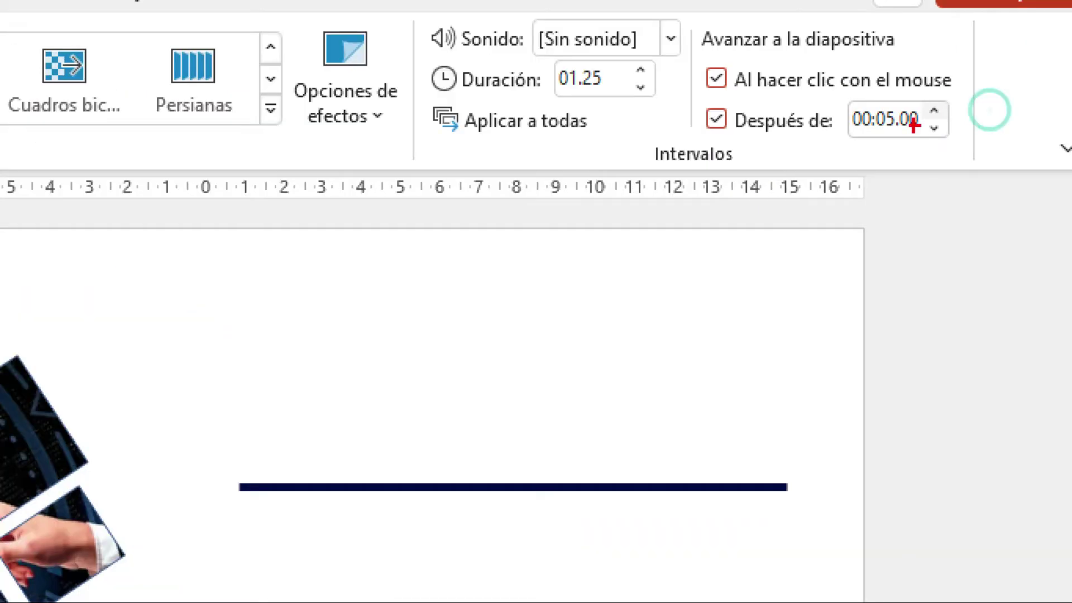
drag(701, 90, 963, 148)
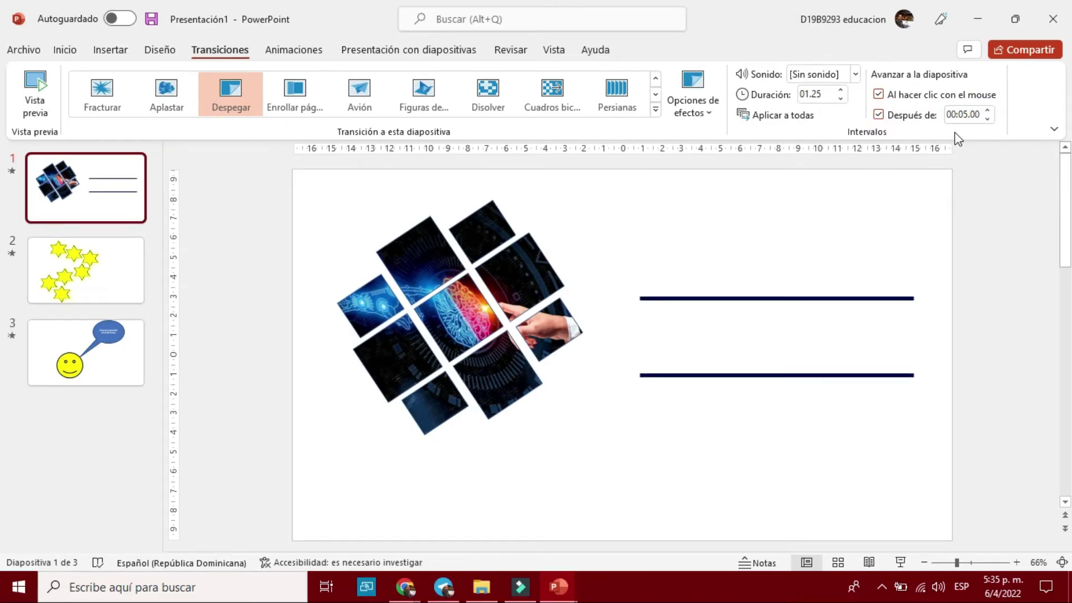
Check the star slide's timing, then set slide 1 to 00:02.00 and apply to all slides
click(60, 293)
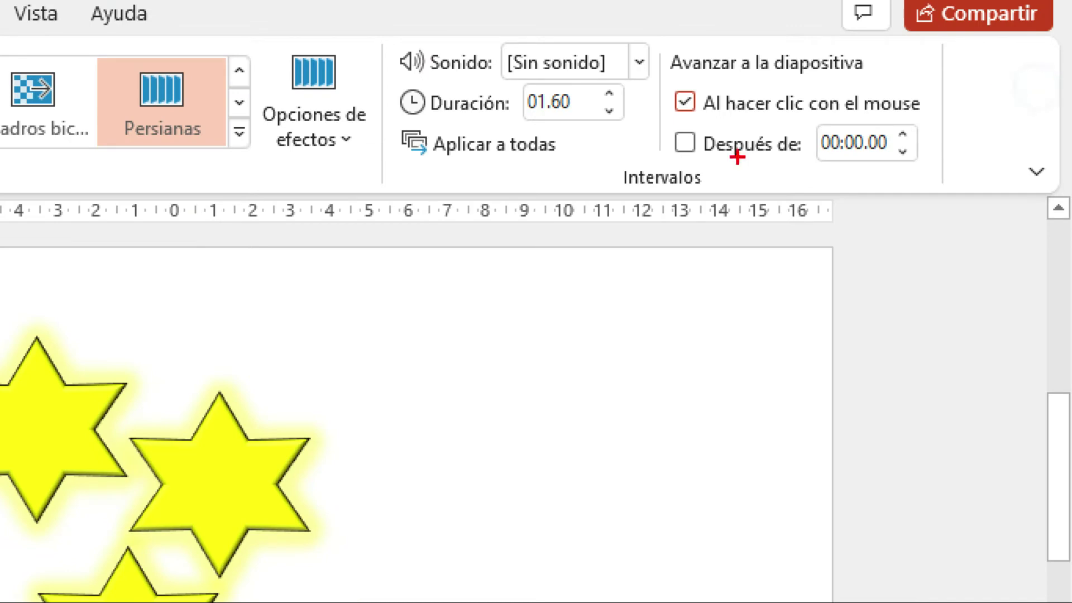
drag(651, 112, 895, 149)
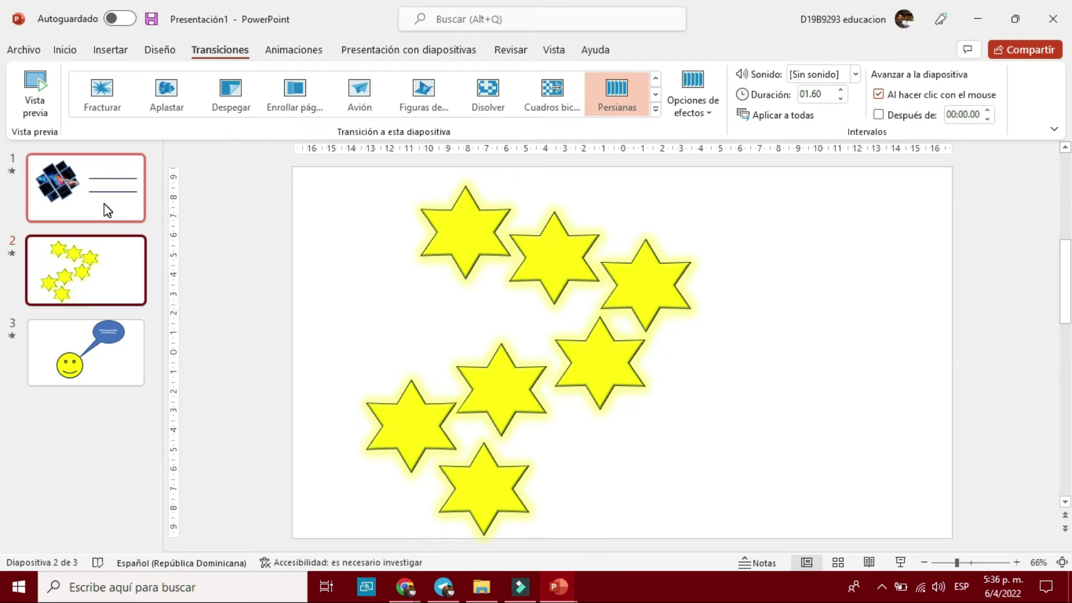
click(125, 193)
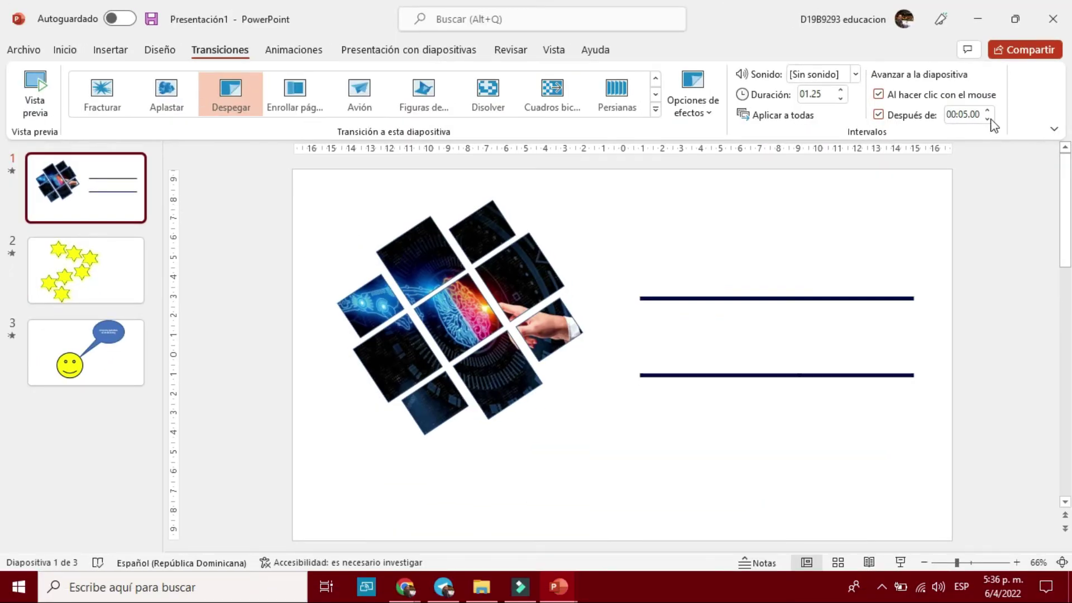
click(988, 119)
click(987, 118)
click(987, 118)
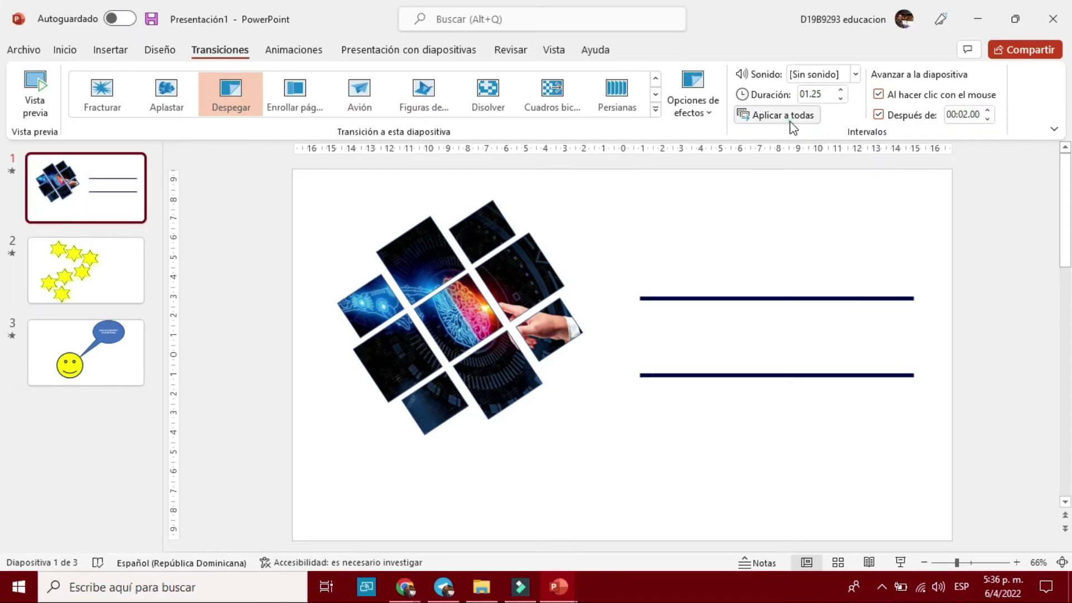
click(791, 123)
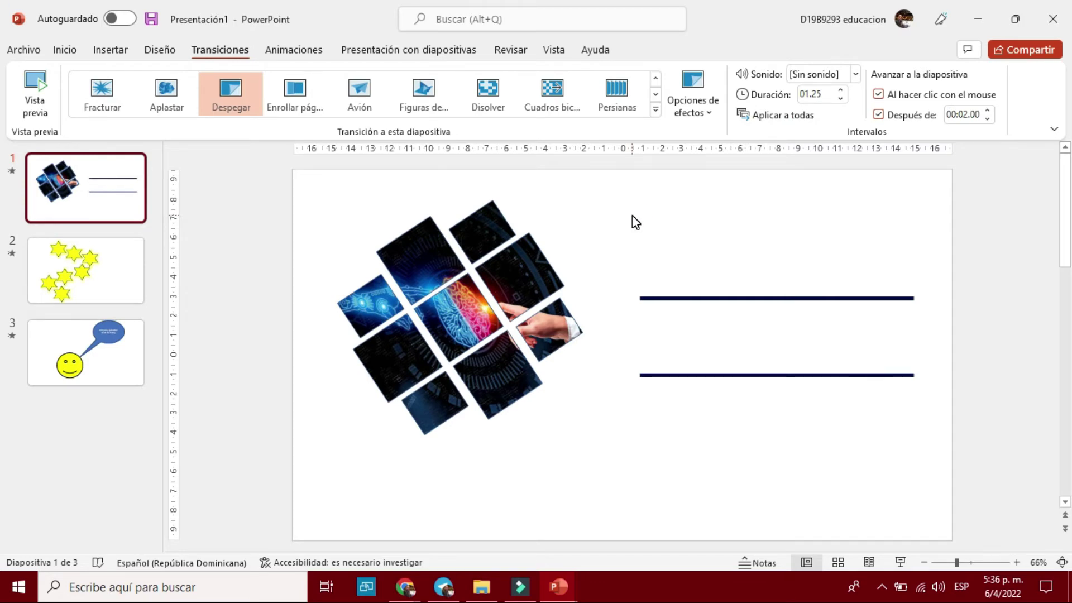
Run the slideshow, let it auto-advance to the end, and exit from the black end screen
key(F5)
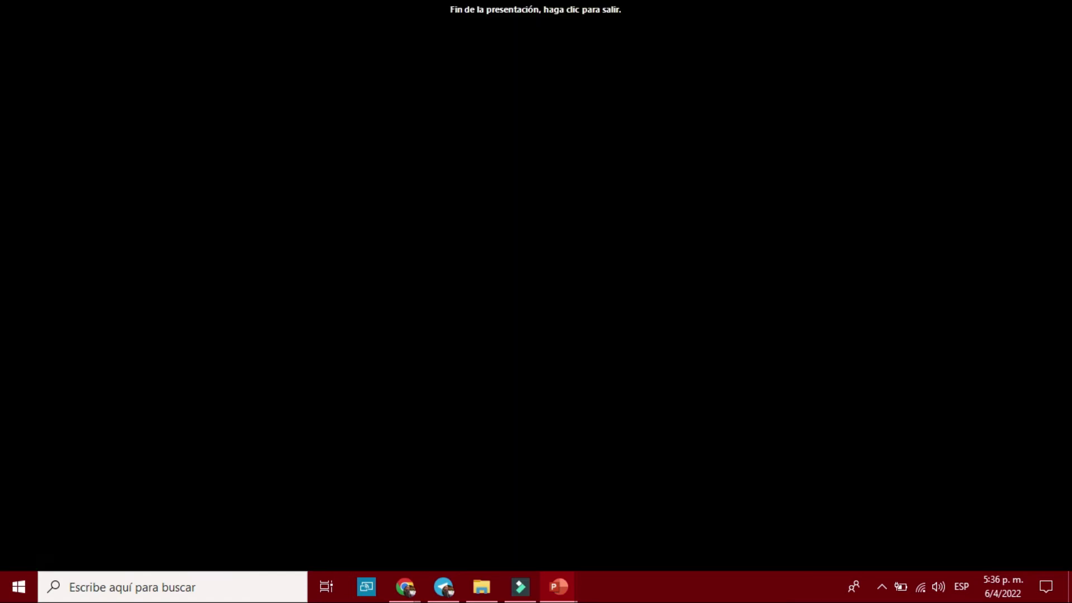
click(633, 219)
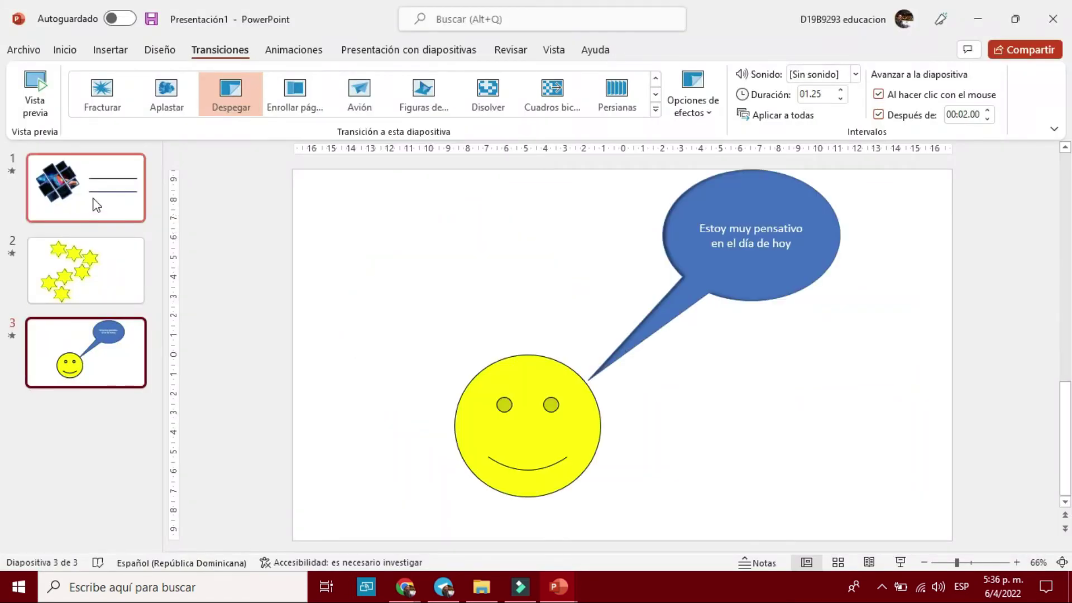
Set slide 1's automatic advance to 00:05.00
click(96, 205)
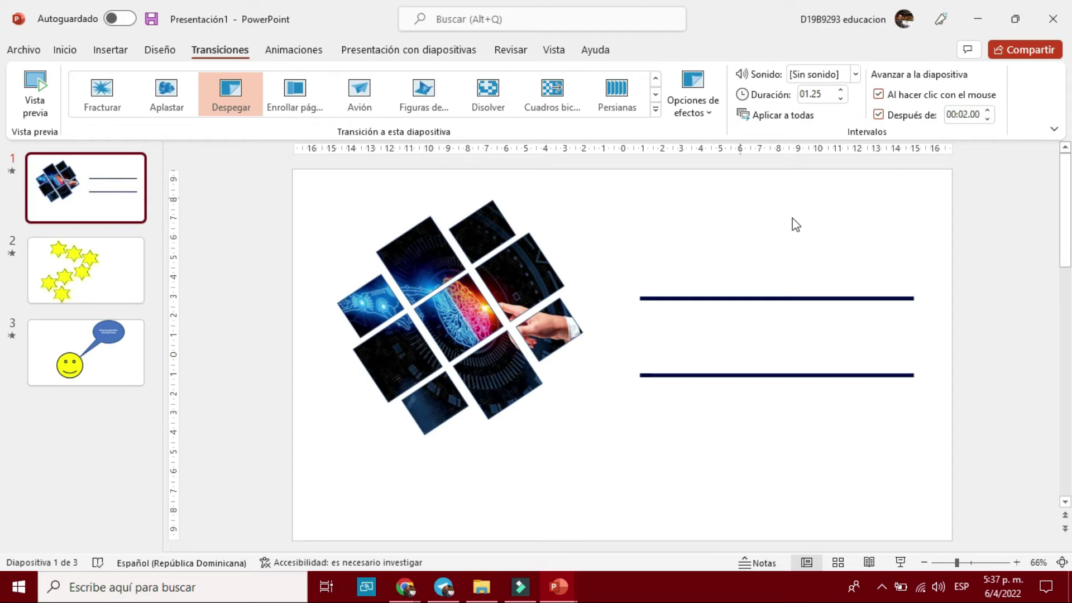
click(997, 106)
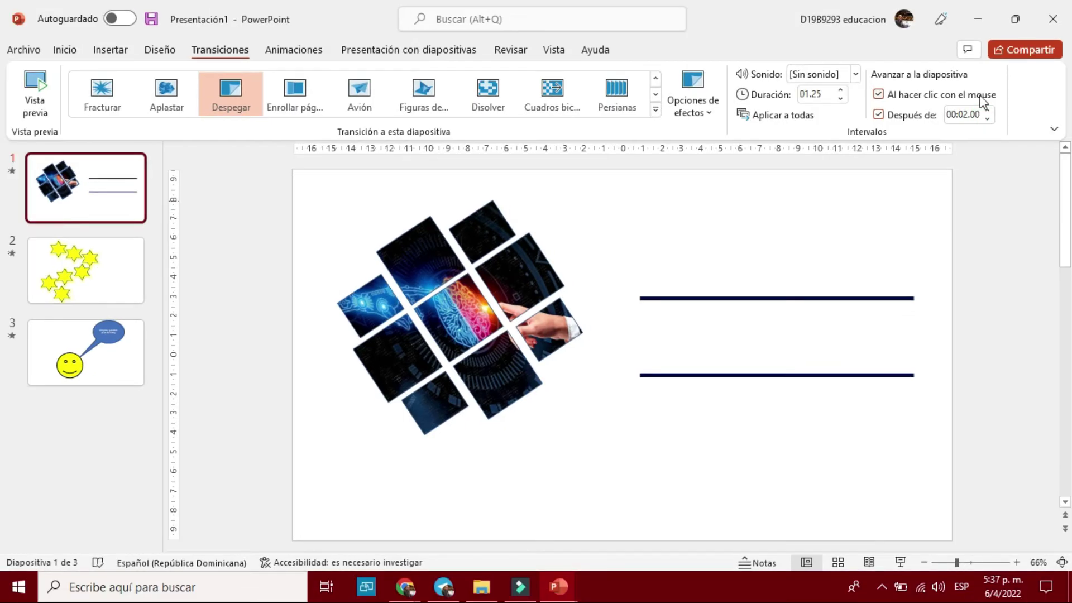
click(987, 109)
click(986, 110)
click(986, 109)
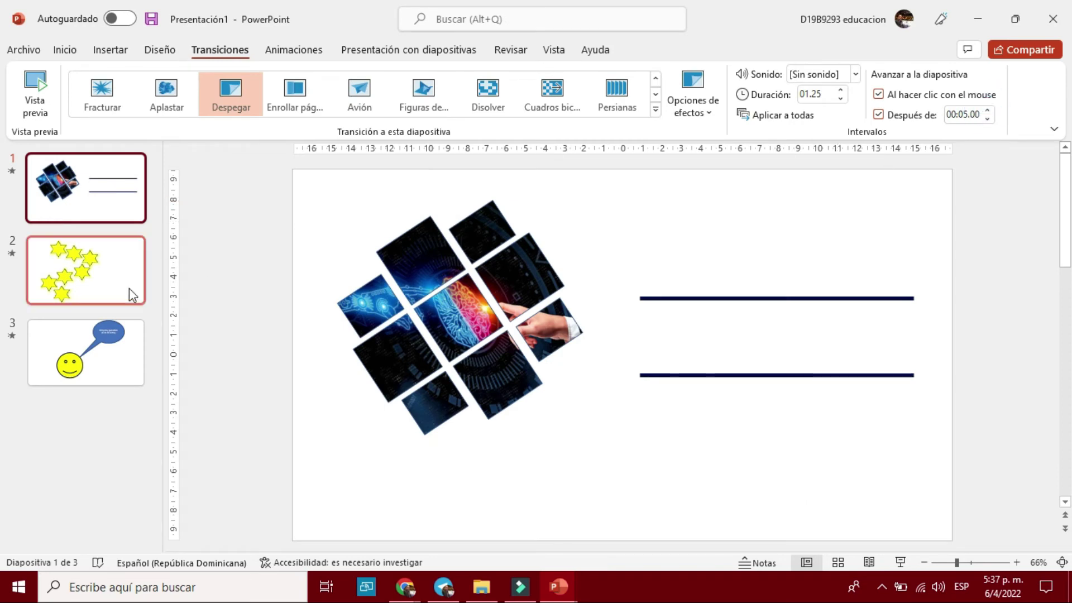
Set the star slide's automatic advance to 00:10.00
click(112, 276)
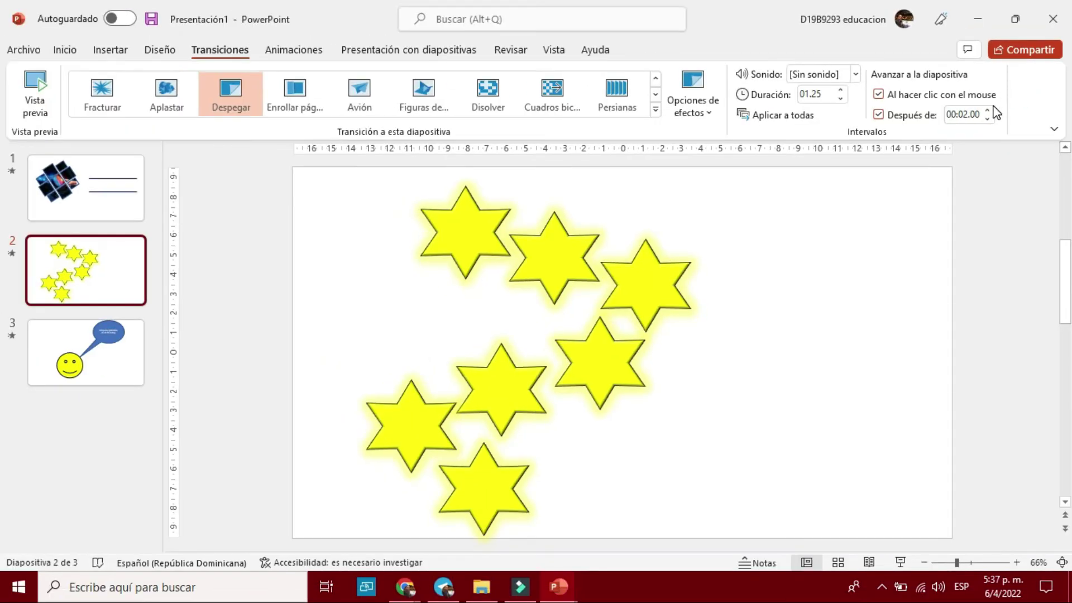
click(990, 111)
double_click(990, 111)
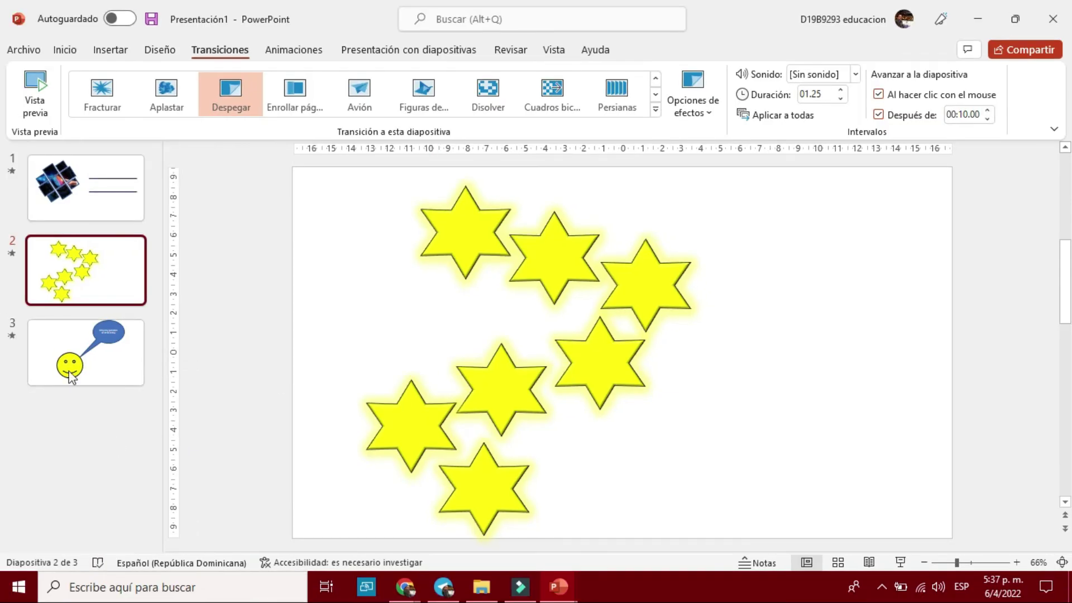
Set the smiley slide's automatic advance to 00:06.00
click(72, 376)
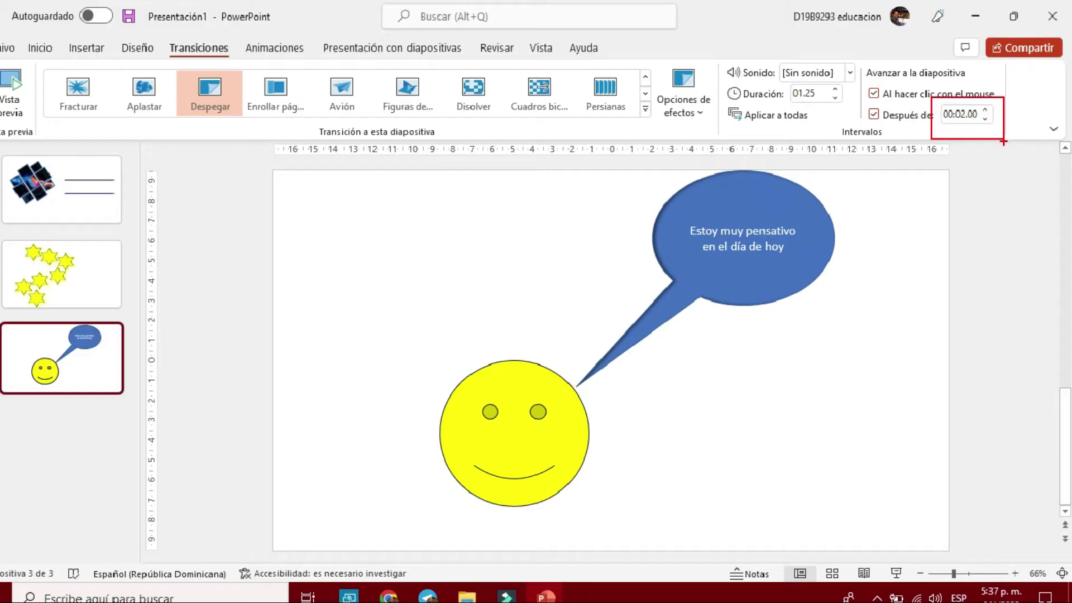
click(985, 109)
click(985, 109)
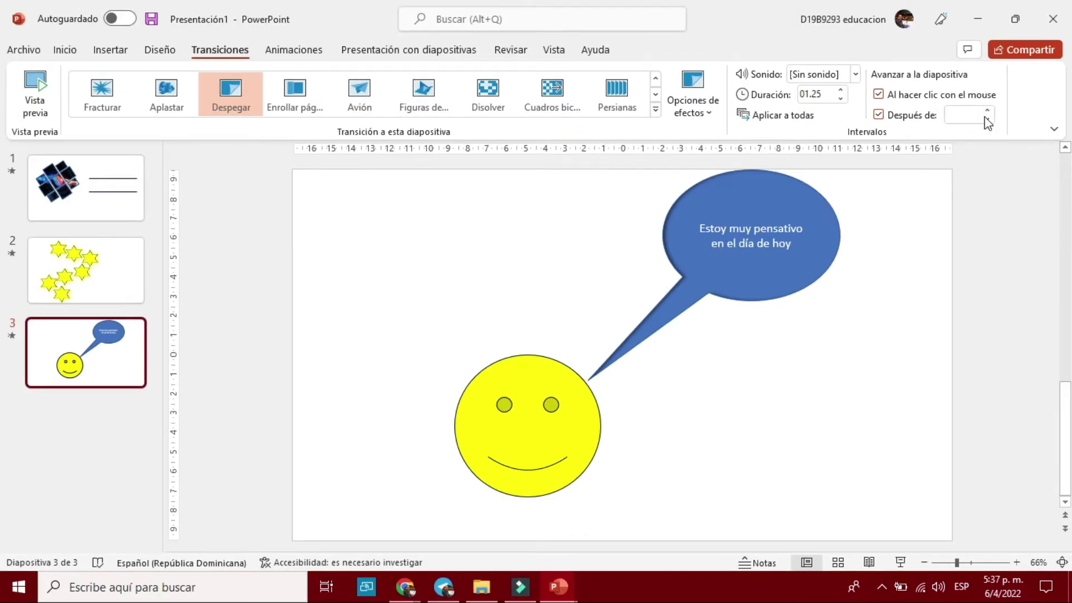
click(985, 109)
click(985, 108)
Switch to Slide Sorter and check each slide's timing, selecting slide 3
click(838, 560)
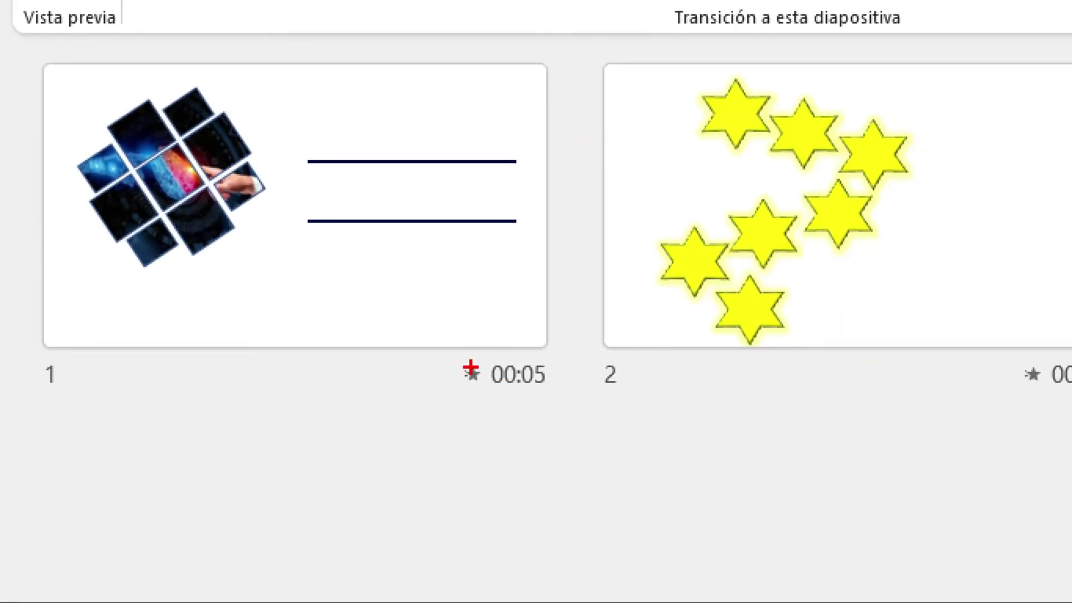
mouse_move(444, 356)
mouse_down()
mouse_move(506, 399)
mouse_move(557, 402)
mouse_up()
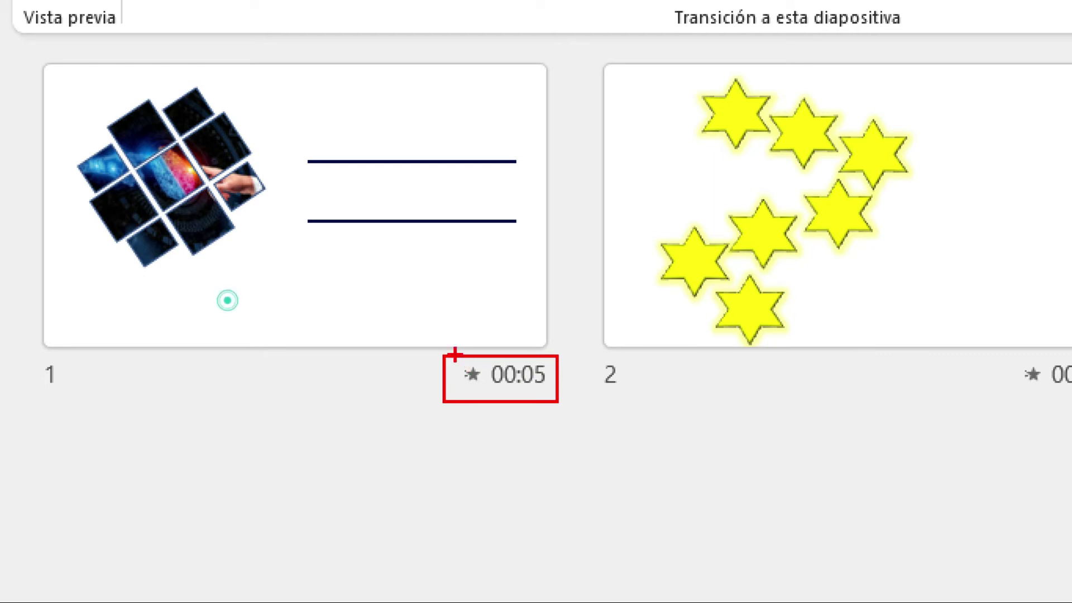
mouse_move(454, 355)
mouse_down()
mouse_move(498, 387)
mouse_move(487, 400)
mouse_up()
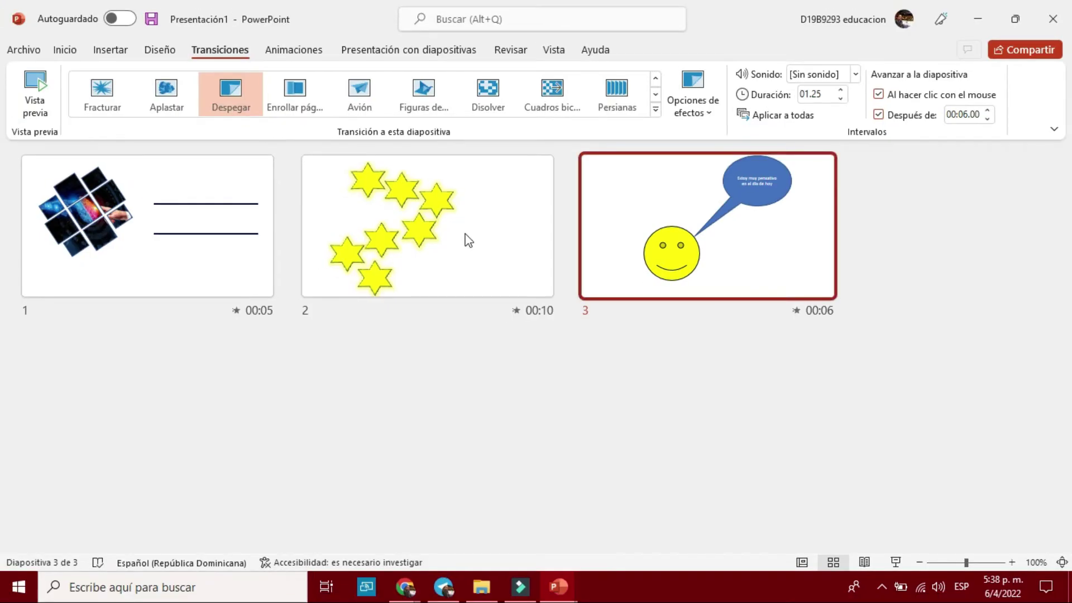
click(421, 240)
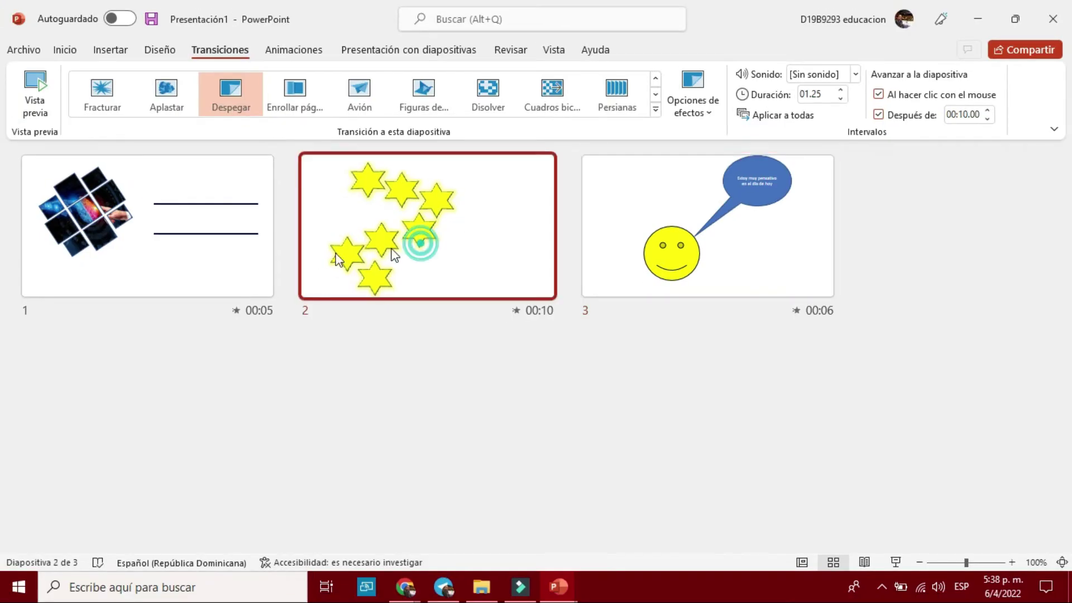
click(145, 227)
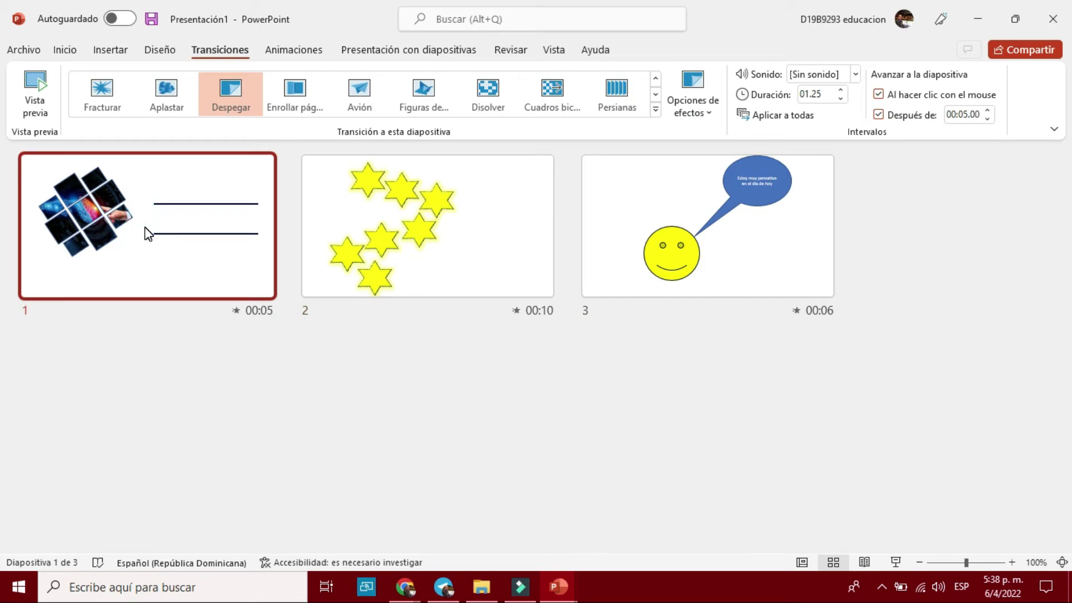
click(702, 207)
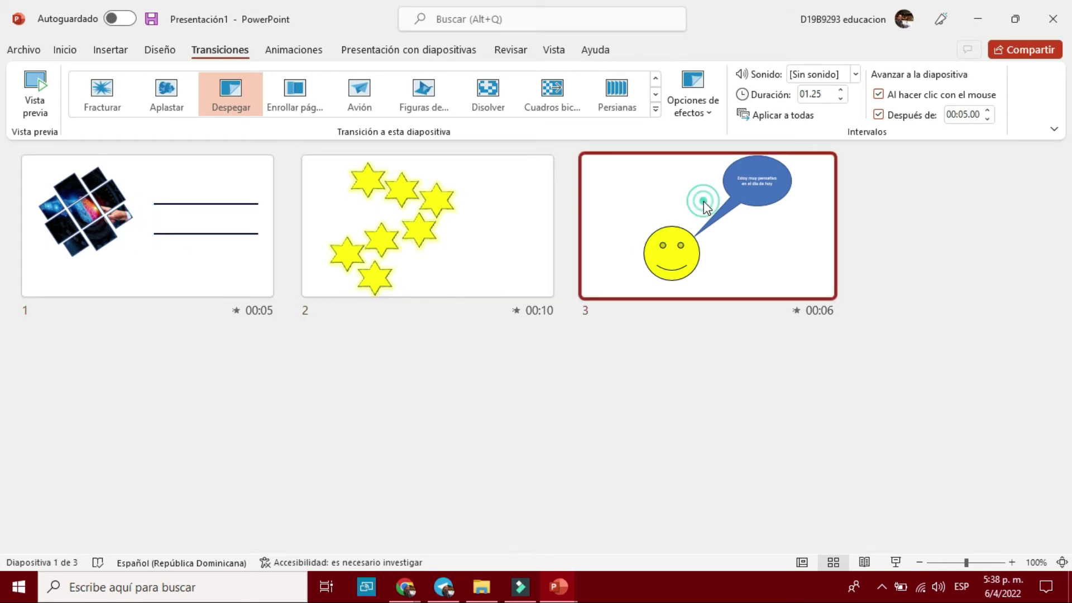
Set slide 3's automatic advance to 00:09.00, then return to Normal view on slide 1
click(987, 111)
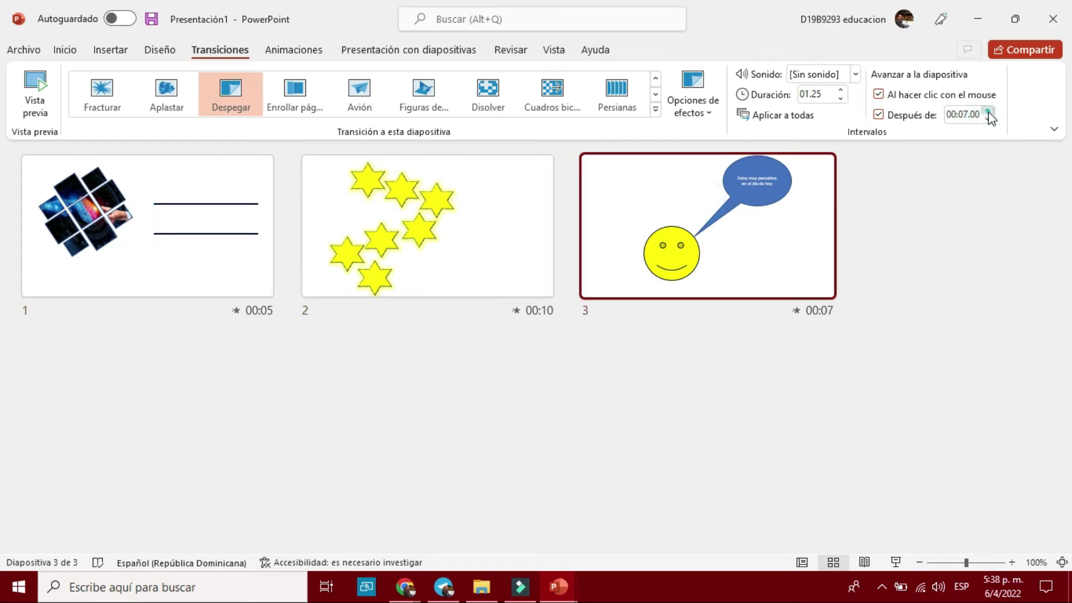
click(987, 111)
click(987, 111)
click(987, 111)
click(987, 110)
click(987, 110)
click(988, 111)
click(987, 111)
click(988, 111)
click(987, 111)
click(987, 111)
click(987, 118)
double_click(987, 118)
double_click(987, 119)
double_click(988, 118)
click(988, 119)
click(802, 562)
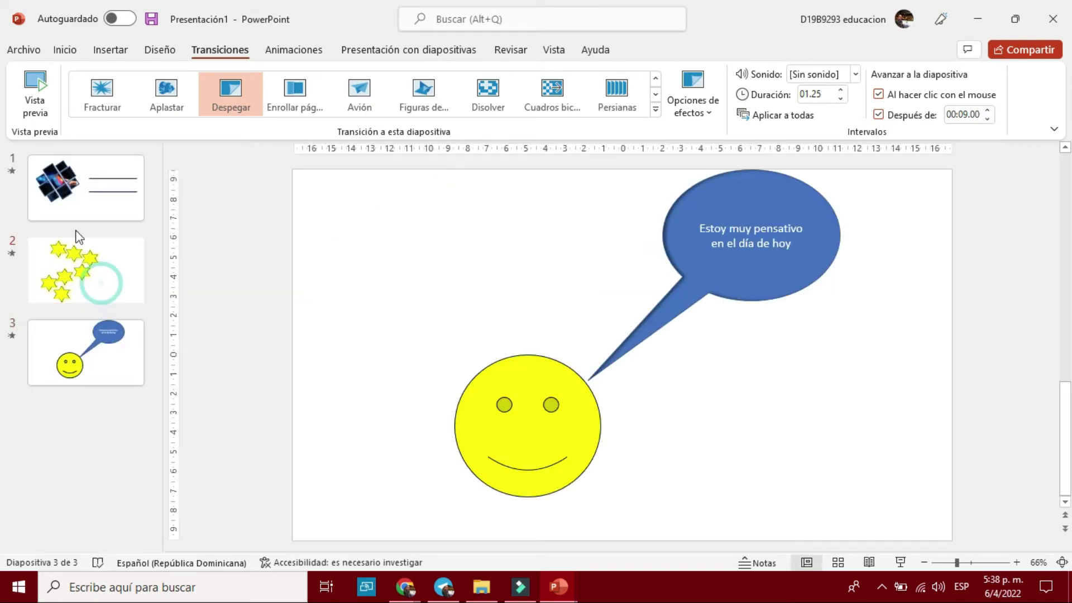
click(78, 237)
click(89, 195)
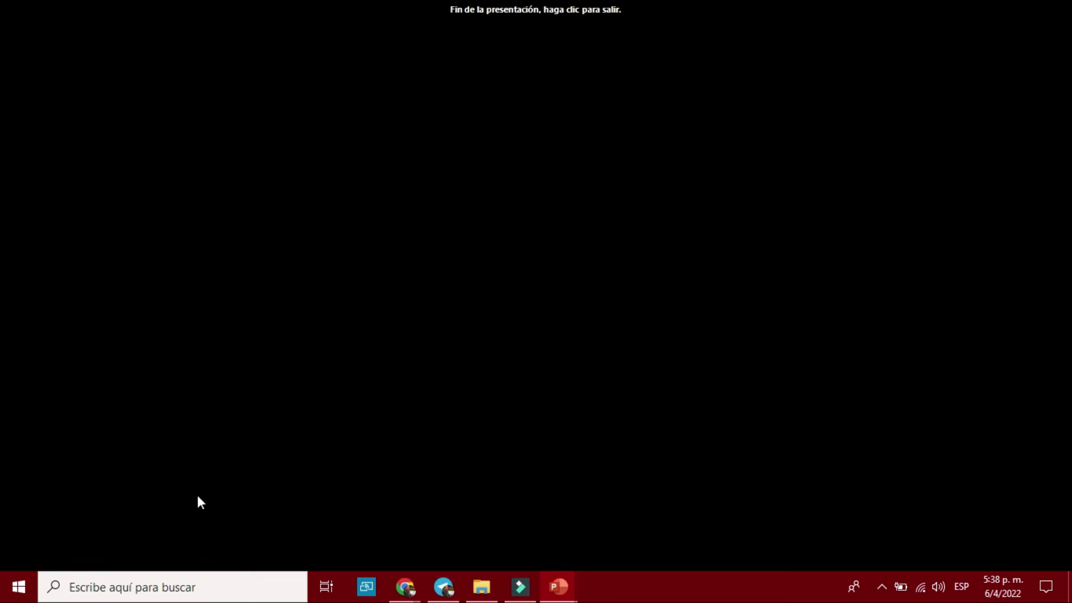
click(196, 495)
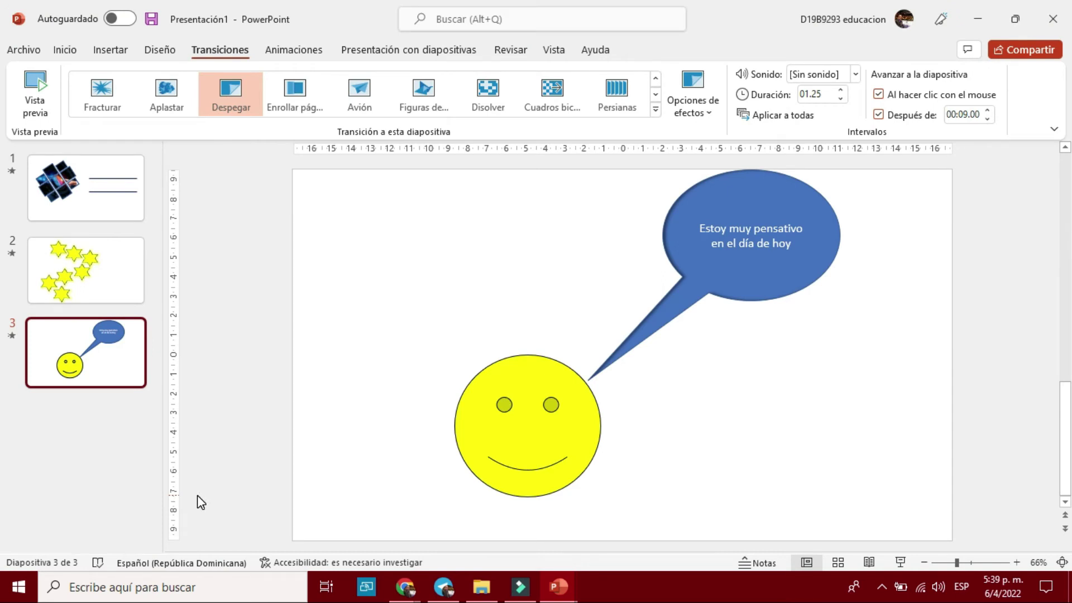
Glance at the other open presentation, then show Presentación1's slide 1 in the editor
key(alt+Tab)
click(92, 389)
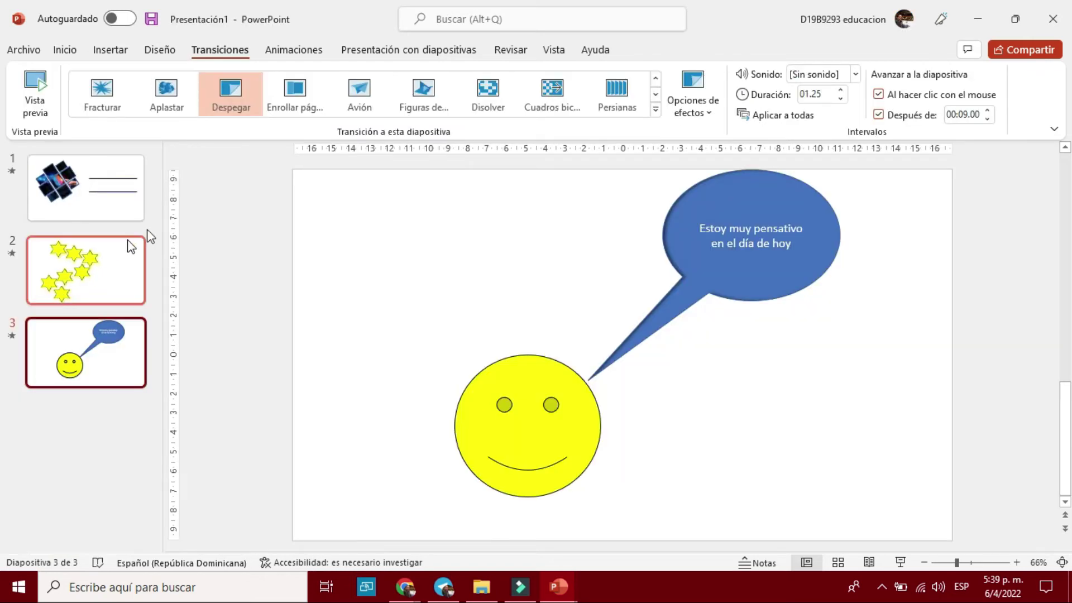
click(116, 217)
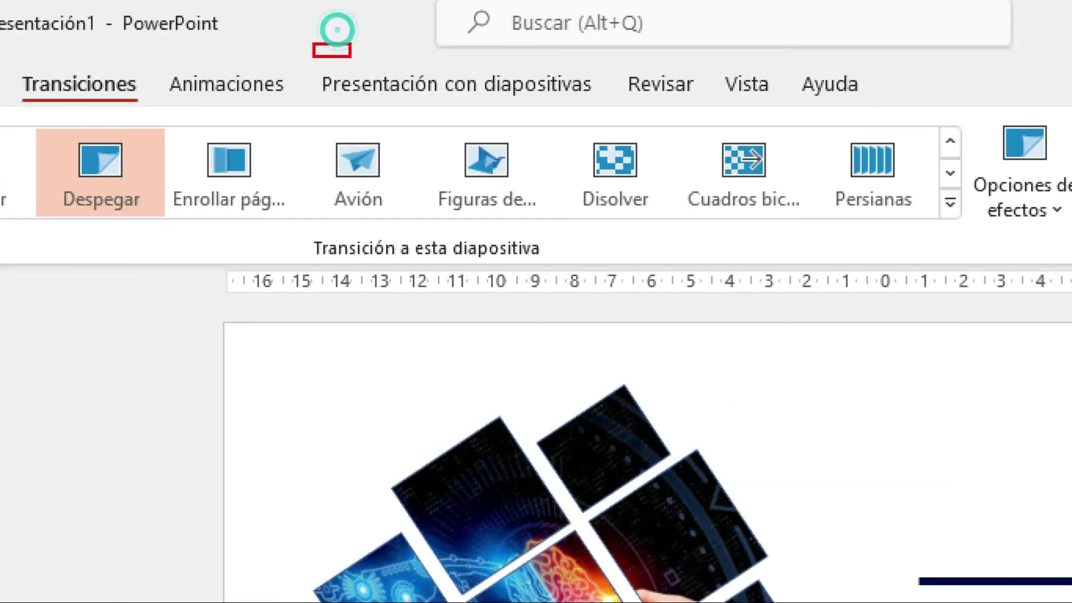
drag(351, 57, 593, 106)
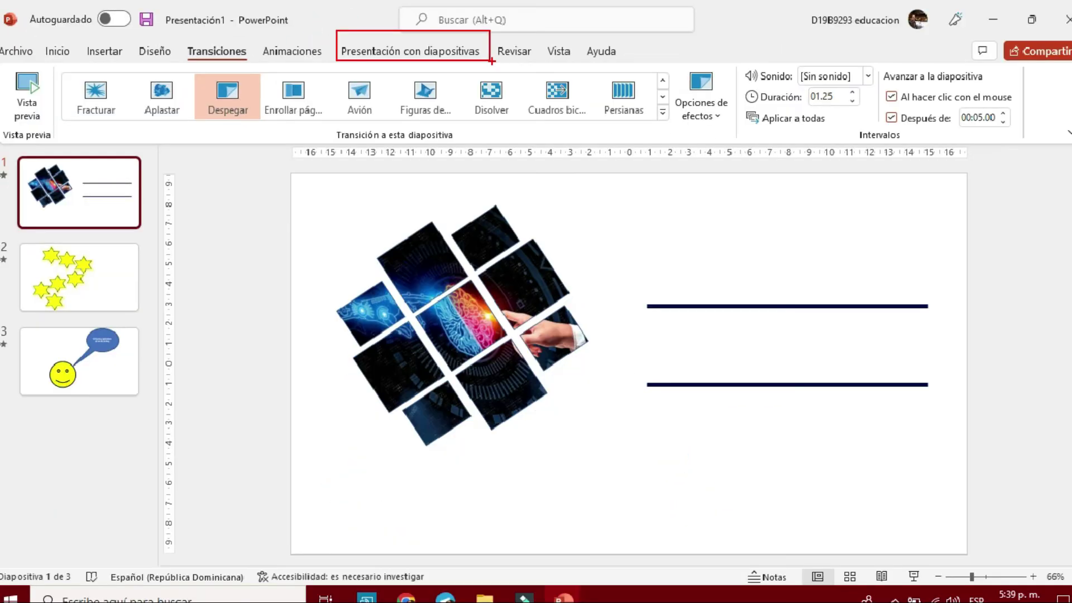
In the slideshow setup dialog, check 'Repetir el ciclo hasta presionar Esc' and confirm
click(421, 50)
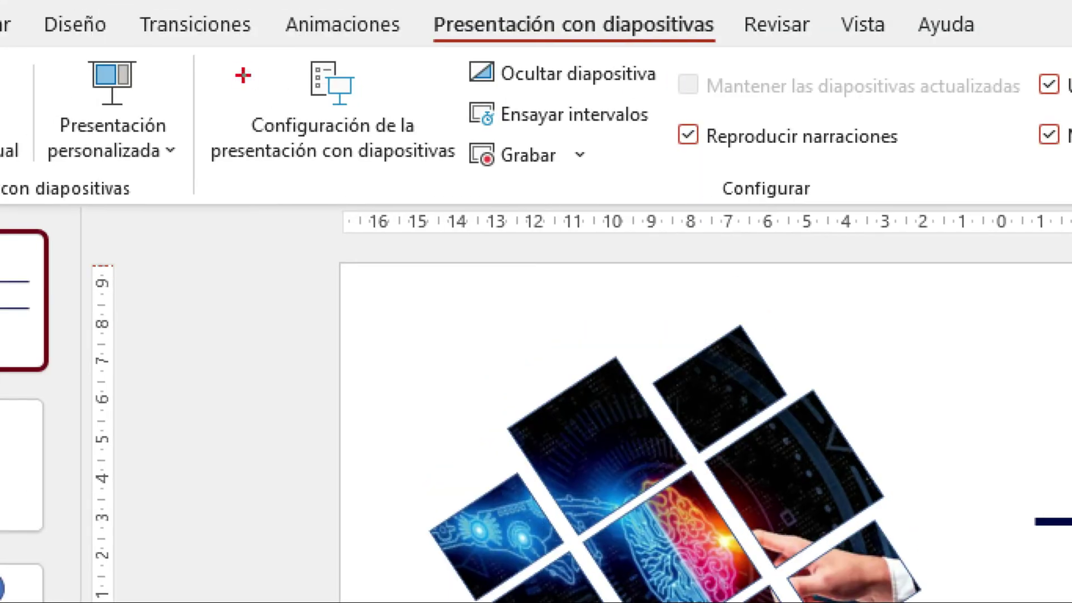
drag(226, 41, 444, 186)
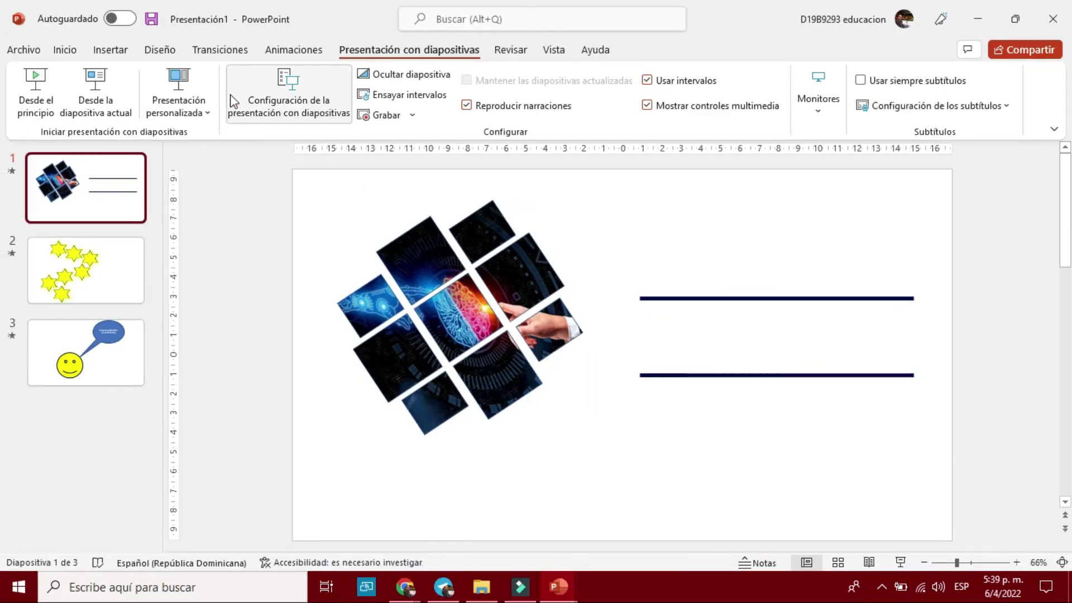
click(295, 109)
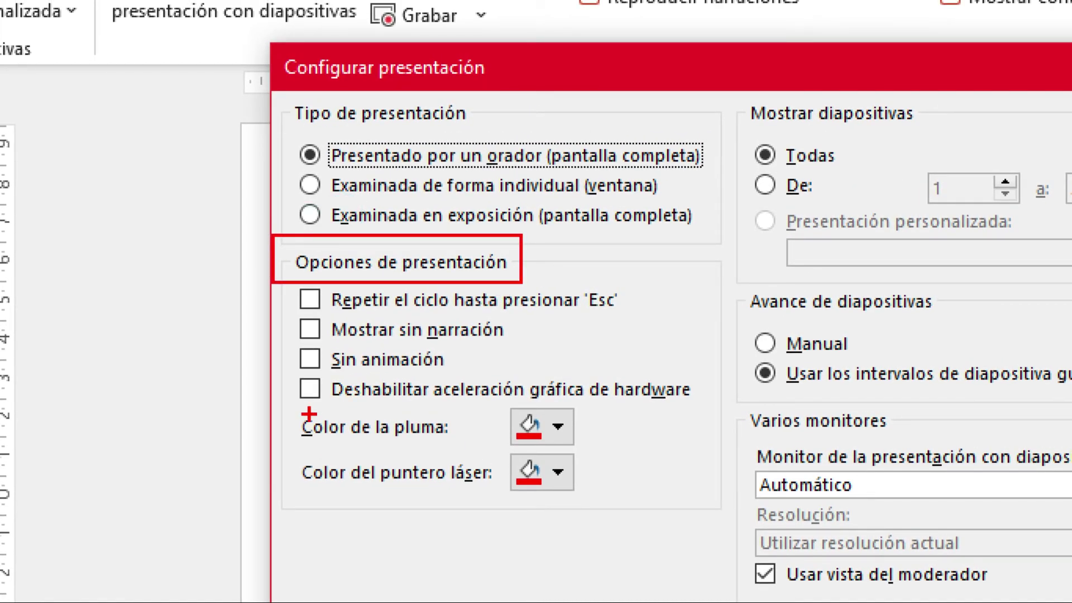
drag(268, 278, 628, 315)
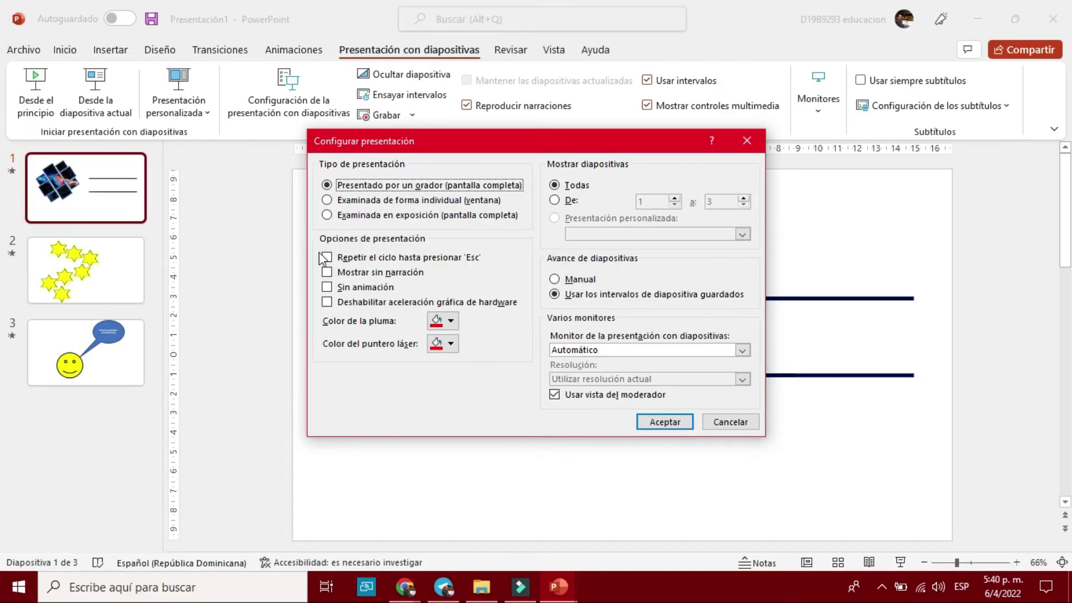
click(327, 258)
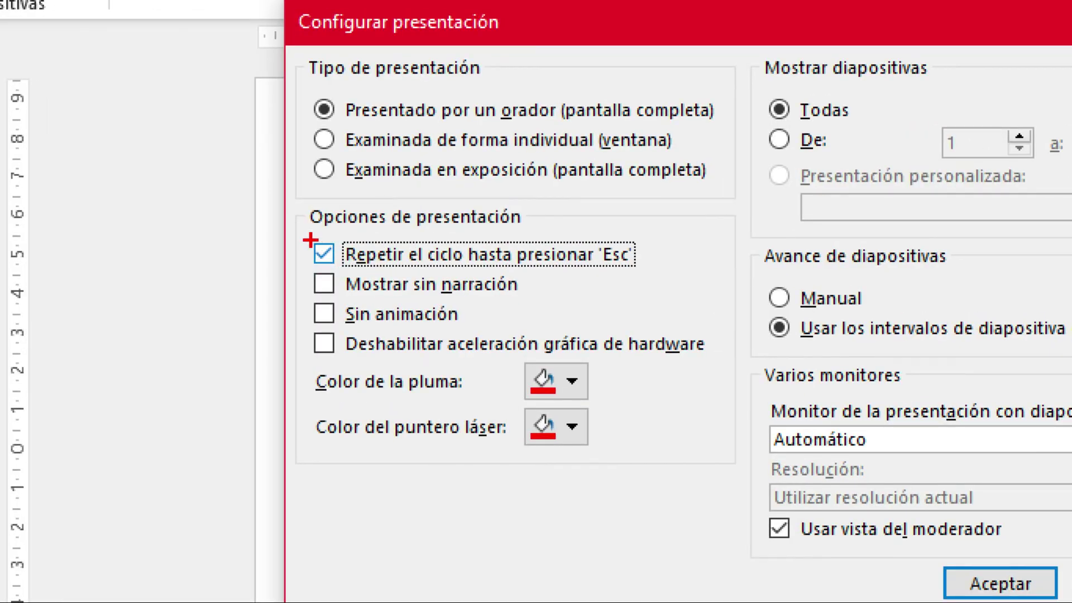
drag(297, 234, 353, 268)
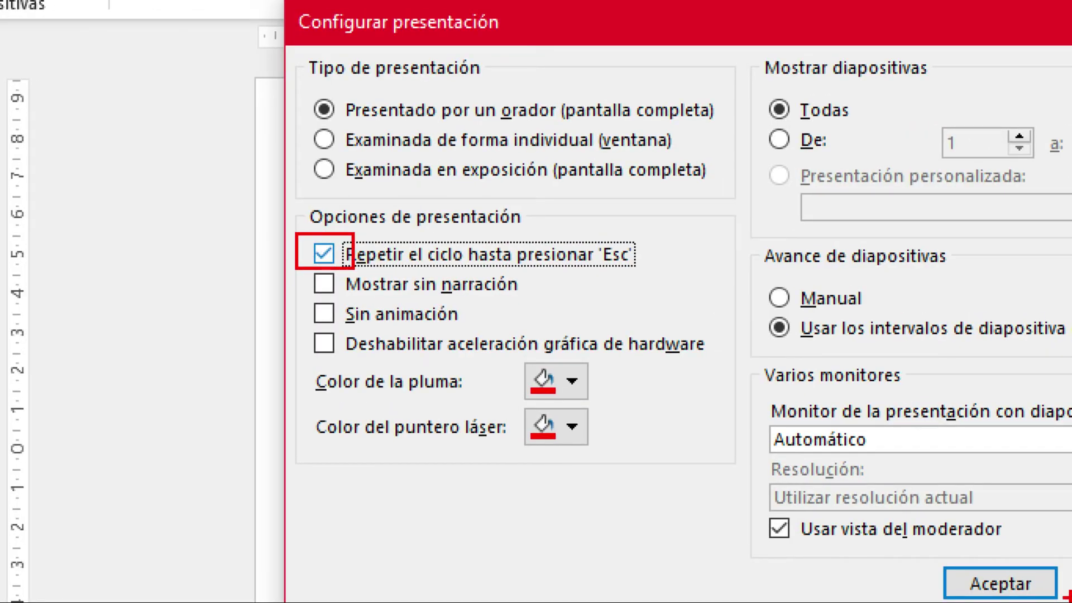
drag(898, 529, 1069, 598)
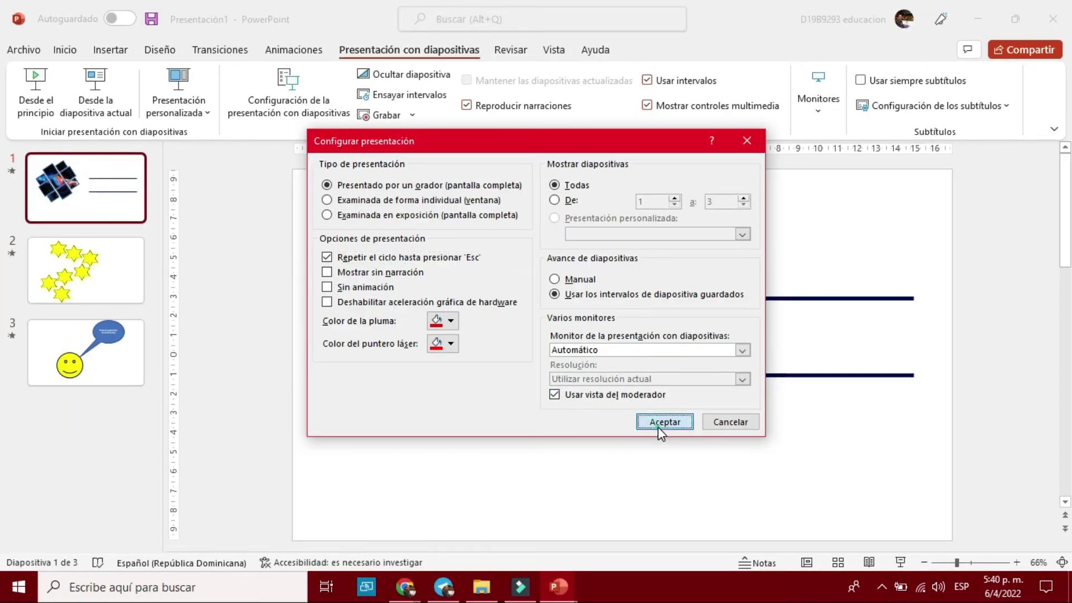
click(658, 423)
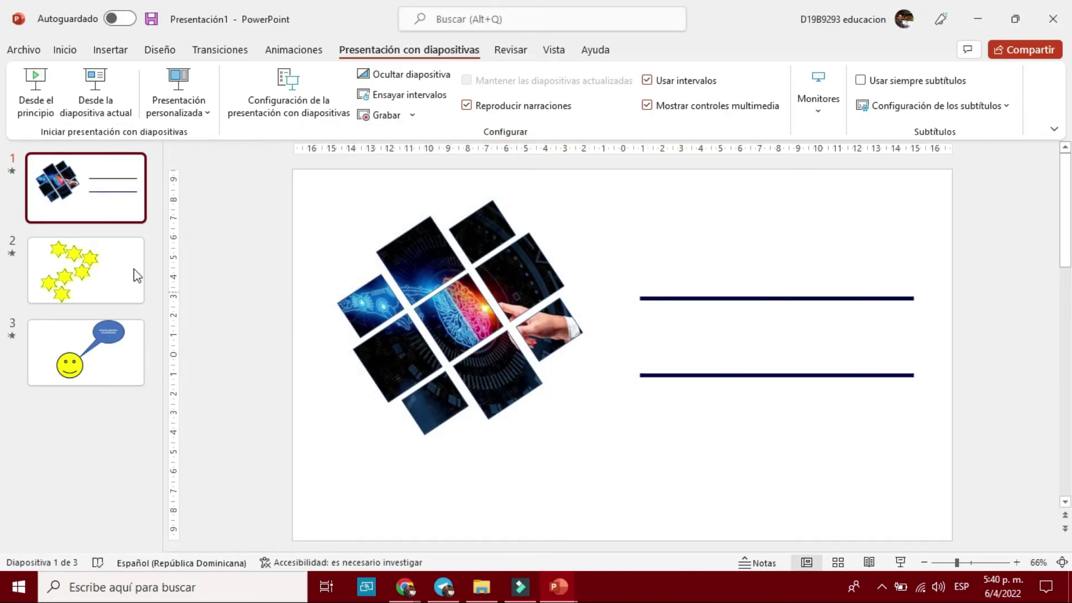
Set the automatic advance to 00:02.00 and apply the timing to all slides
click(87, 177)
click(210, 50)
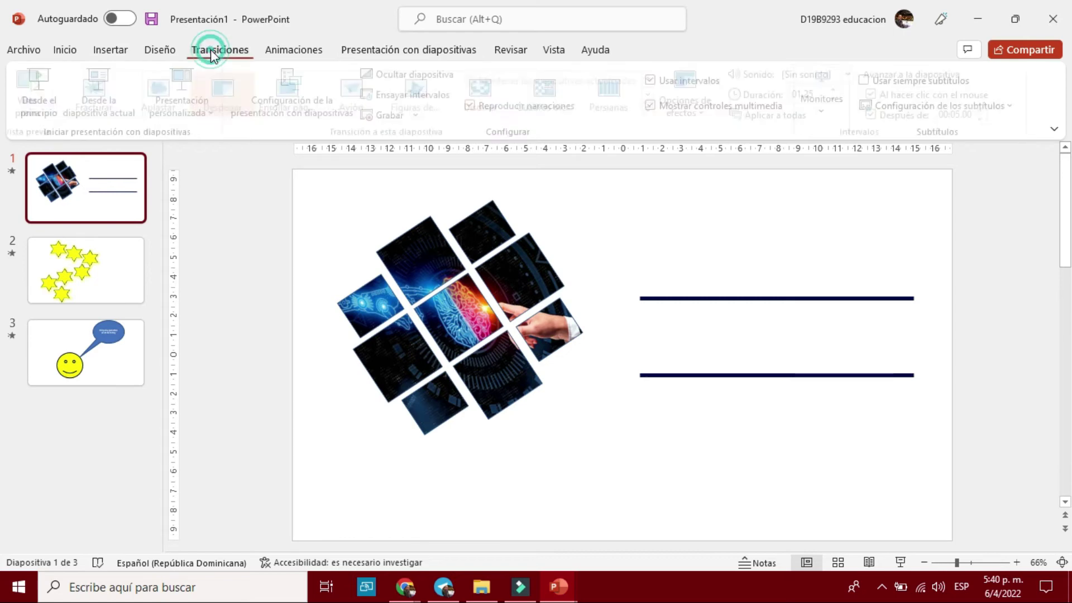
click(987, 119)
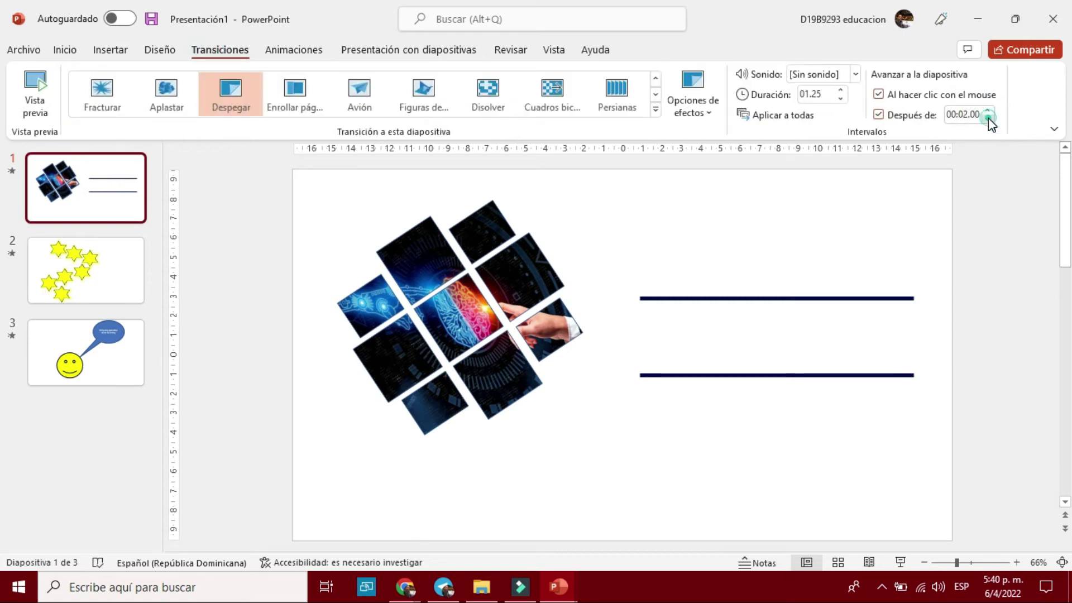
click(775, 114)
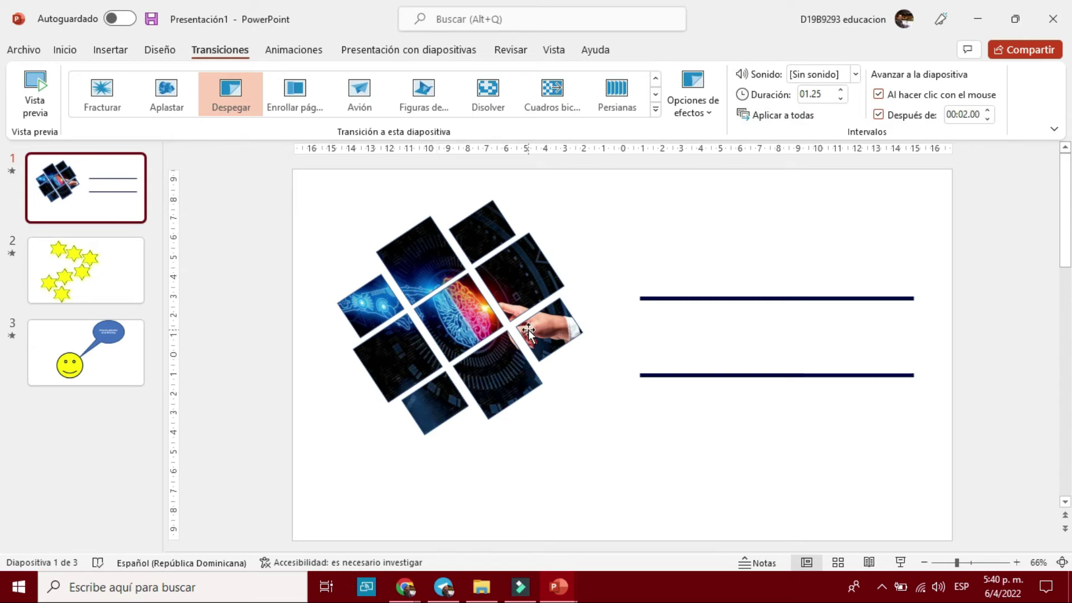
Play the looping slideshow from the beginning, exit with Esc, and return to editing slide 1
key(F5)
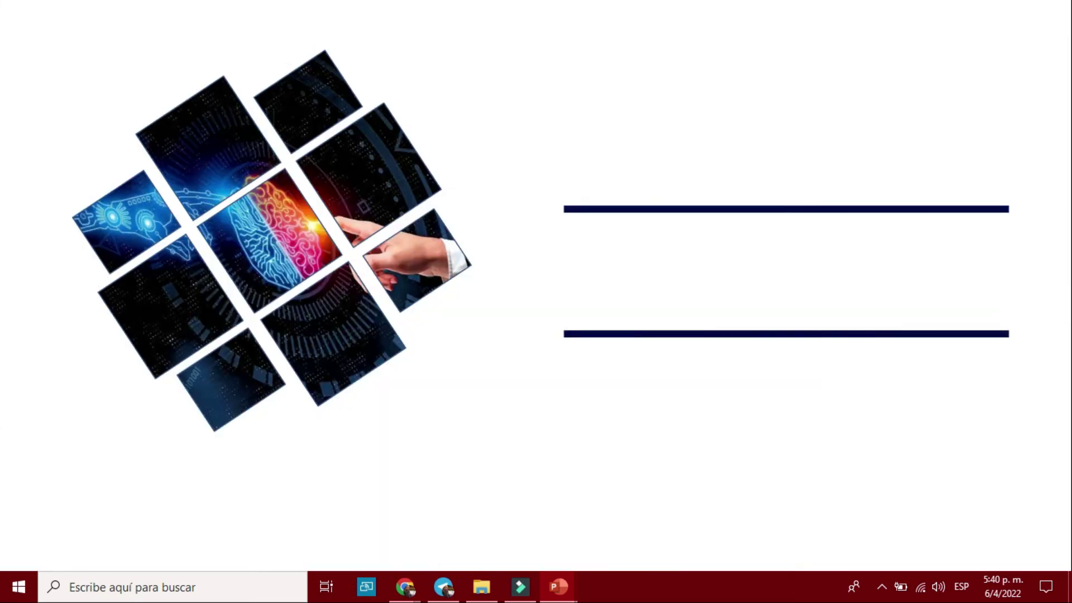
key(Right)
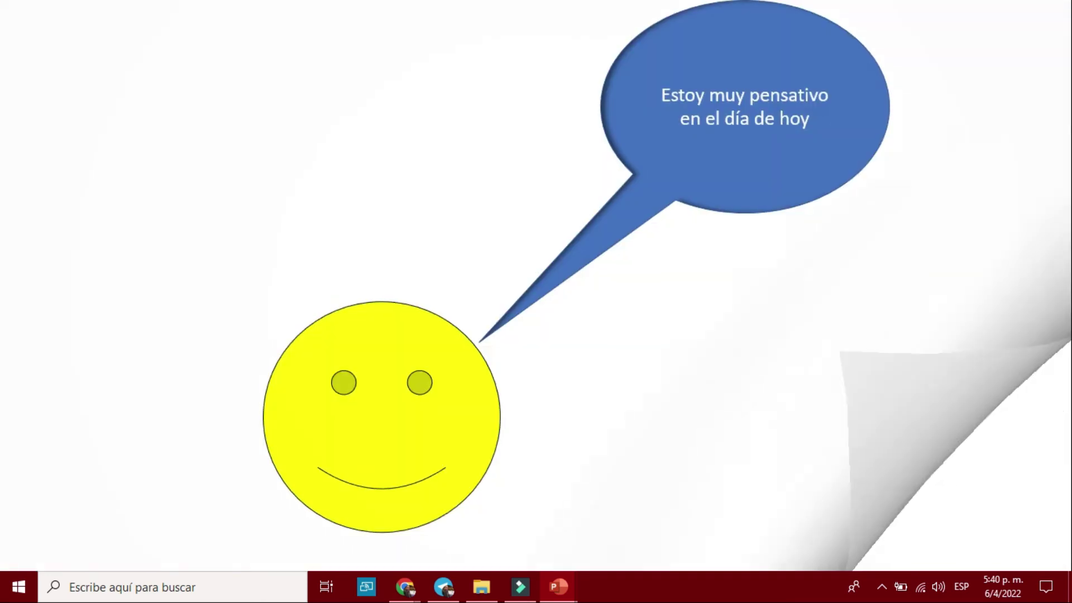
key(Escape)
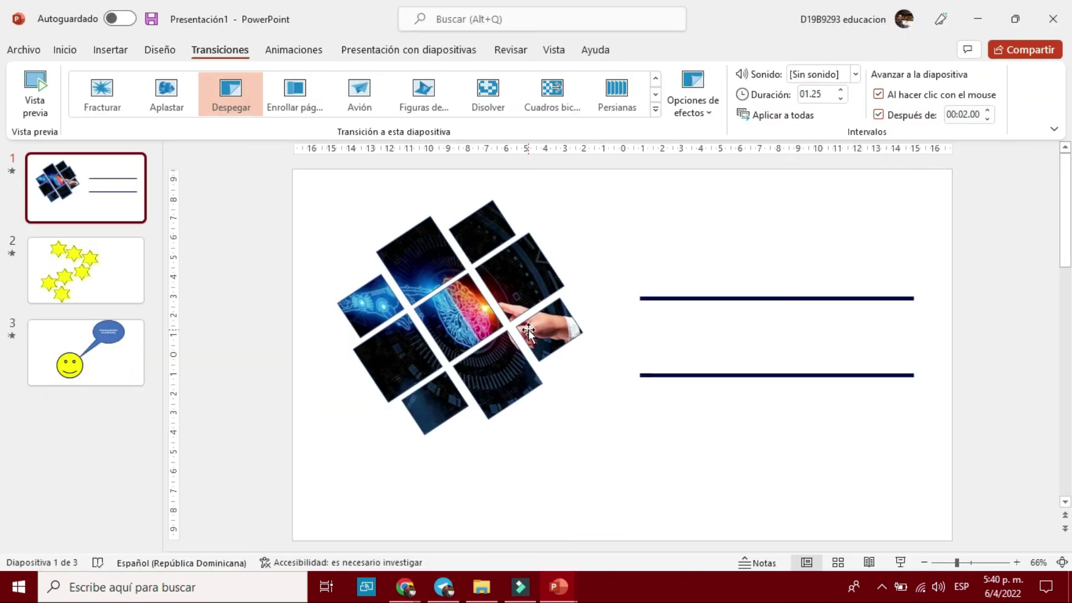
click(398, 52)
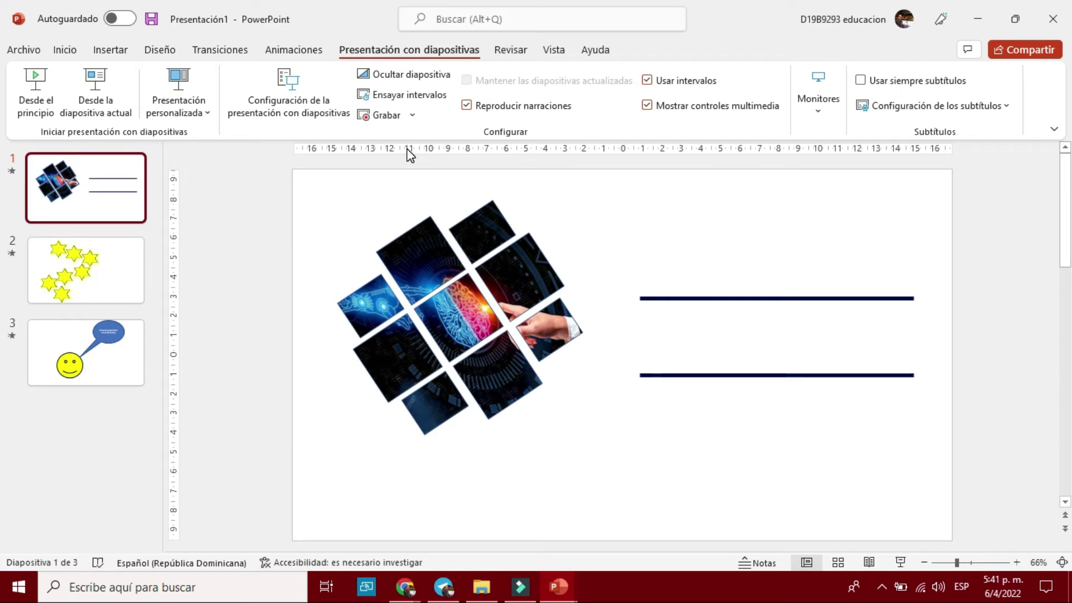
click(66, 49)
click(89, 181)
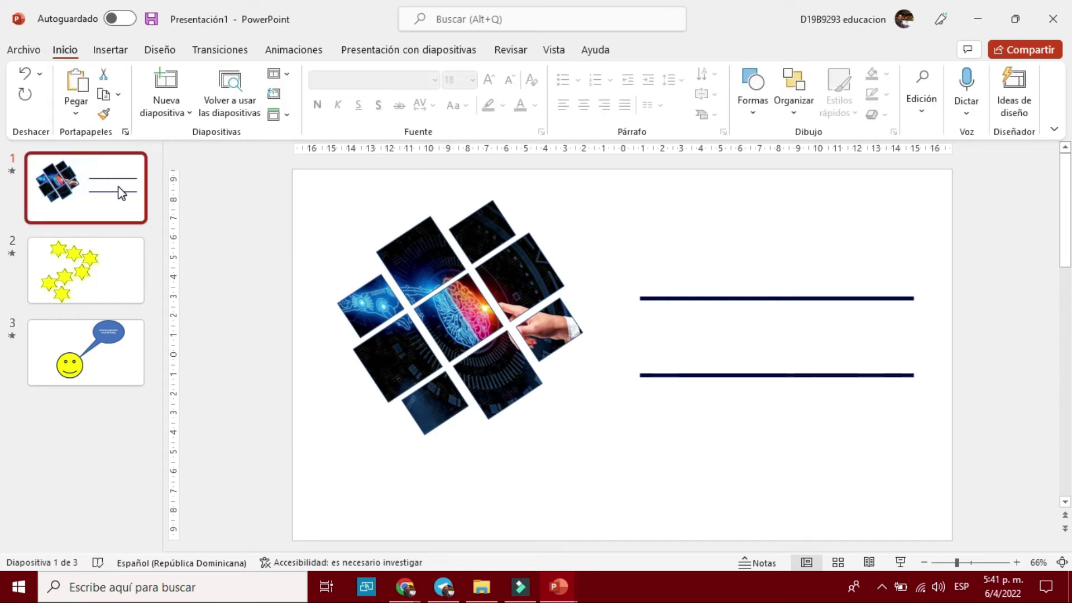
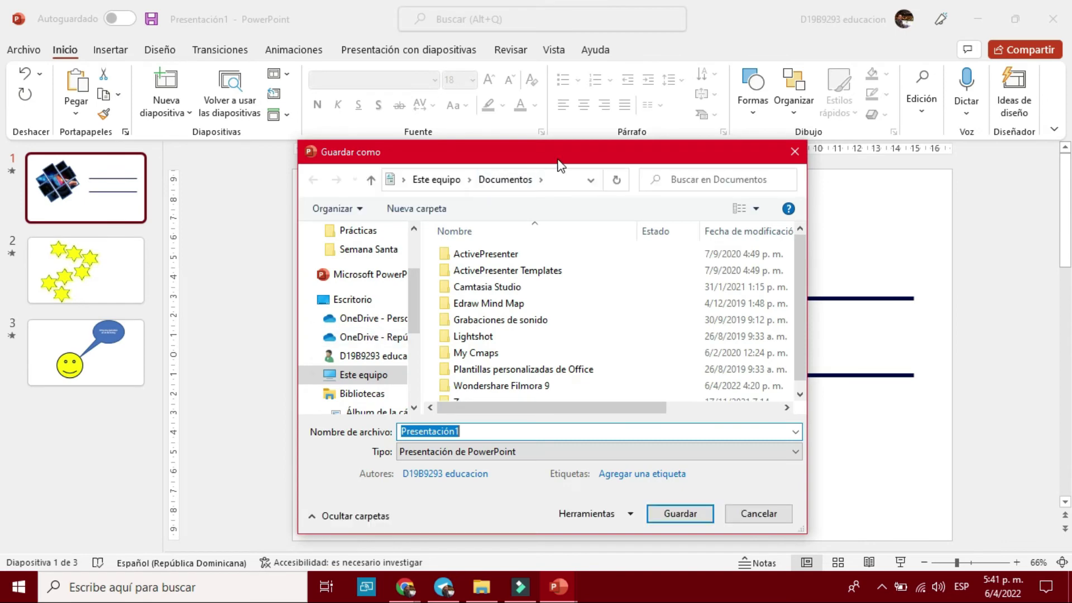
Choose the Desktop as the save location and enter the file name 'Video de las formas'
drag(558, 166, 551, 134)
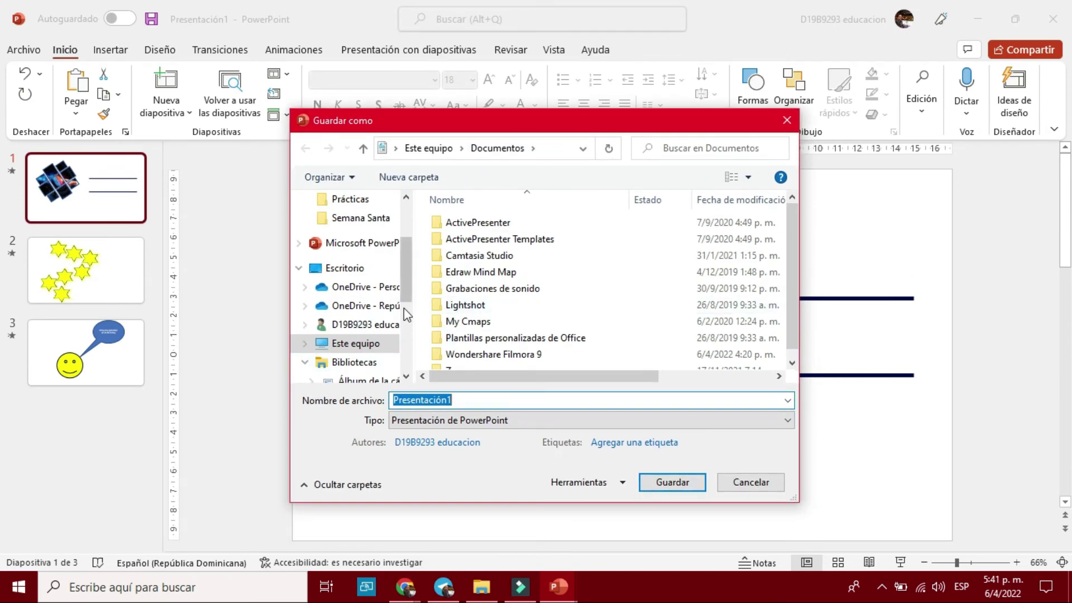
scroll(407, 287, up, 2)
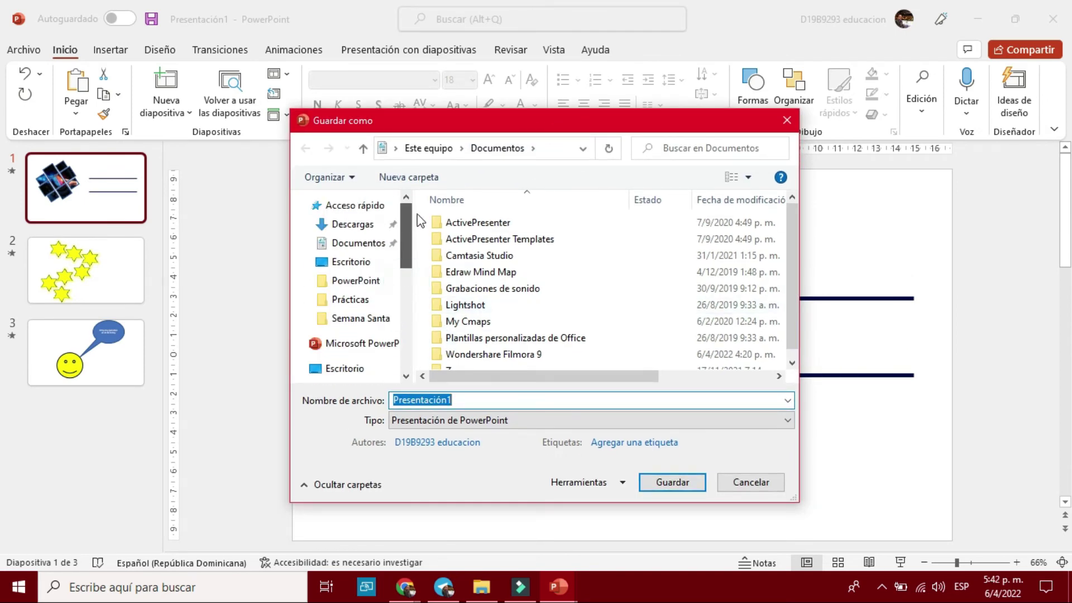
click(353, 267)
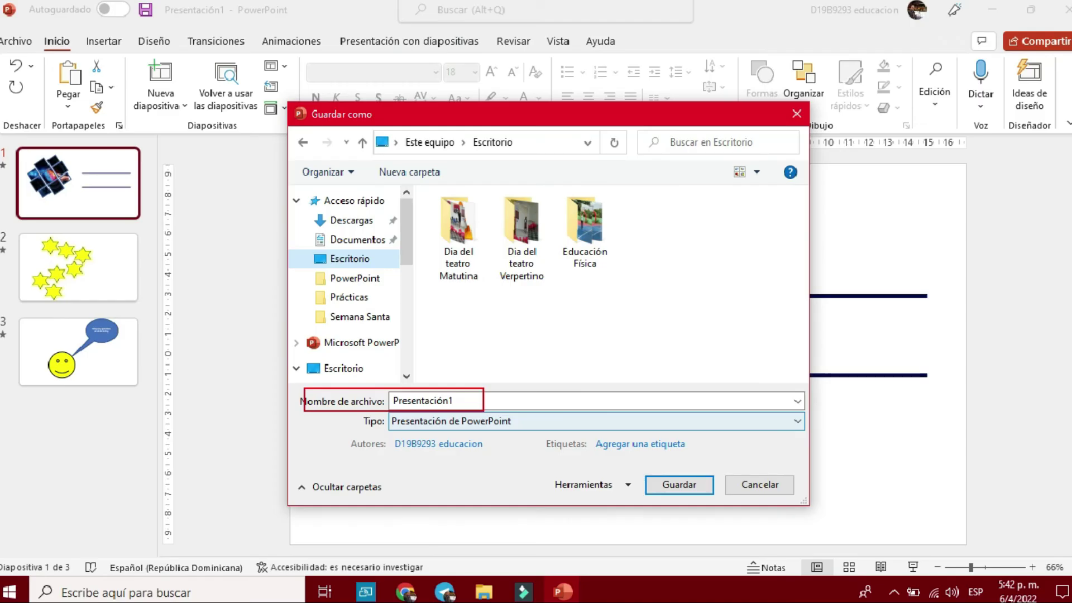
double_click(438, 401)
text(V)
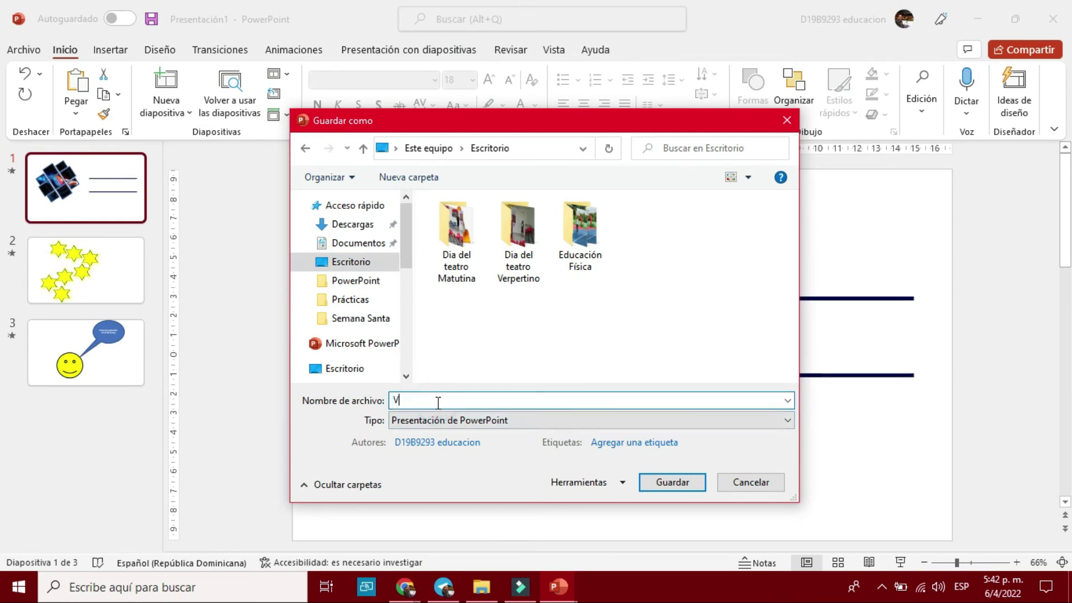
text(ideo de las fo)
text(rmas)
key(ctrl+1)
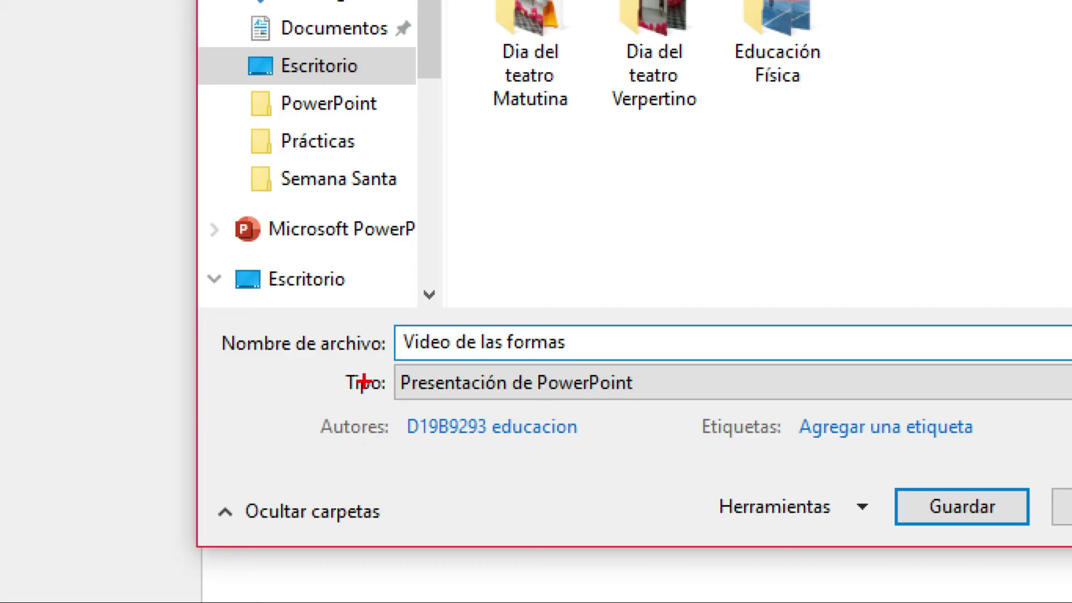
mouse_move(326, 362)
mouse_down()
mouse_move(589, 382)
mouse_move(674, 406)
mouse_up()
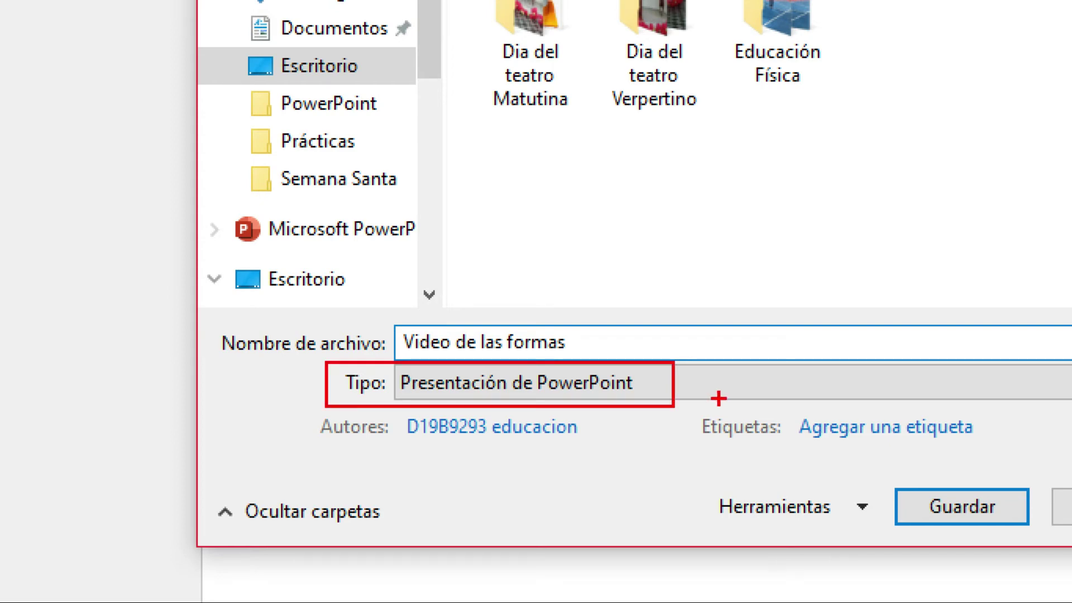
key(Escape)
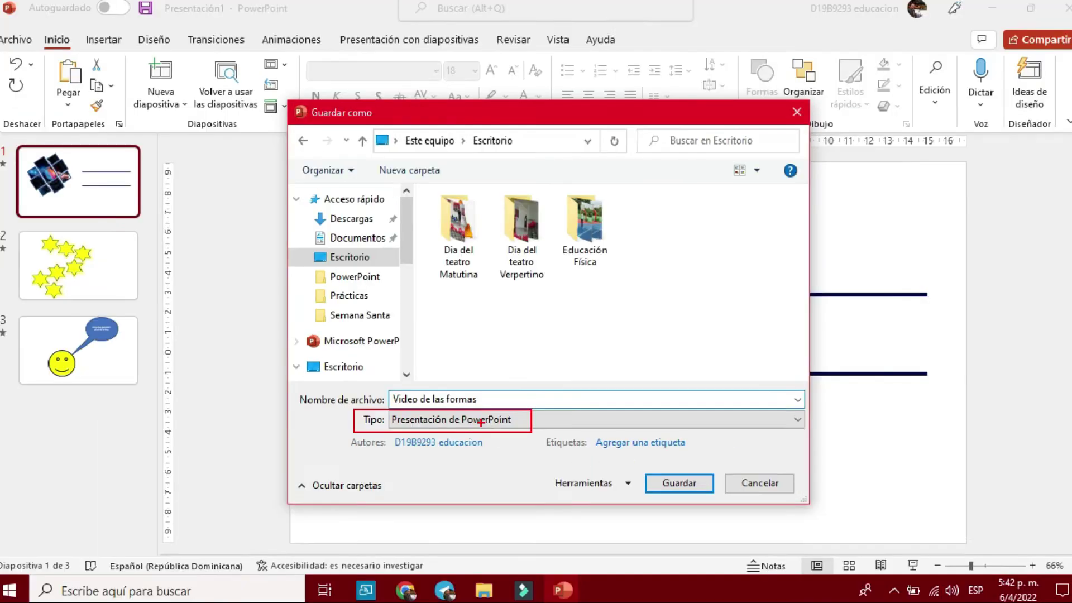
Set the file type to Vídeo de Windows Media and save it to the Desktop
click(494, 422)
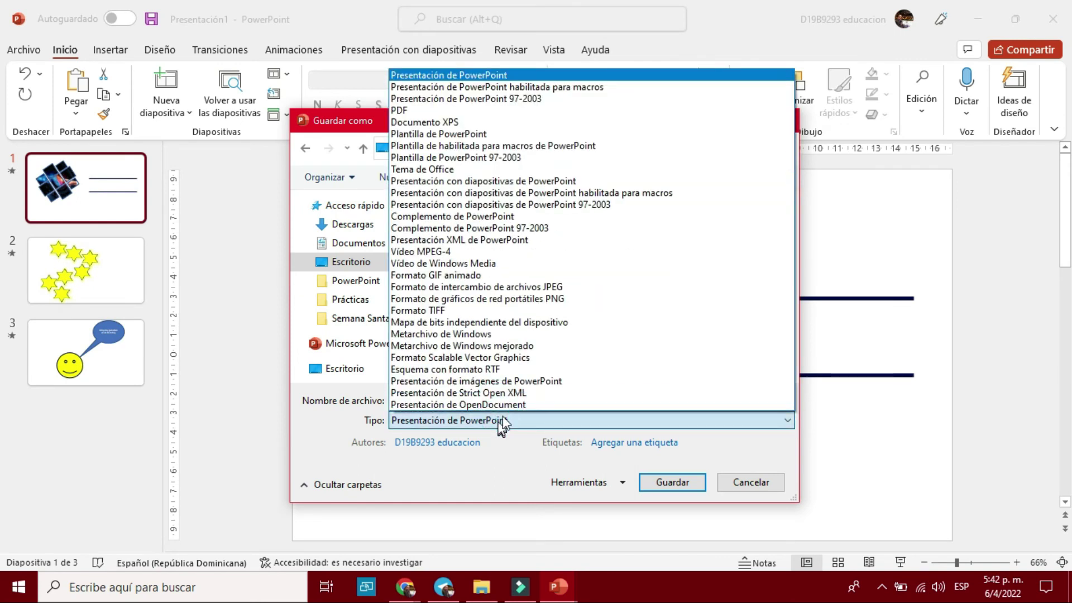
key(ctrl+1)
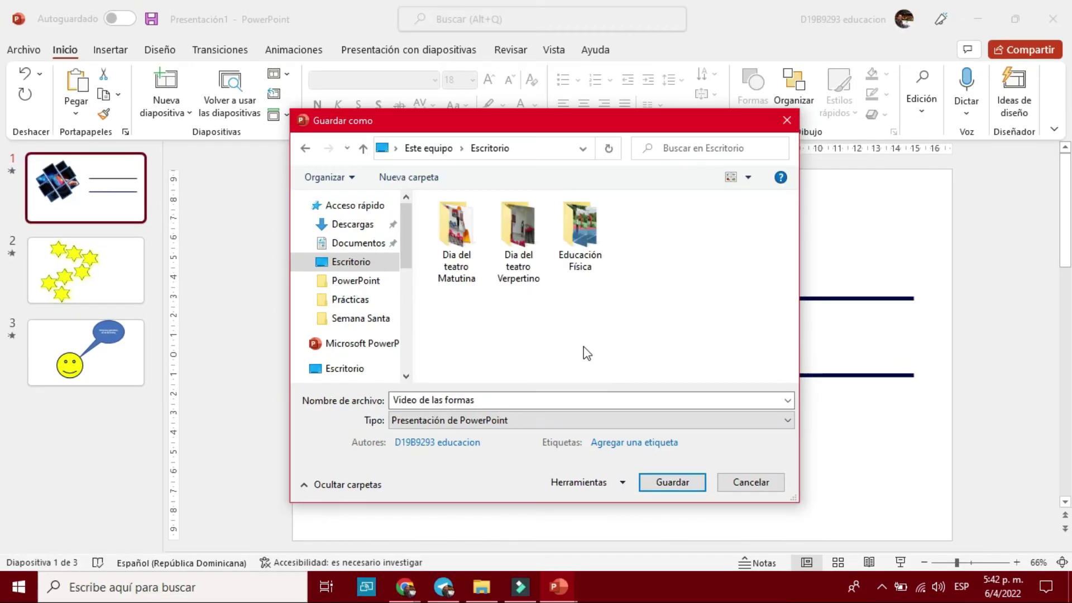
click(489, 422)
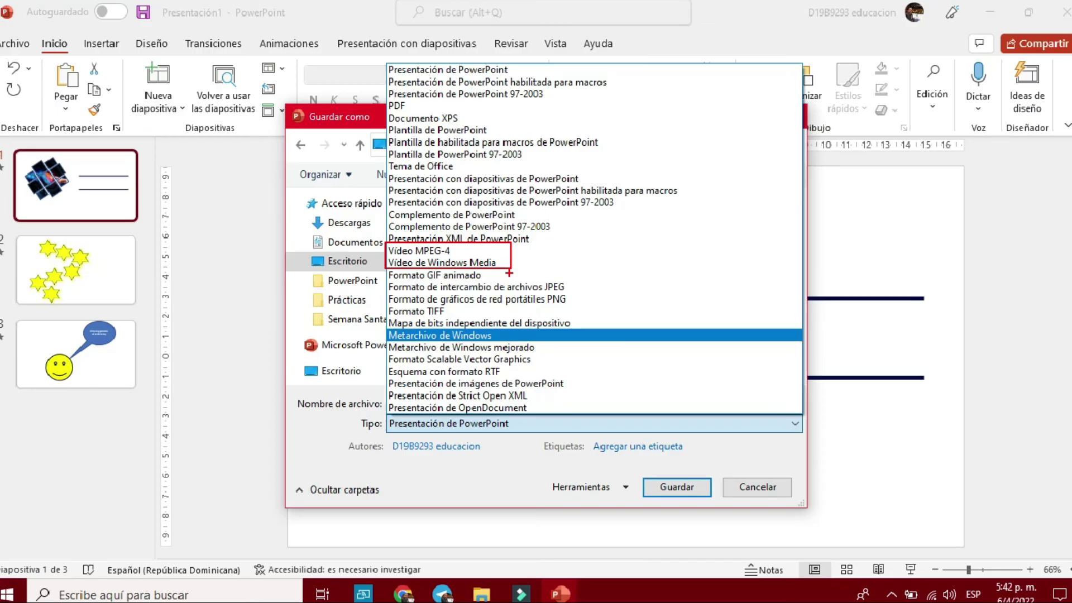
click(453, 419)
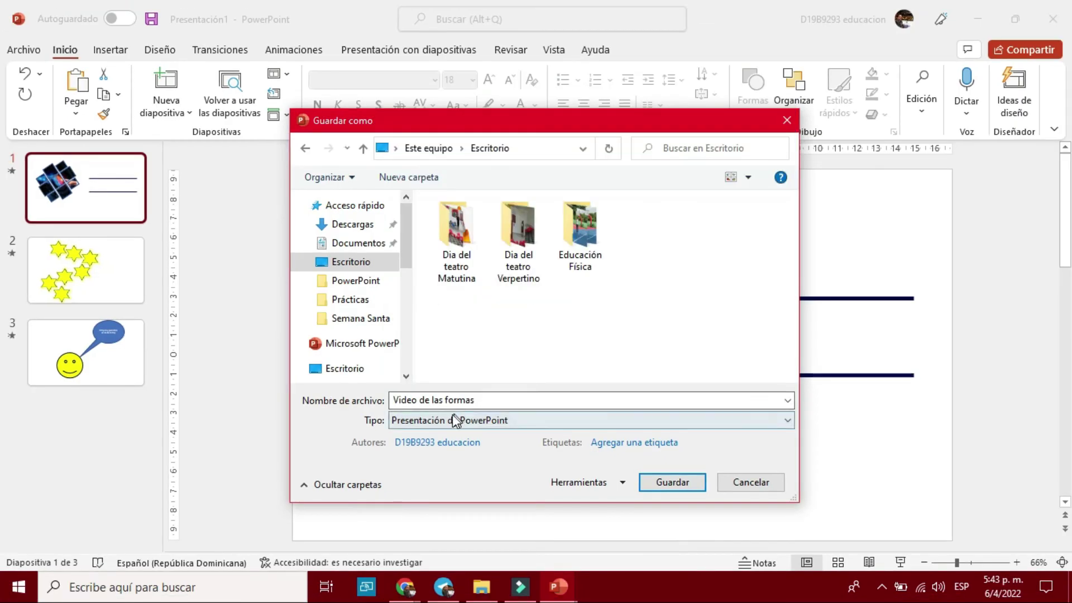
click(454, 420)
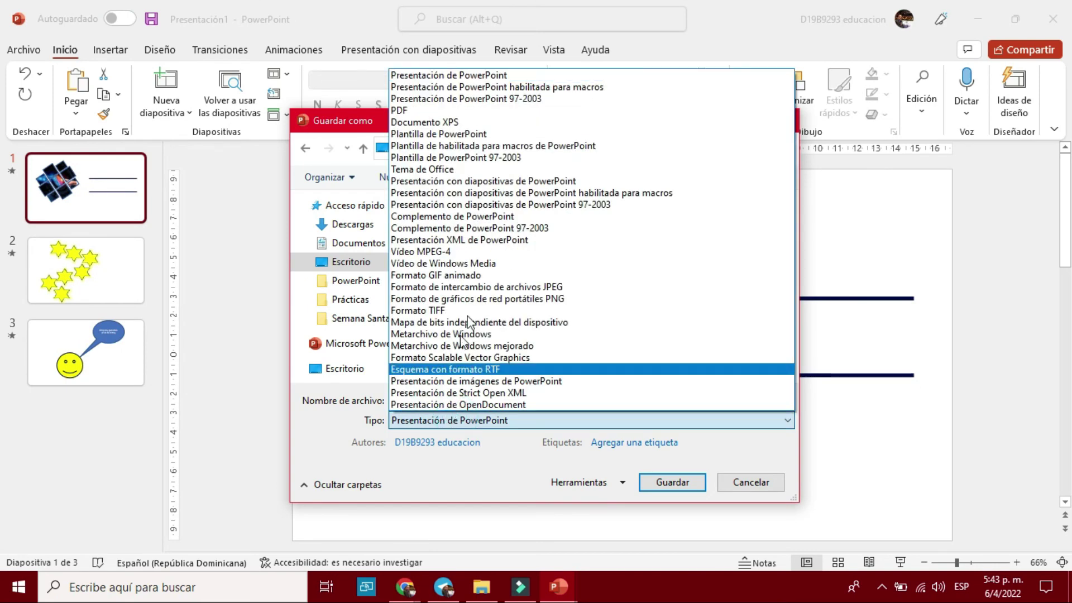
click(502, 263)
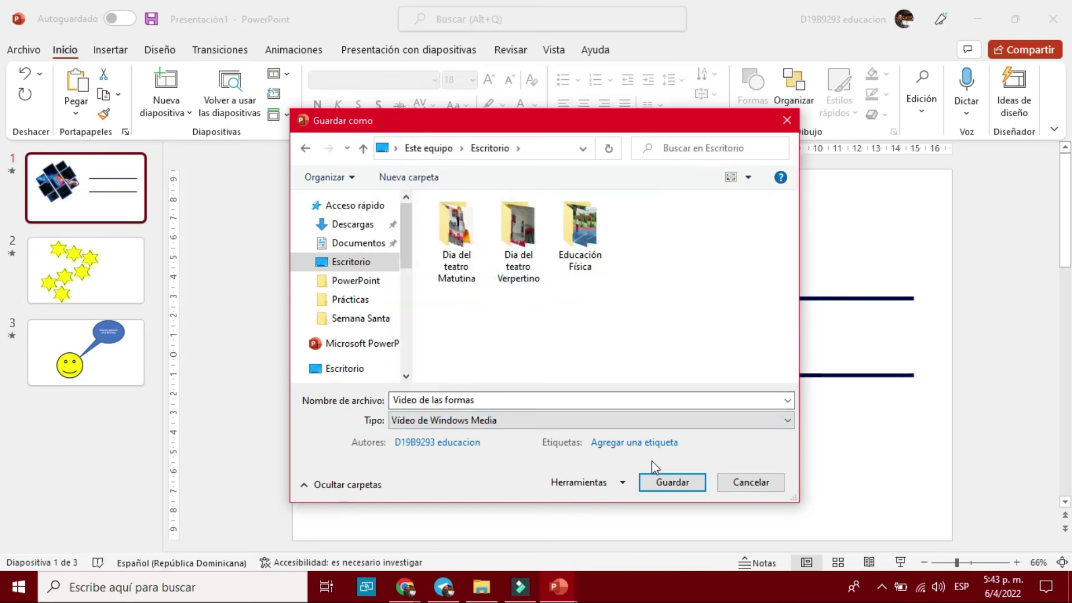
click(675, 484)
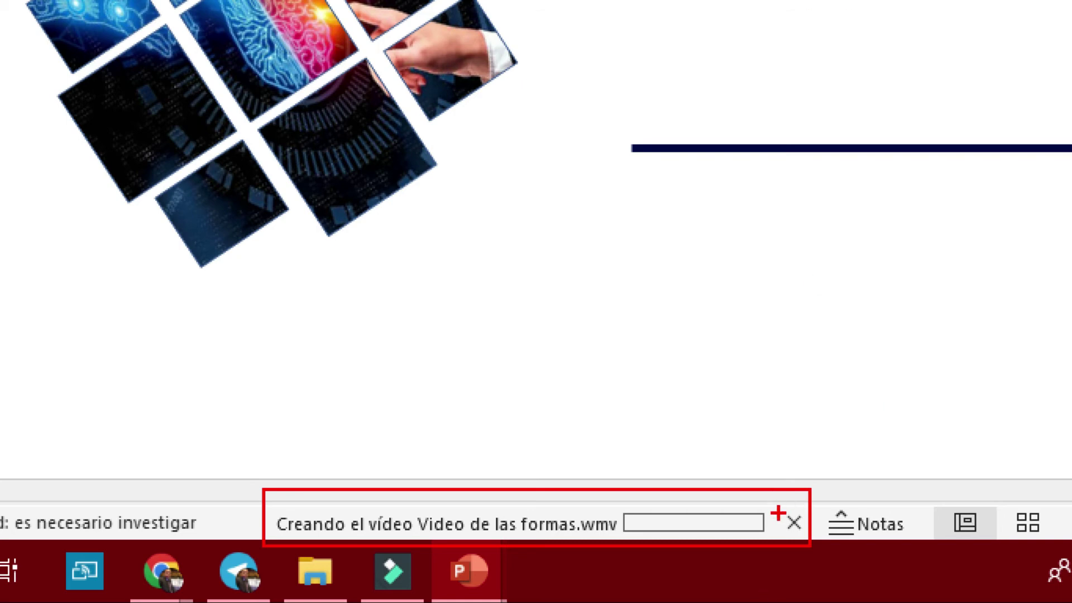
Let 'Video de las formas.wmv' finish rendering, then move to a new Chrome tab
drag(773, 497, 811, 532)
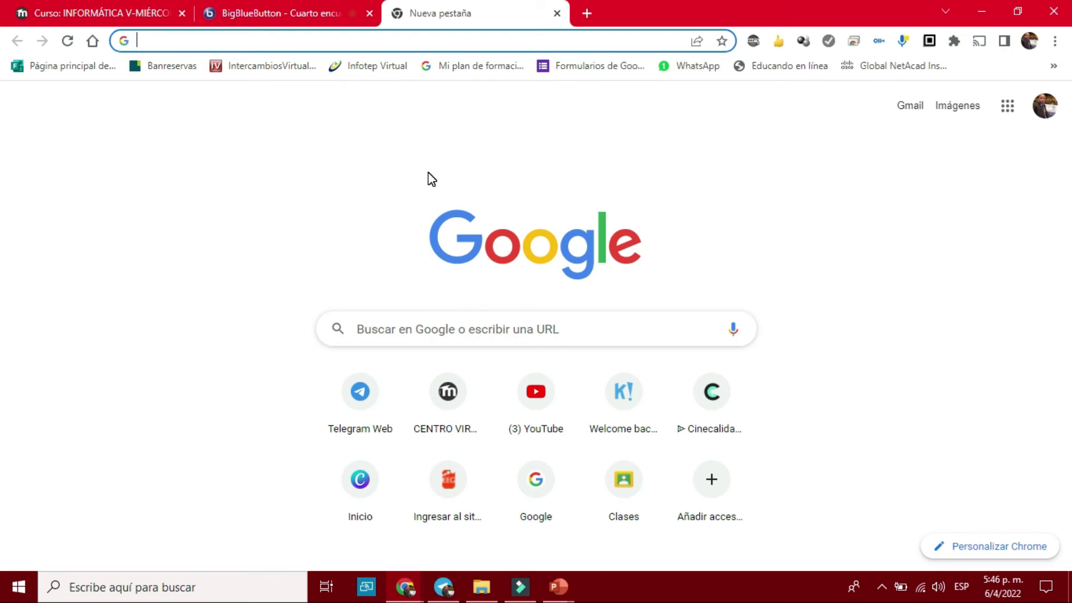
Search Google for 'slidesmania' from the address bar
text(slide)
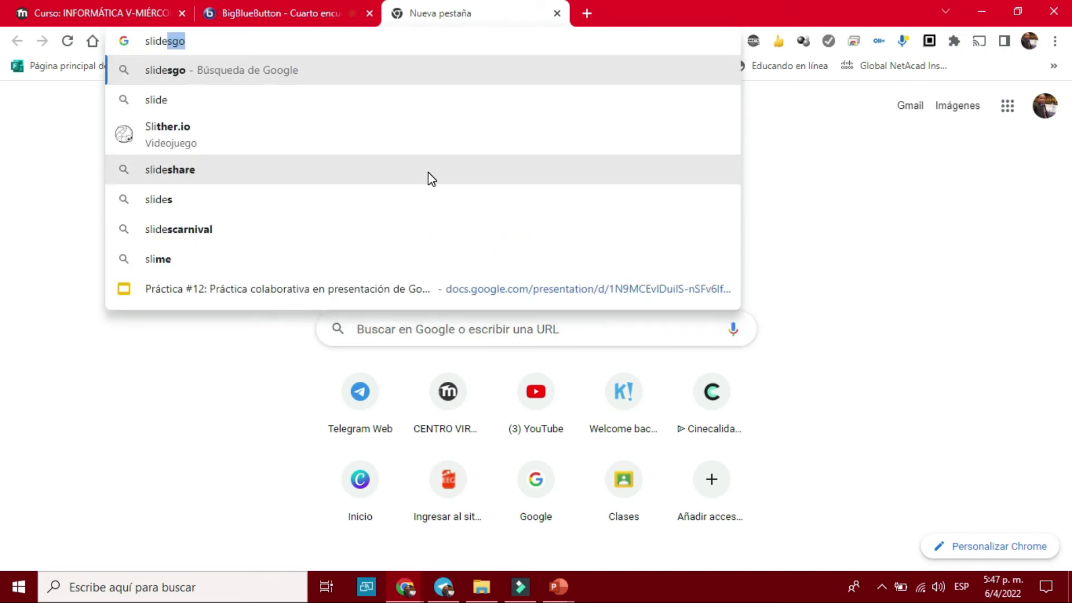
text(smania)
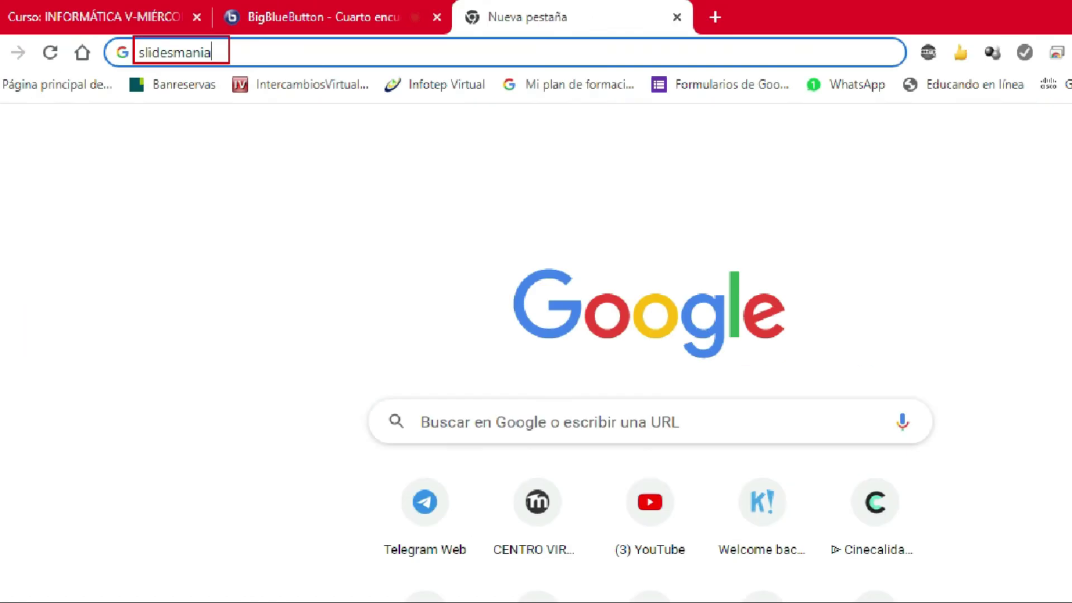
key(Return)
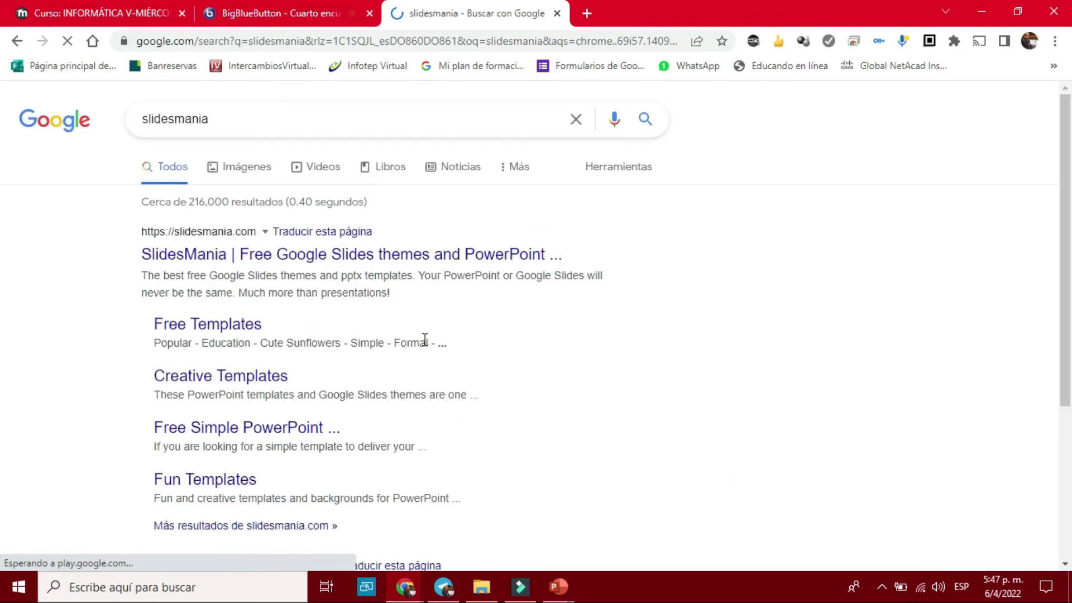
Open slidesmania.com from the results and scroll through its recent free templates
click(283, 258)
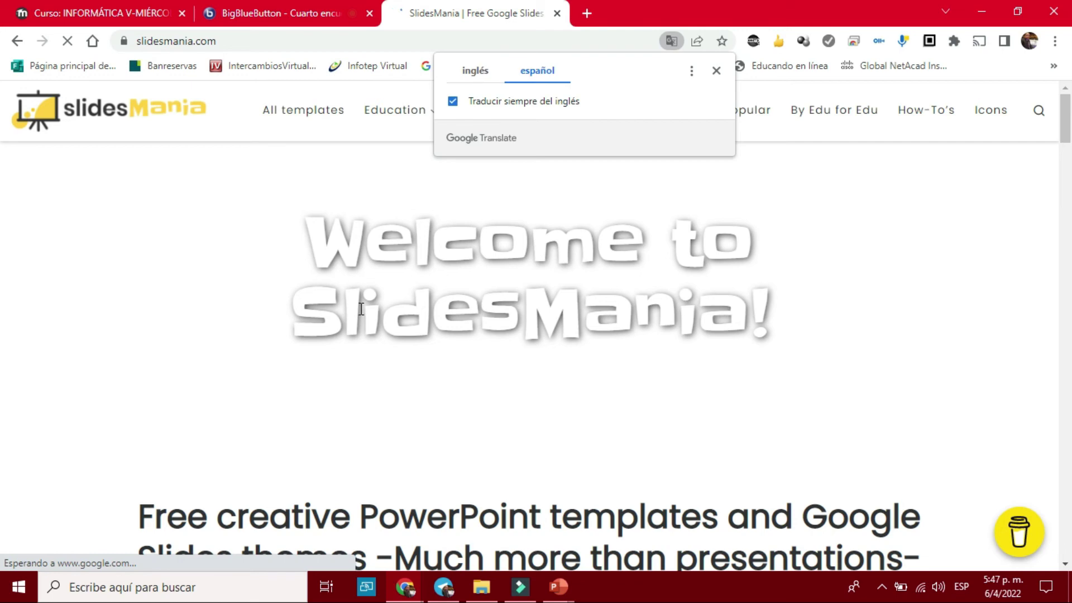
scroll(361, 310, down, 2)
scroll(361, 309, down, 5)
scroll(361, 310, down, 1)
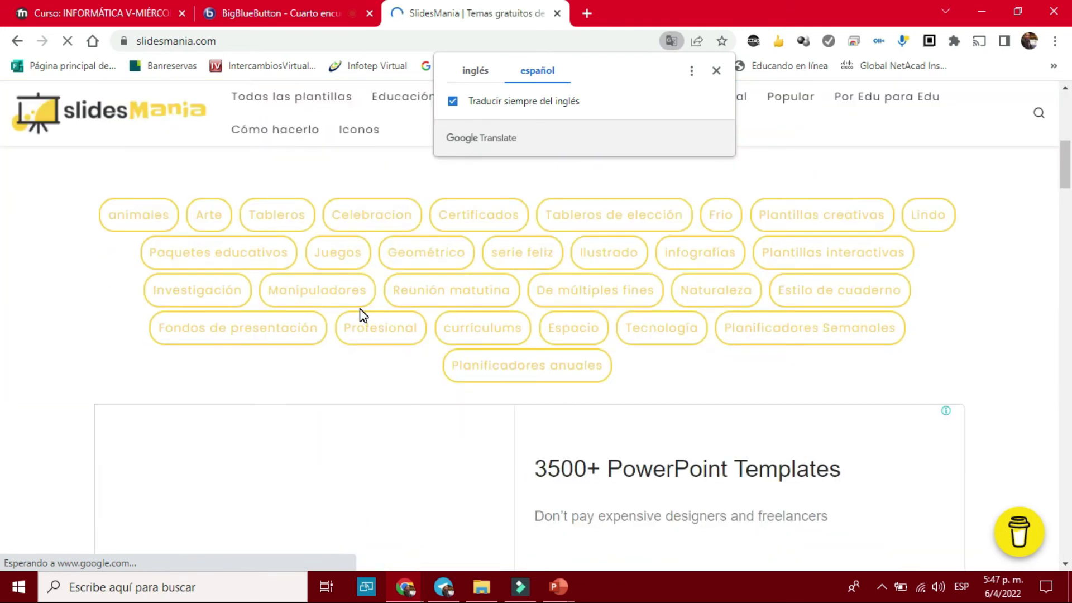
scroll(378, 312, down, 1)
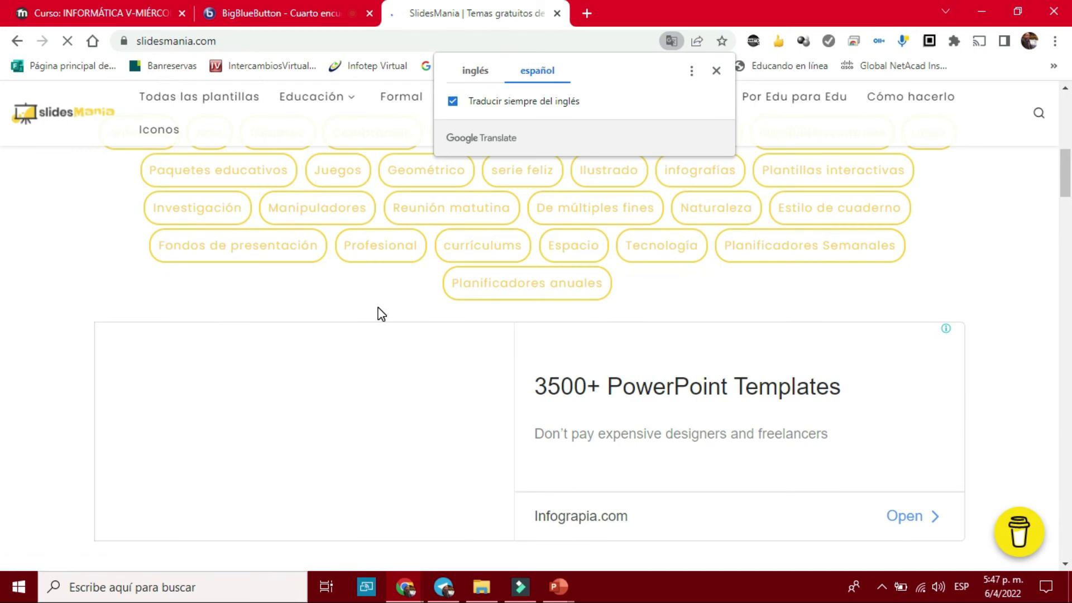
scroll(410, 315, down, 2)
scroll(571, 373, down, 4)
scroll(313, 411, down, 4)
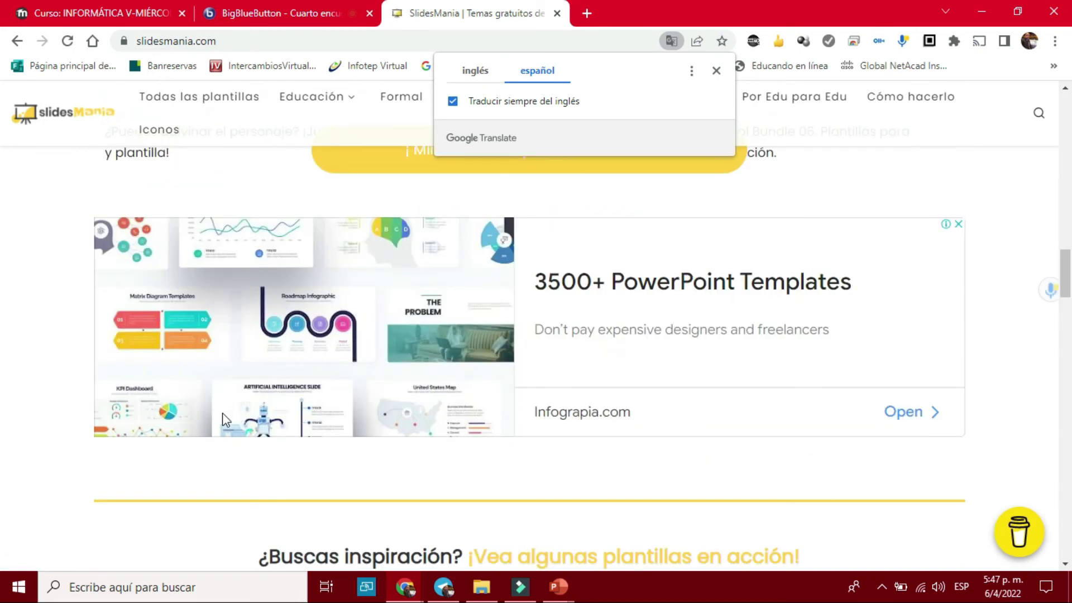
scroll(223, 416, up, 3)
scroll(226, 420, up, 3)
scroll(222, 413, up, 2)
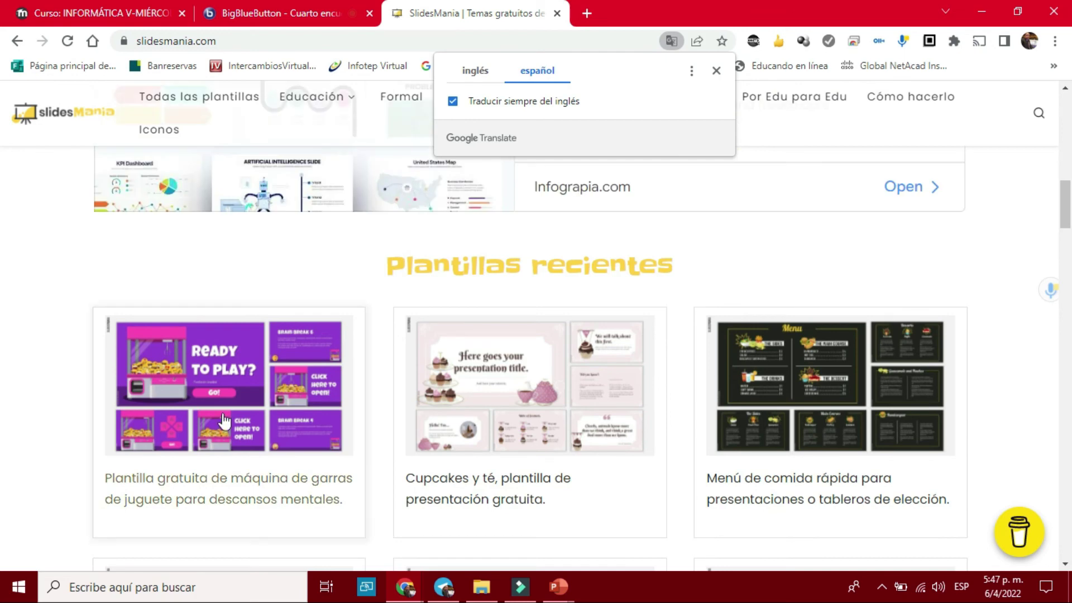
scroll(223, 419, down, 1)
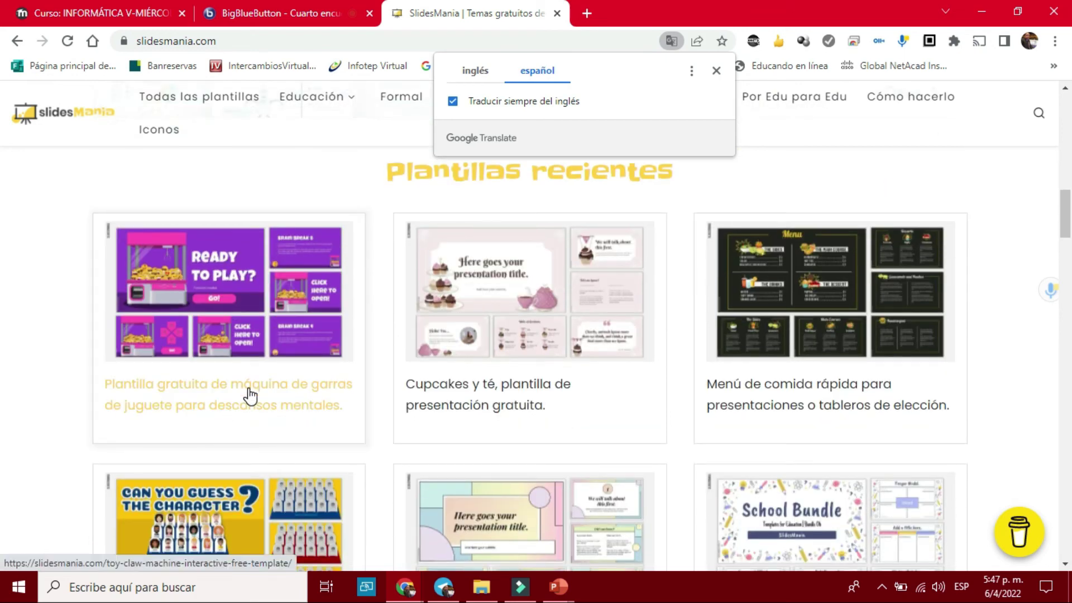
scroll(276, 393, down, 5)
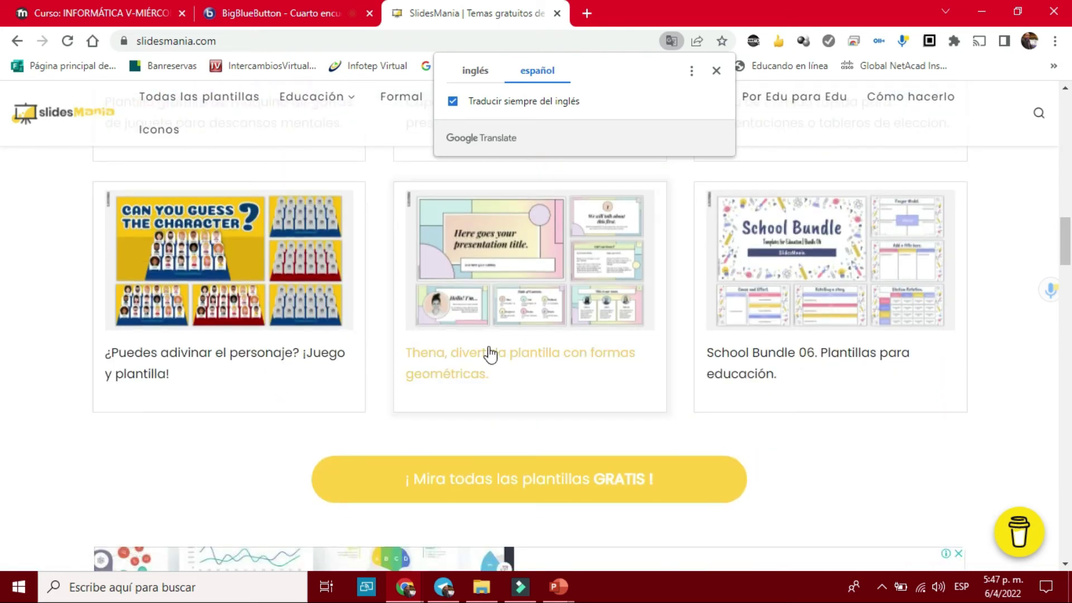
scroll(502, 353, down, 7)
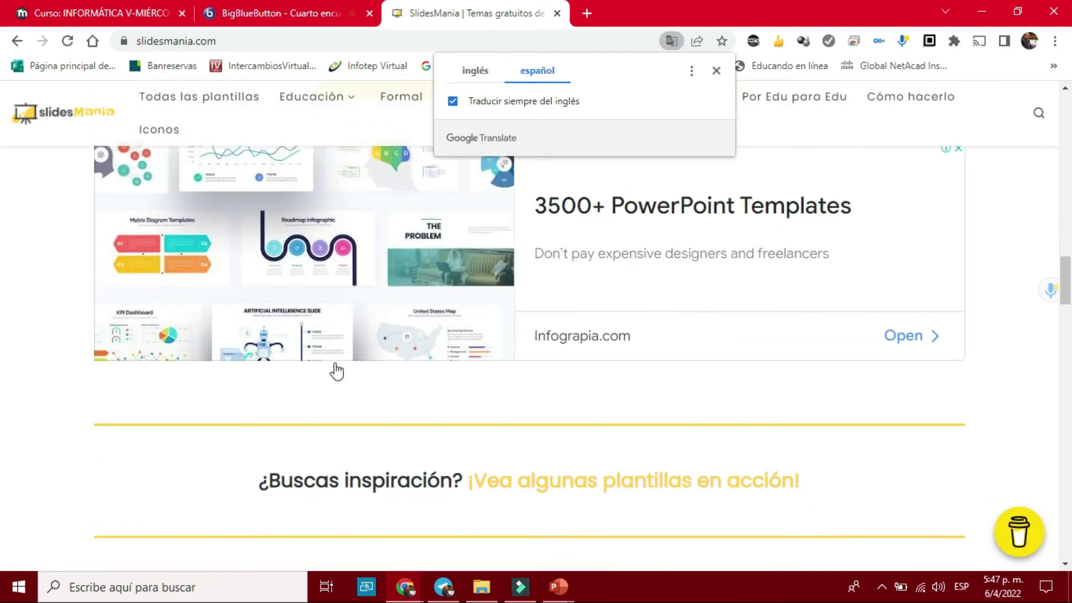
scroll(336, 370, down, 7)
scroll(337, 370, down, 4)
scroll(334, 372, down, 4)
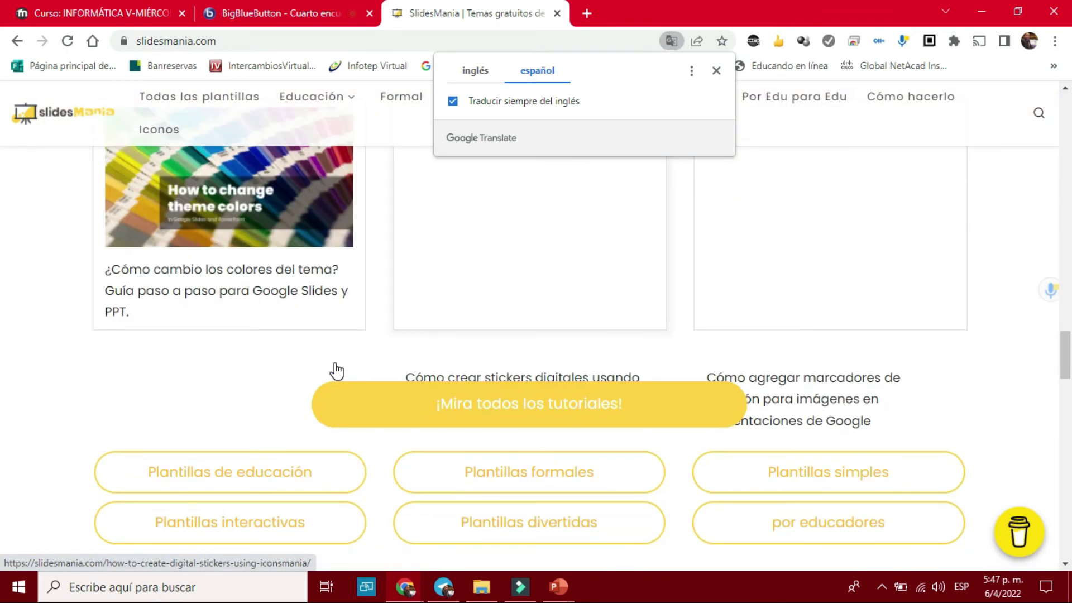
Scroll back up past the tutorials to the top and dismiss the Google Translate popup
scroll(306, 369, up, 3)
scroll(277, 356, down, 5)
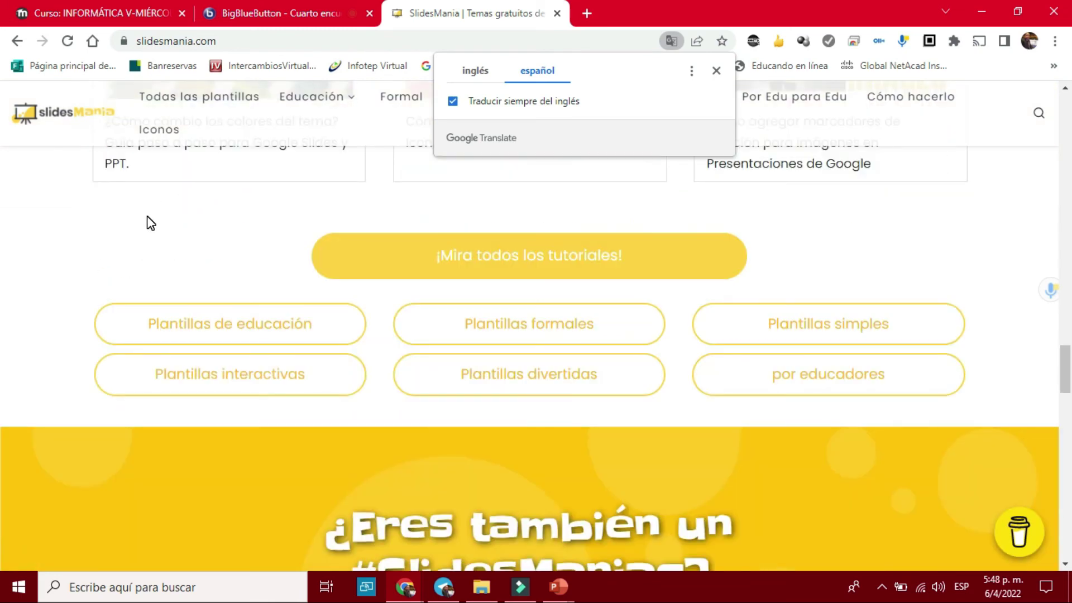
scroll(150, 223, up, 2)
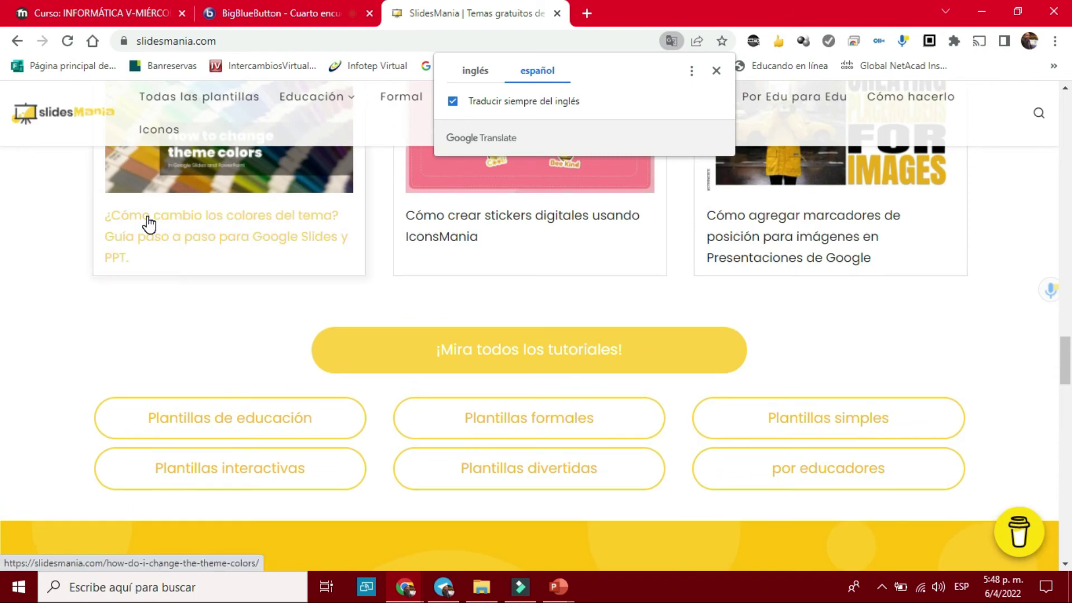
scroll(148, 224, up, 2)
scroll(148, 223, up, 5)
scroll(148, 224, up, 5)
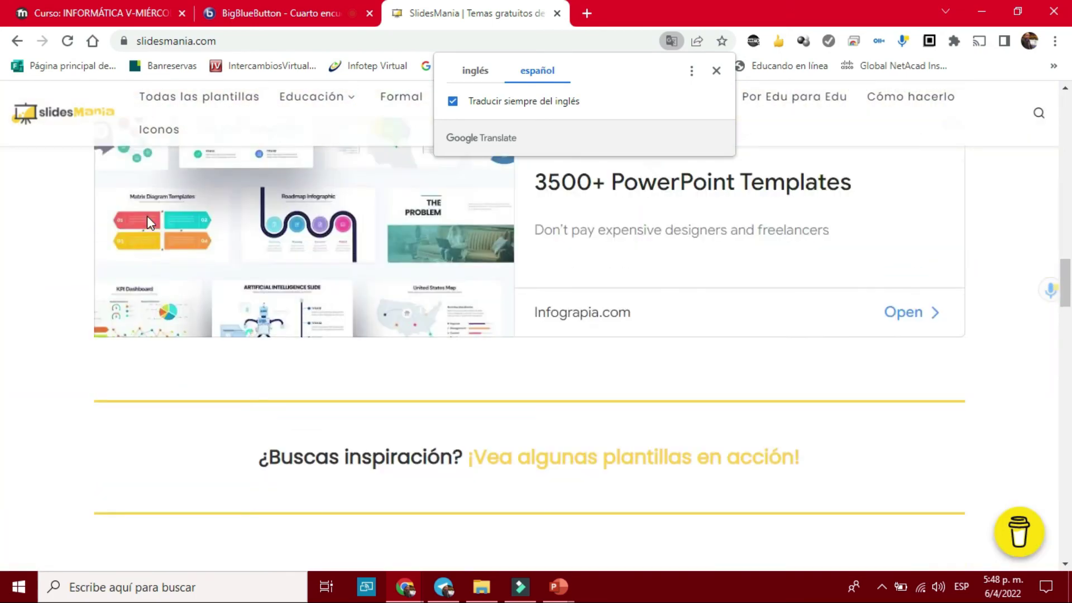
scroll(148, 221, down, 10)
scroll(152, 301, up, 4)
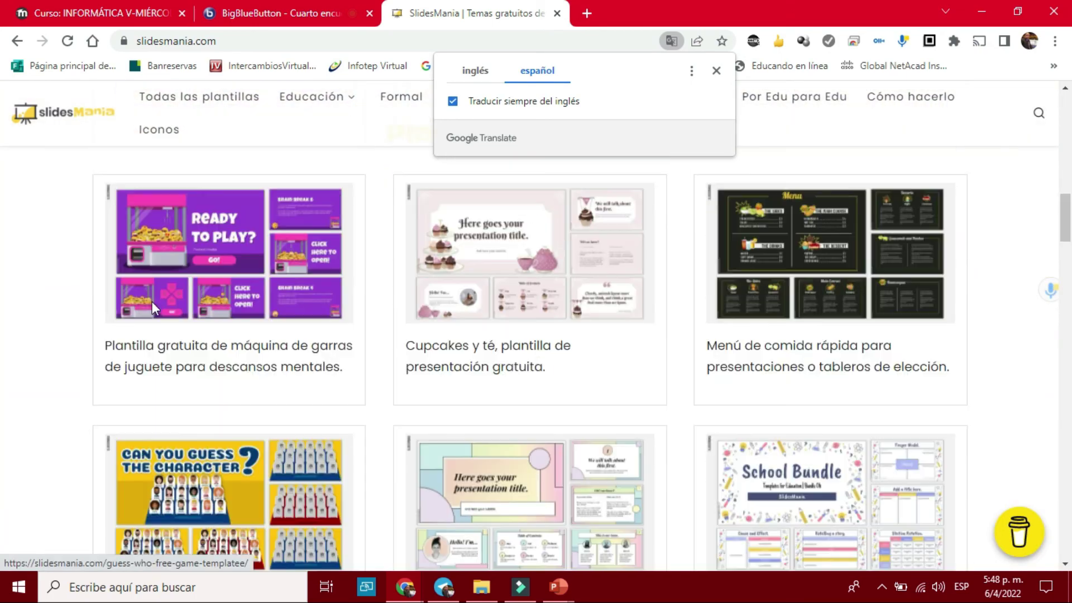
scroll(154, 334, up, 3)
scroll(154, 336, up, 2)
scroll(154, 336, up, 4)
scroll(154, 336, up, 3)
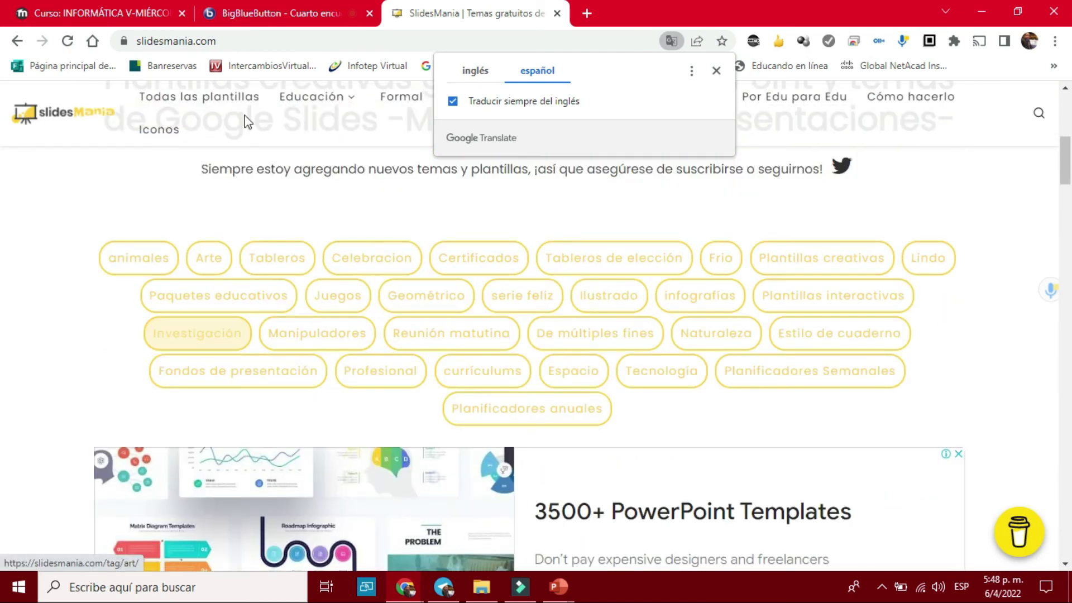
click(227, 41)
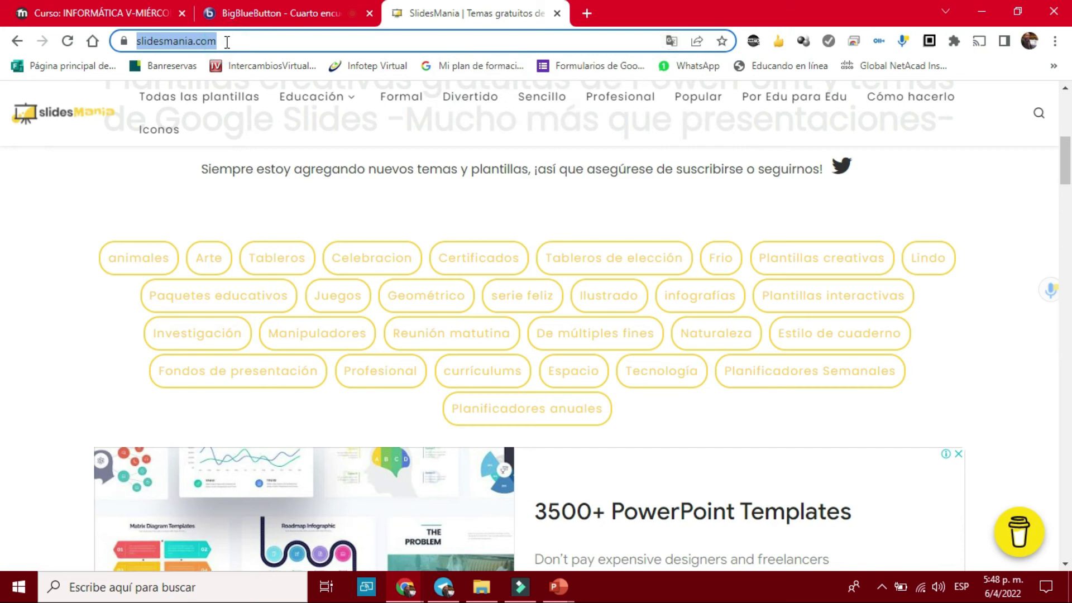
Search for 'slidesgo' and open the Slidesgo site from the first result
text(sli)
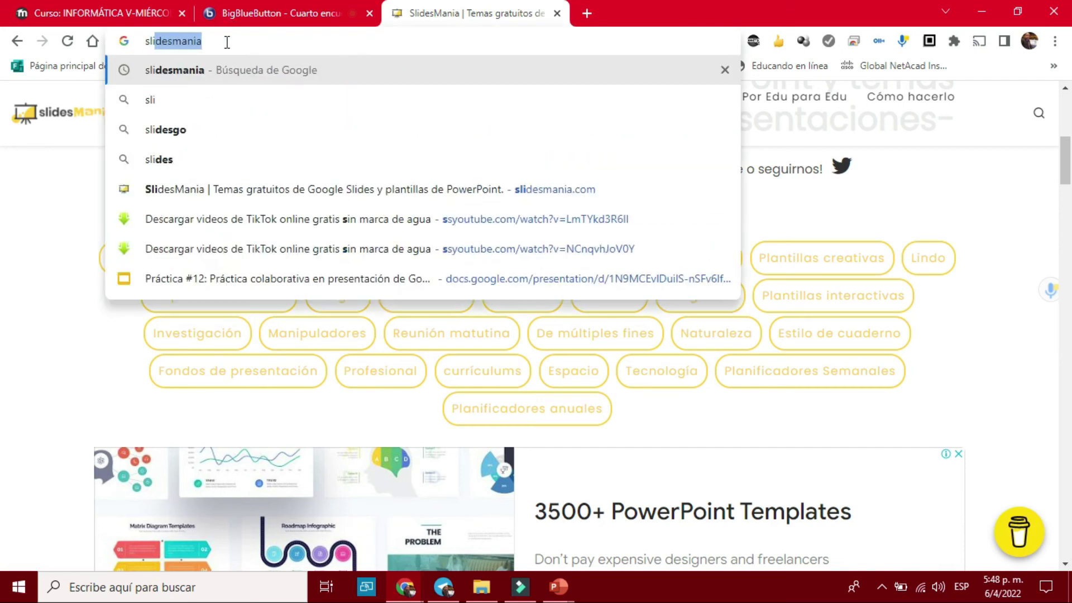
text(de)
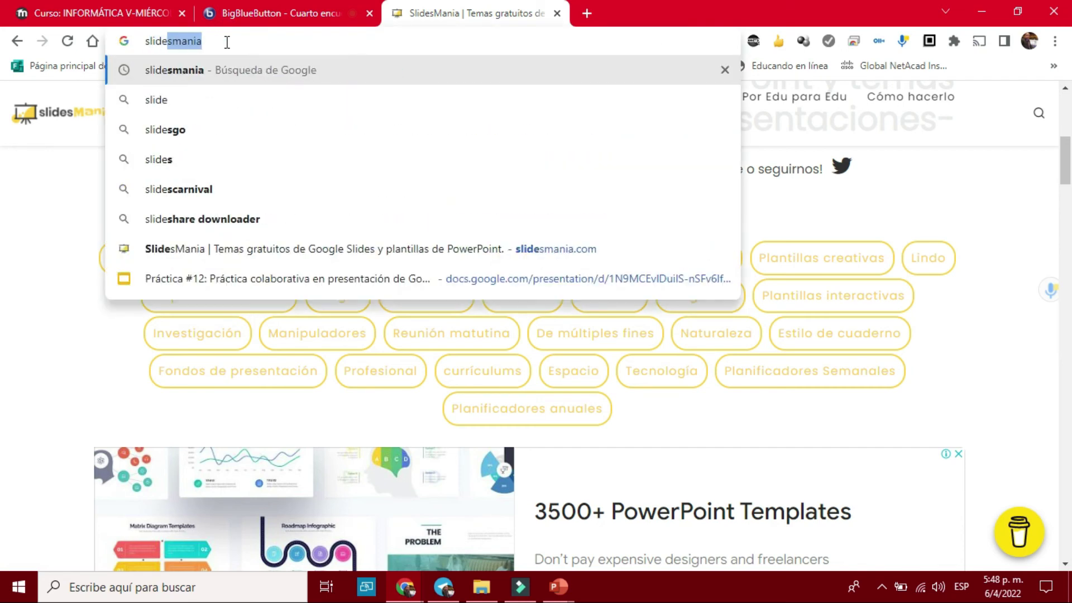
text(sgo)
key(Return)
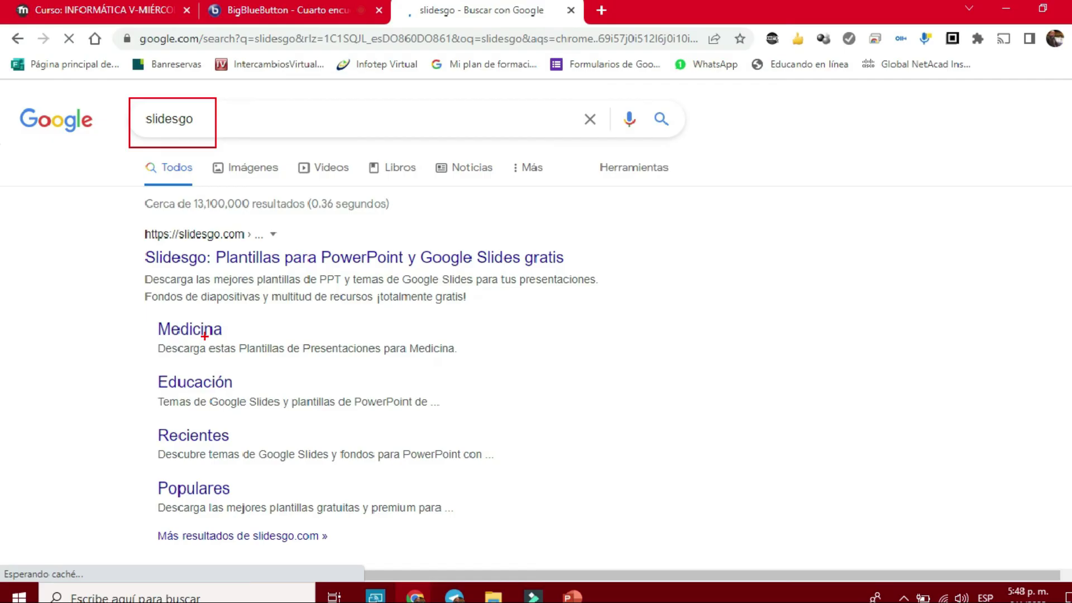
click(341, 256)
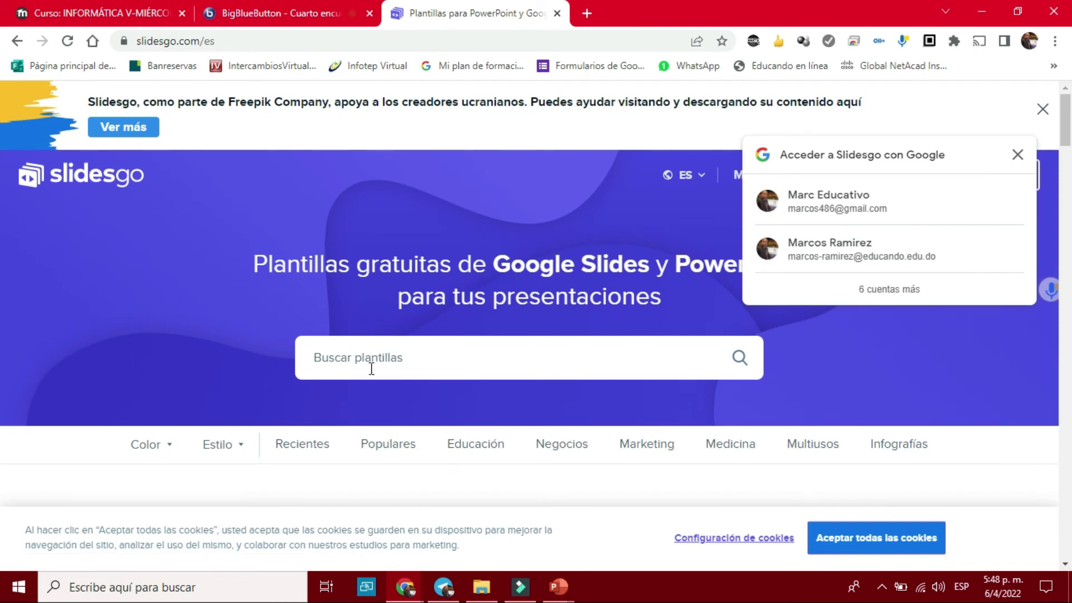
Dismiss the Google sign-in prompt and scroll down to the most popular templates
scroll(288, 321, down, 4)
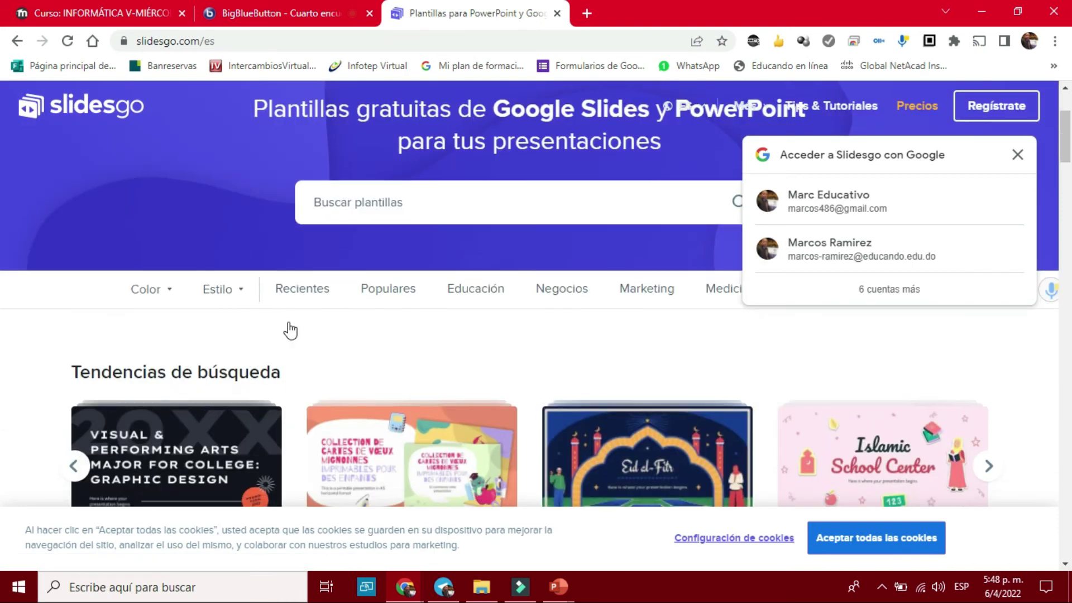
scroll(132, 174, down, 1)
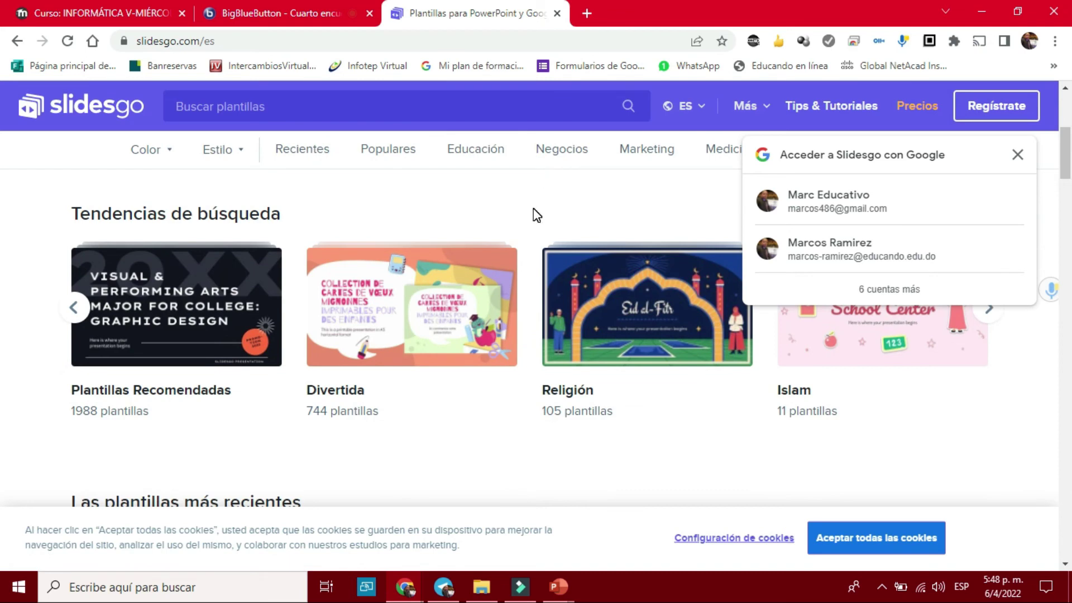
click(1016, 155)
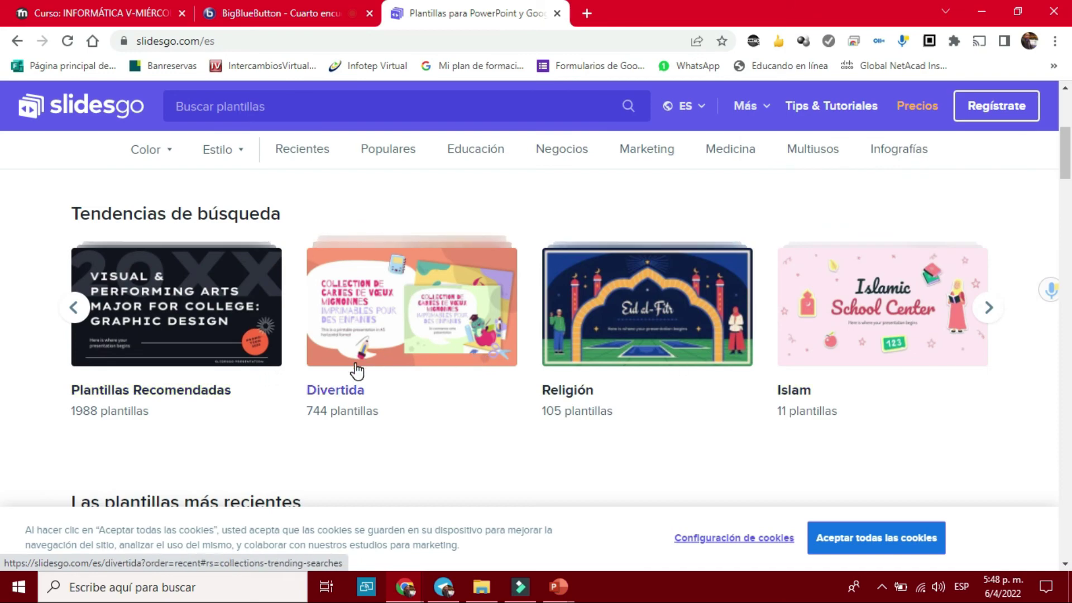
scroll(547, 345, down, 1)
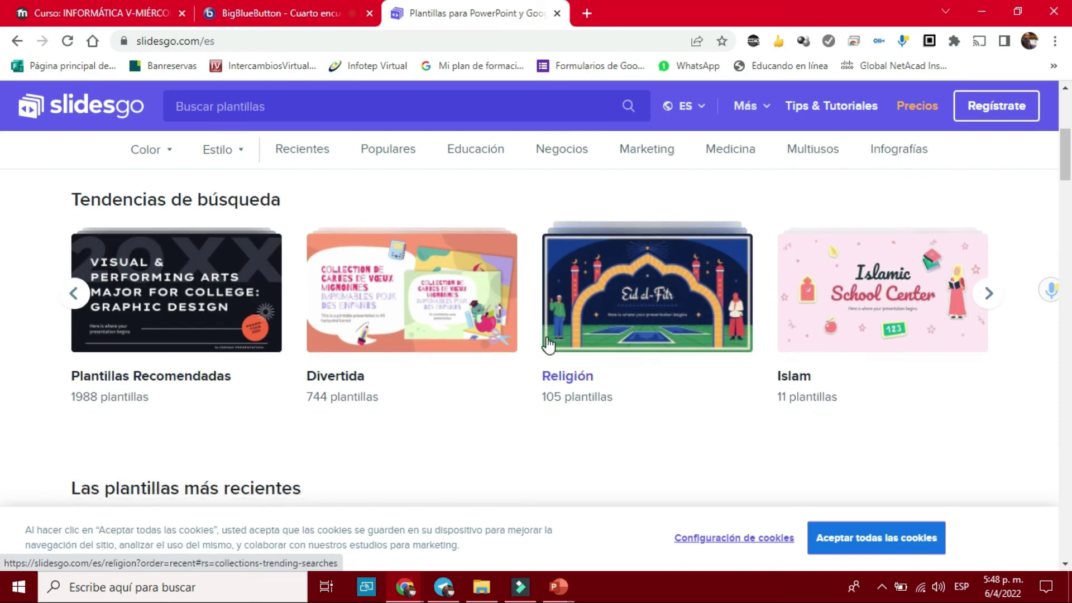
scroll(547, 345, down, 5)
scroll(489, 355, down, 4)
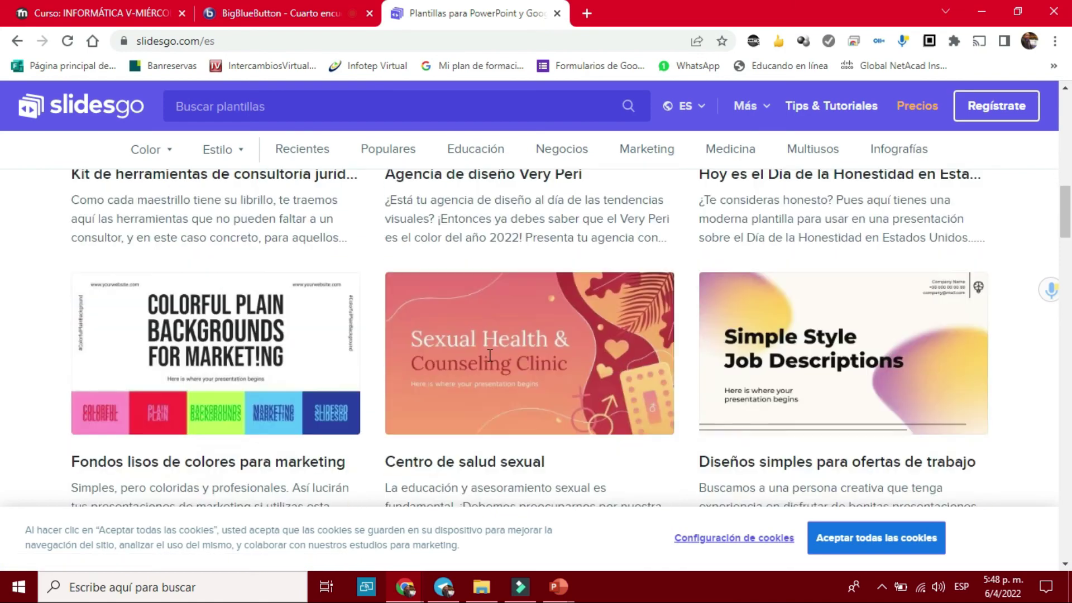
scroll(489, 355, down, 1)
scroll(489, 355, down, 2)
scroll(489, 355, down, 1)
scroll(488, 354, down, 4)
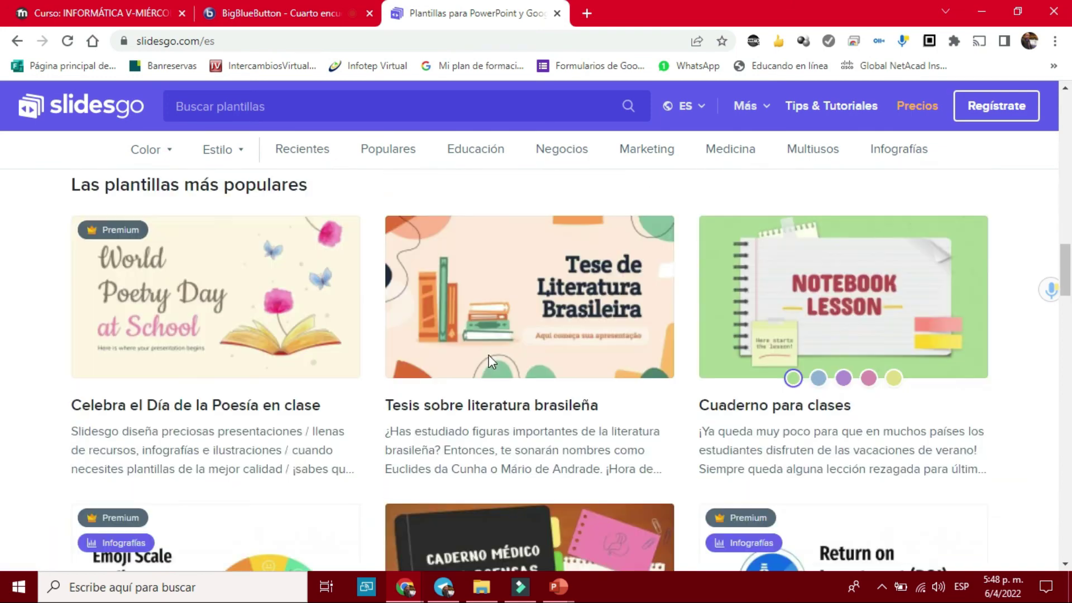
mouse_move(843, 297)
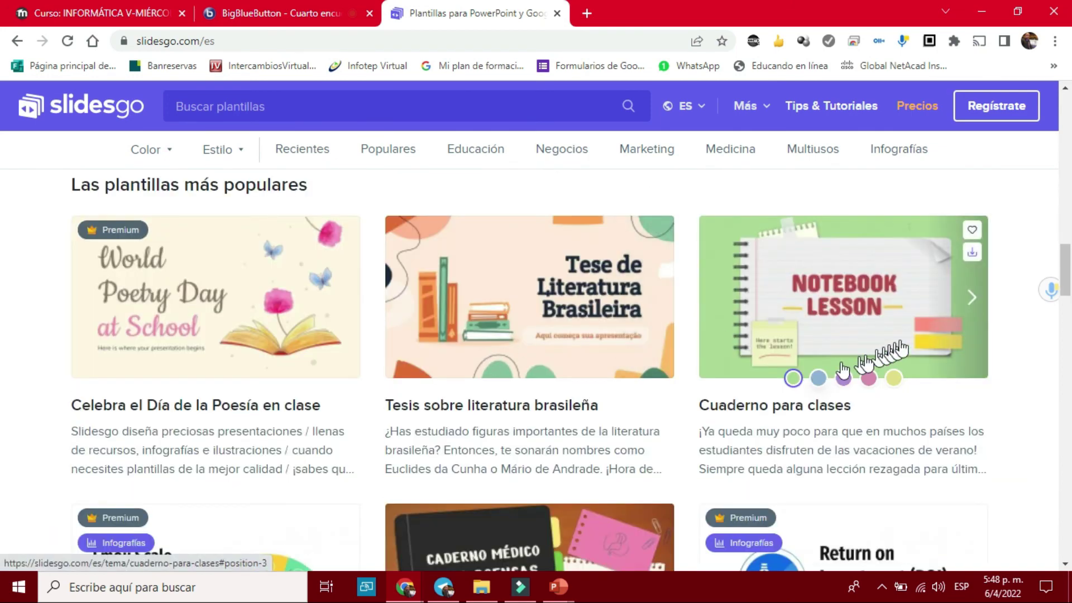
Preview further slides of Notebook Lesson and 'Tesis sobre literatura brasileña', pointing out its download icon
click(978, 297)
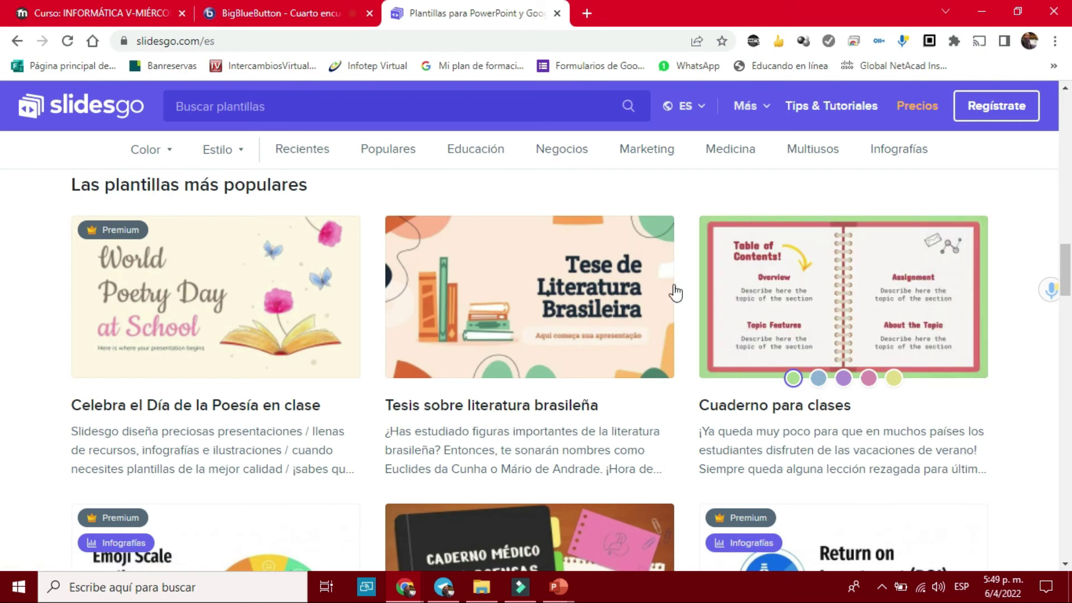
click(659, 295)
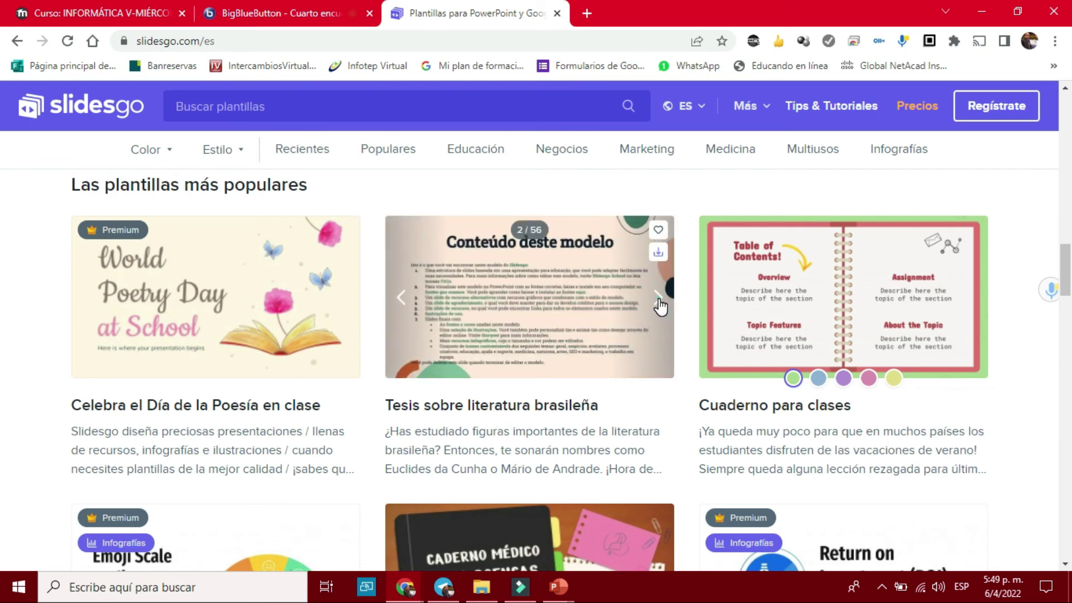
click(658, 300)
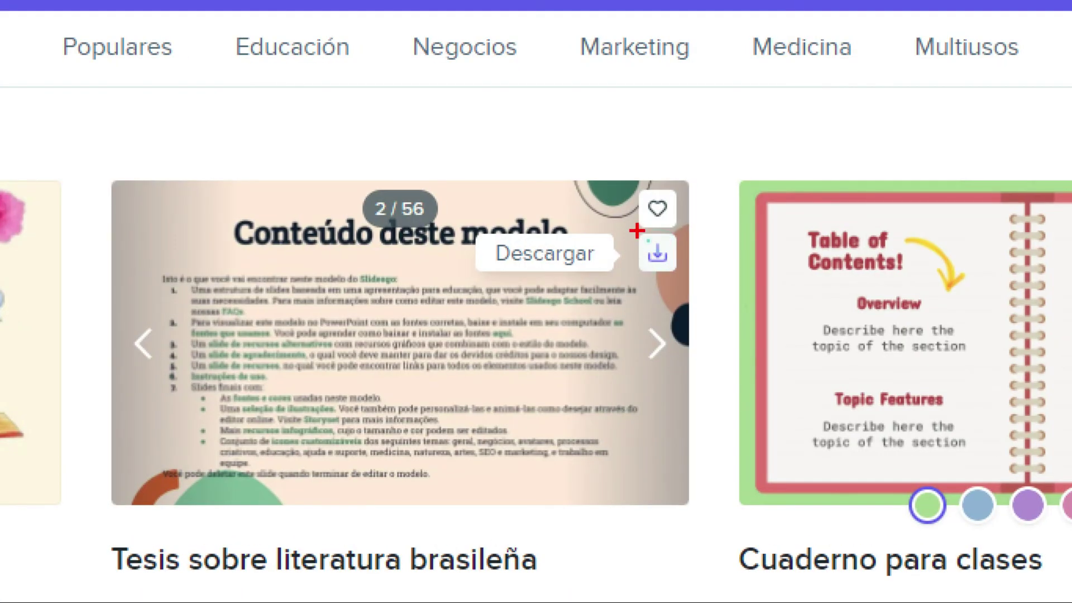
click(658, 254)
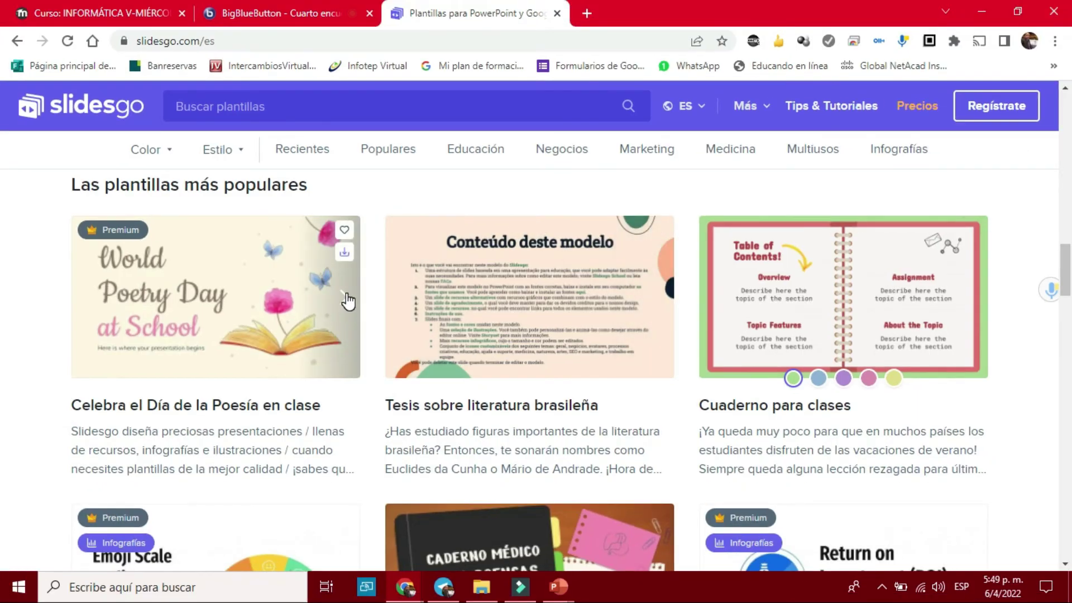
Circle the Premium label on the poetry template, then scroll through the remaining templates
scroll(639, 322, down, 3)
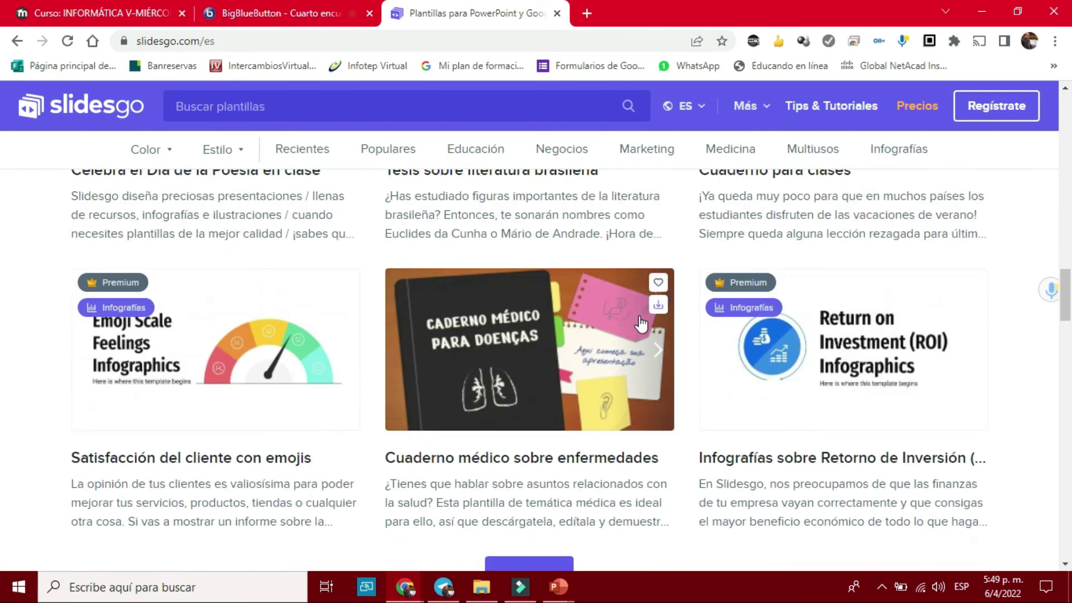
scroll(558, 379, up, 3)
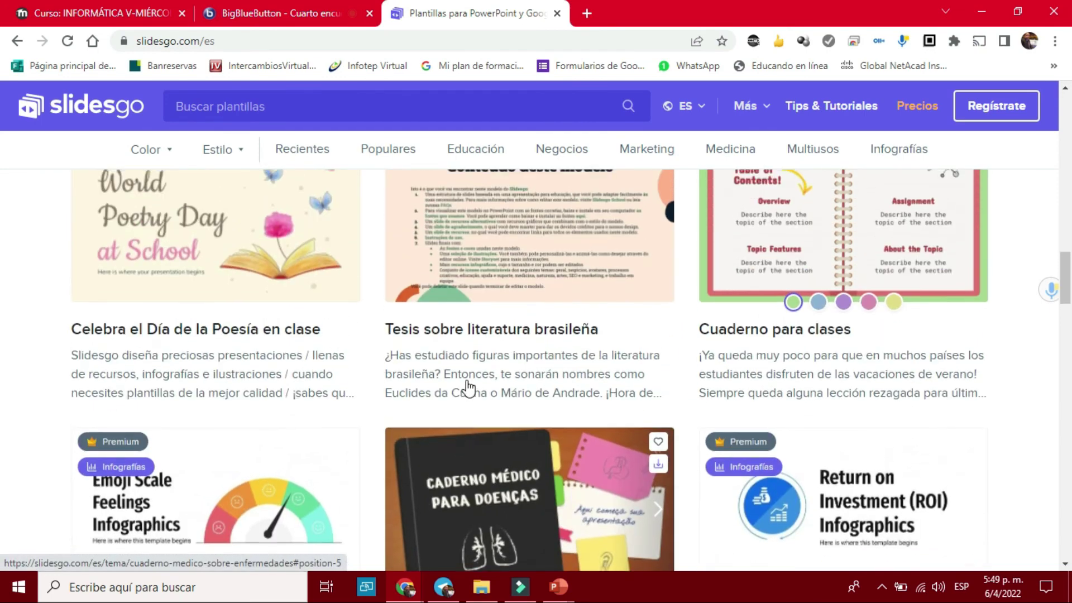
scroll(467, 388, up, 2)
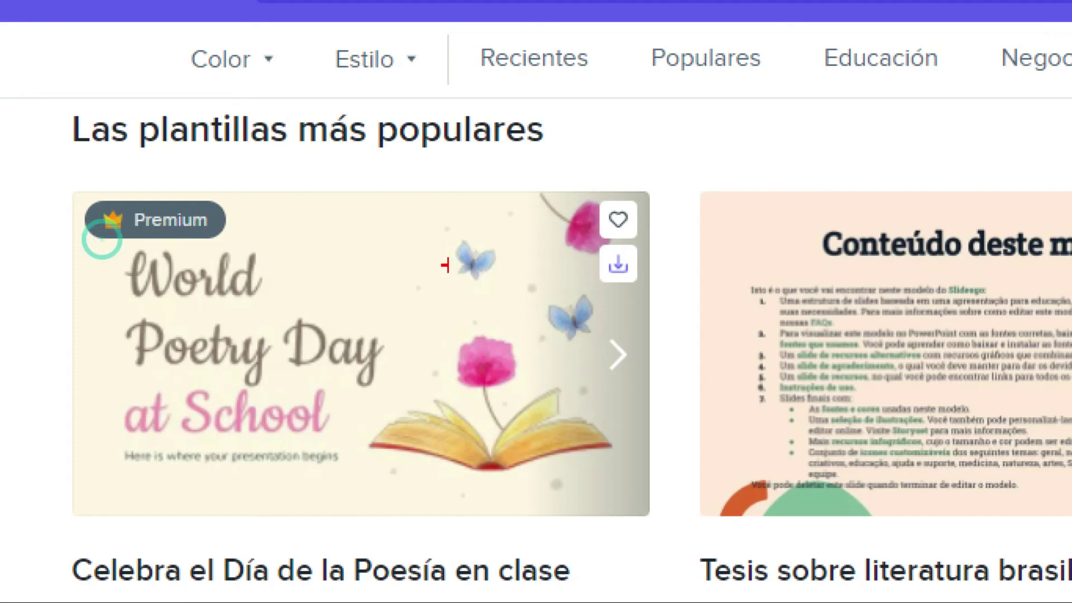
drag(26, 168, 268, 254)
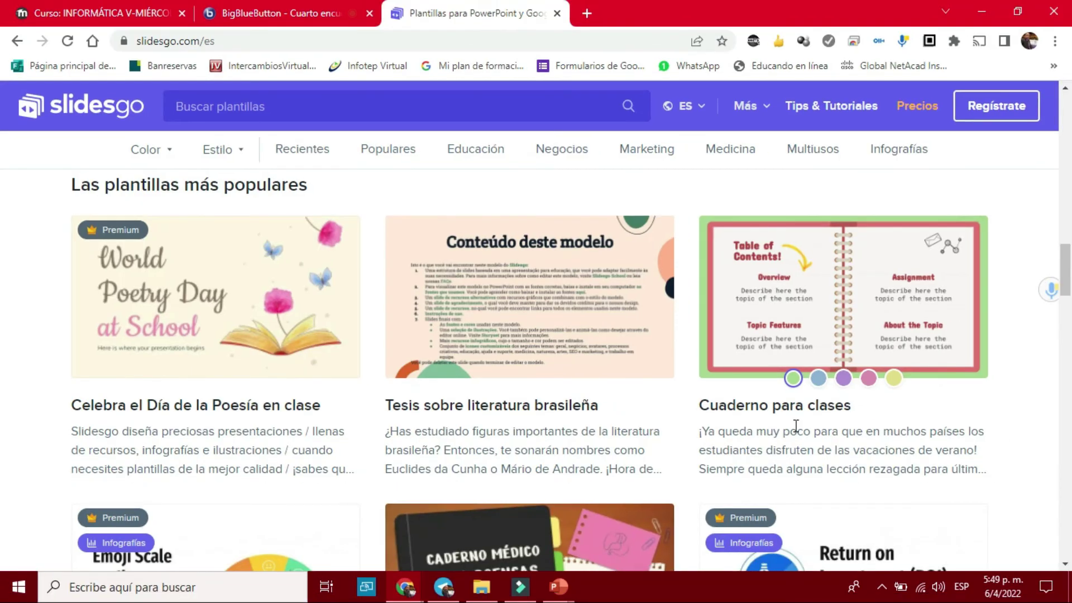
scroll(796, 426, down, 3)
scroll(588, 454, down, 4)
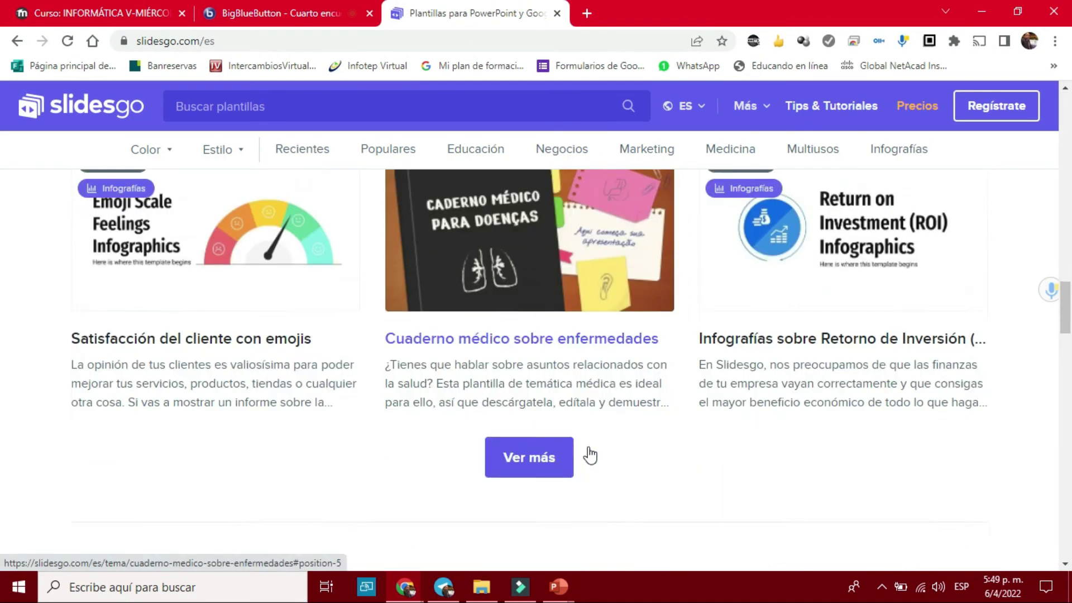
scroll(592, 432, down, 2)
scroll(594, 435, down, 3)
scroll(594, 435, up, 6)
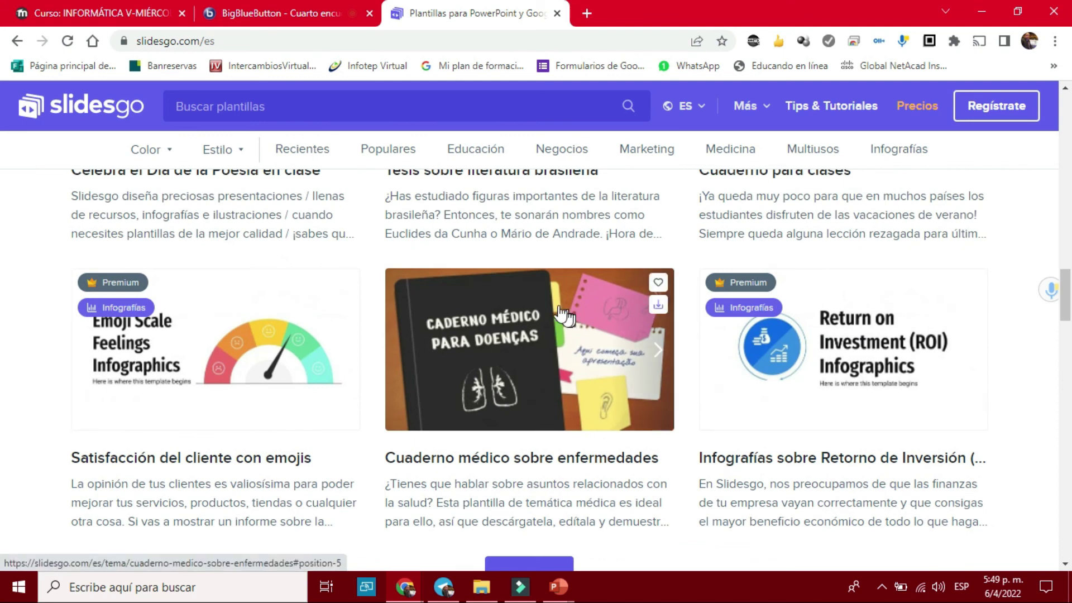
Open 'Tarea: Folleto Práctica #5' from the INFORMÁTICA course in a new tab and review it
click(116, 7)
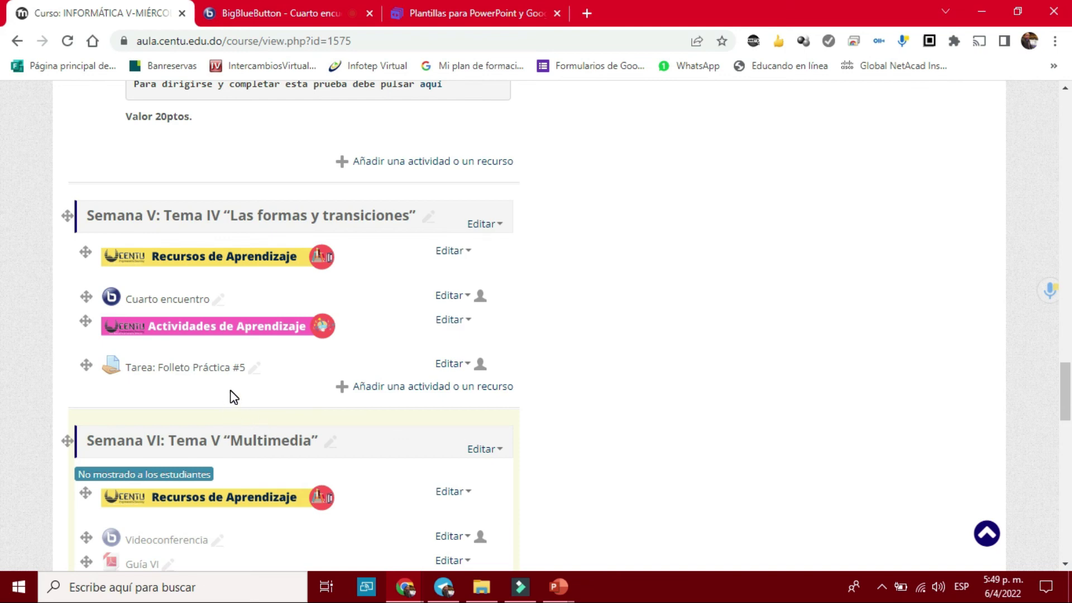
middle_click(217, 381)
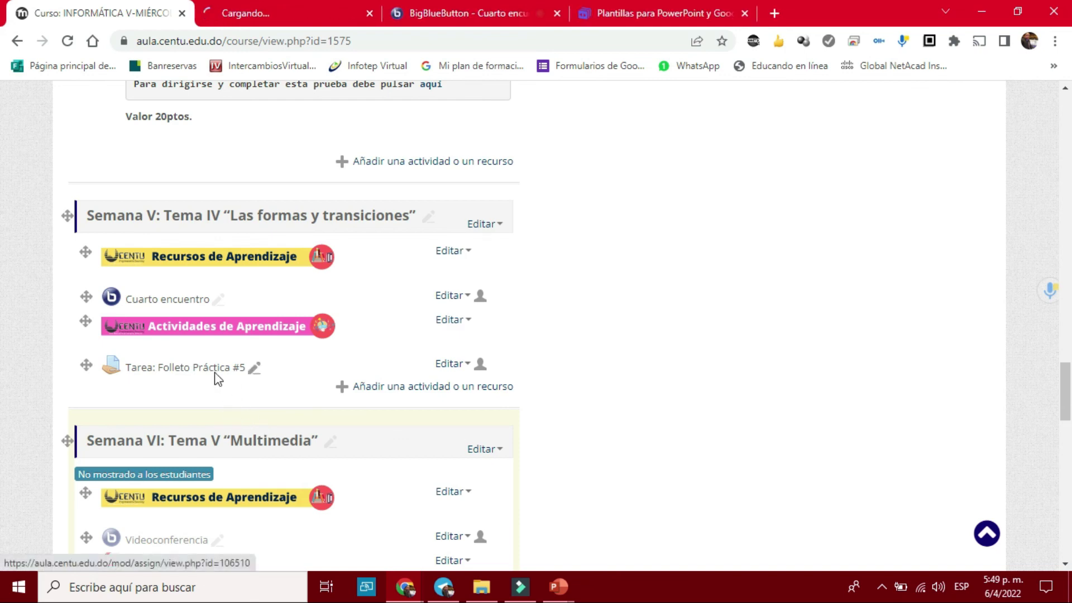
click(267, 12)
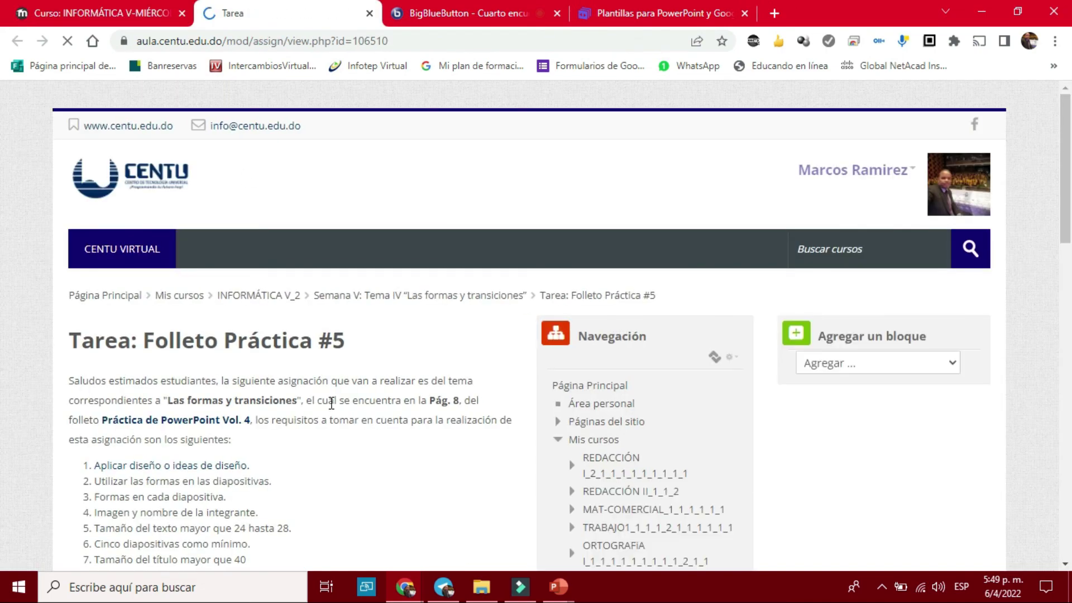
scroll(331, 403, down, 3)
scroll(330, 403, down, 2)
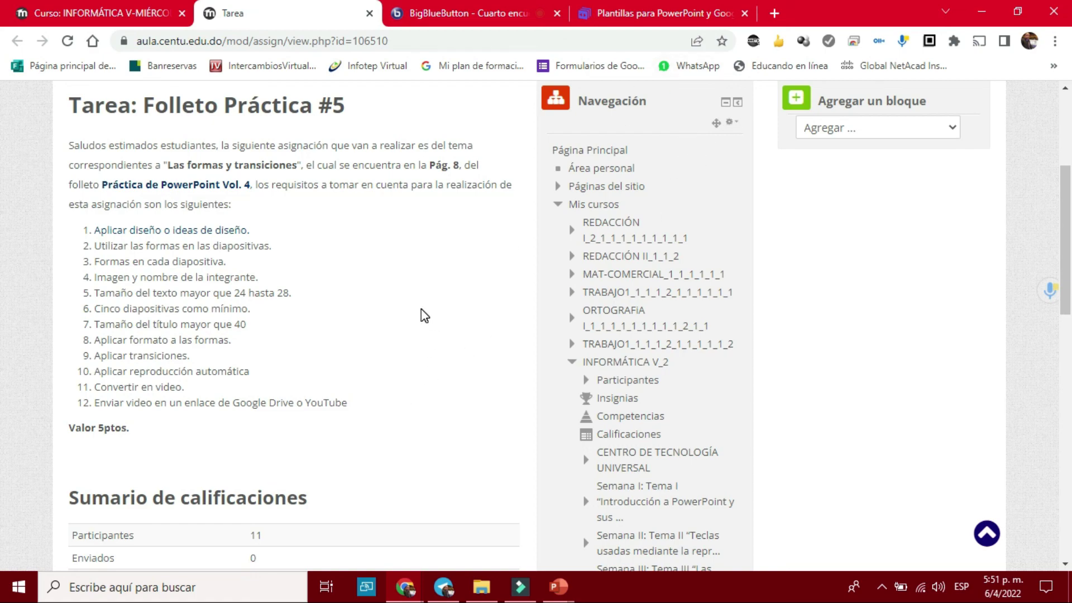
Go back to the INFORMÁTICA course tab and scroll up to Semana II
scroll(304, 318, down, 2)
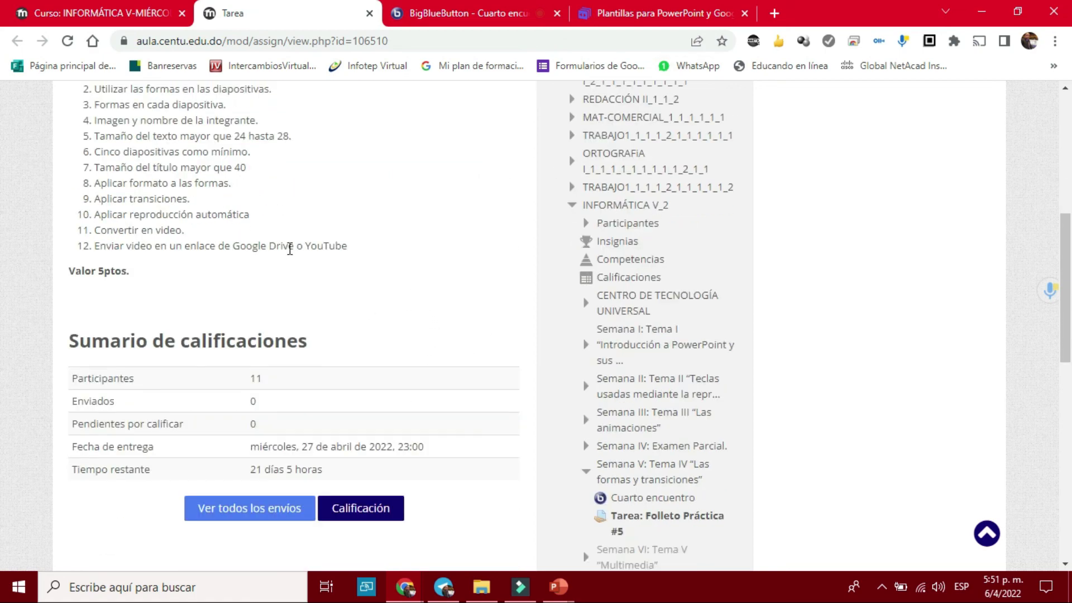
scroll(290, 248, up, 1)
scroll(290, 248, up, 1)
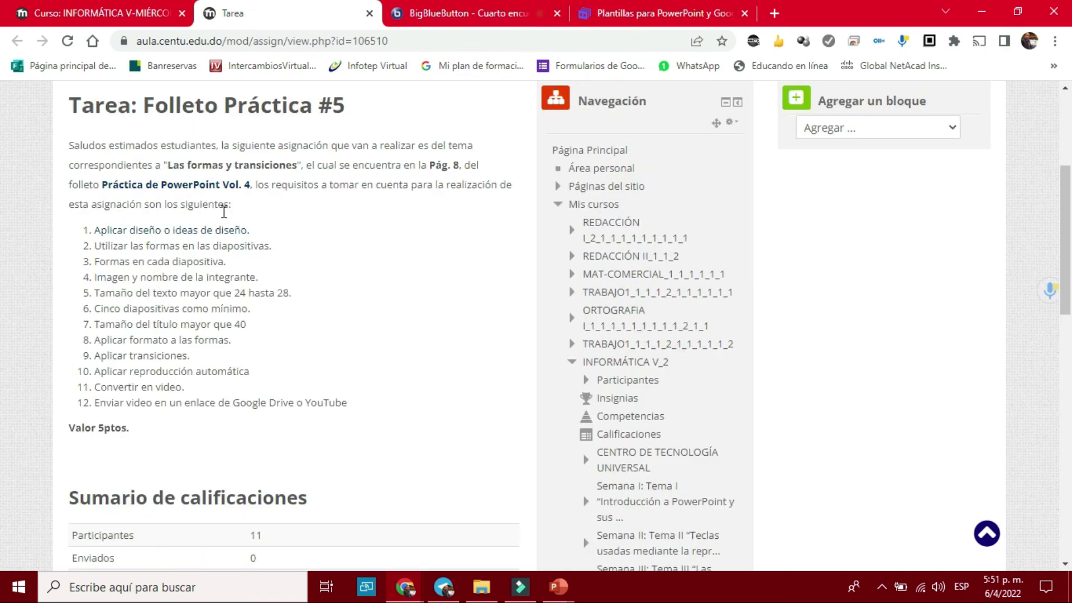
click(106, 13)
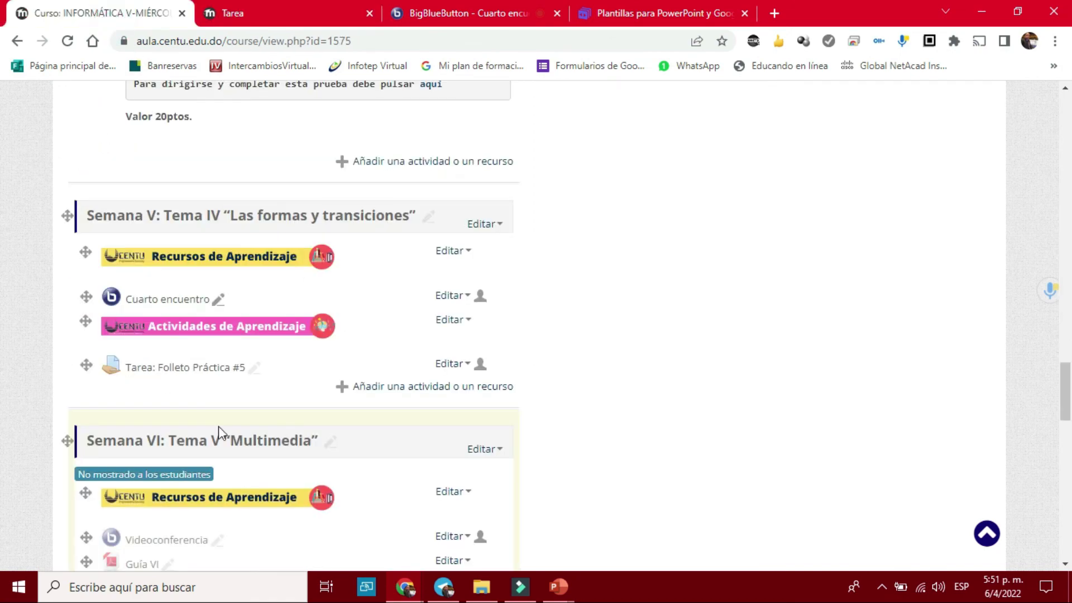
scroll(384, 411, up, 8)
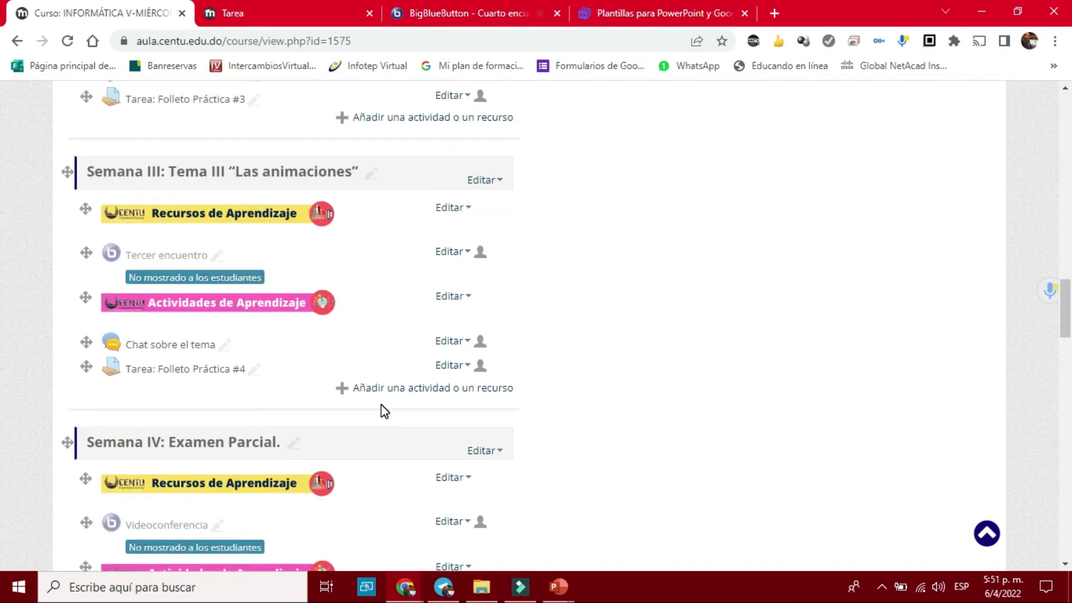
scroll(384, 411, up, 4)
scroll(384, 412, up, 2)
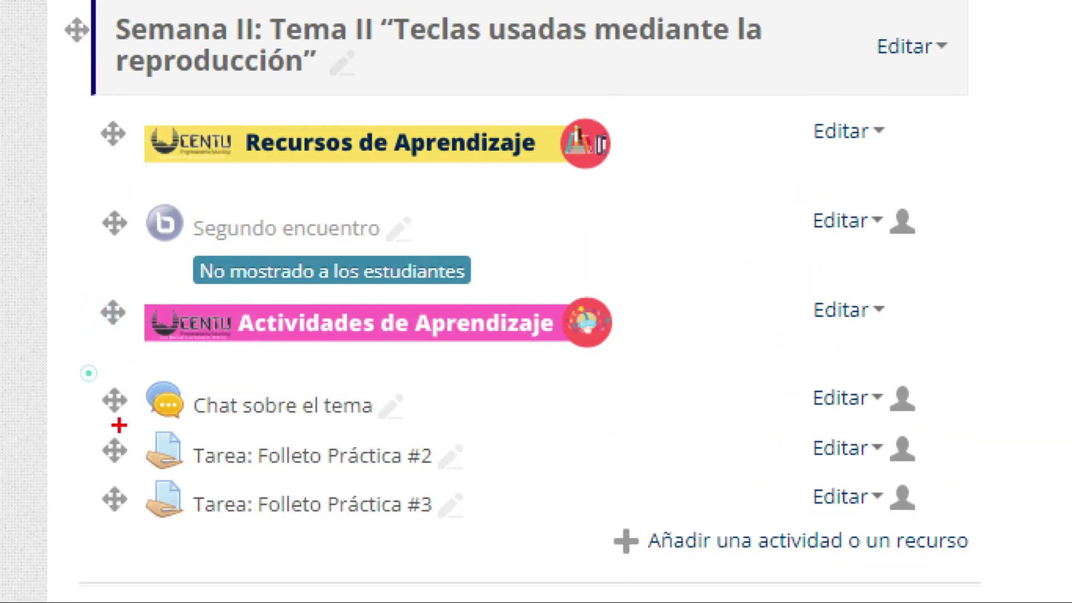
Box the Práctica #2 and #3 assignments, clear the mark, and scroll back to Semana V
drag(119, 425, 482, 548)
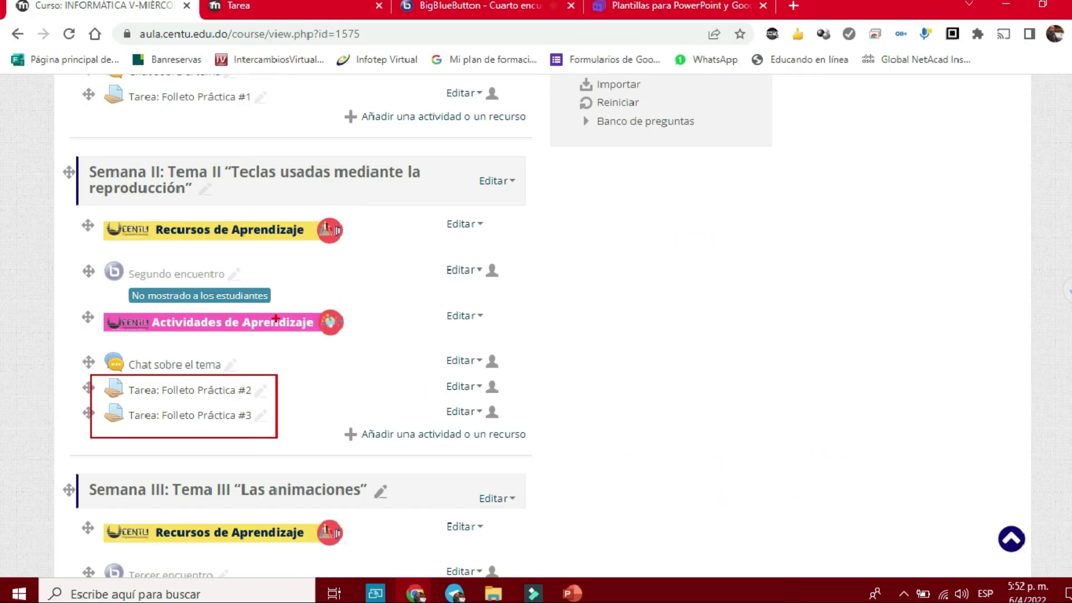
key(Escape)
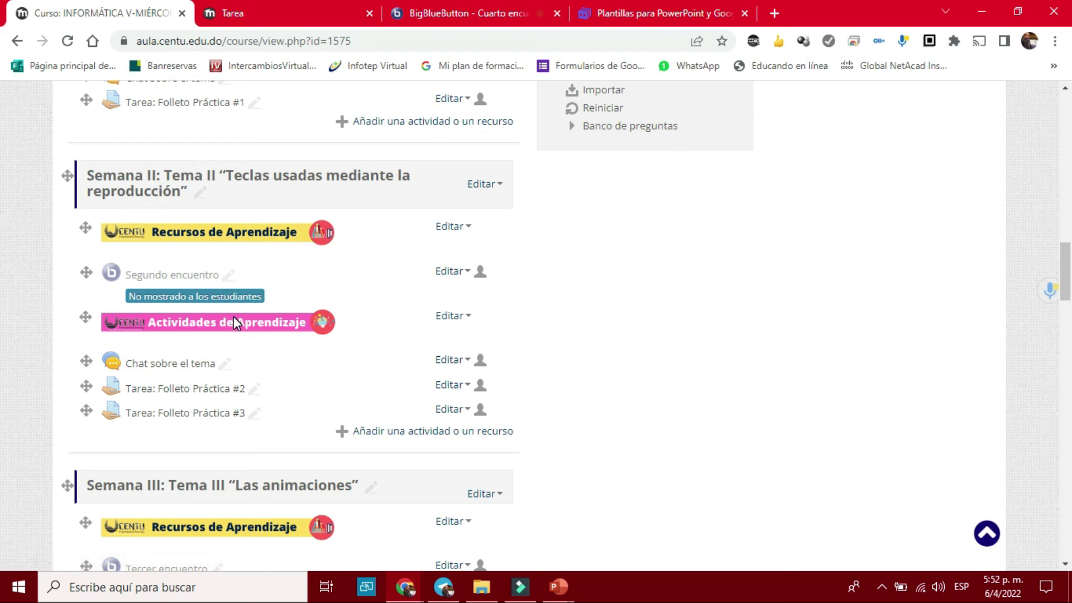
scroll(233, 324, down, 9)
scroll(235, 323, down, 5)
scroll(233, 316, down, 2)
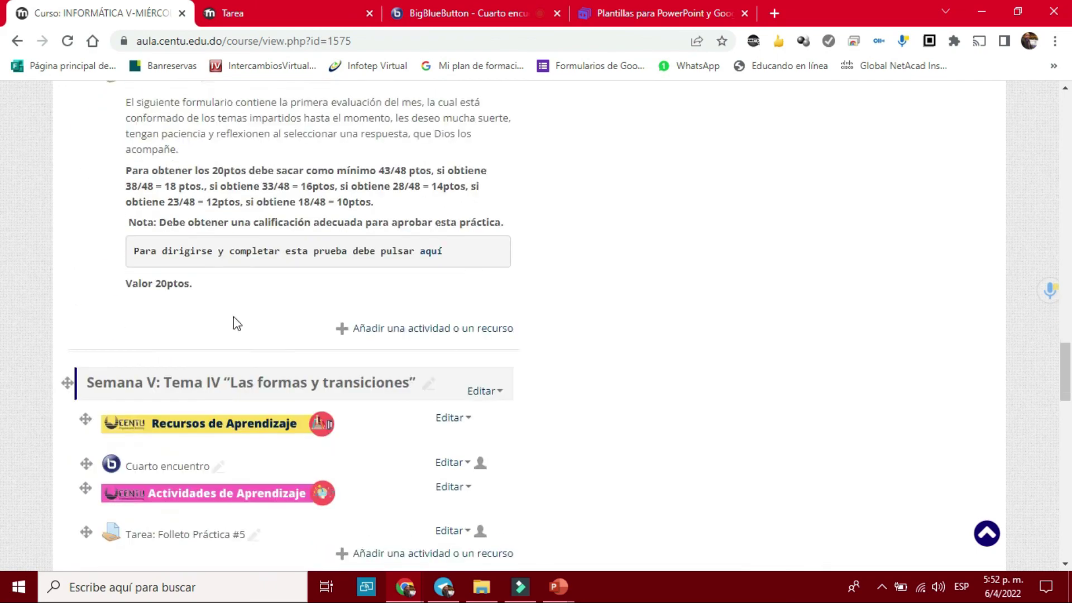
scroll(335, 327, down, 2)
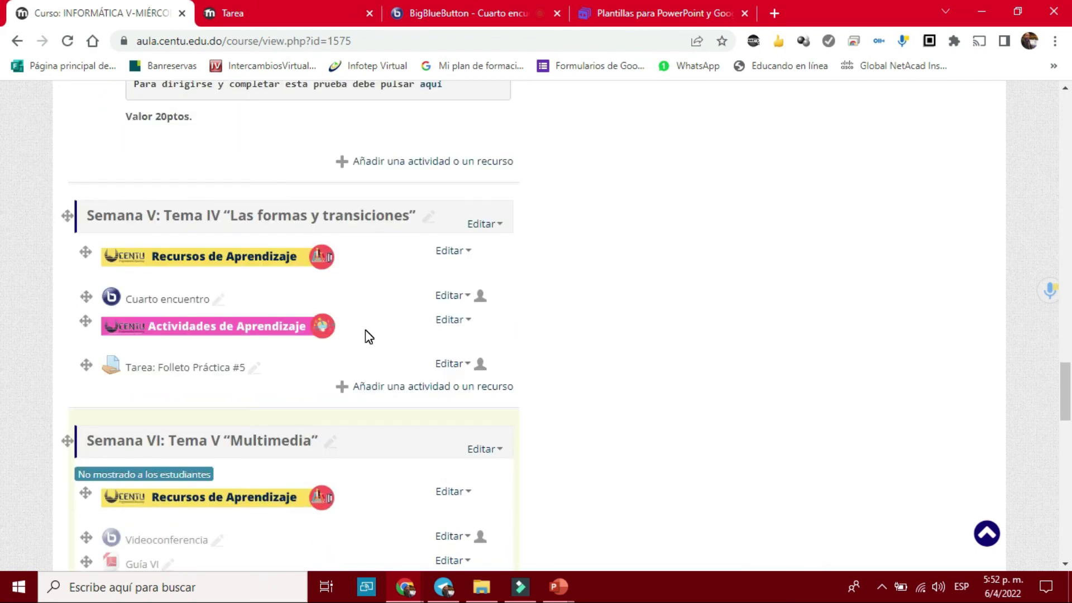